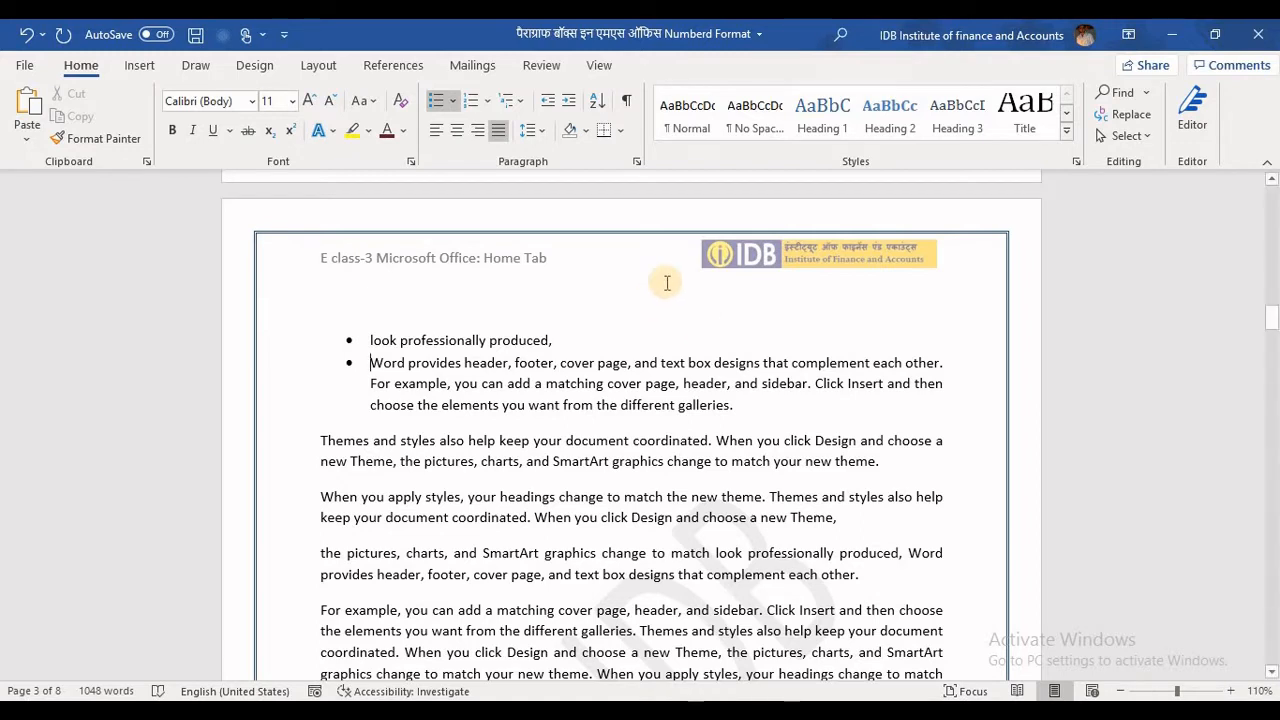
Step: Set the "Word provides header, footer, cover page" bullet to list level 2
{"action": "left_click", "coordinate": [452, 100]}
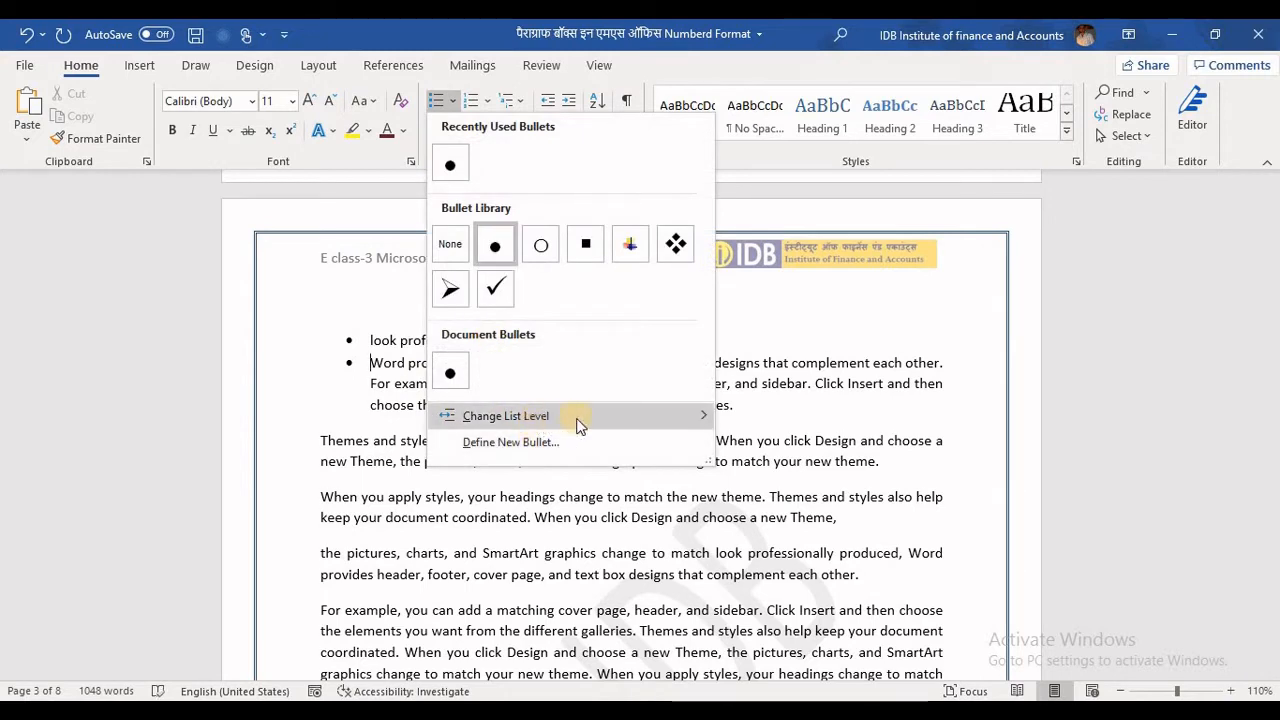
{"action": "mouse_move", "coordinate": [578, 425]}
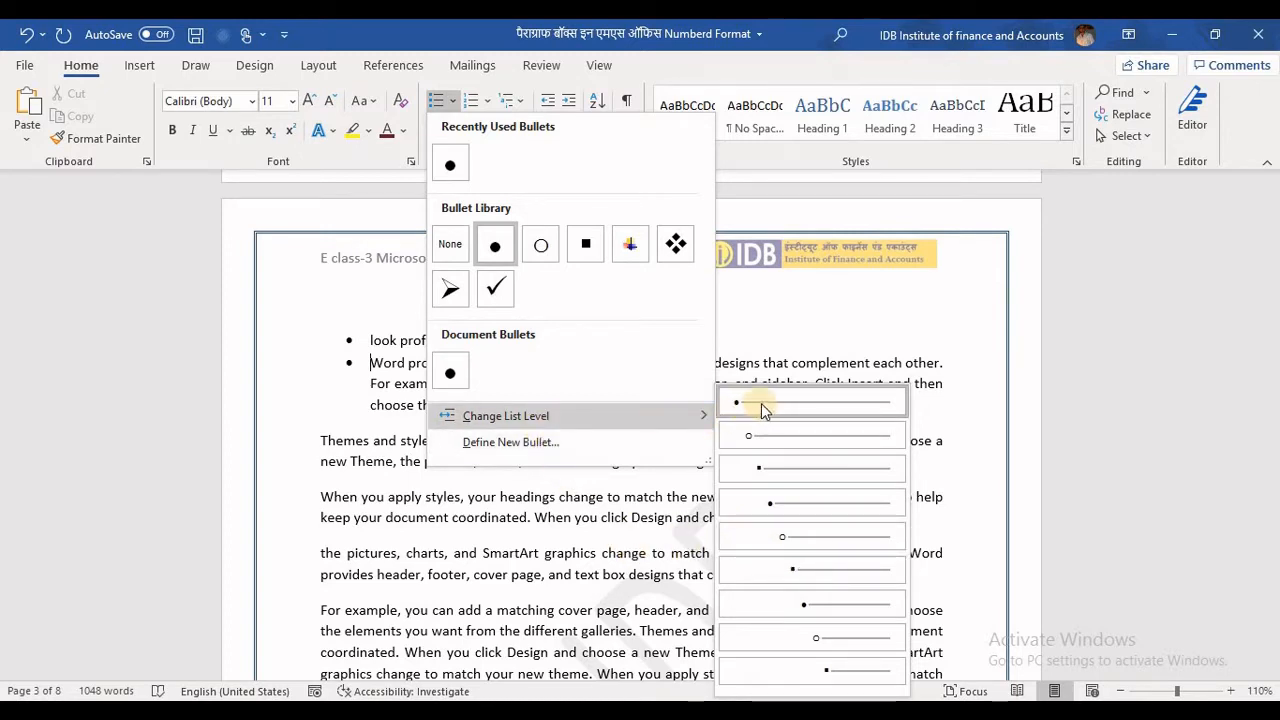
{"action": "left_click", "coordinate": [772, 434]}
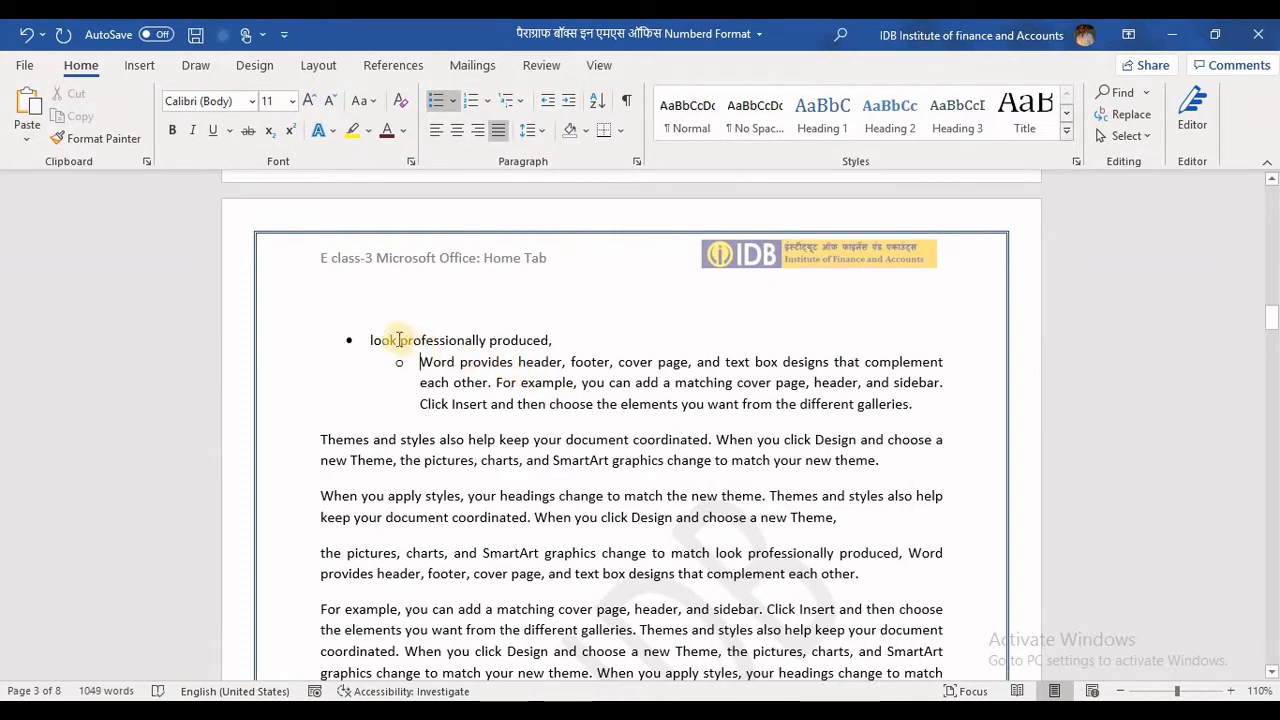
{"action": "left_click", "coordinate": [570, 340]}
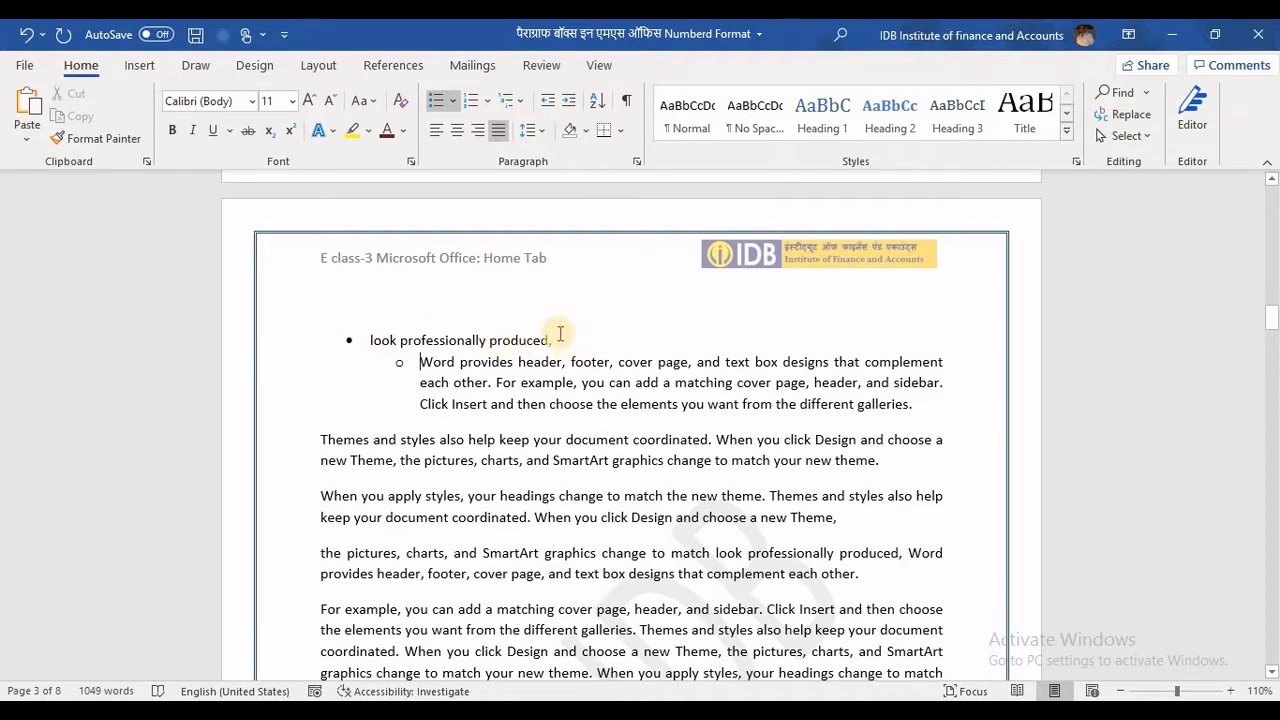
{"action": "triple_click", "coordinate": [379, 341]}
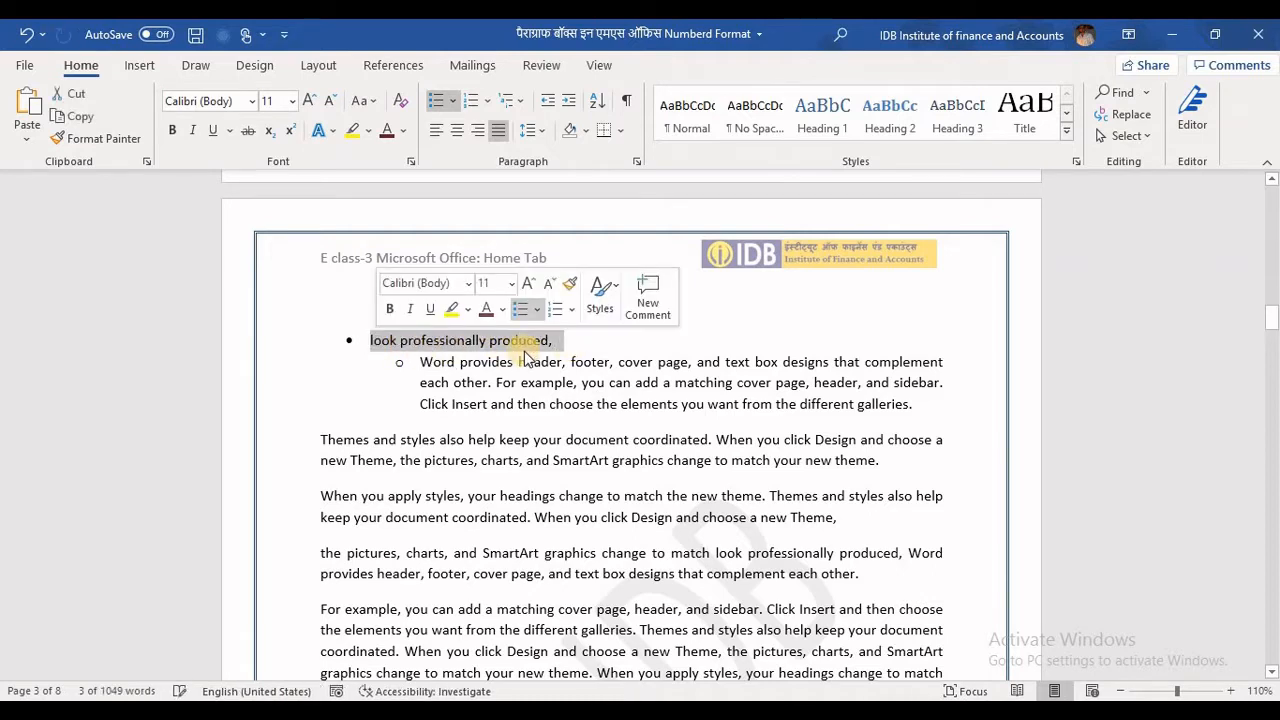
{"action": "left_click", "coordinate": [563, 340]}
{"action": "left_click_drag", "start_coordinate": [371, 340], "coordinate": [551, 341]}
{"action": "left_click", "coordinate": [466, 361]}
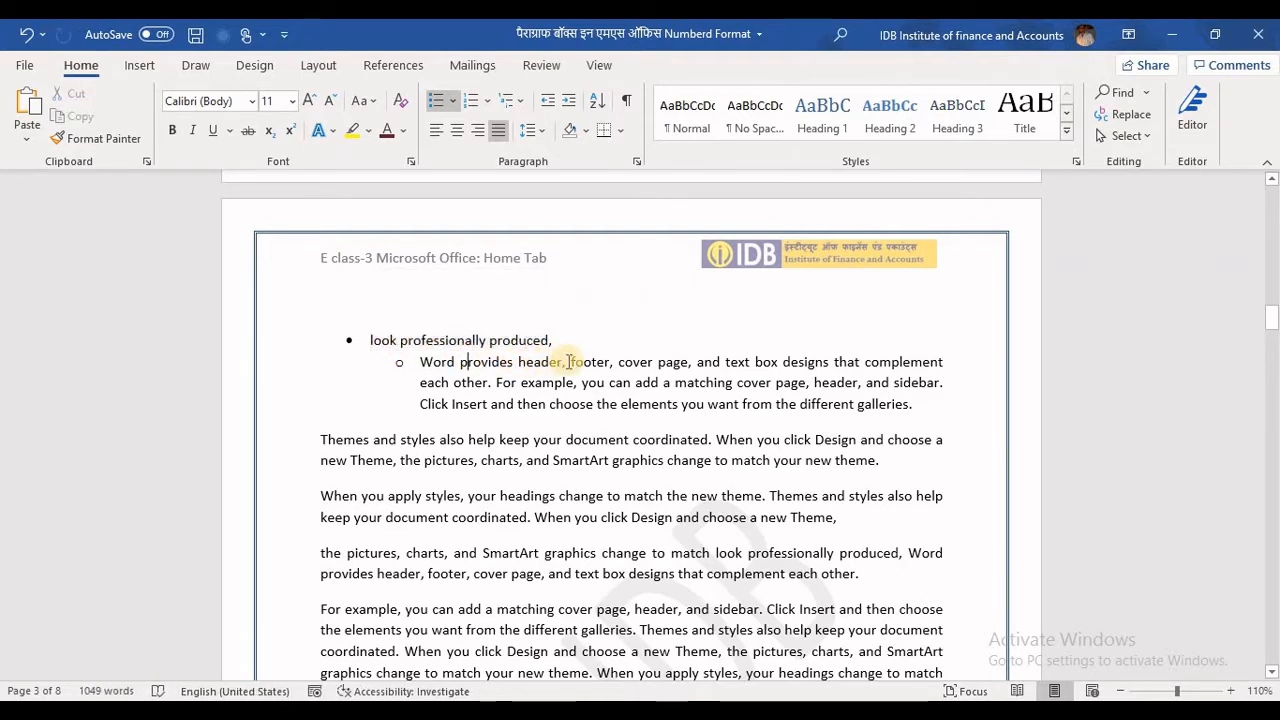
Step: Split the level 2 bullet after "Word provides header," and set the new "footer, cover page" bullet to list level 3
{"action": "left_click", "coordinate": [568, 362]}
{"action": "key", "text": "Return"}
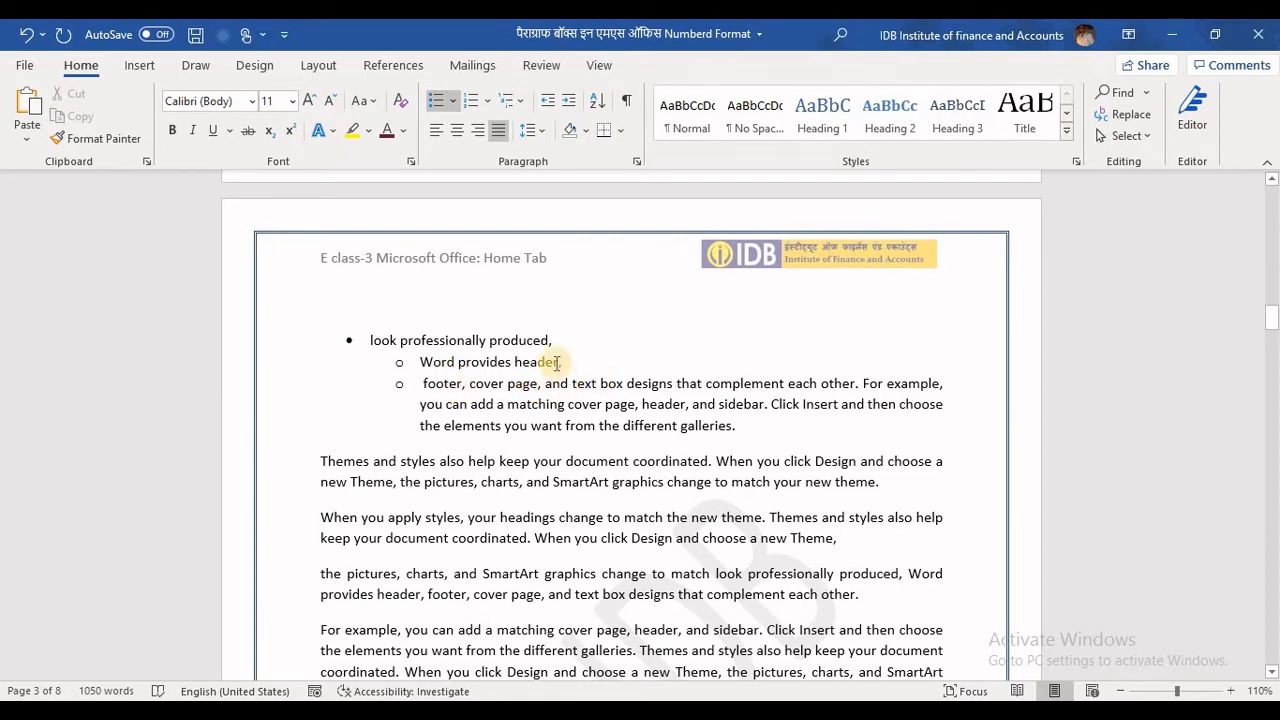
{"action": "left_click", "coordinate": [463, 383]}
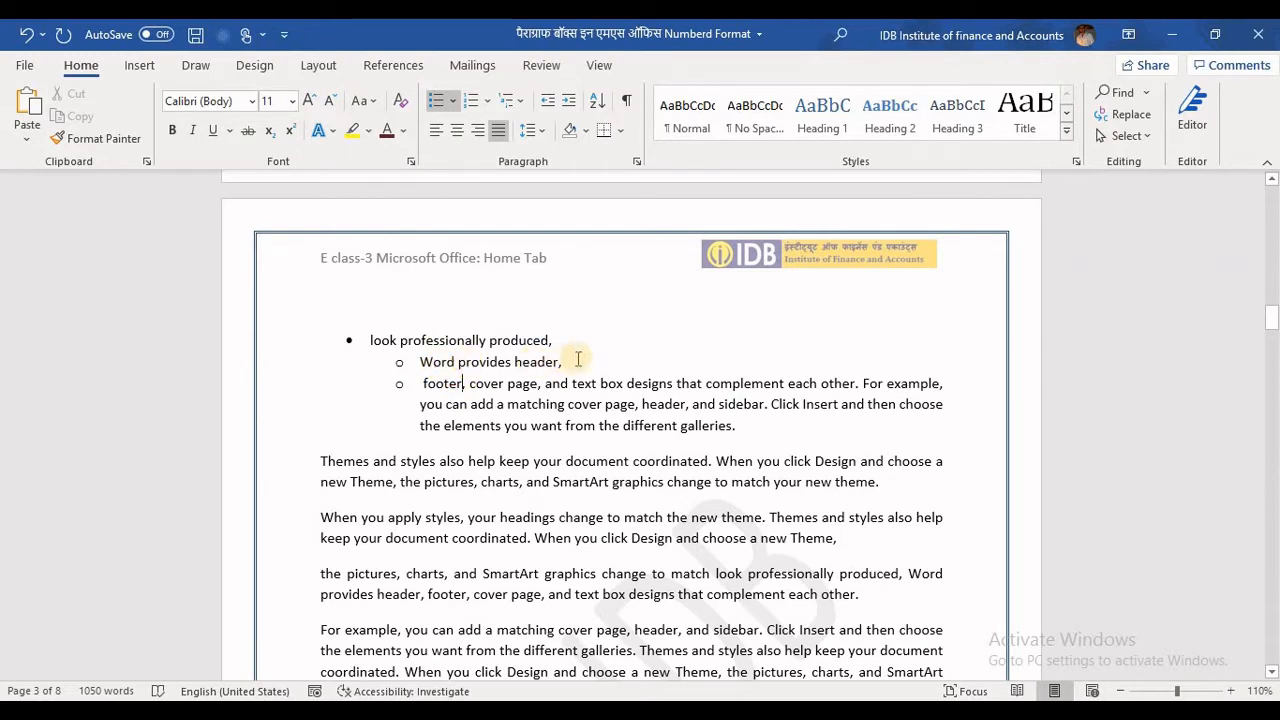
{"action": "triple_click", "coordinate": [440, 362]}
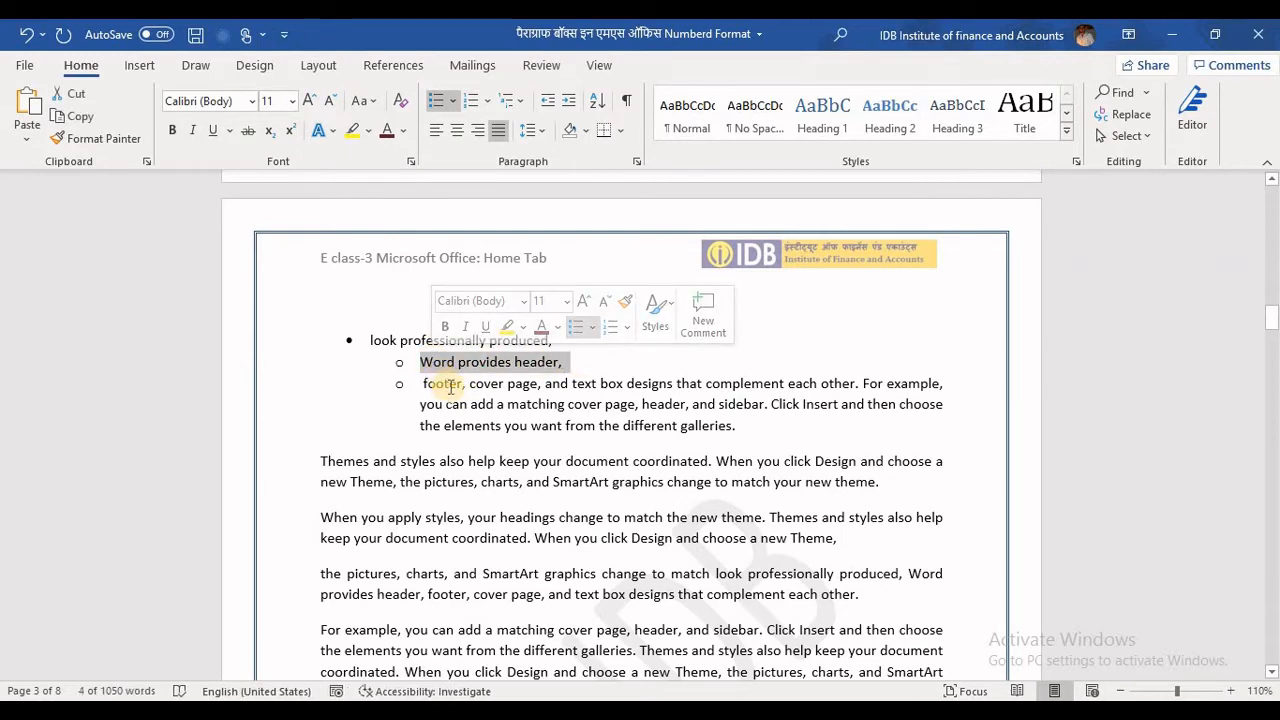
{"action": "left_click", "coordinate": [465, 385]}
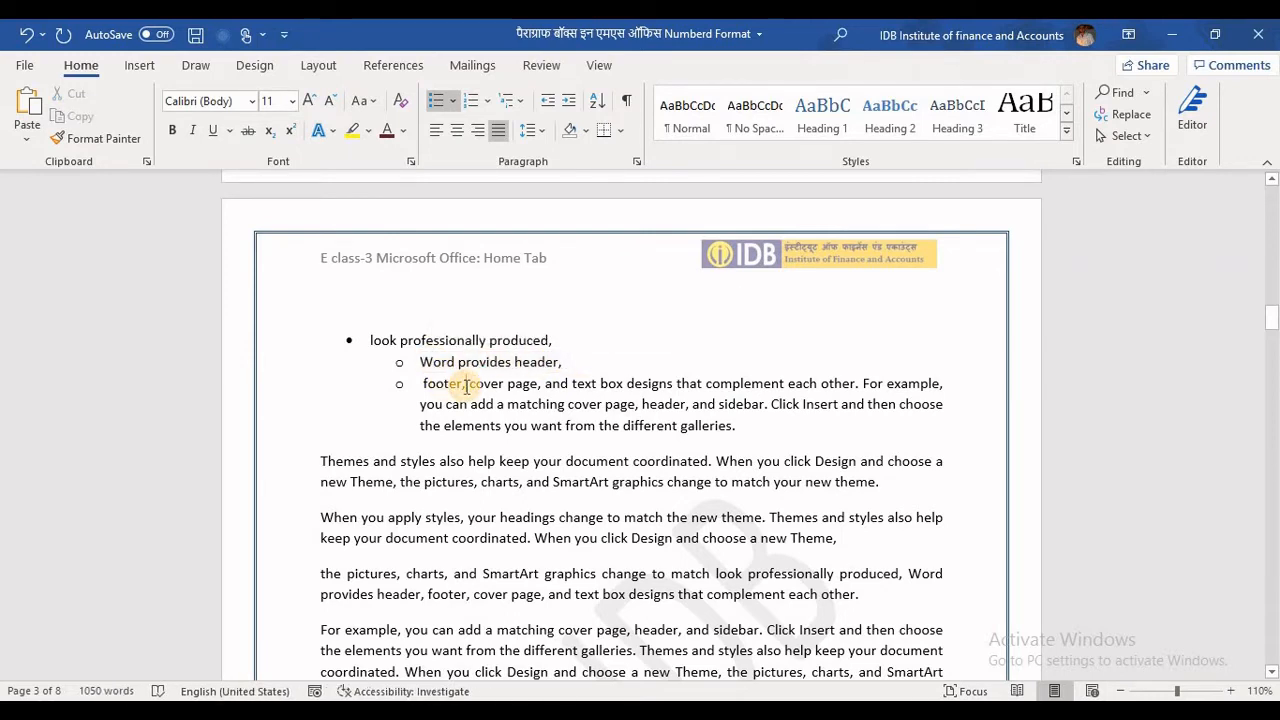
{"action": "left_click", "coordinate": [452, 101]}
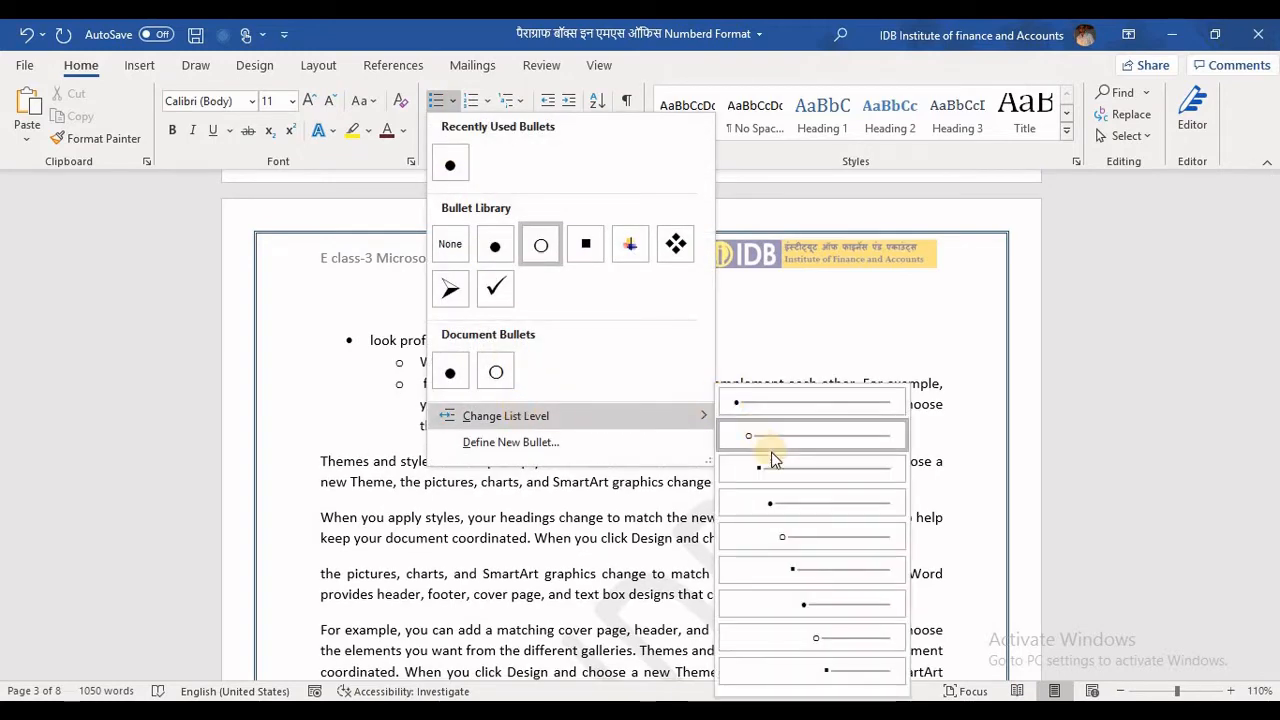
{"action": "left_click", "coordinate": [777, 462]}
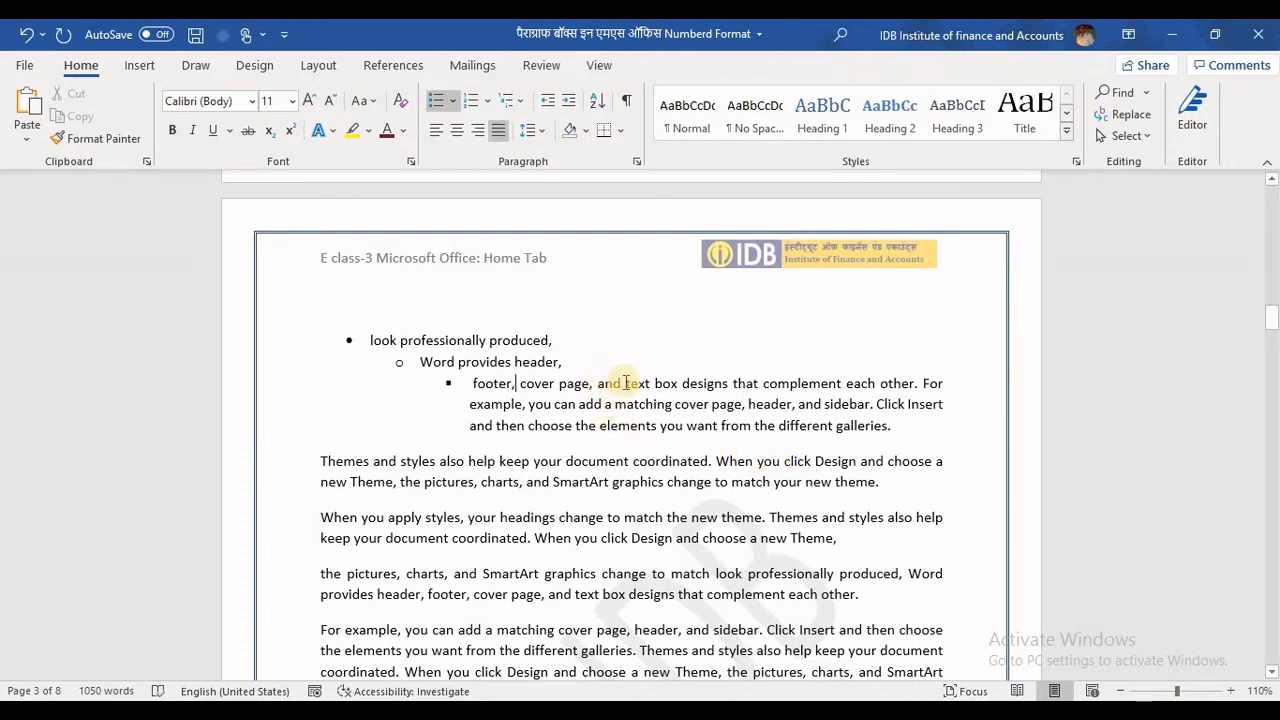
Step: Split the level 3 bullet before "text box designs that complement" and again before "each other"
{"action": "left_click", "coordinate": [625, 383]}
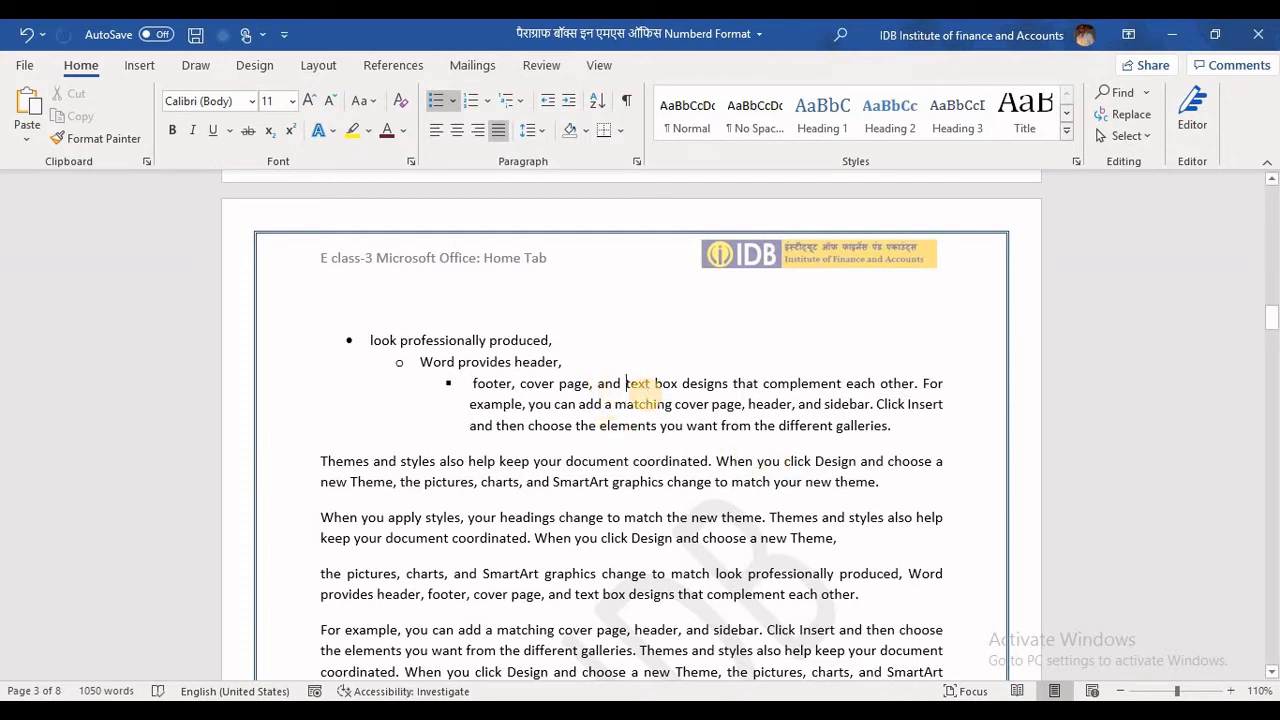
{"action": "key", "text": "Return"}
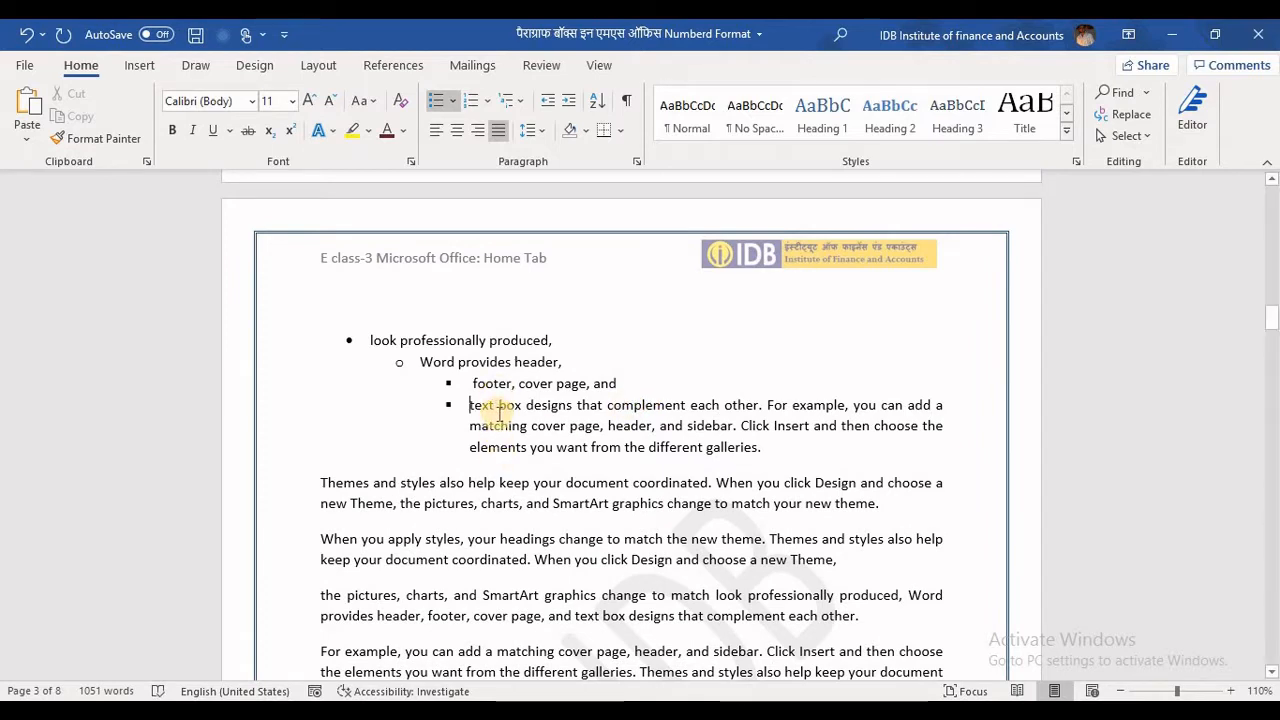
{"action": "triple_click", "coordinate": [497, 362]}
{"action": "left_click_drag", "start_coordinate": [473, 387], "coordinate": [558, 409]}
{"action": "left_click", "coordinate": [634, 407]}
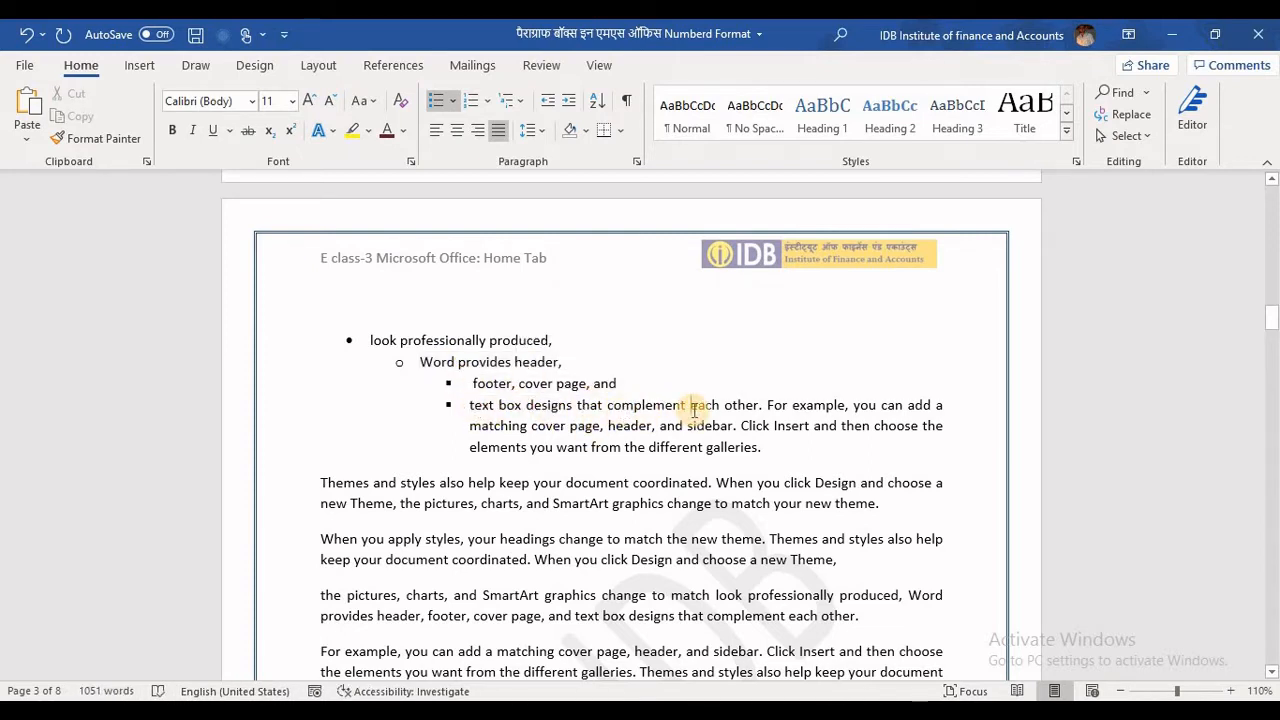
{"action": "key", "text": "Return"}
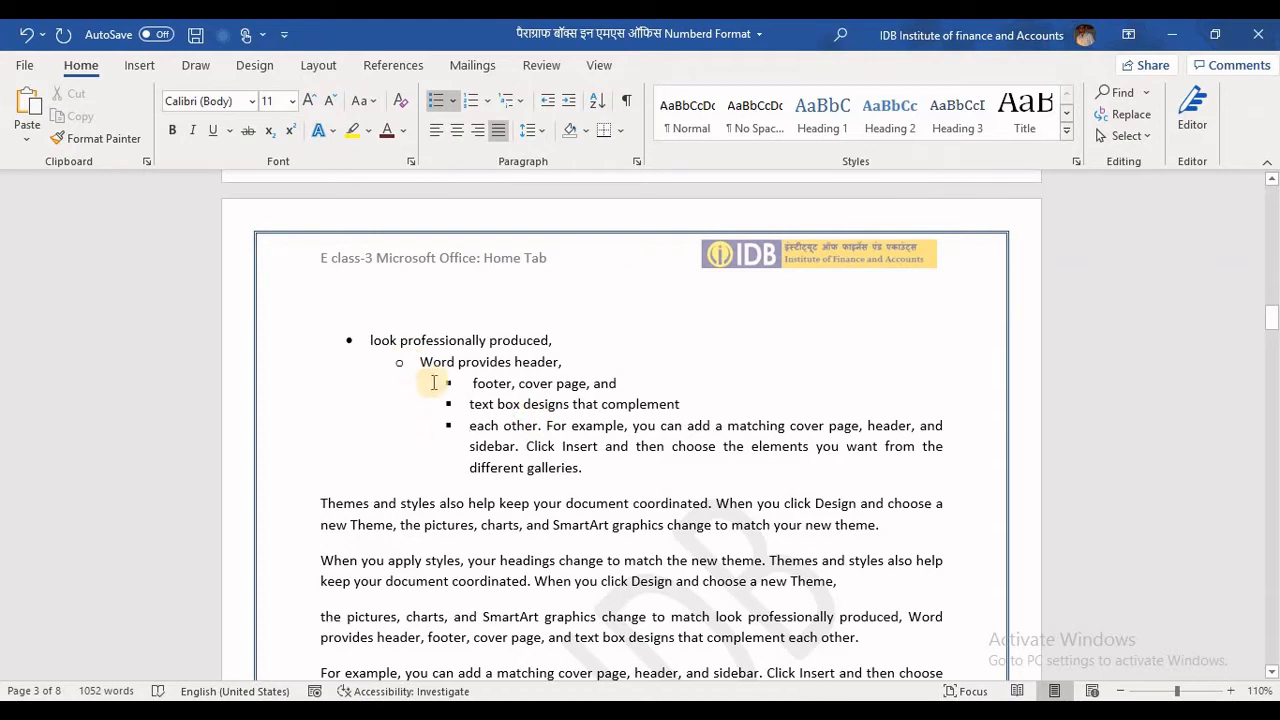
Step: Set the "each other. For example, you can" bullet to list level 2
{"action": "left_click", "coordinate": [452, 101]}
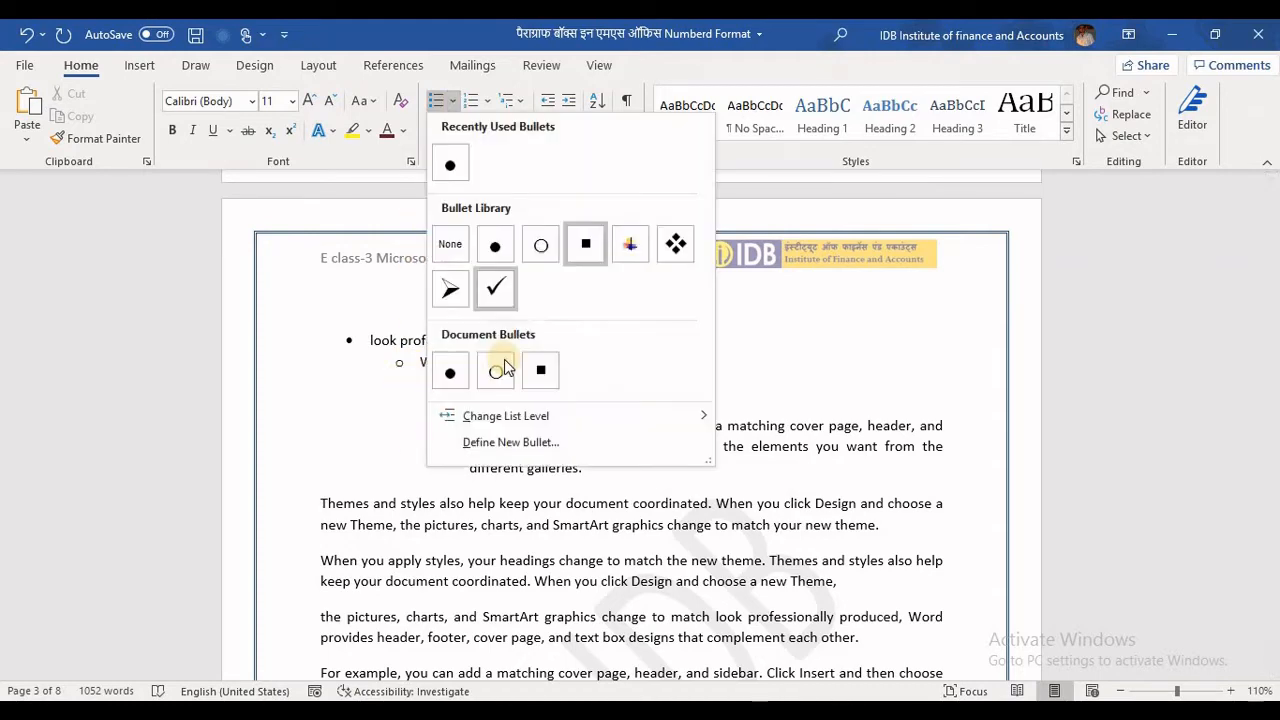
{"action": "mouse_move", "coordinate": [727, 416]}
{"action": "left_click", "coordinate": [750, 435]}
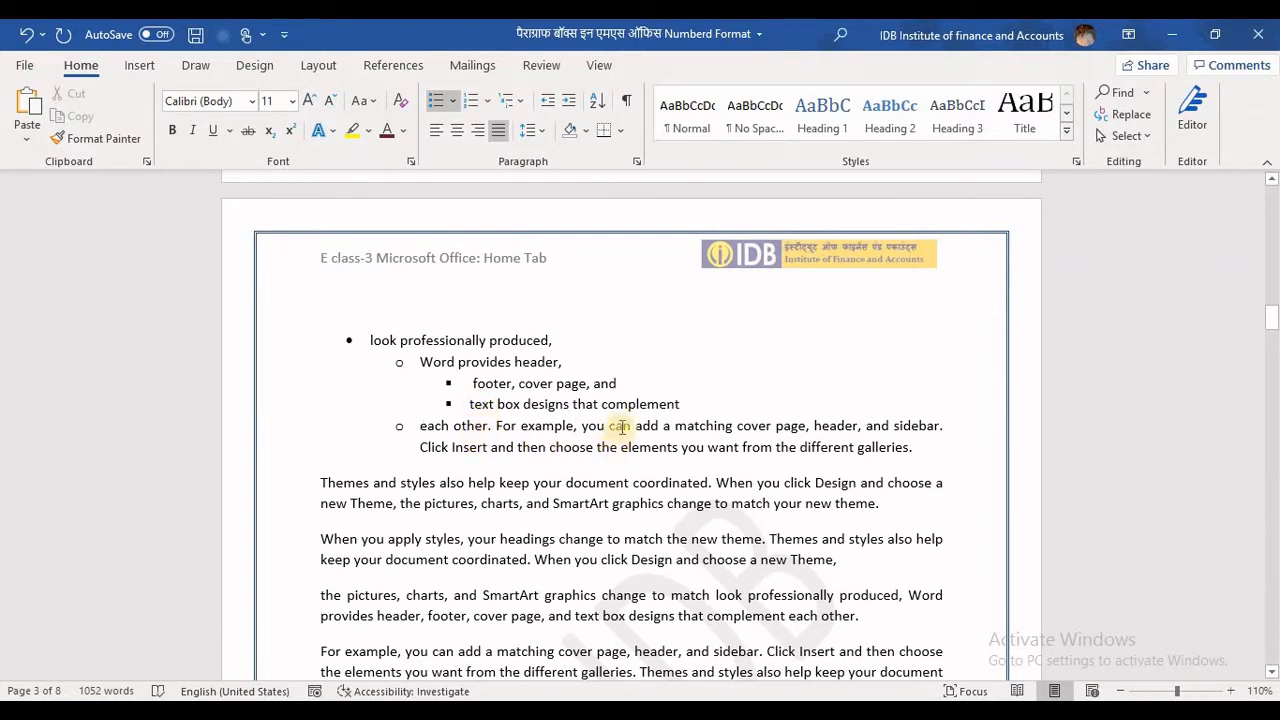
Step: Split the level 2 bullet before "add a matching cover page" and set that new bullet to list level 3
{"action": "key", "text": "Return"}
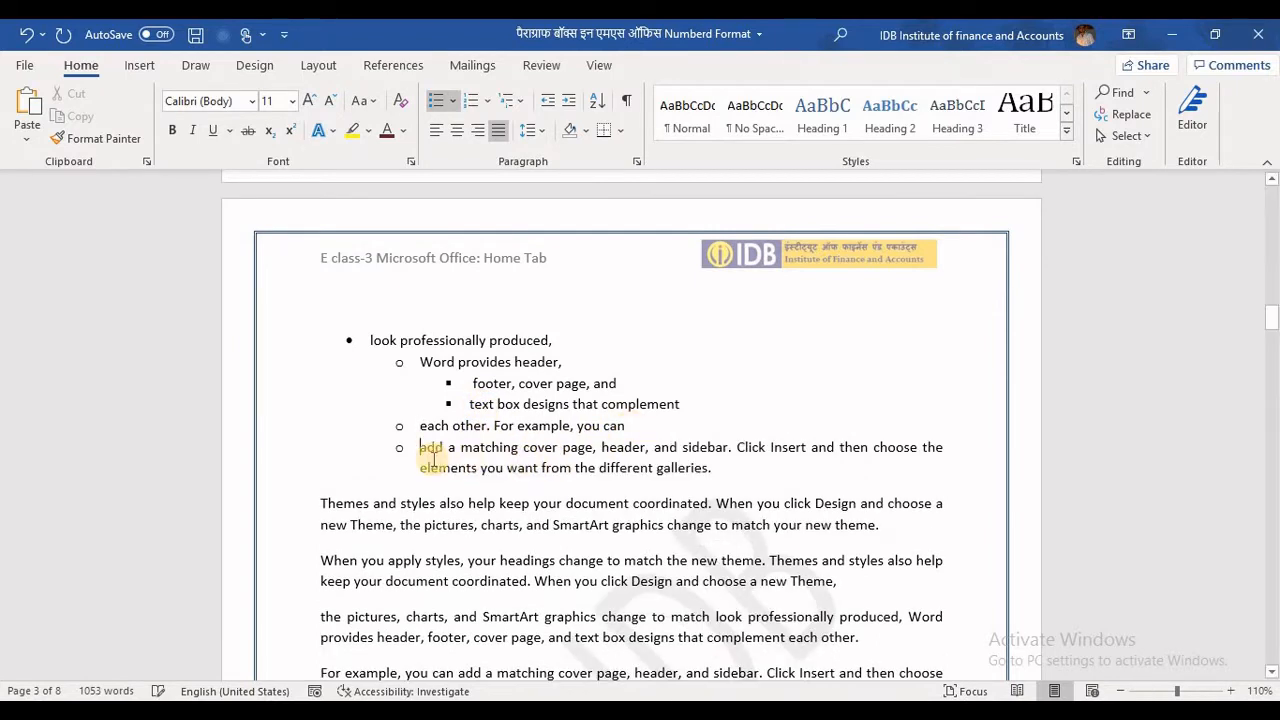
{"action": "left_click", "coordinate": [452, 101]}
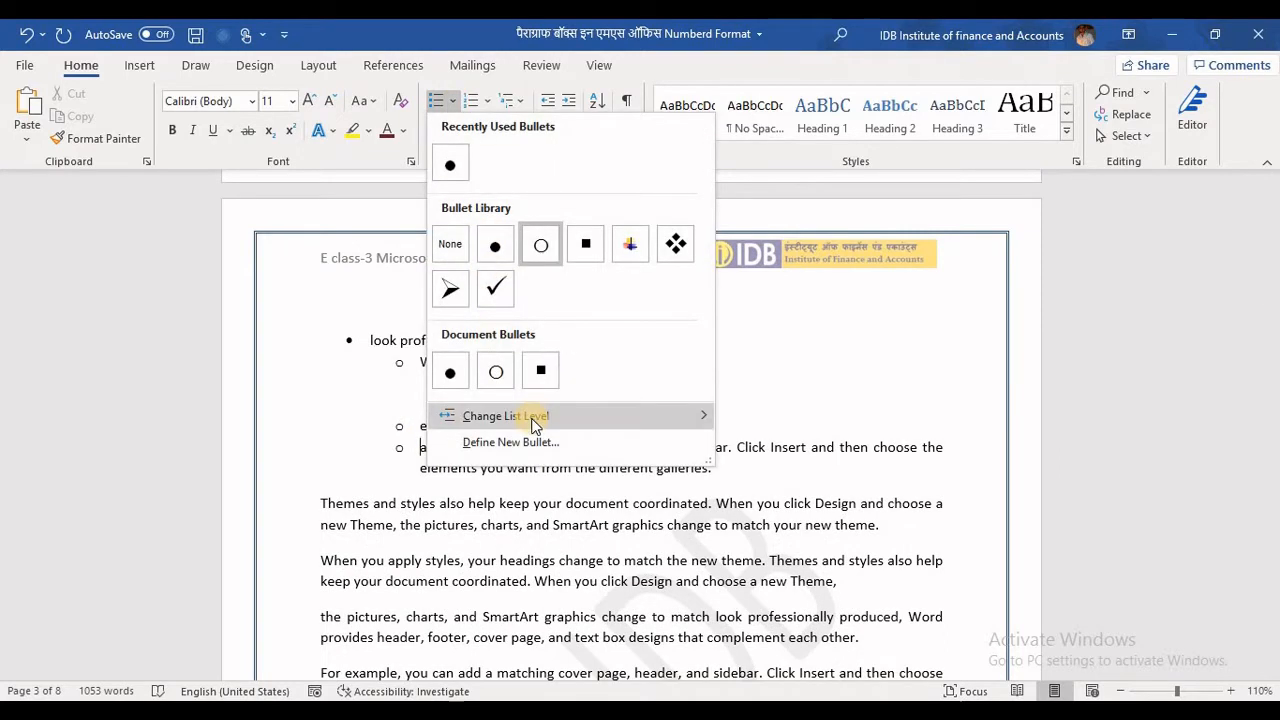
{"action": "mouse_move", "coordinate": [528, 416]}
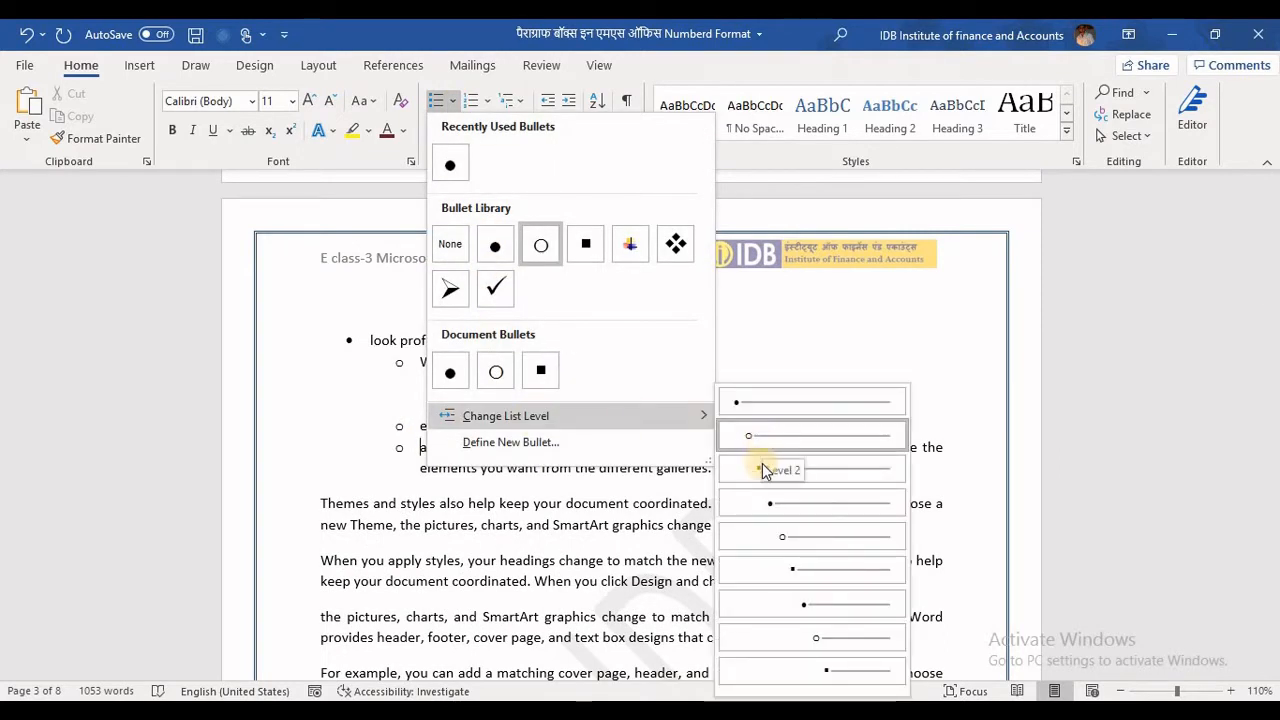
{"action": "left_click", "coordinate": [755, 466]}
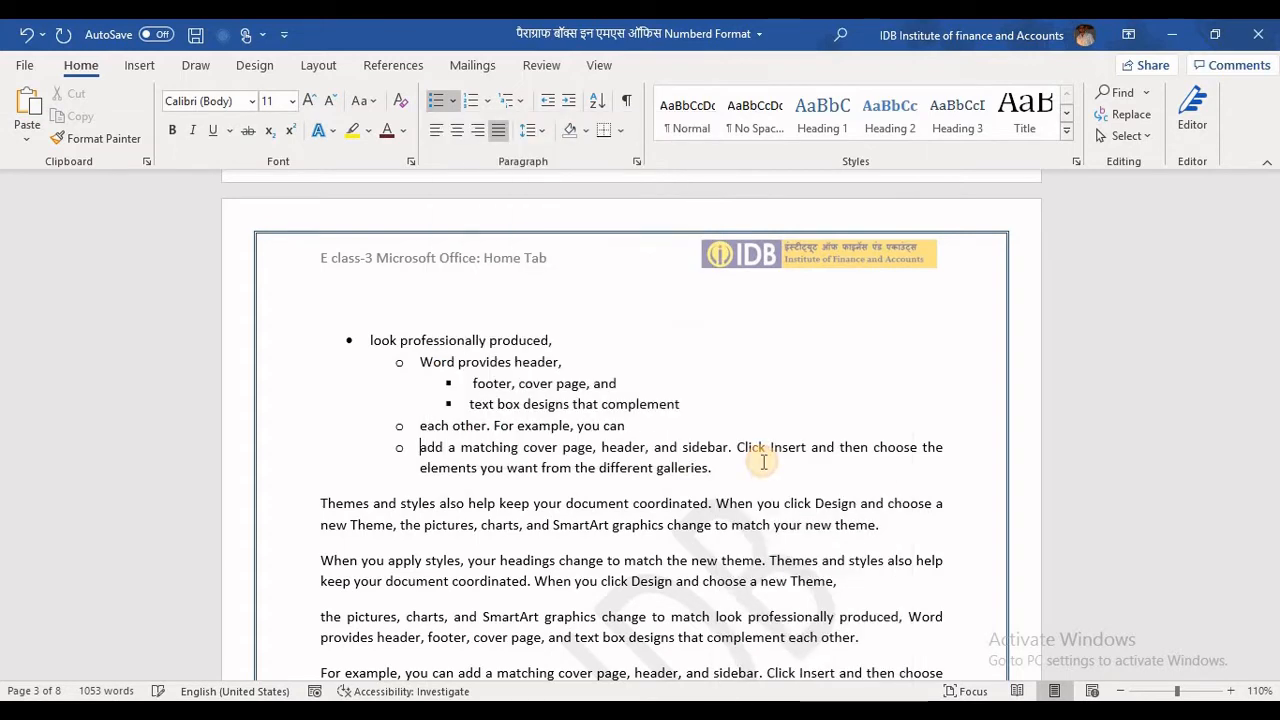
Step: Split the last bullet before "header, and sidebar" and before "and then choose", and set the final "and then choose" bullet to list level 1
{"action": "key", "text": "Return"}
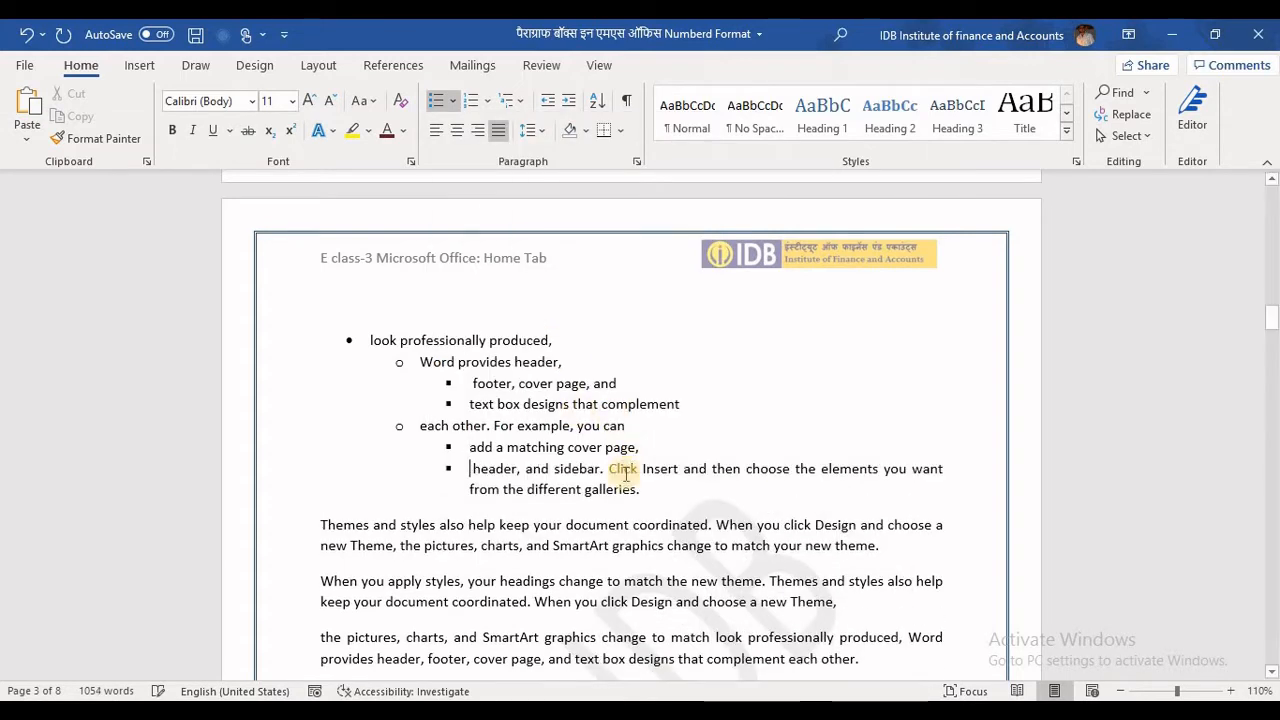
{"action": "key", "text": "Return"}
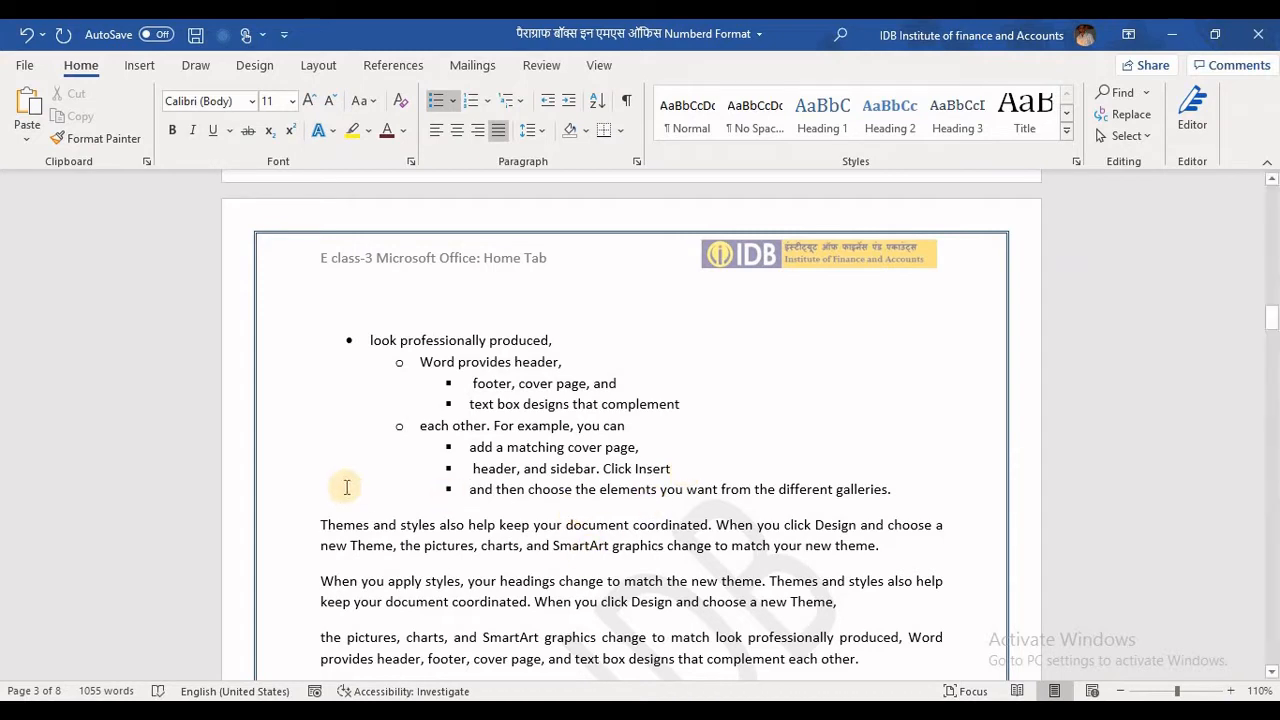
{"action": "left_click", "coordinate": [452, 101]}
{"action": "mouse_move", "coordinate": [640, 420]}
{"action": "left_click", "coordinate": [745, 406]}
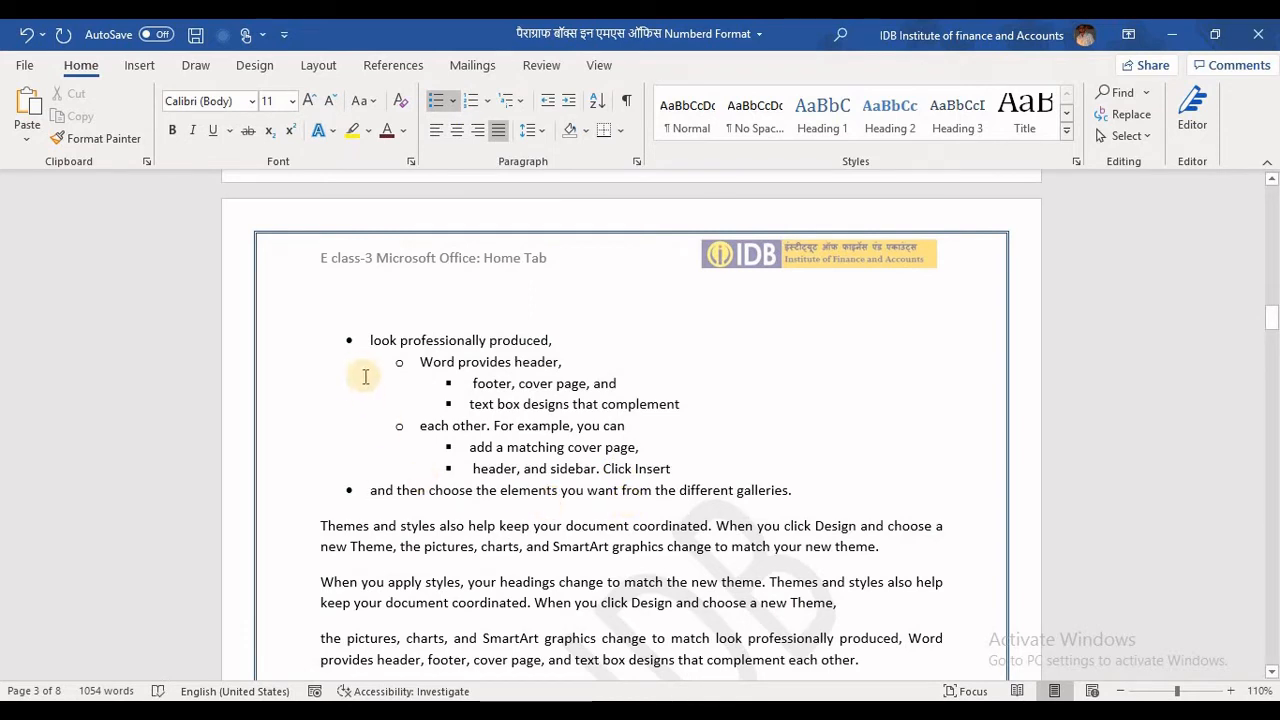
Step: Examine the nested bullet list level by level, from "look professionally produced" to "and then choose the elements"
{"action": "left_click", "coordinate": [589, 340]}
{"action": "left_click", "coordinate": [345, 340]}
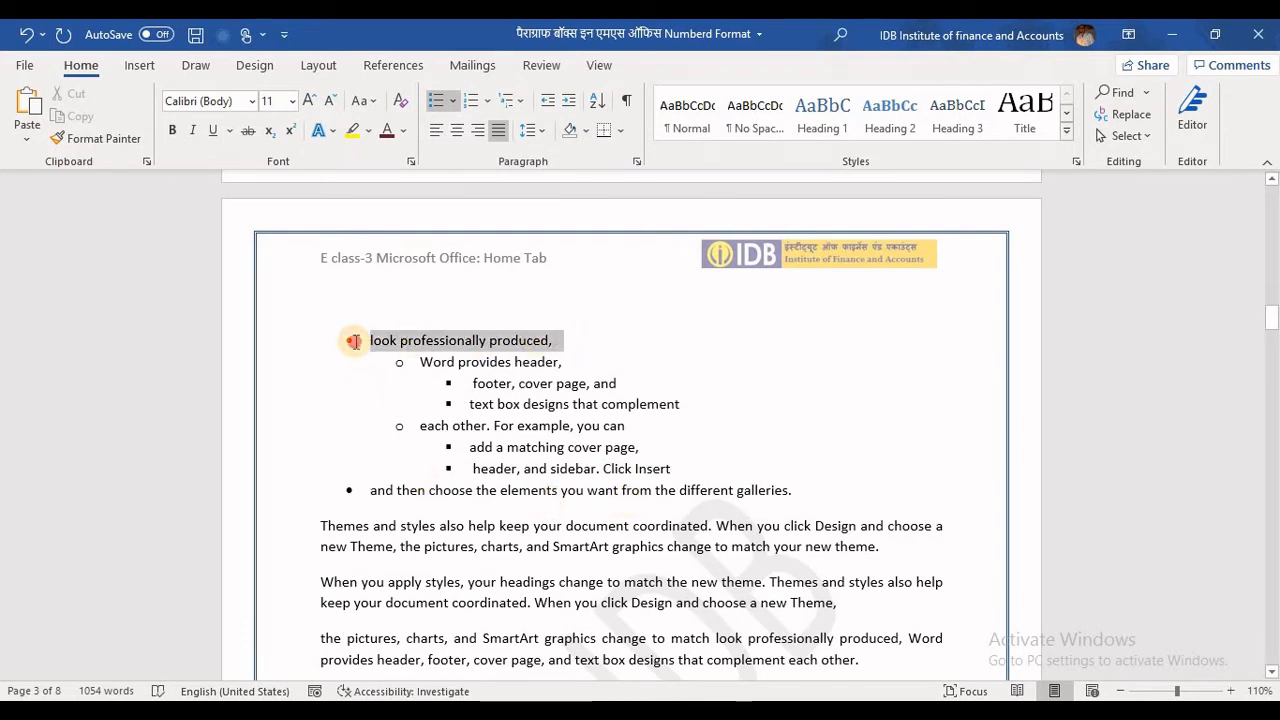
{"action": "left_click", "coordinate": [430, 362]}
{"action": "left_click_drag", "start_coordinate": [424, 362], "coordinate": [512, 362]}
{"action": "left_click_drag", "start_coordinate": [418, 426], "coordinate": [570, 426]}
{"action": "left_click_drag", "start_coordinate": [420, 362], "coordinate": [587, 383]}
{"action": "left_click_drag", "start_coordinate": [467, 404], "coordinate": [600, 406]}
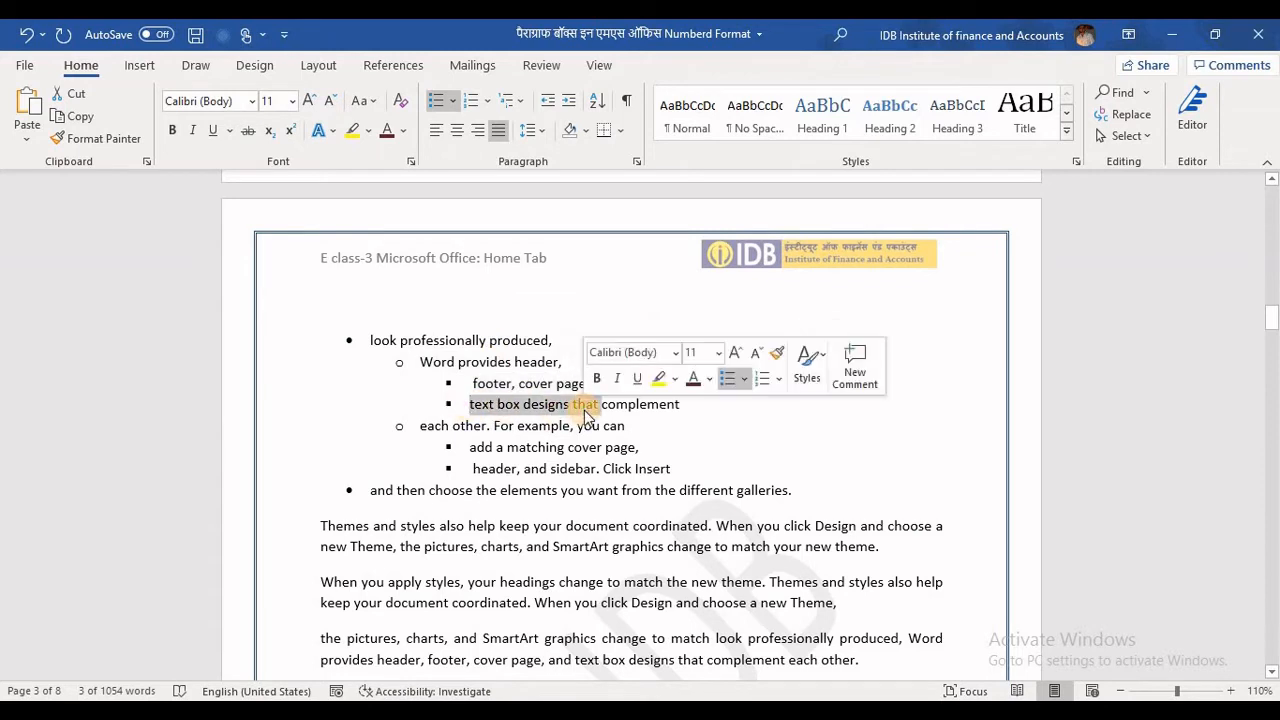
{"action": "left_click_drag", "start_coordinate": [420, 426], "coordinate": [490, 426]}
{"action": "left_click_drag", "start_coordinate": [570, 447], "coordinate": [597, 469]}
{"action": "left_click_drag", "start_coordinate": [369, 490], "coordinate": [473, 490]}
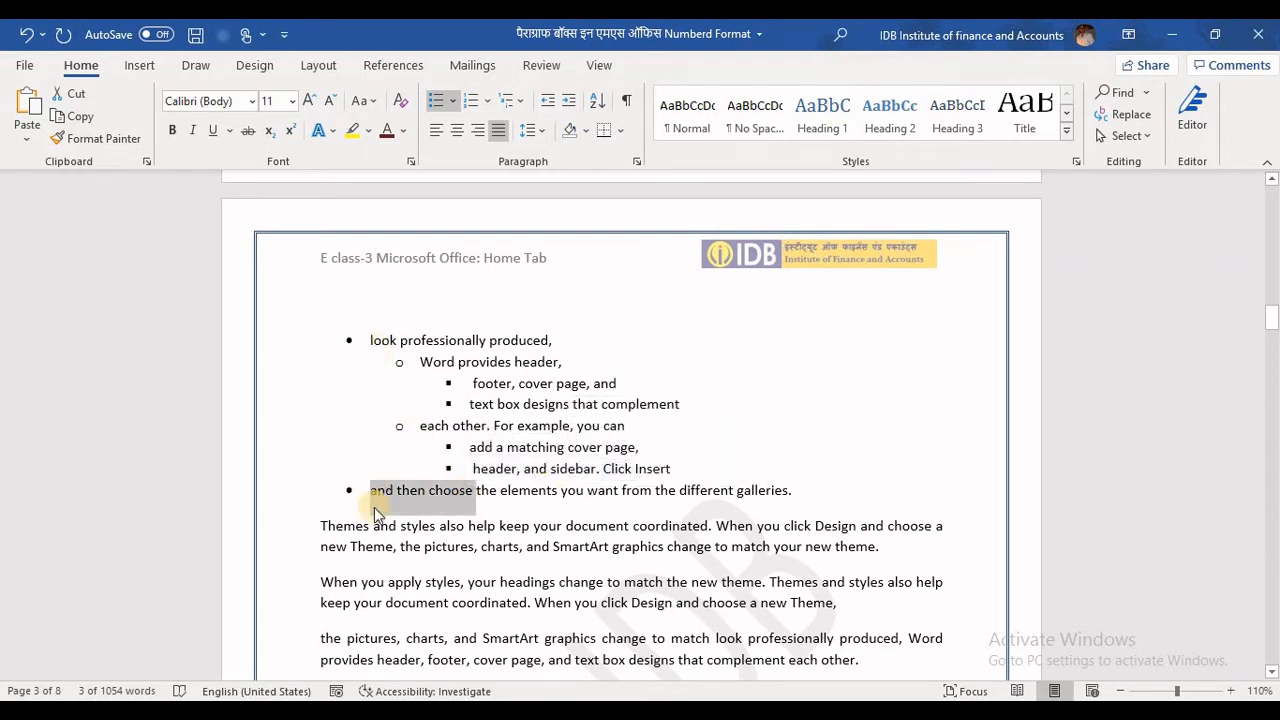
{"action": "left_click", "coordinate": [356, 528]}
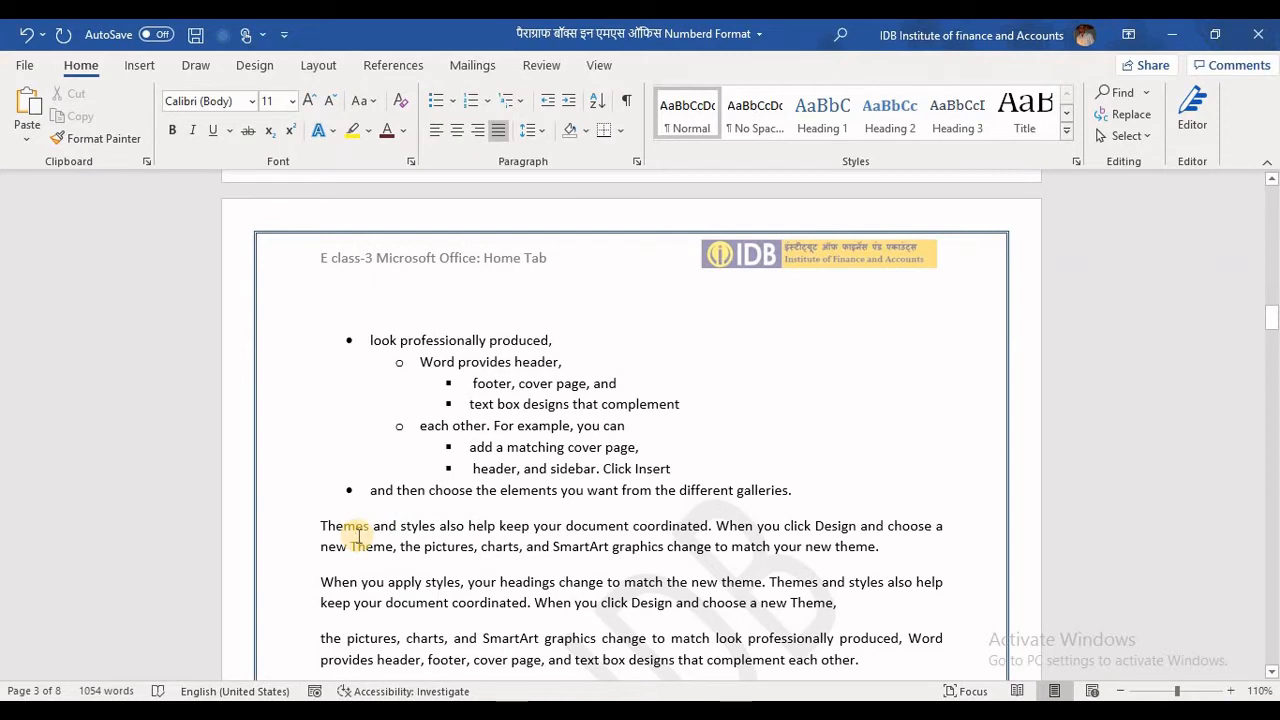
{"action": "left_click", "coordinate": [452, 102]}
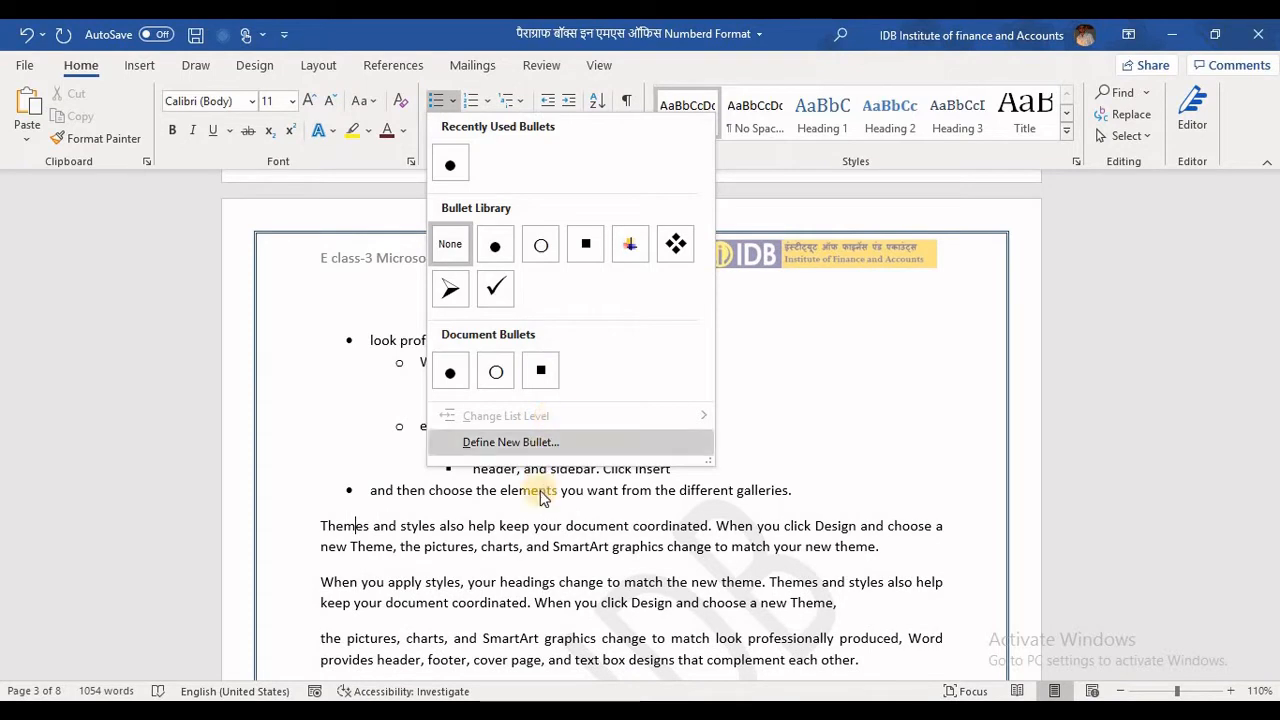
{"action": "left_click", "coordinate": [545, 523]}
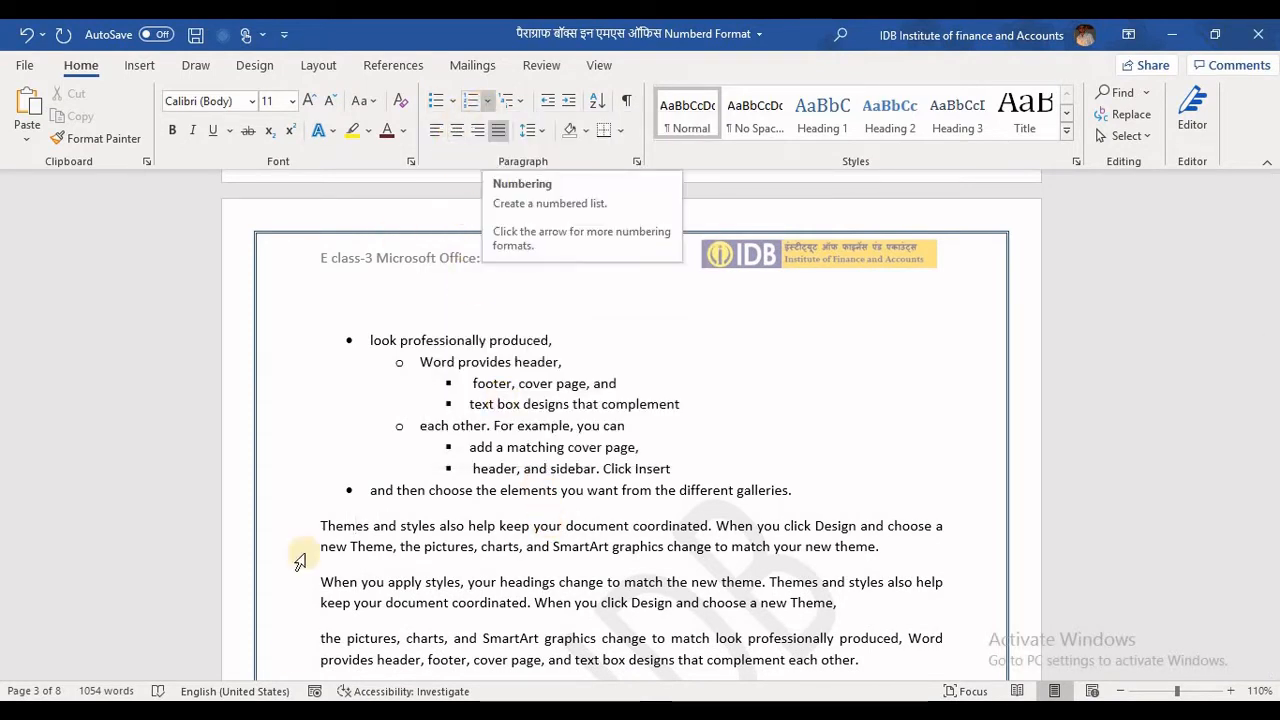
Step: Apply "1." style numbering to the "Themes and styles also help keep" paragraph and start a new numbered item at "your document coordinated"
{"action": "left_click", "coordinate": [320, 530]}
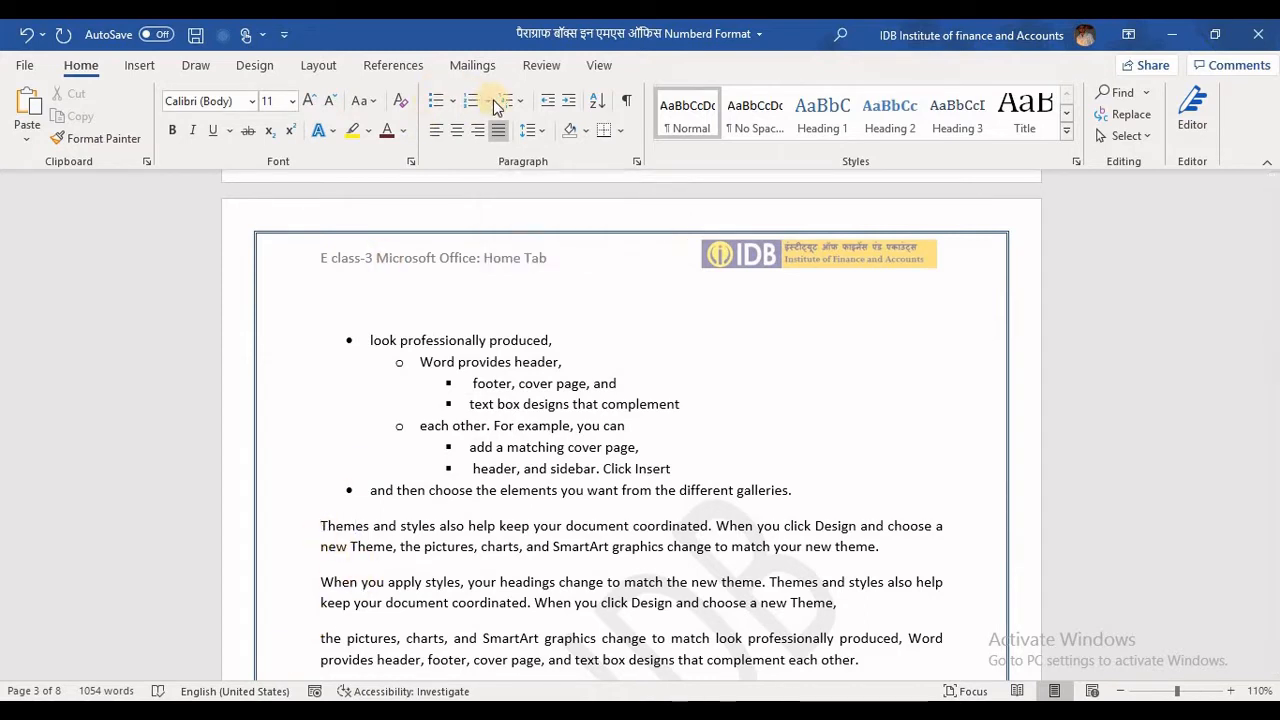
{"action": "left_click", "coordinate": [488, 100]}
{"action": "left_click", "coordinate": [567, 167]}
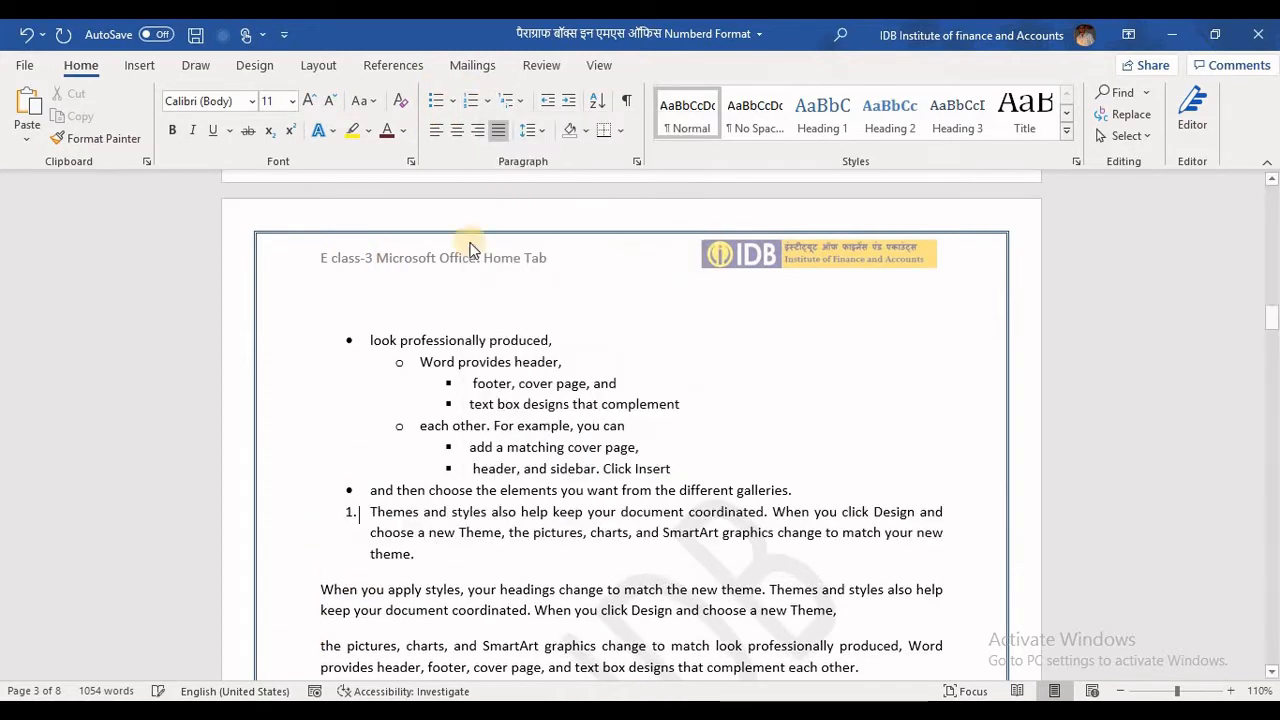
{"action": "left_click", "coordinate": [587, 512]}
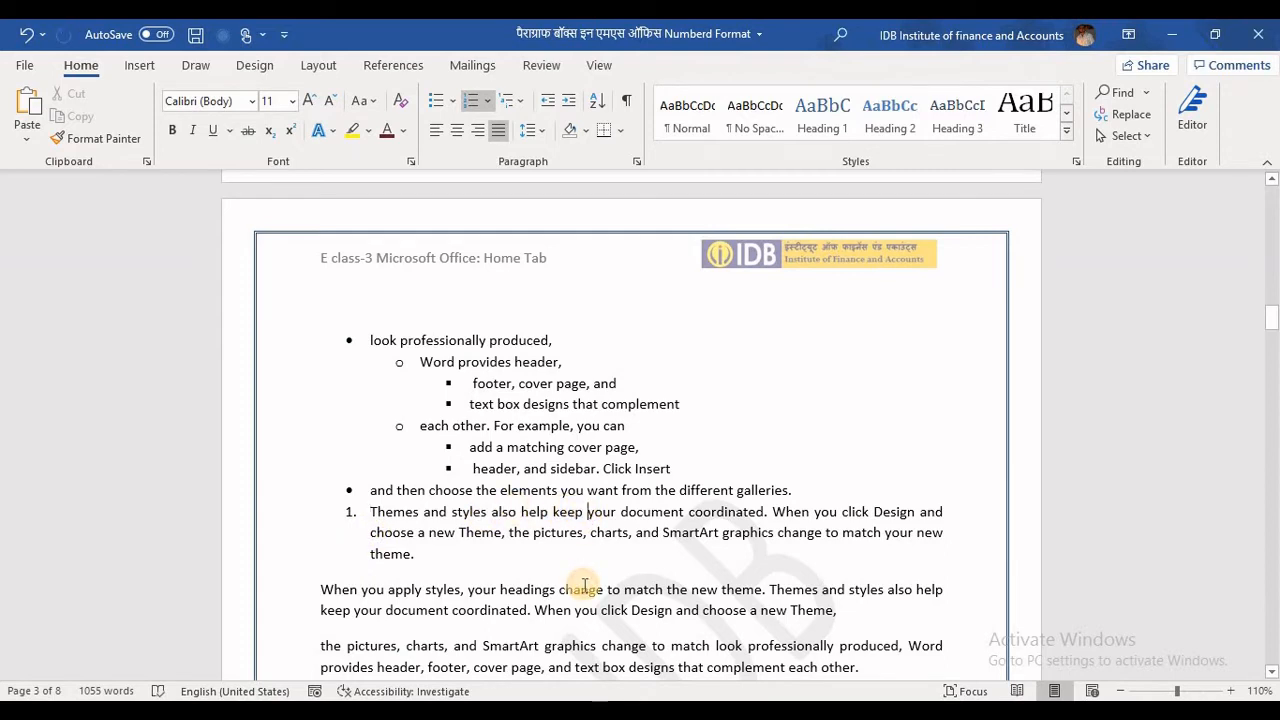
{"action": "key", "text": "Return"}
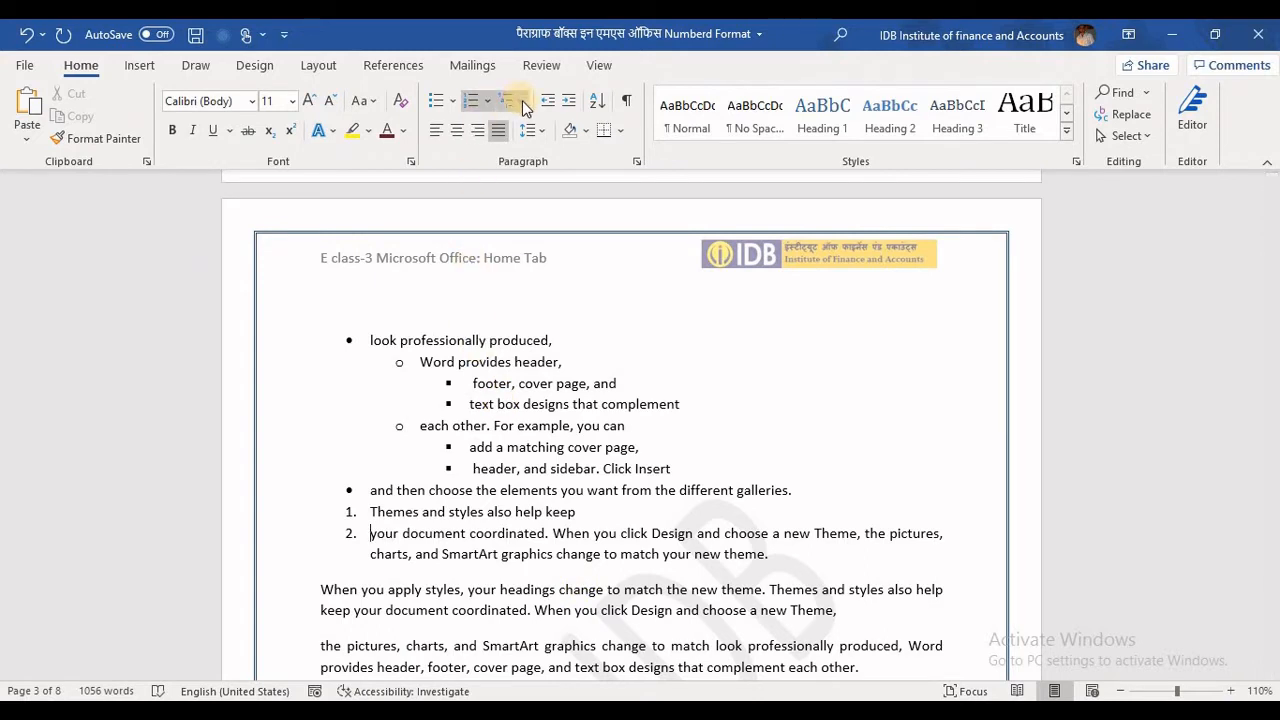
Step: Set the numbered item "your document coordinated" to list level 2, lettered "a."
{"action": "left_click", "coordinate": [489, 102]}
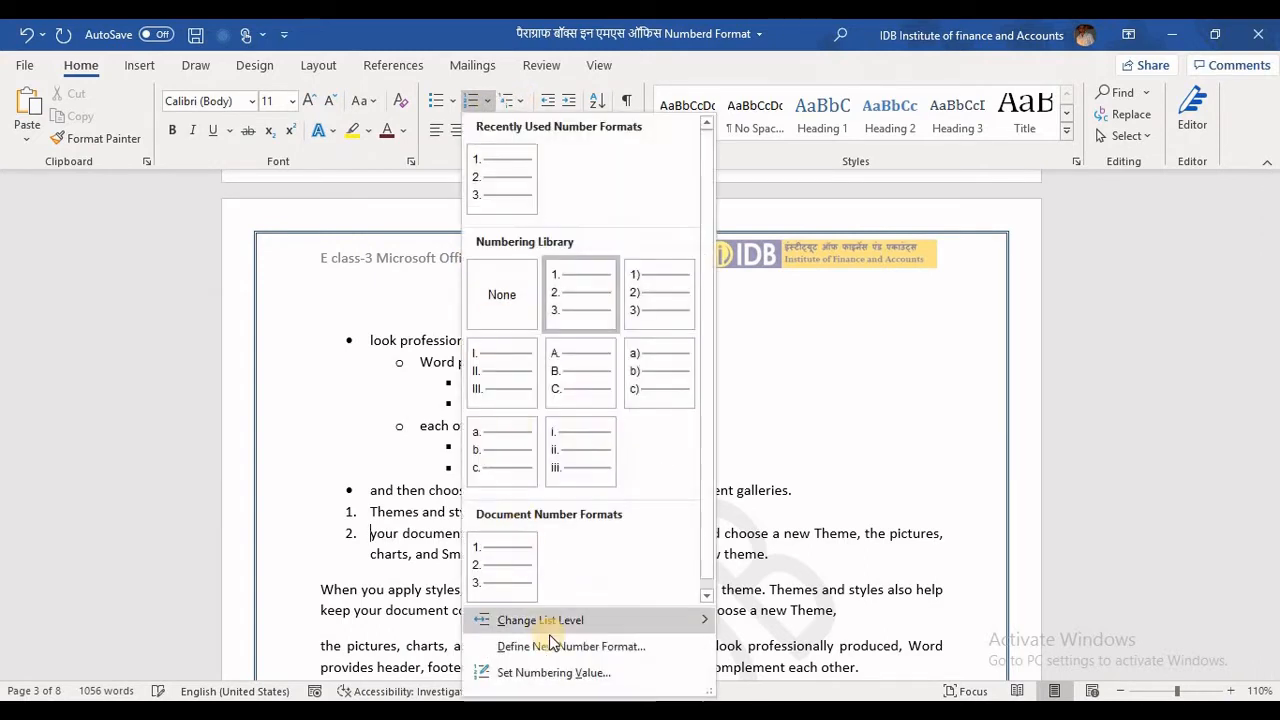
{"action": "mouse_move", "coordinate": [645, 622]}
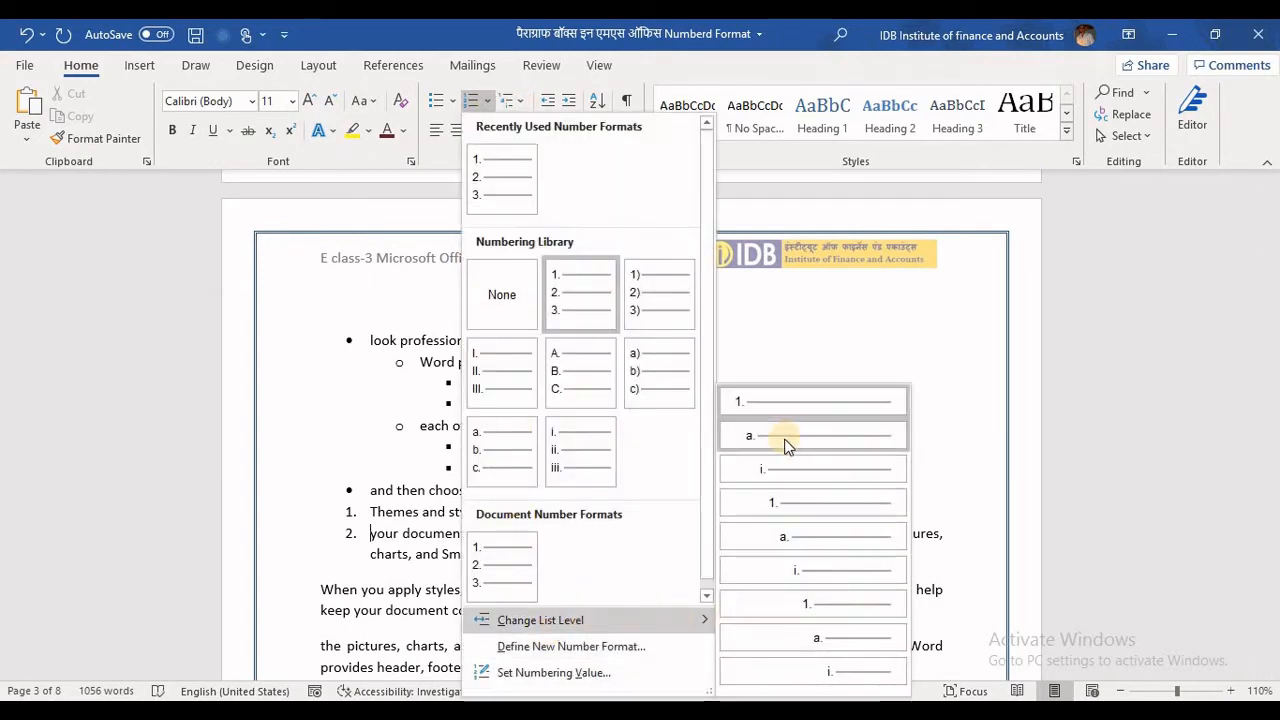
{"action": "left_click", "coordinate": [785, 437]}
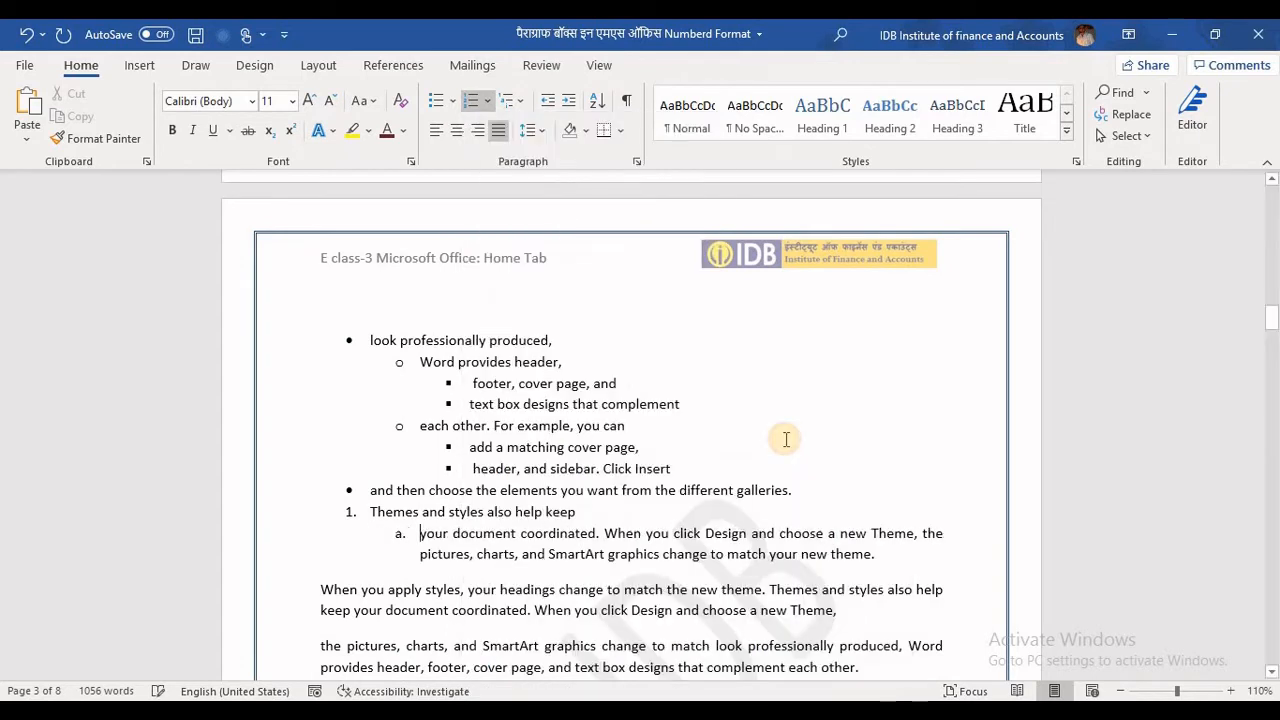
Step: Split the level 2 item before "When you click Design" and set the new item to list level 3, numbered "i."
{"action": "left_click", "coordinate": [604, 534]}
{"action": "key", "text": "Return"}
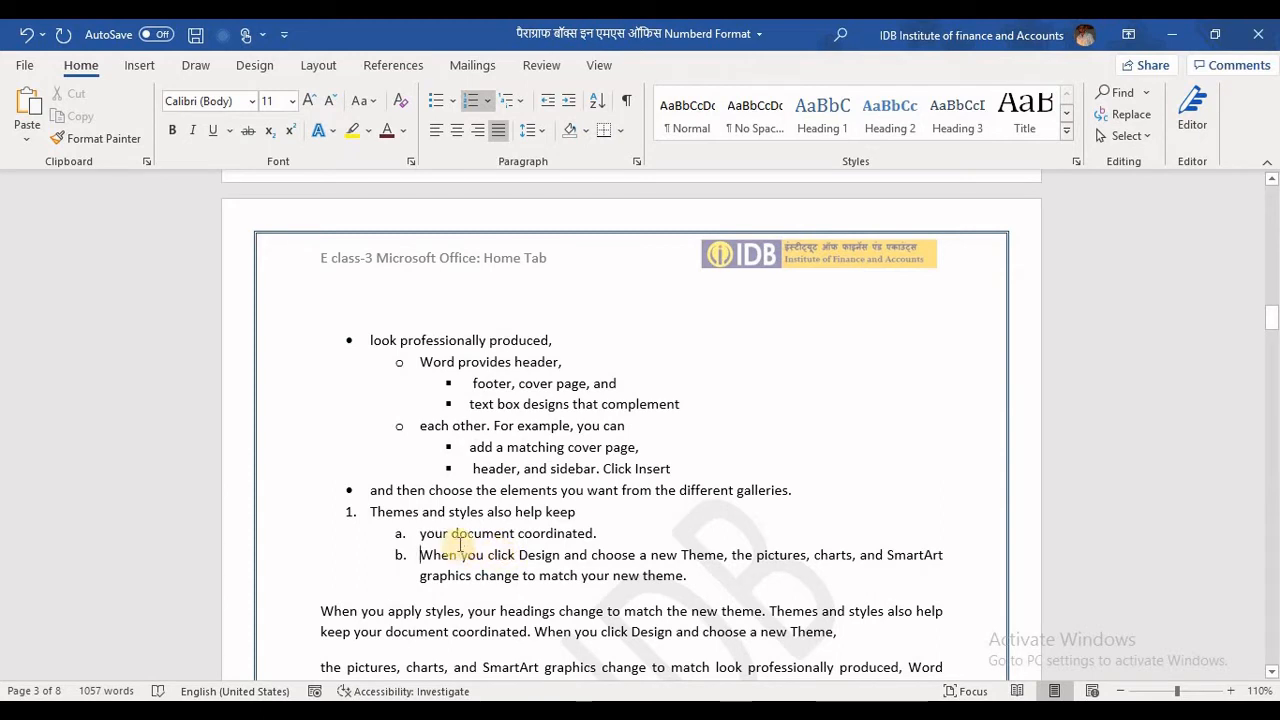
{"action": "left_click", "coordinate": [488, 101]}
{"action": "mouse_move", "coordinate": [552, 627]}
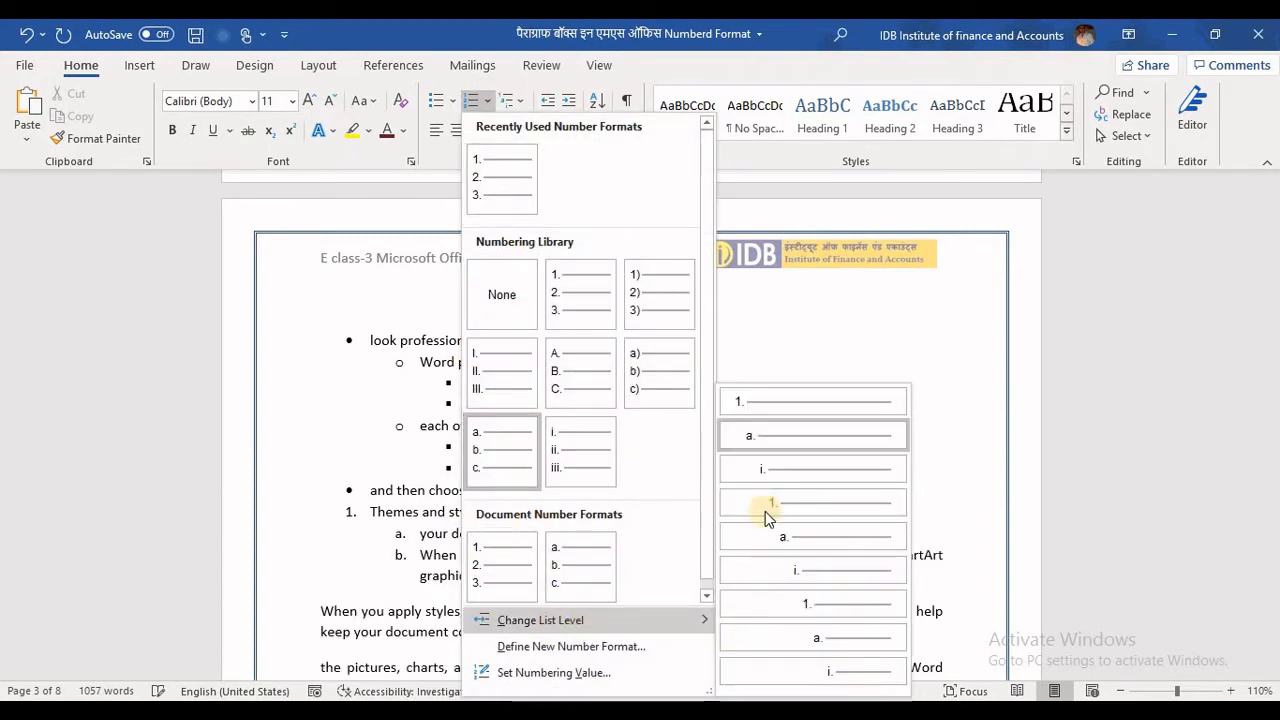
{"action": "left_click", "coordinate": [766, 457]}
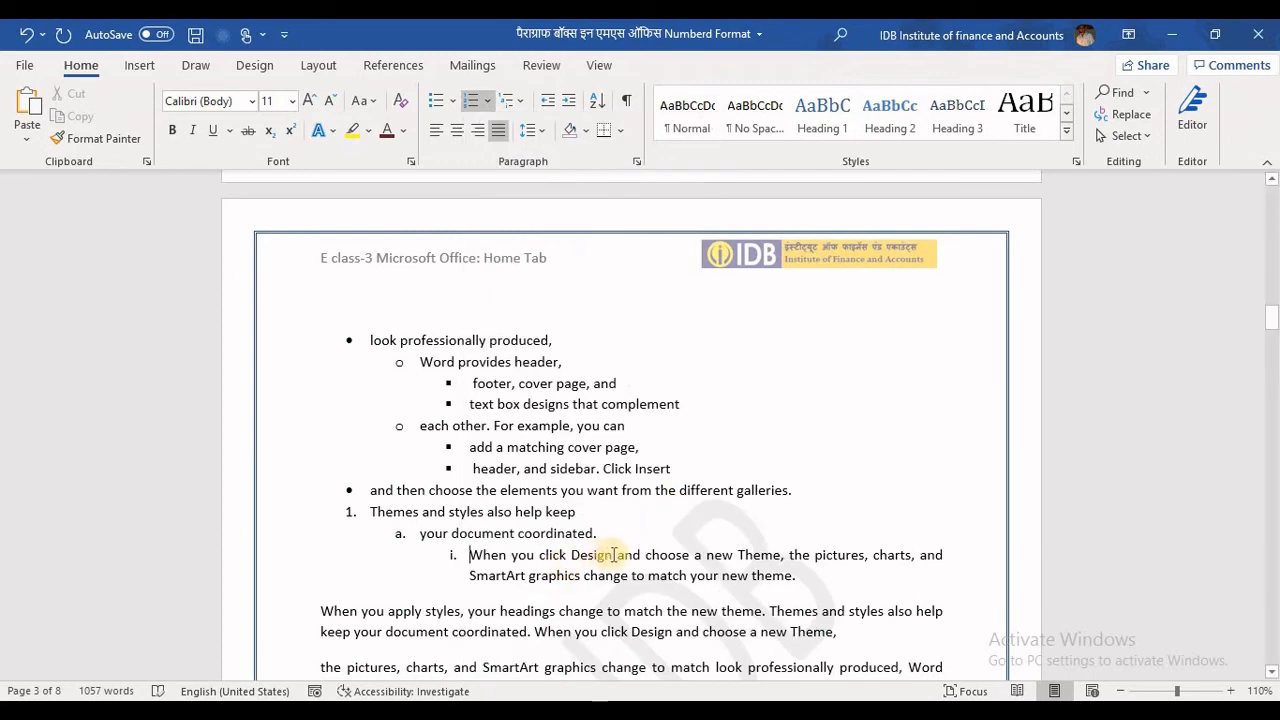
Step: Split the level 3 item before "and choose a new Theme" and after the "t" of "the pictures", and set the final item to list level 2
{"action": "left_click", "coordinate": [615, 556]}
{"action": "key", "text": "Return"}
{"action": "scroll", "coordinate": [607, 577], "scroll_direction": "down", "scroll_amount": 1}
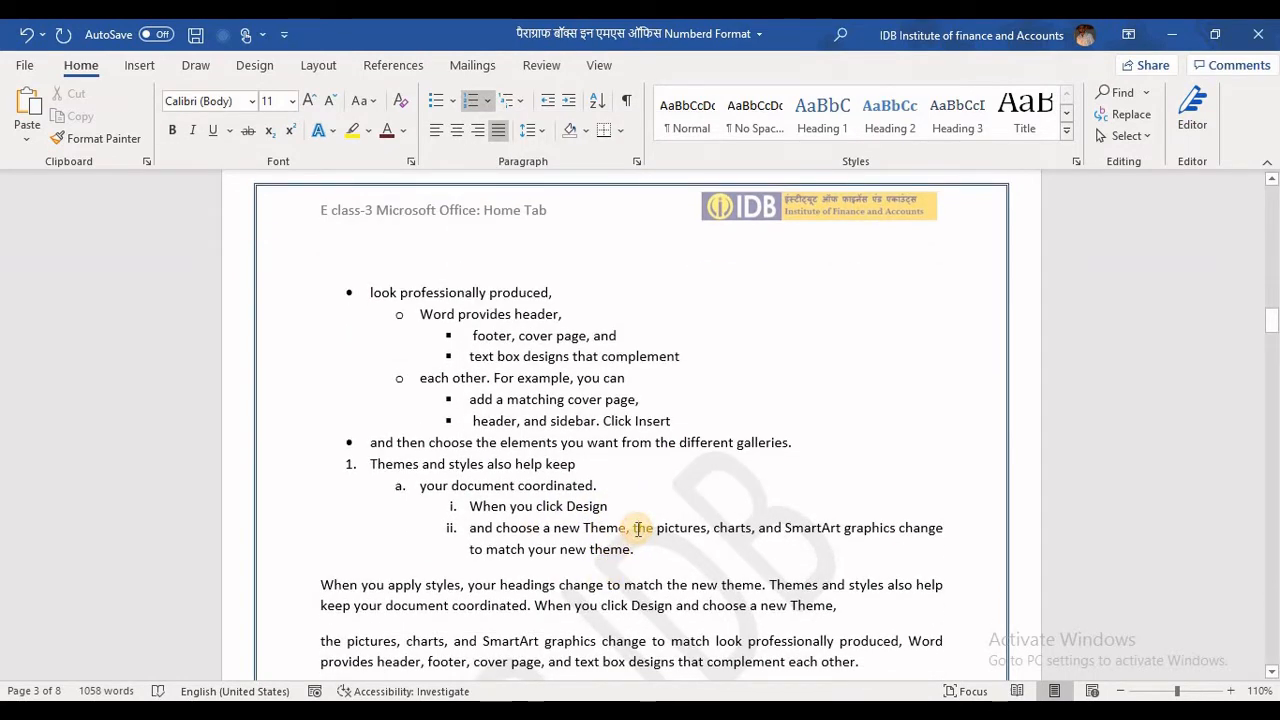
{"action": "left_click", "coordinate": [637, 528]}
{"action": "key", "text": "Return"}
{"action": "left_click", "coordinate": [489, 103]}
{"action": "mouse_move", "coordinate": [566, 618]}
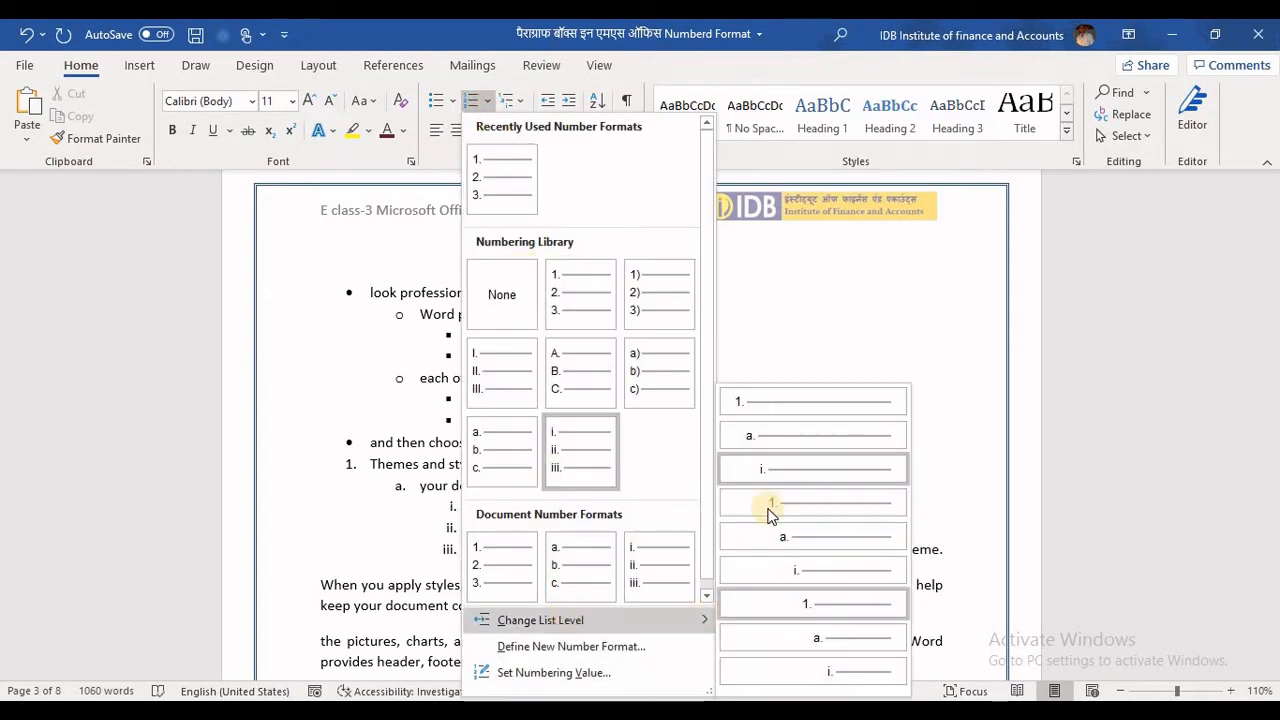
{"action": "left_click", "coordinate": [771, 440]}
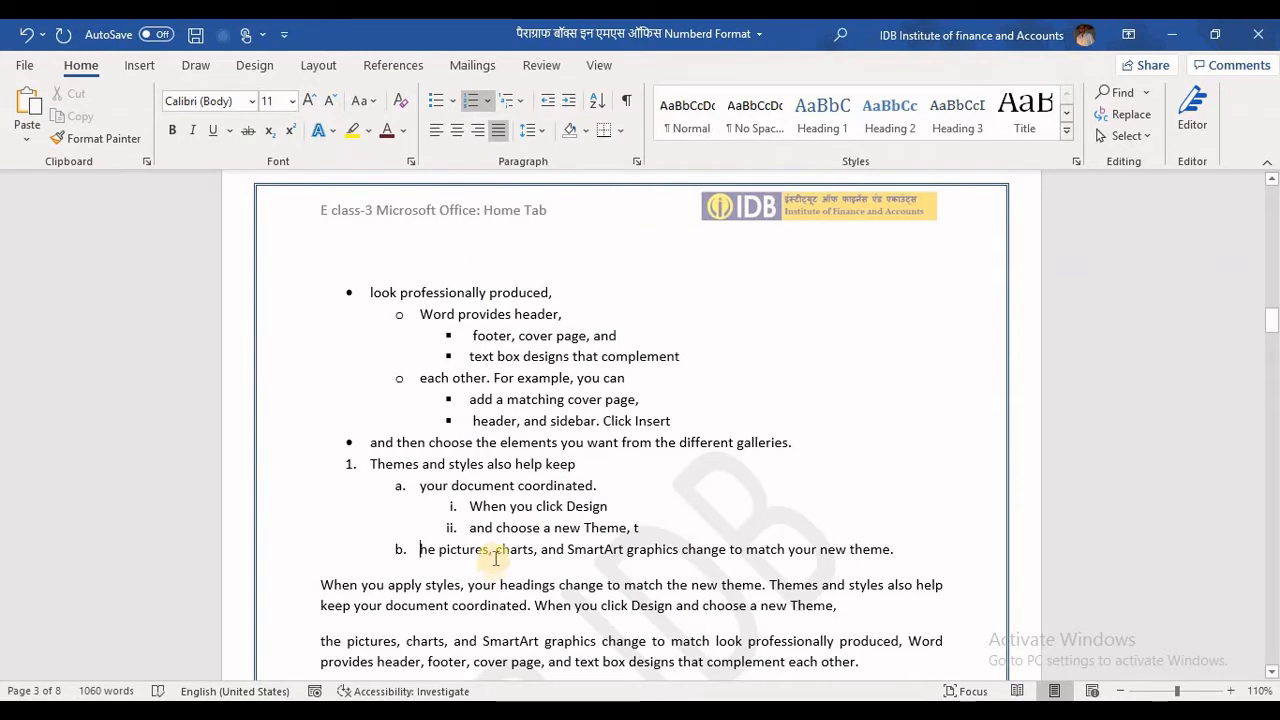
Step: Split the "he pictures, charts" item inside "SmartArt" before "Art graphics" and set the new item to list level 3
{"action": "left_click", "coordinate": [605, 549]}
{"action": "key", "text": "Return"}
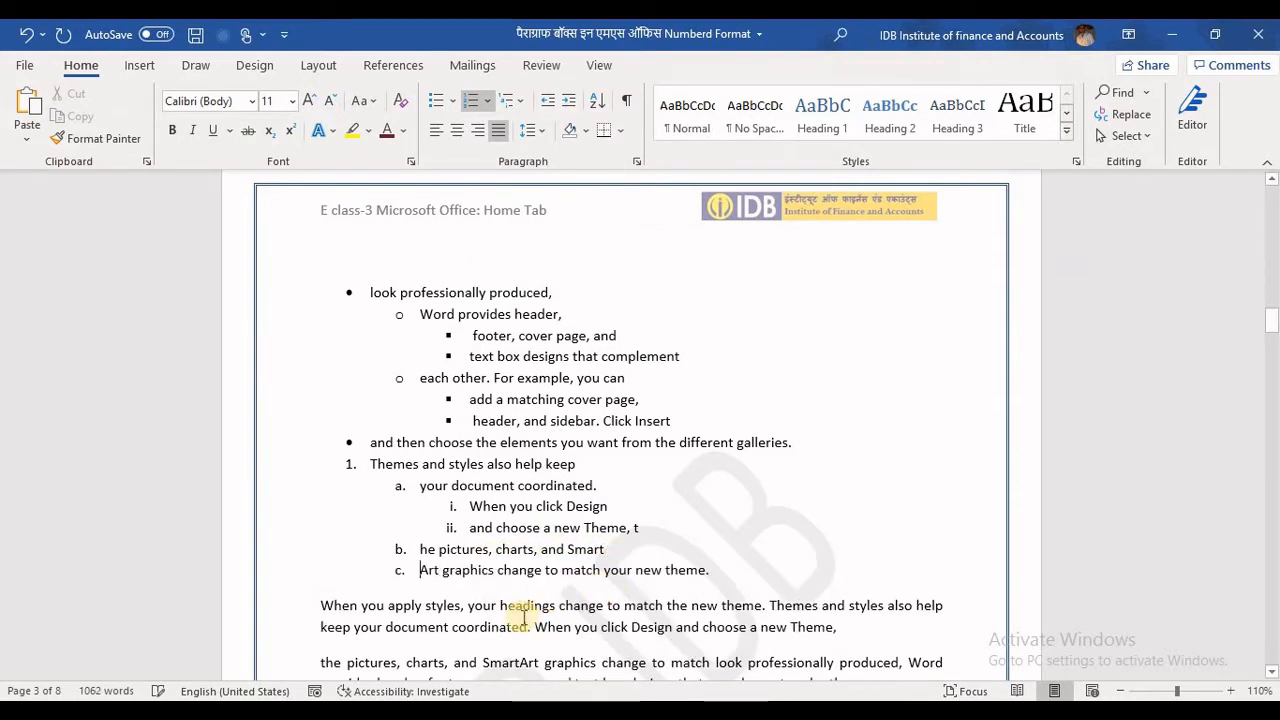
{"action": "left_click", "coordinate": [487, 101]}
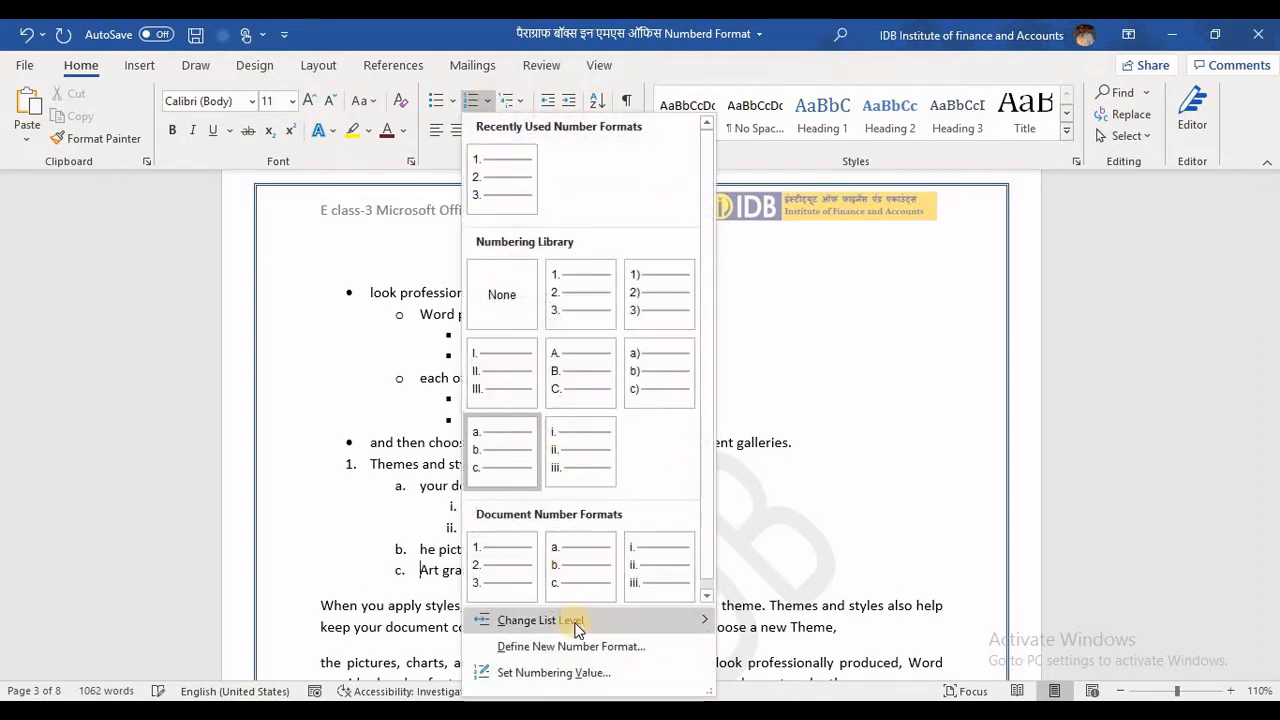
{"action": "mouse_move", "coordinate": [571, 622]}
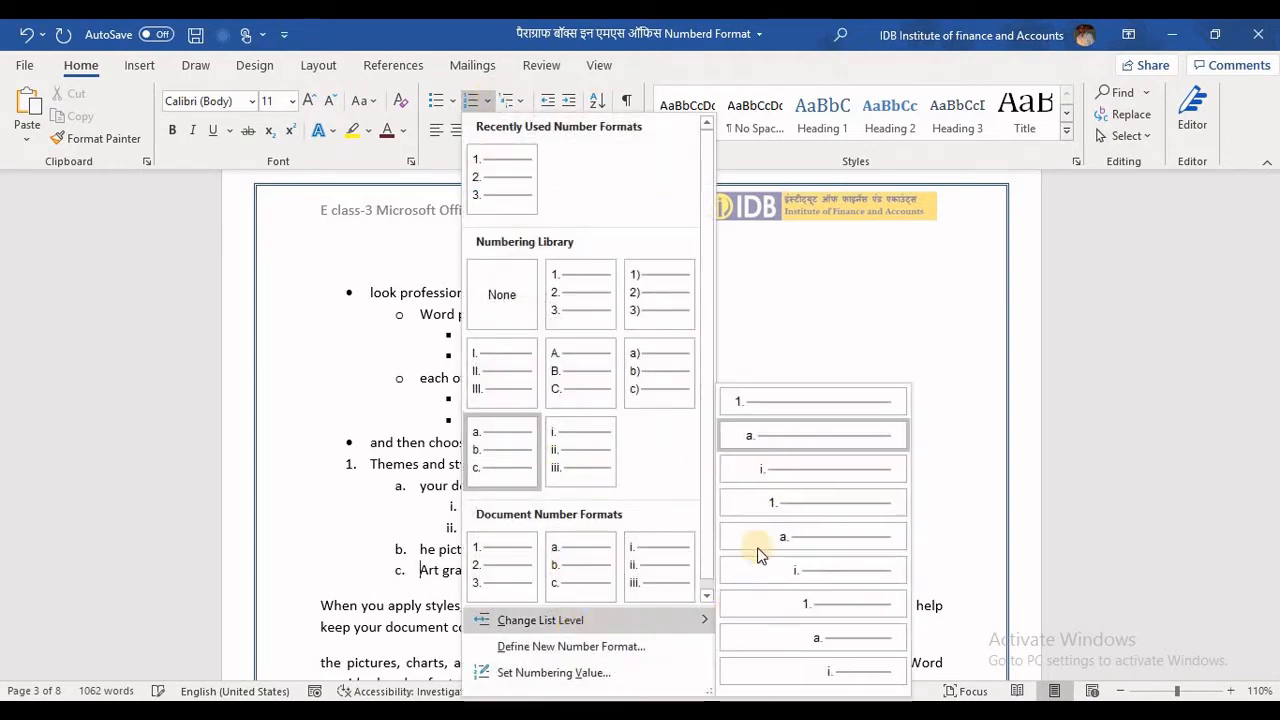
{"action": "left_click", "coordinate": [772, 469]}
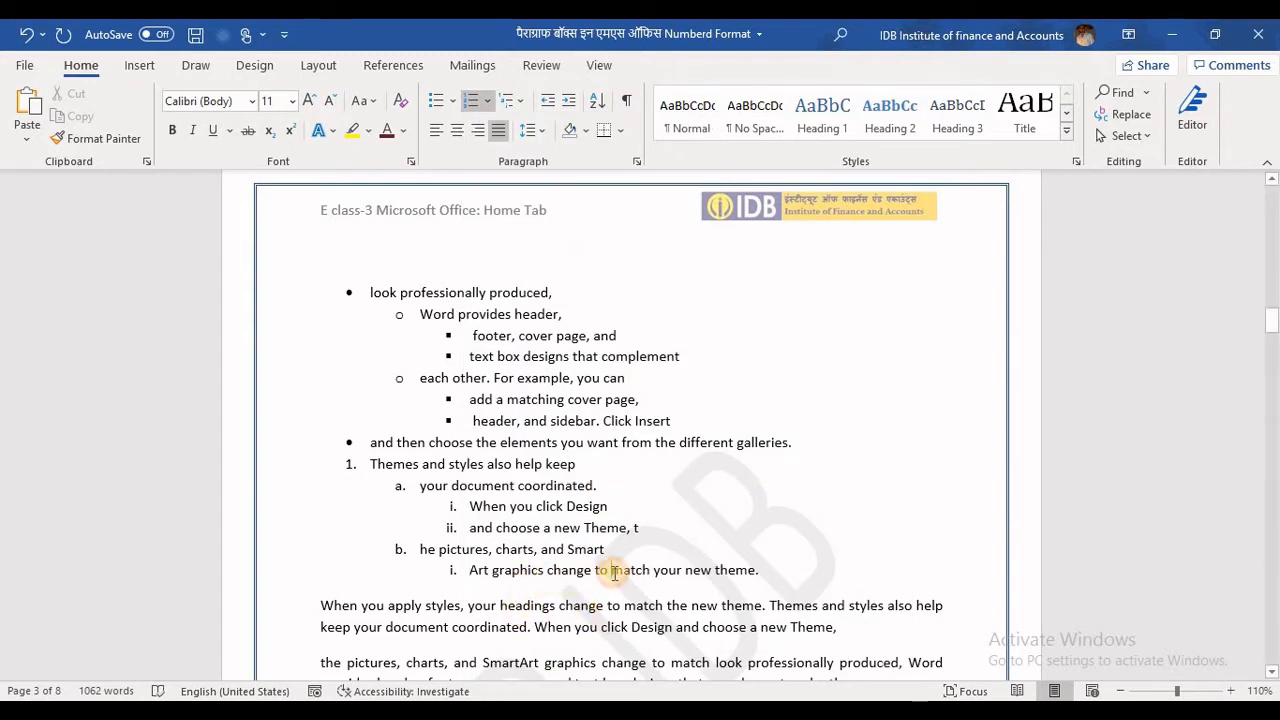
Step: Split the "Art graphics change to" item before "match your new theme" and merge the following "When you apply styles" paragraph into the new item
{"action": "left_click", "coordinate": [612, 570]}
{"action": "key", "text": "Return"}
{"action": "left_click", "coordinate": [322, 628]}
{"action": "mouse_move", "coordinate": [400, 700]}
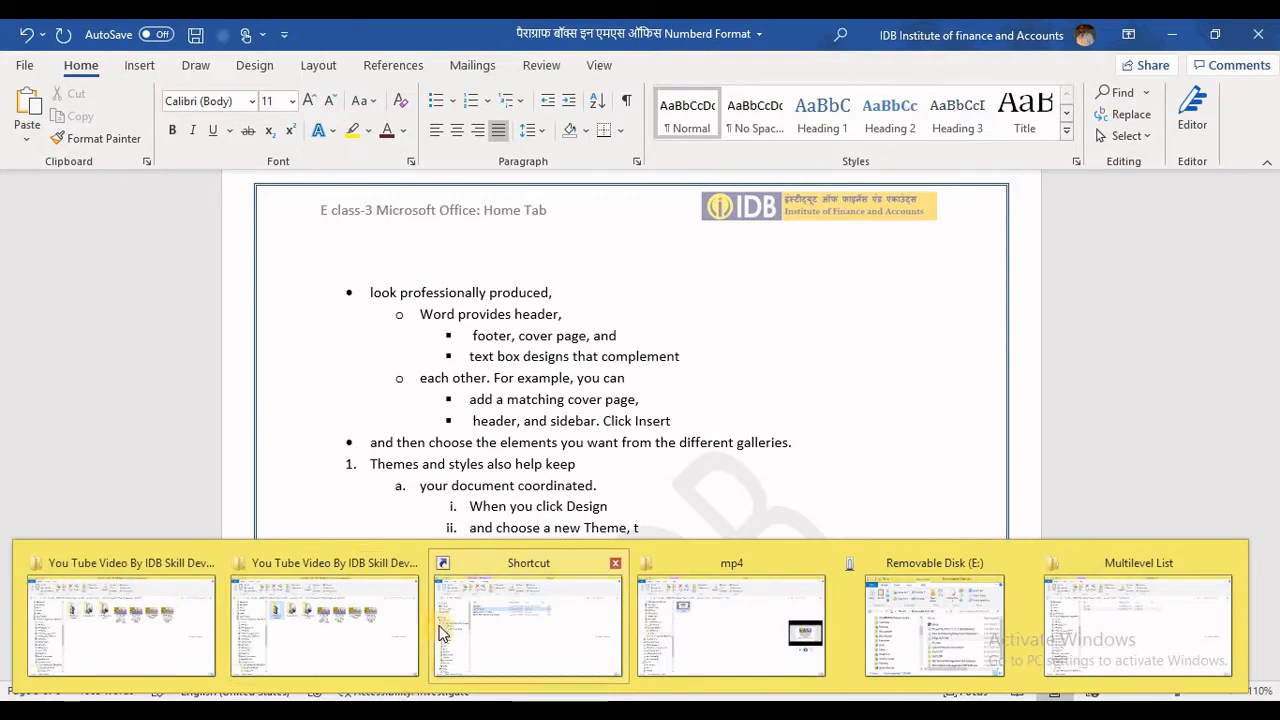
{"action": "left_click", "coordinate": [452, 506]}
{"action": "left_click", "coordinate": [320, 627]}
{"action": "key", "text": "BackSpace"}
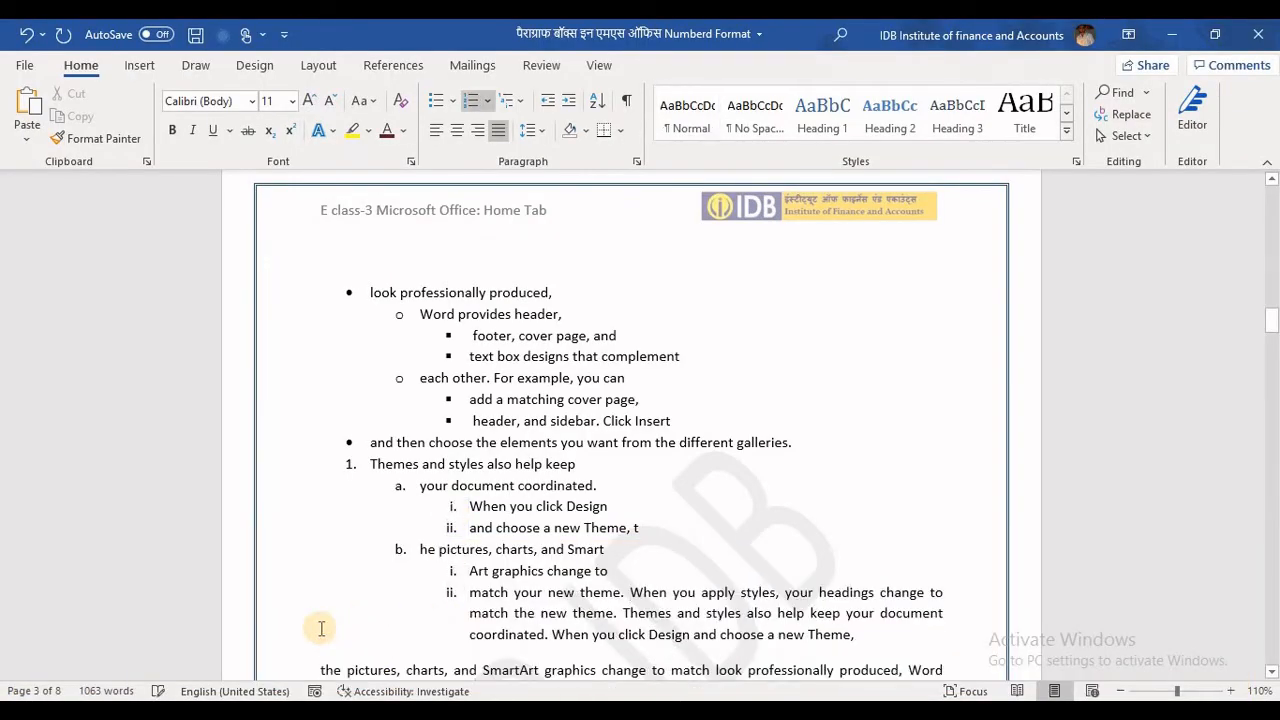
Step: Start a new numbered item at "When you apply styles" and set it to list level 1
{"action": "key", "text": "Return"}
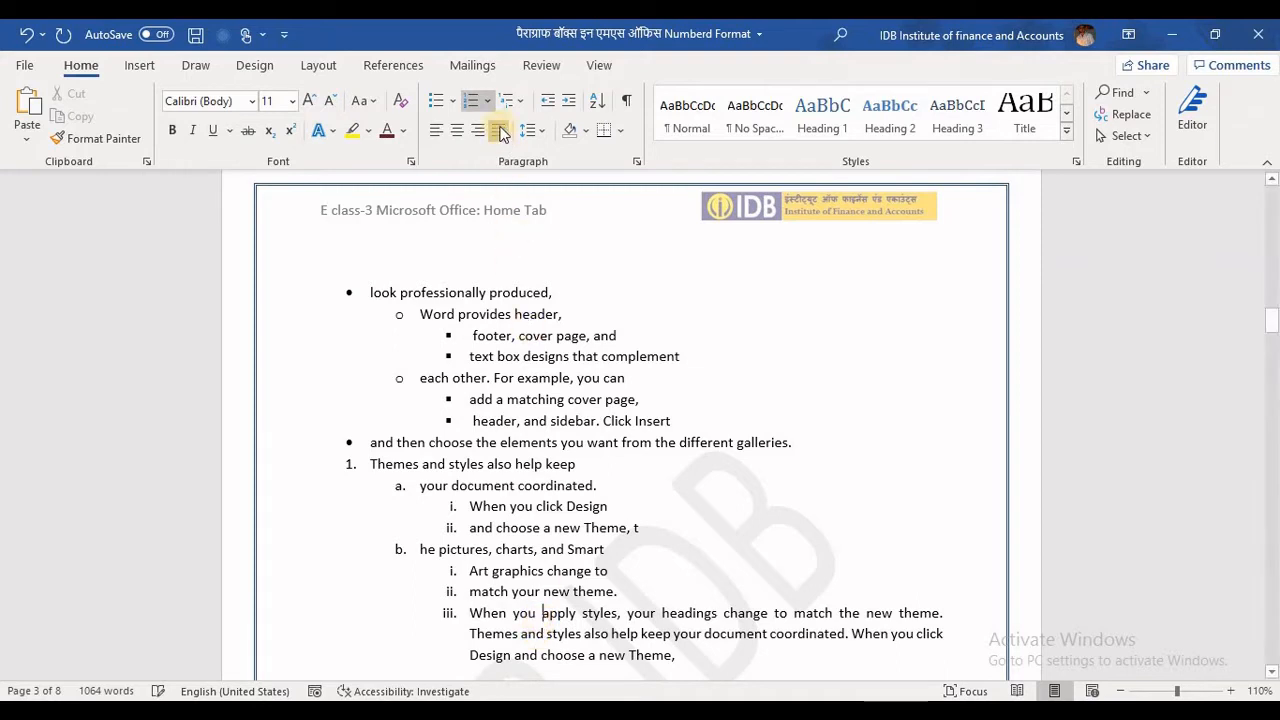
{"action": "left_click", "coordinate": [487, 101]}
{"action": "mouse_move", "coordinate": [703, 617]}
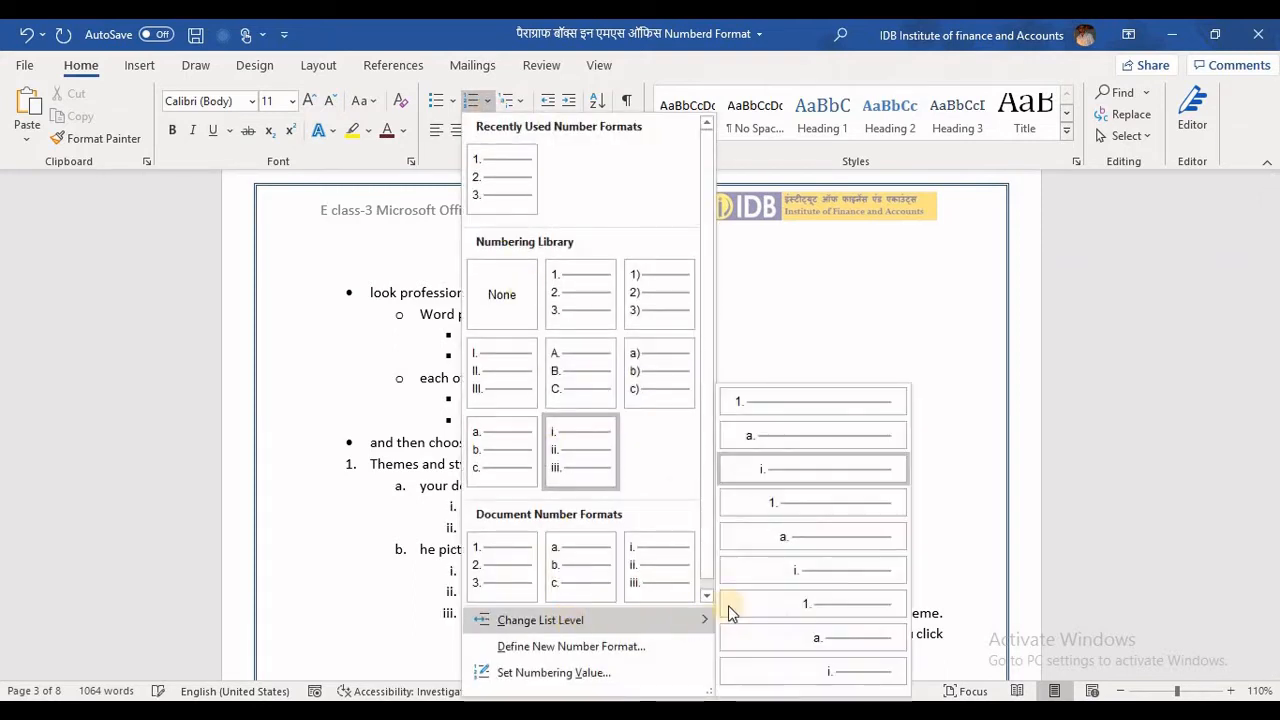
{"action": "left_click", "coordinate": [759, 407]}
Step: Examine the level structure of the numbered list from "Themes and styles" and compare it with the bullet list above it
{"action": "scroll", "coordinate": [560, 643], "scroll_direction": "down", "scroll_amount": 2}
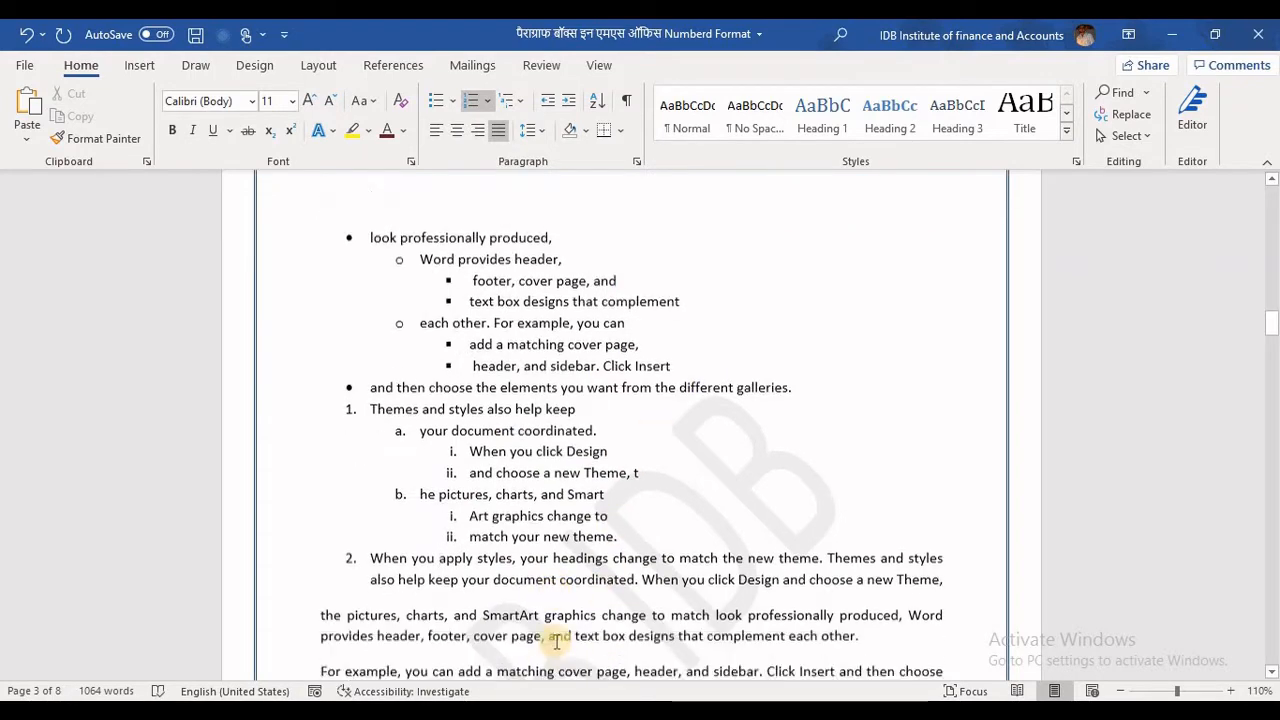
{"action": "left_click", "coordinate": [350, 368]}
{"action": "left_click_drag", "start_coordinate": [513, 448], "coordinate": [340, 453]}
{"action": "left_click", "coordinate": [474, 504]}
{"action": "left_click_drag", "start_coordinate": [918, 537], "coordinate": [306, 374]}
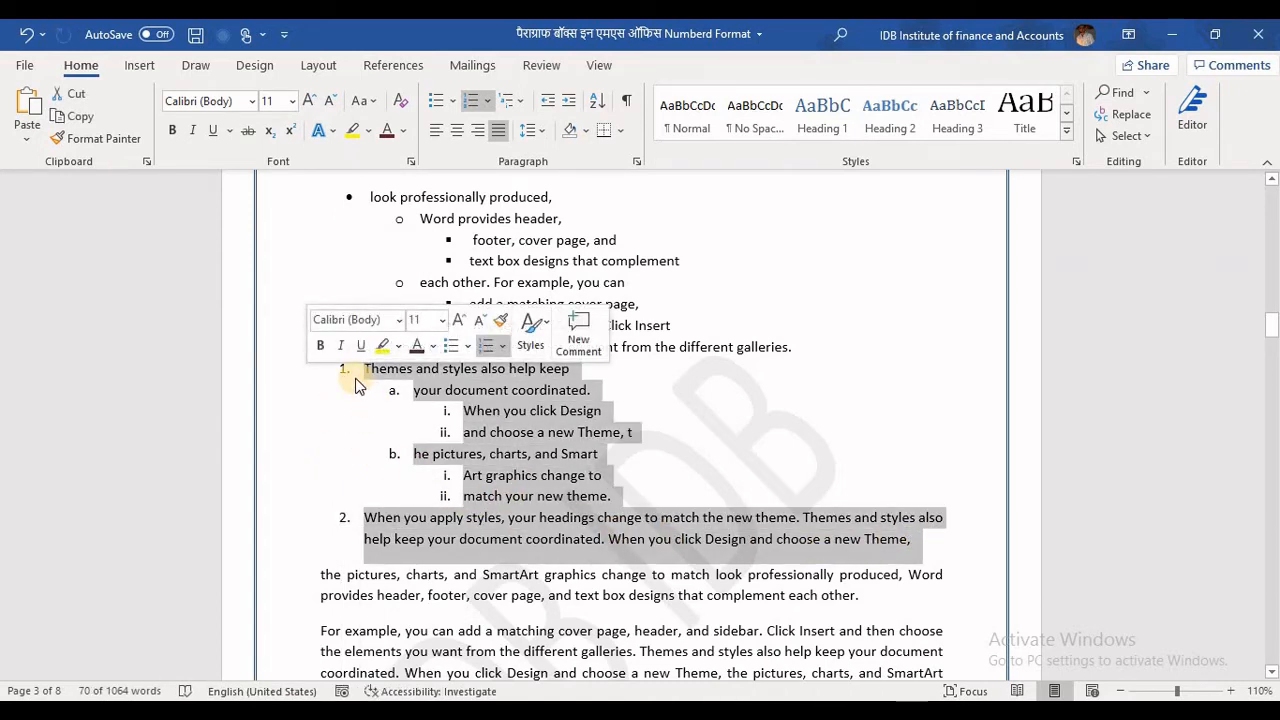
{"action": "left_click", "coordinate": [618, 474]}
{"action": "scroll", "coordinate": [620, 471], "scroll_direction": "up", "scroll_amount": 2}
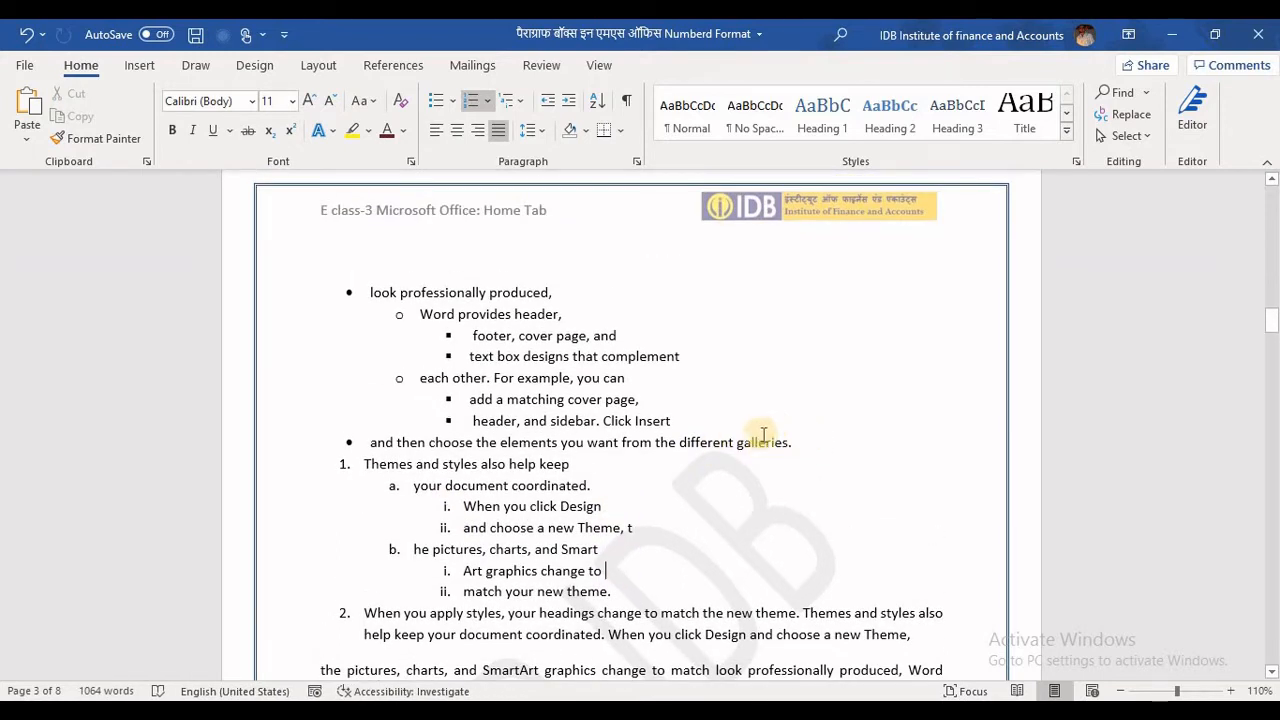
{"action": "left_click_drag", "start_coordinate": [795, 442], "coordinate": [375, 300]}
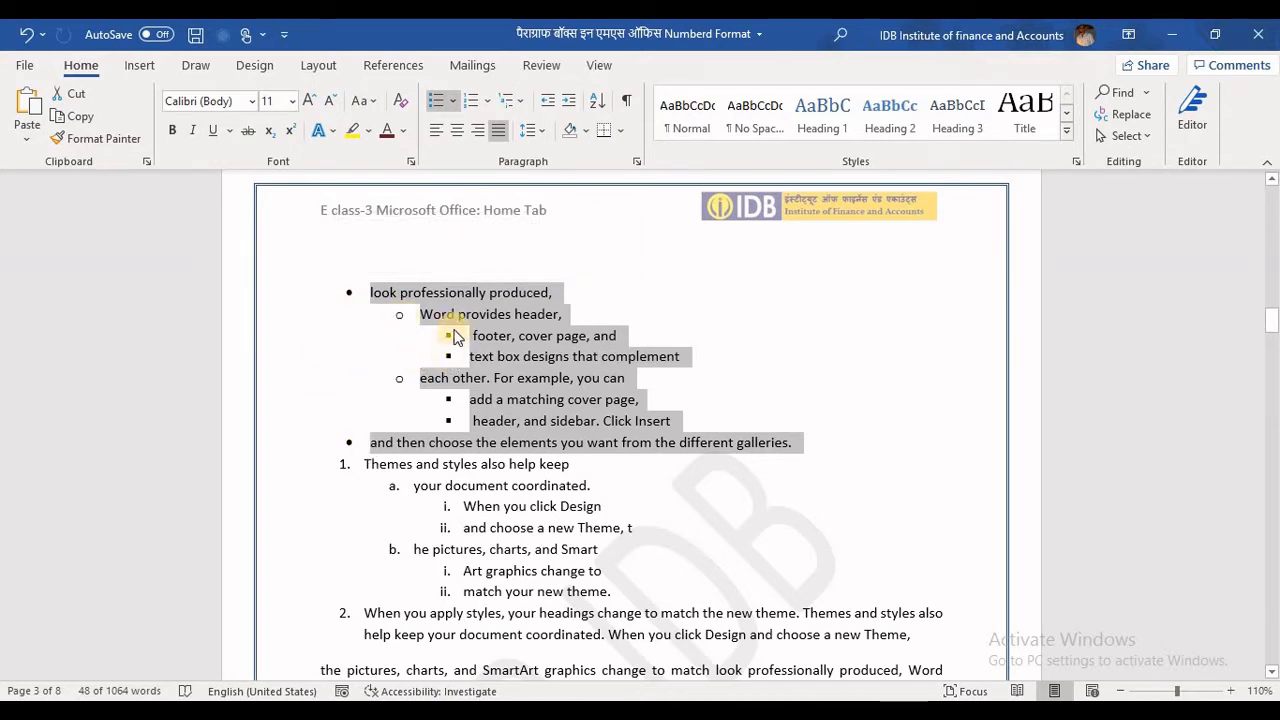
{"action": "left_click", "coordinate": [618, 591]}
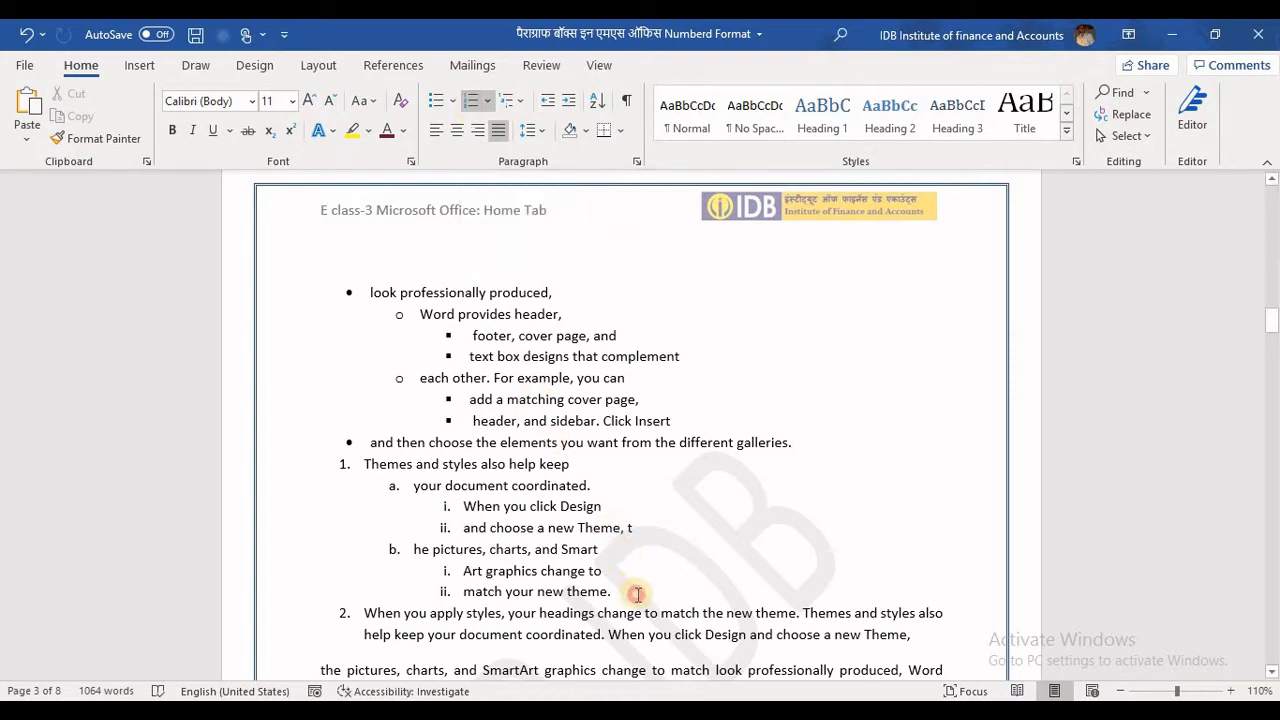
{"action": "left_click", "coordinate": [438, 486]}
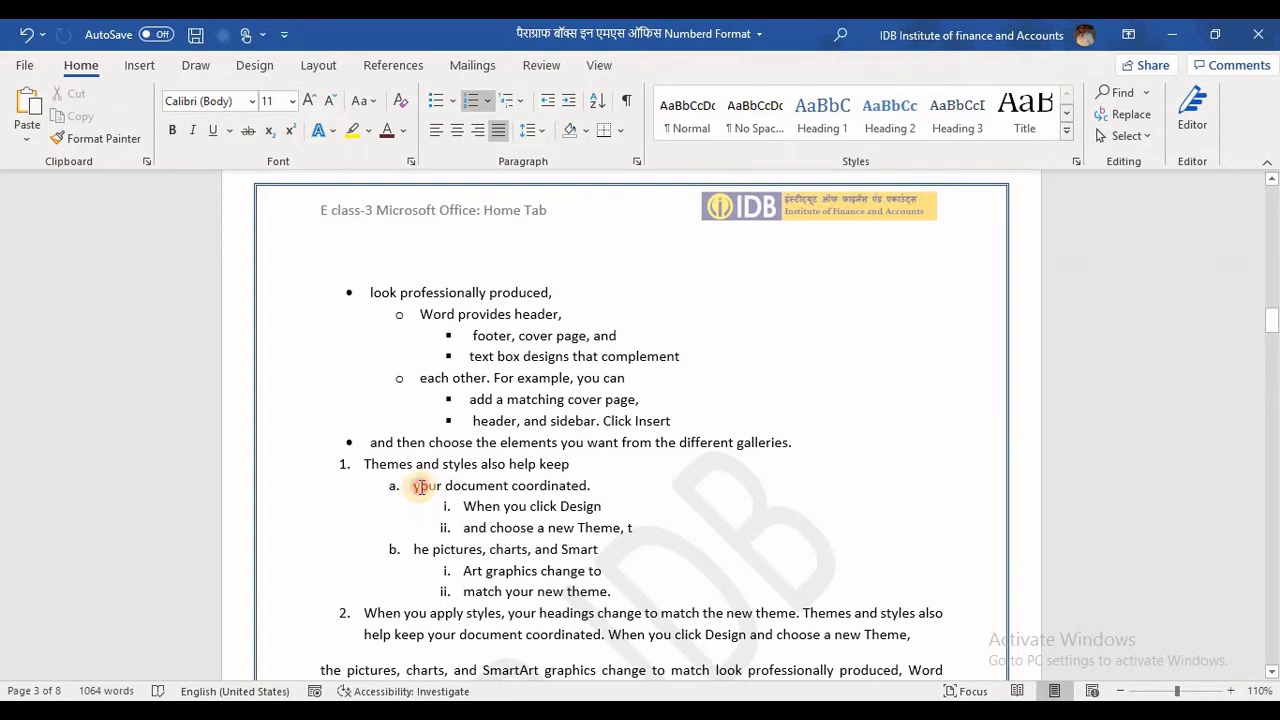
{"action": "left_click", "coordinate": [384, 464]}
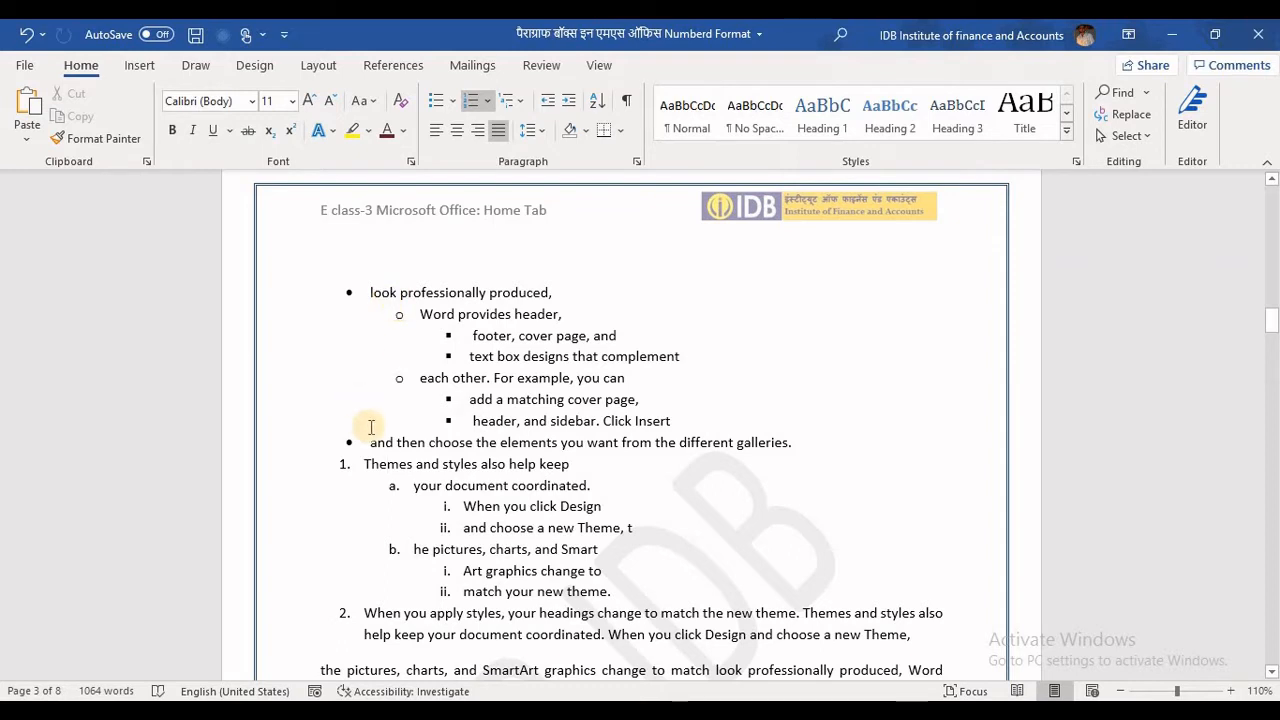
Step: Define a new bullet for the level 1 "look professionally produced" item using the four-petal symbol from the recently used symbols
{"action": "left_click", "coordinate": [387, 296]}
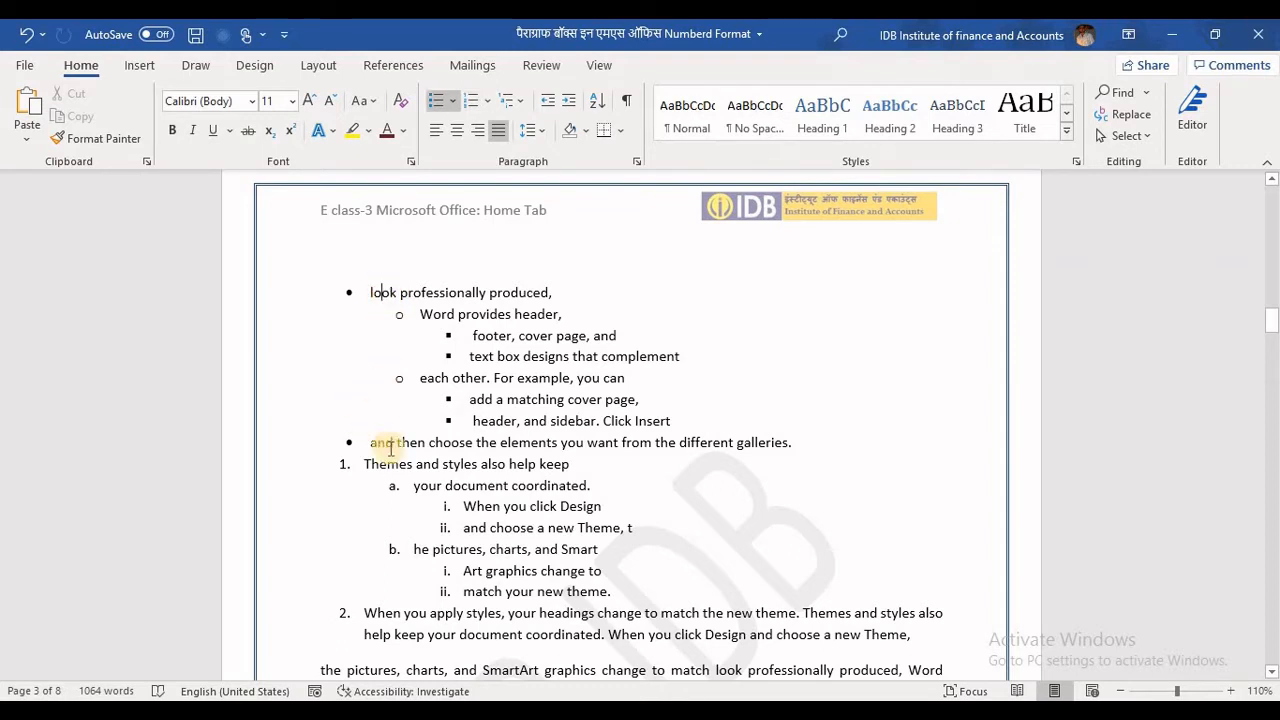
{"action": "left_click", "coordinate": [383, 292]}
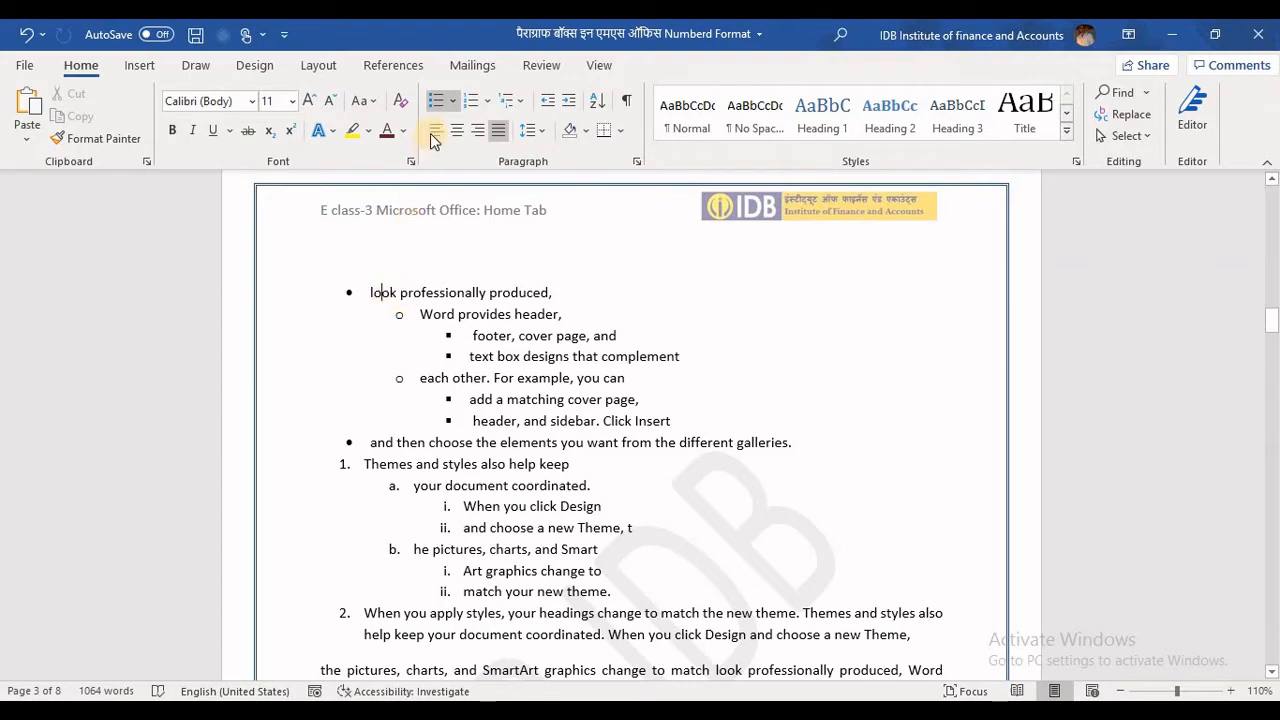
{"action": "left_click", "coordinate": [455, 102]}
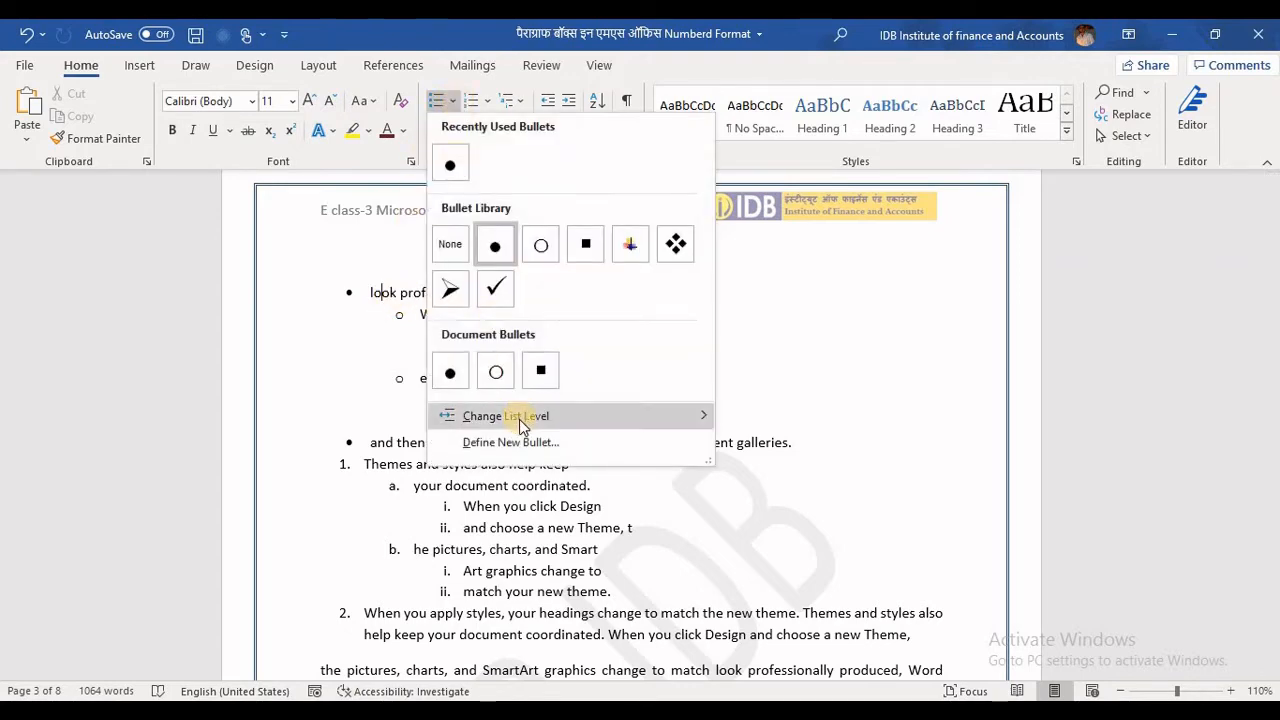
{"action": "left_click", "coordinate": [512, 442]}
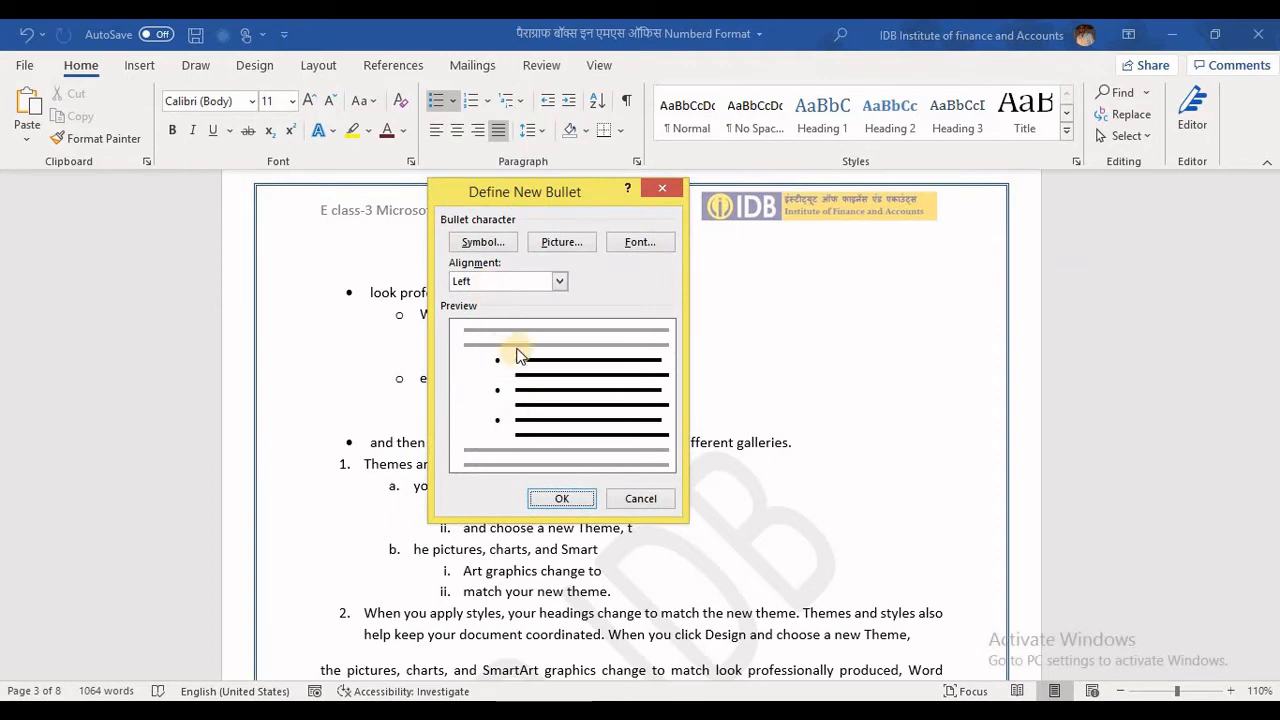
{"action": "left_click", "coordinate": [480, 243]}
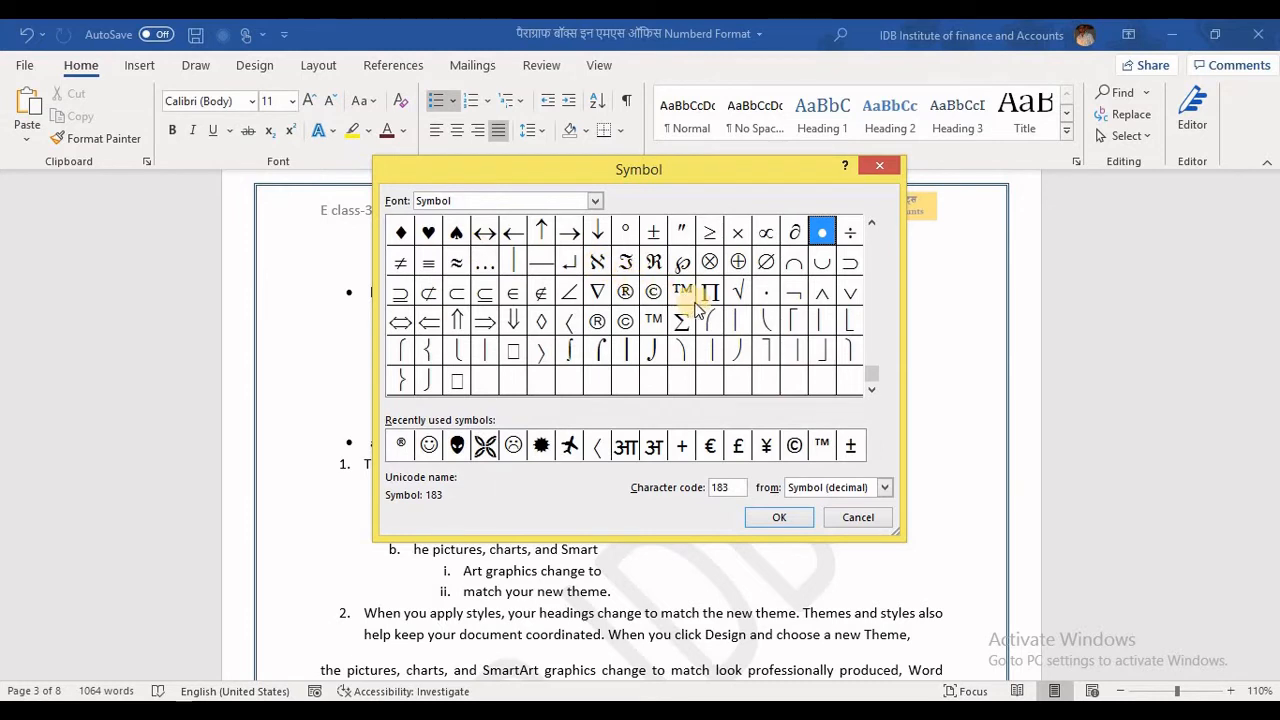
{"action": "left_click", "coordinate": [401, 233]}
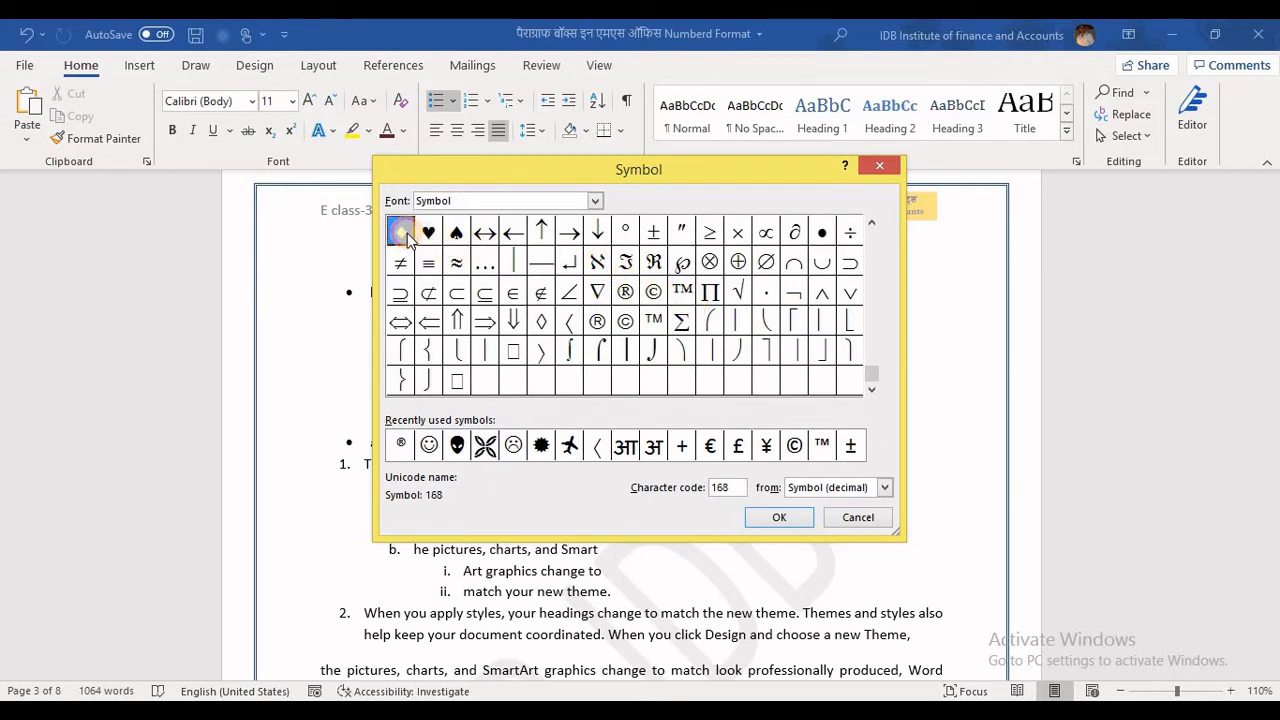
{"action": "left_click", "coordinate": [540, 446]}
{"action": "left_click", "coordinate": [457, 446]}
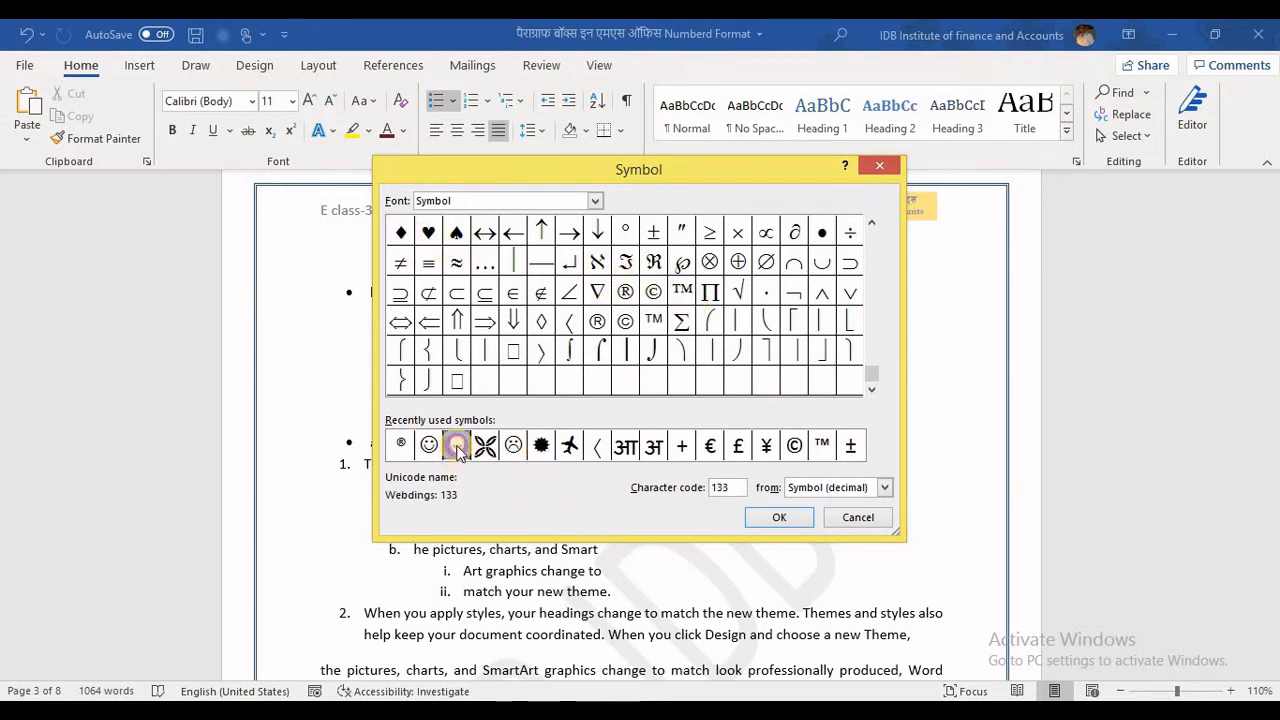
{"action": "left_click", "coordinate": [485, 446]}
{"action": "left_click", "coordinate": [779, 517]}
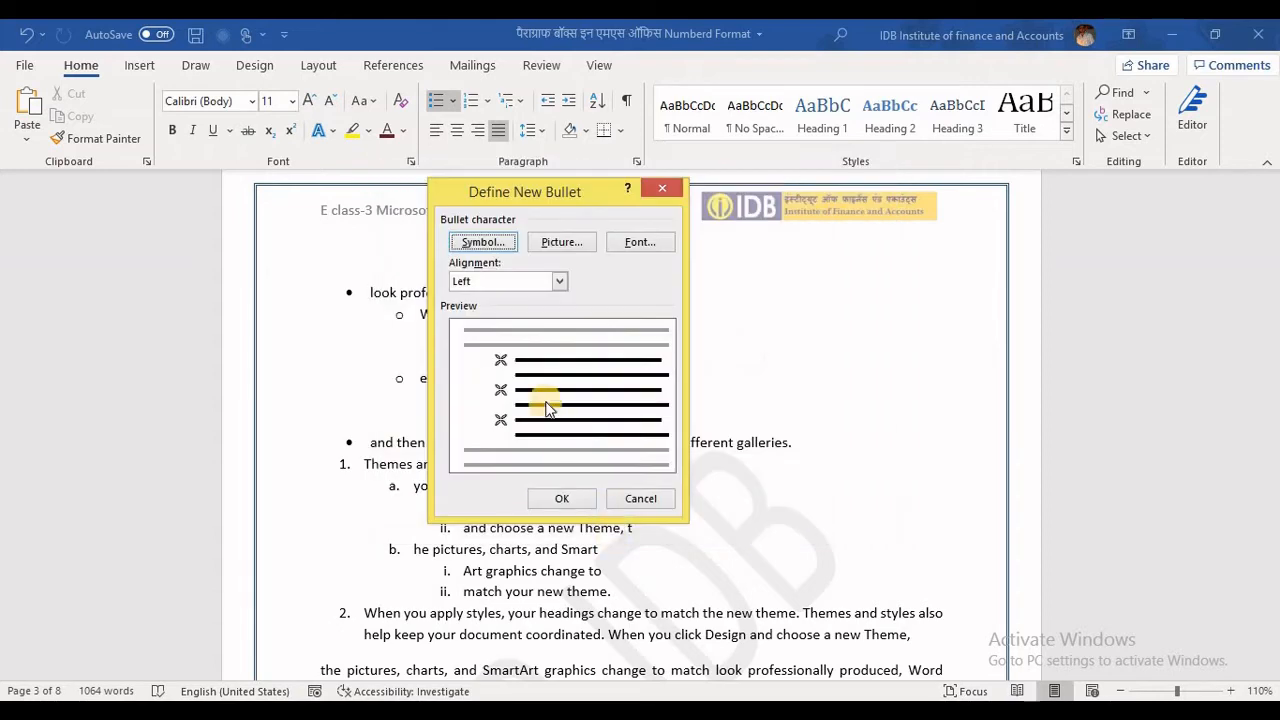
{"action": "left_click", "coordinate": [560, 498]}
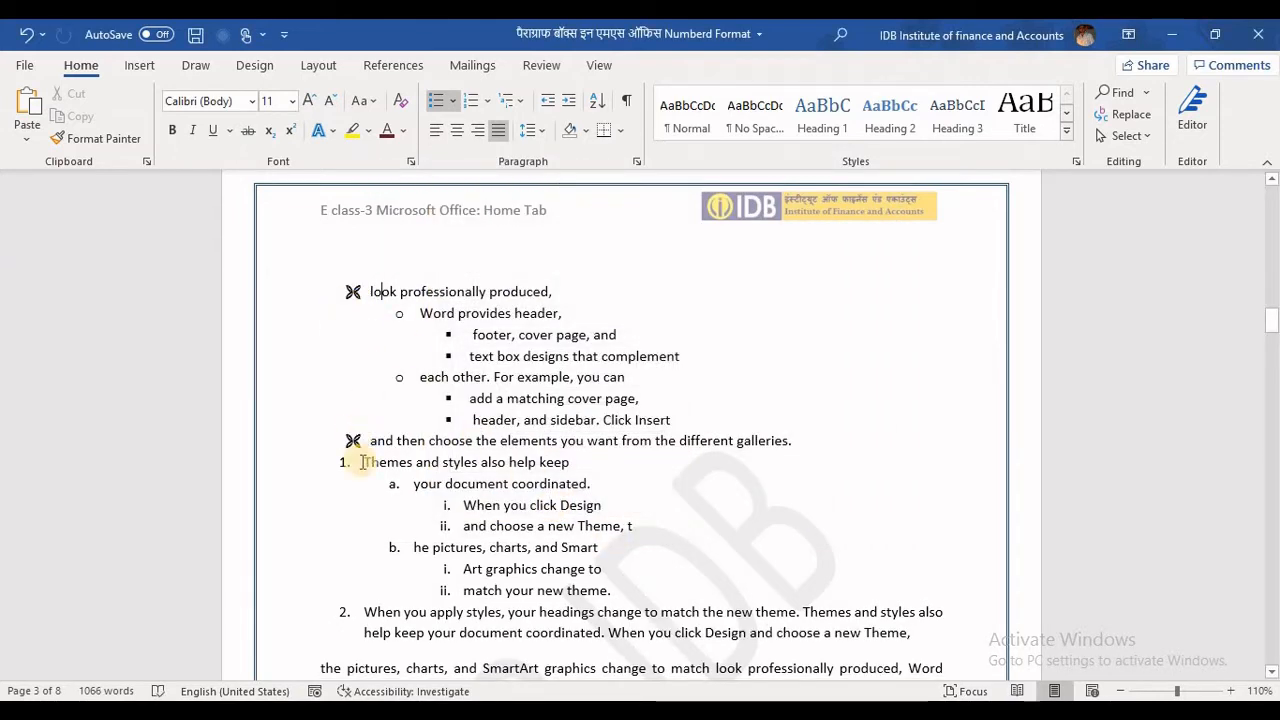
Step: Define a new bullet for the level 2 "Word provides header," item using the airplane symbol from the recently used symbols
{"action": "left_click", "coordinate": [441, 316]}
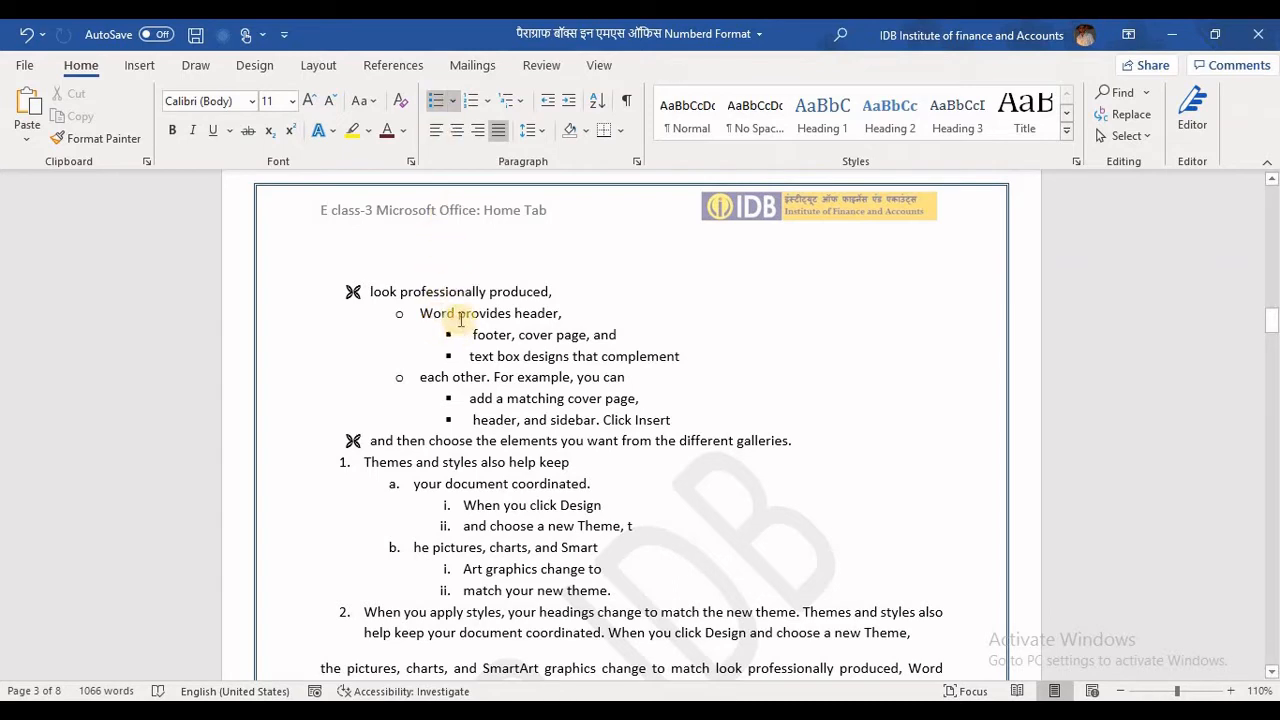
{"action": "left_click", "coordinate": [452, 103]}
{"action": "left_click", "coordinate": [519, 444]}
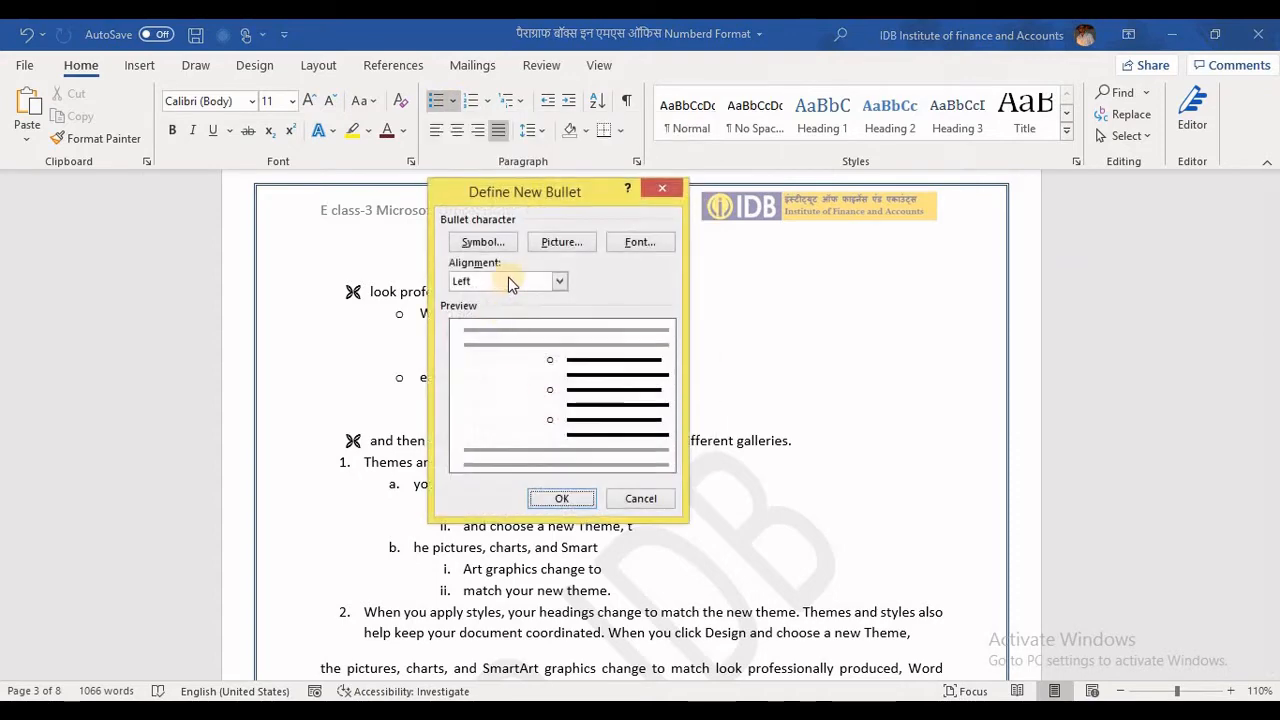
{"action": "left_click", "coordinate": [489, 246]}
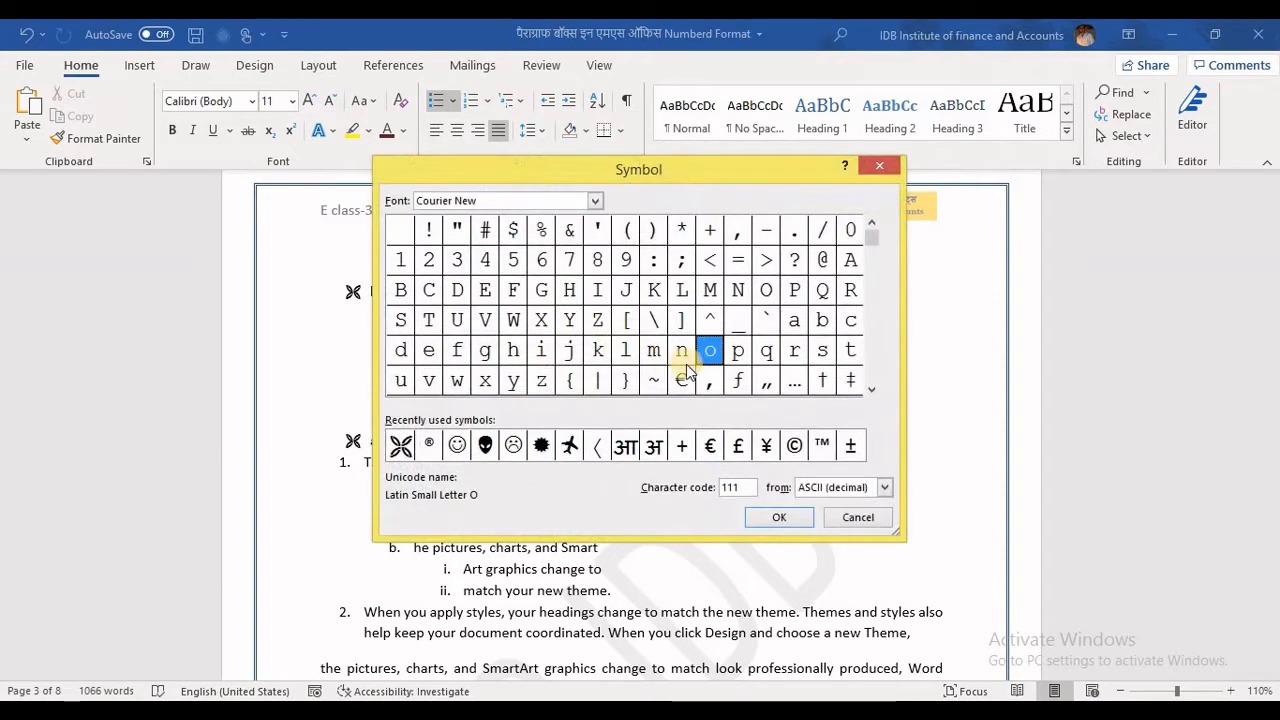
{"action": "left_click_drag", "start_coordinate": [878, 379], "coordinate": [871, 334]}
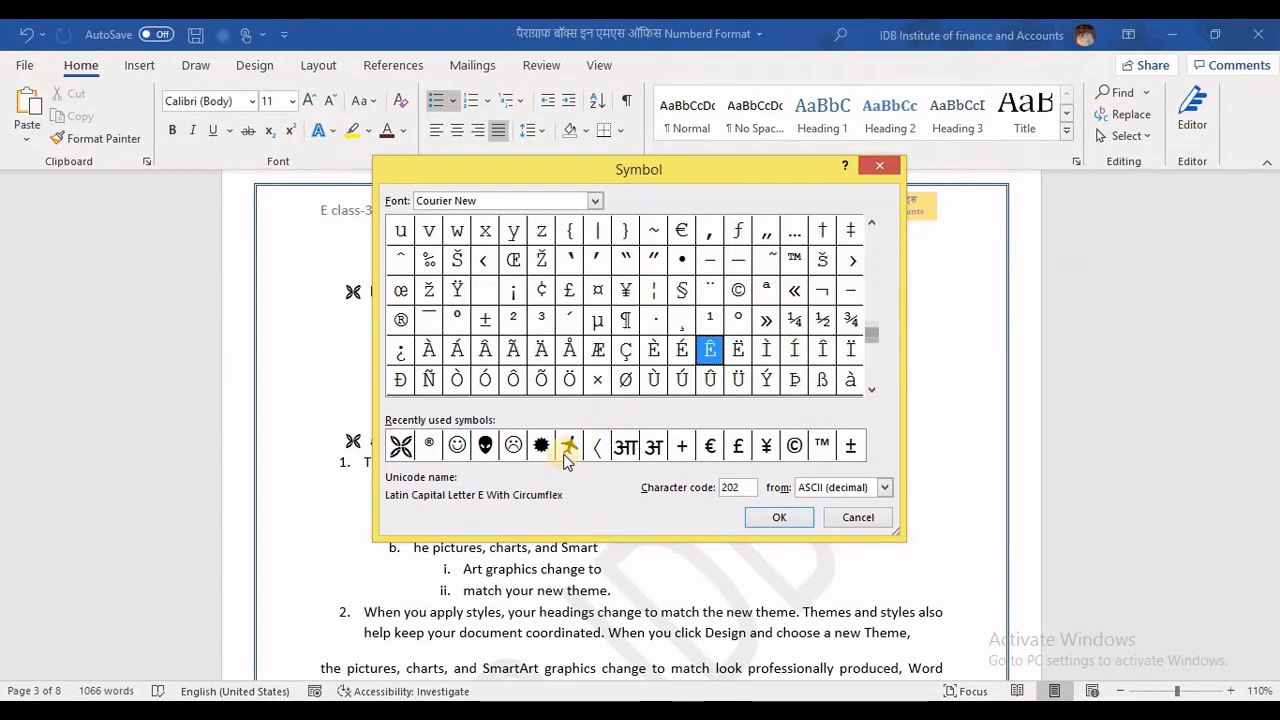
{"action": "left_click", "coordinate": [570, 448]}
{"action": "left_click", "coordinate": [772, 518]}
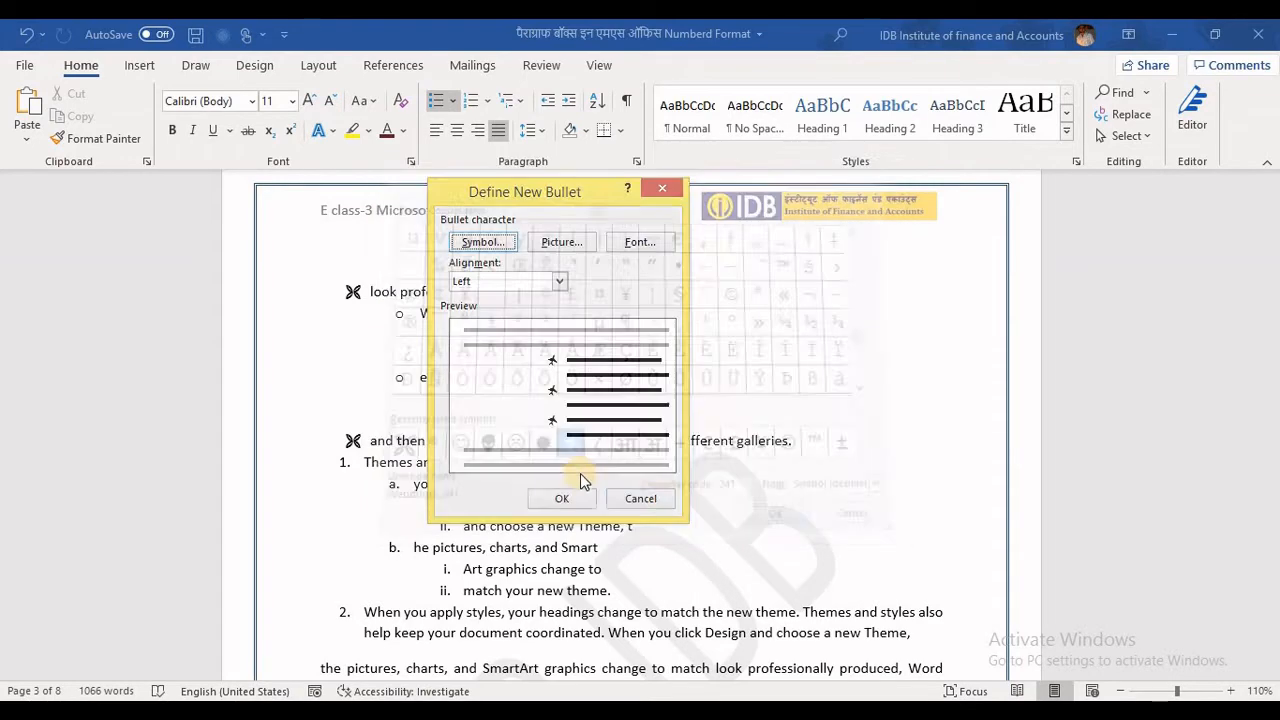
{"action": "left_click", "coordinate": [571, 494]}
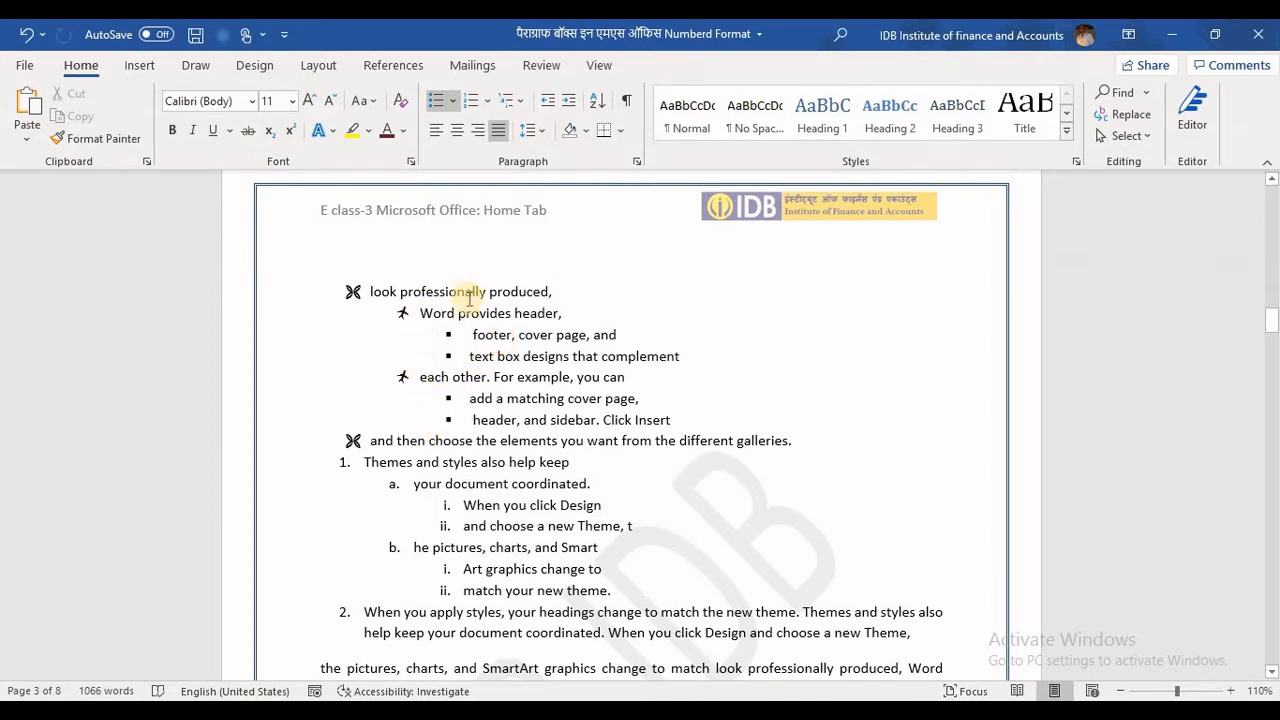
Step: Define a picture bullet for the level 3 "footer, cover page, and" item using the "full name logo short" image from the Pictures folder
{"action": "left_click", "coordinate": [452, 101]}
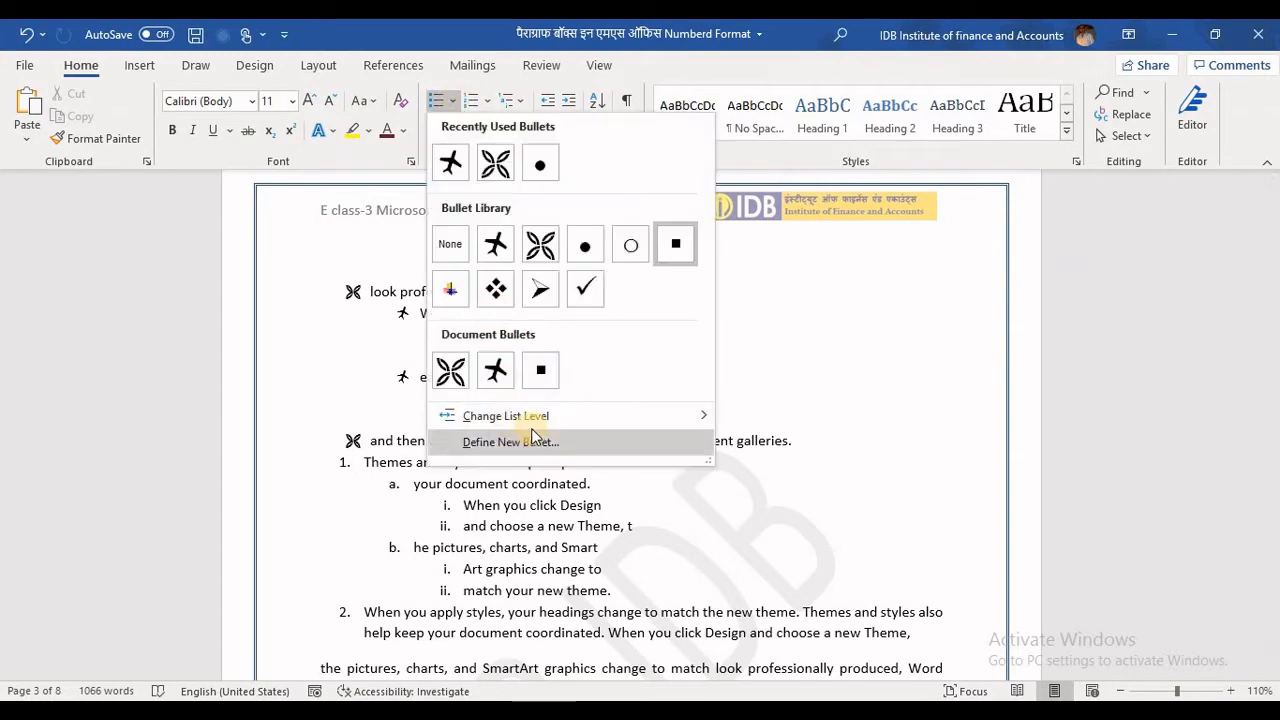
{"action": "left_click", "coordinate": [538, 440]}
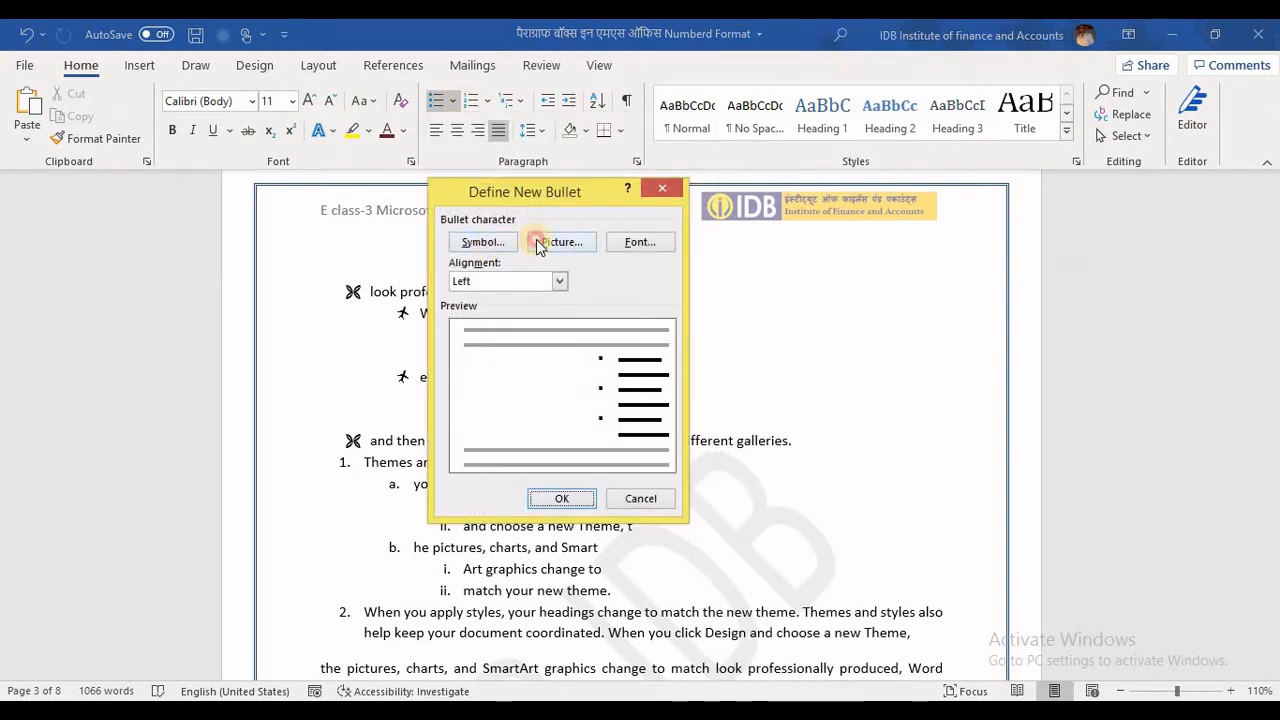
{"action": "left_click", "coordinate": [537, 243]}
{"action": "left_click", "coordinate": [646, 406]}
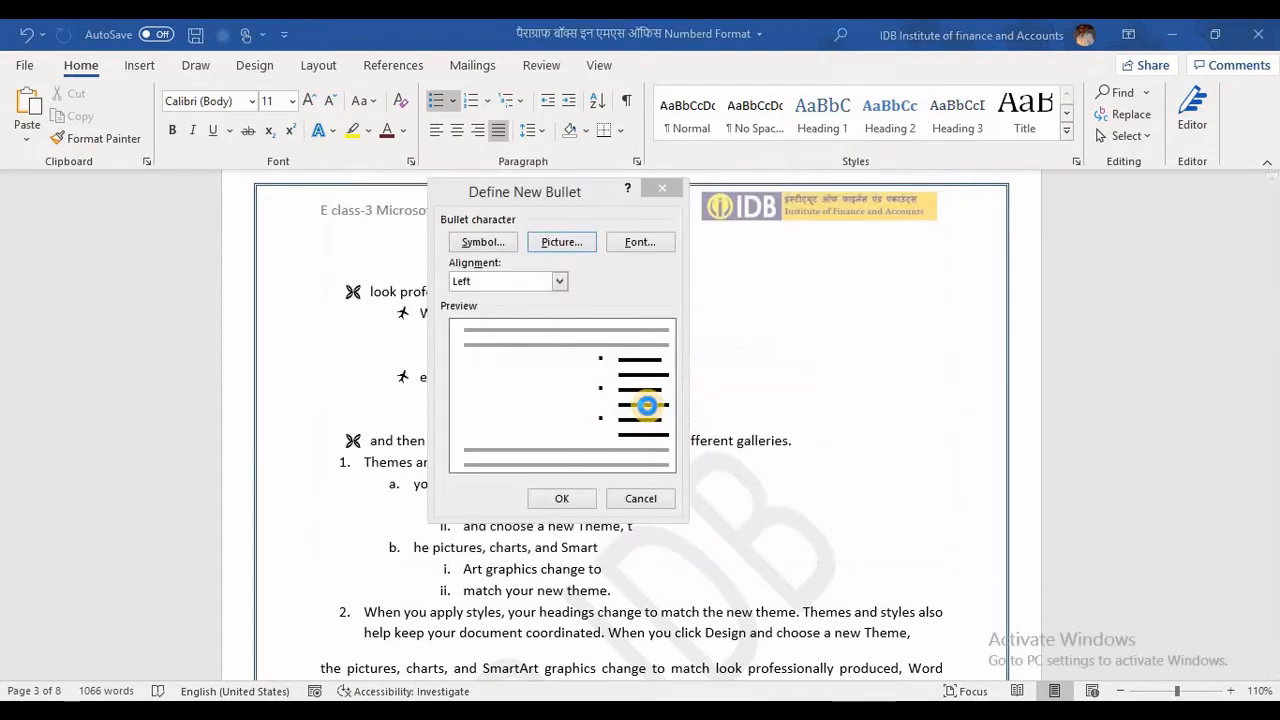
{"action": "left_click", "coordinate": [243, 160]}
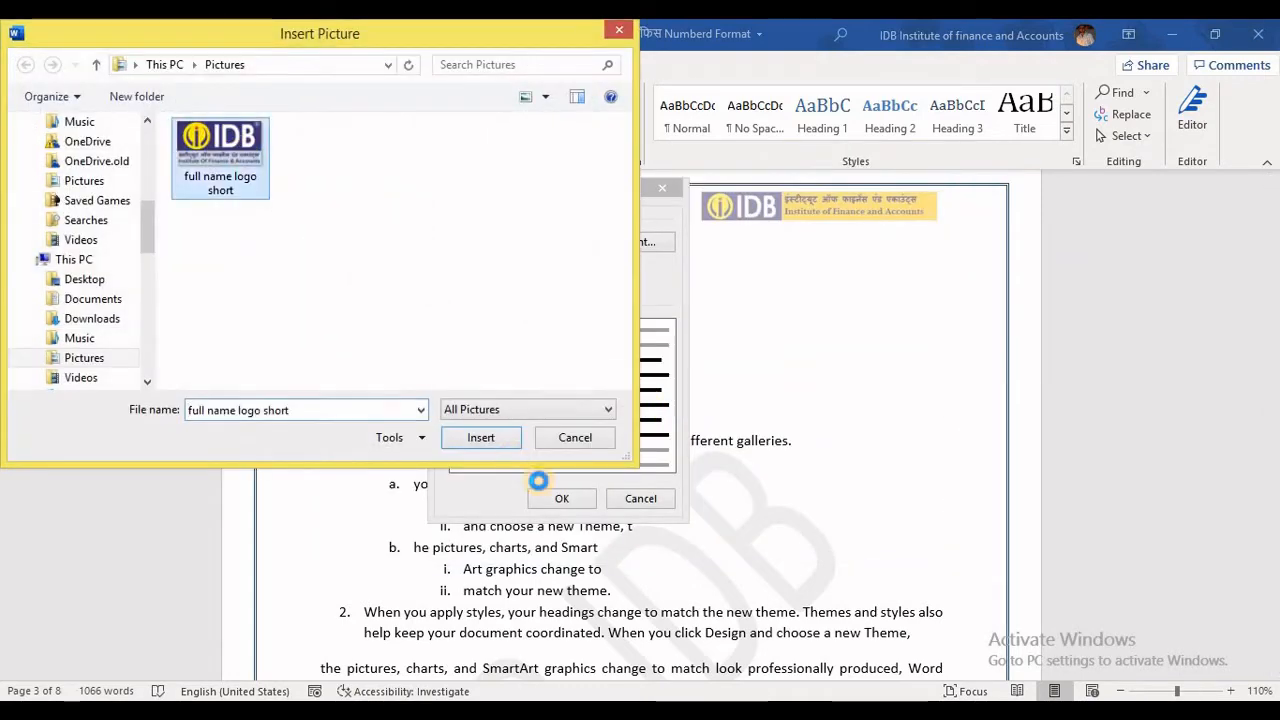
{"action": "left_click", "coordinate": [481, 438]}
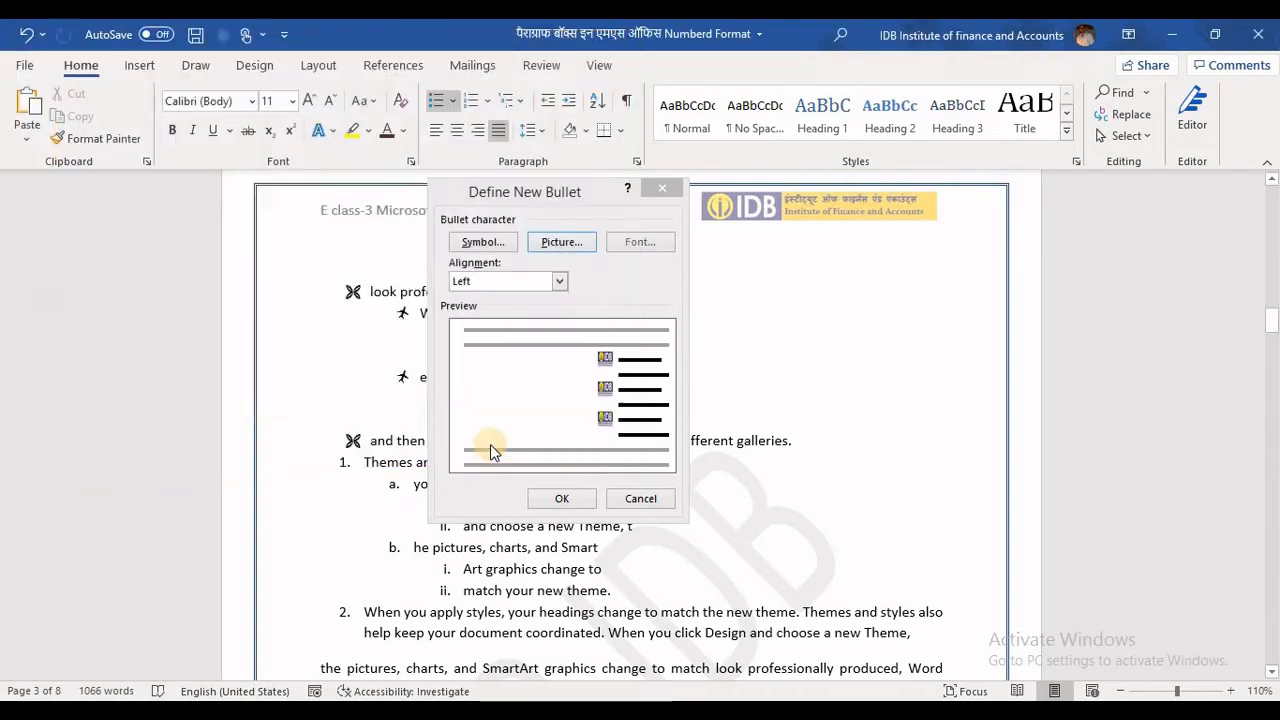
{"action": "left_click", "coordinate": [553, 494]}
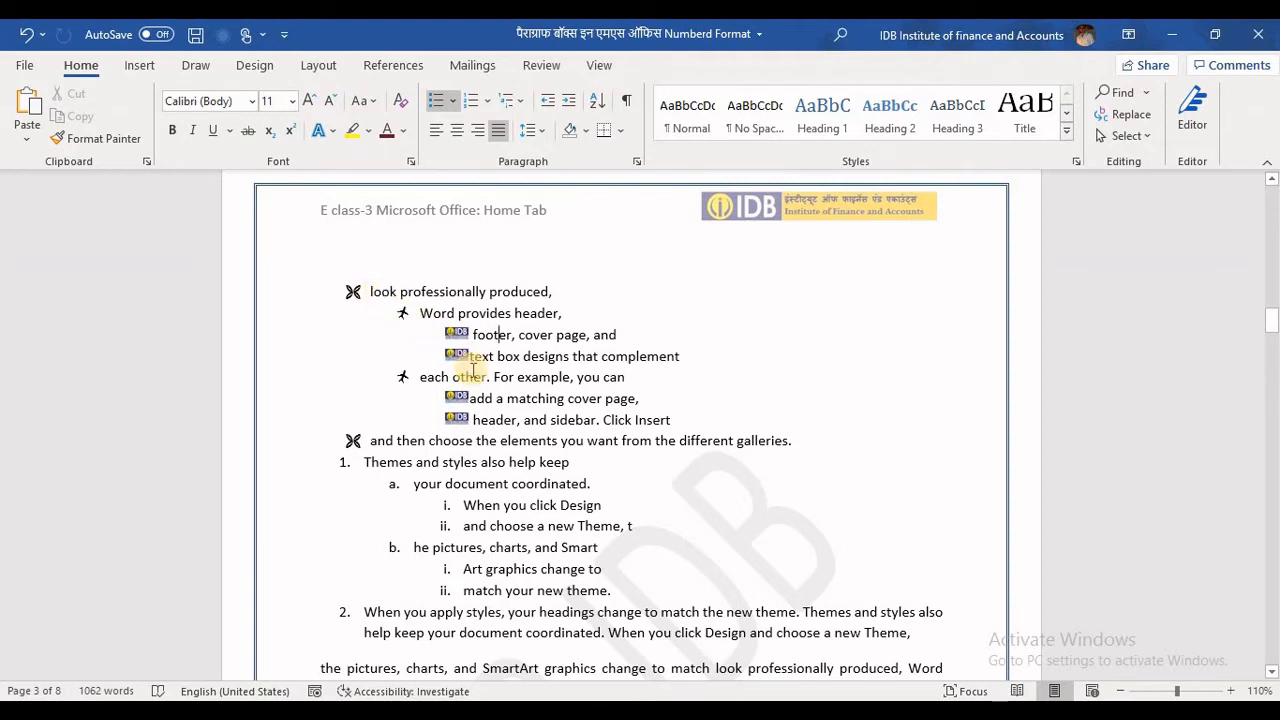
Step: Define a new number format for the level 1 "Themes and styles also help keep" item with the number style क,ख,ग,..
{"action": "scroll", "coordinate": [487, 468], "scroll_direction": "down", "scroll_amount": 3}
{"action": "left_click", "coordinate": [395, 318]}
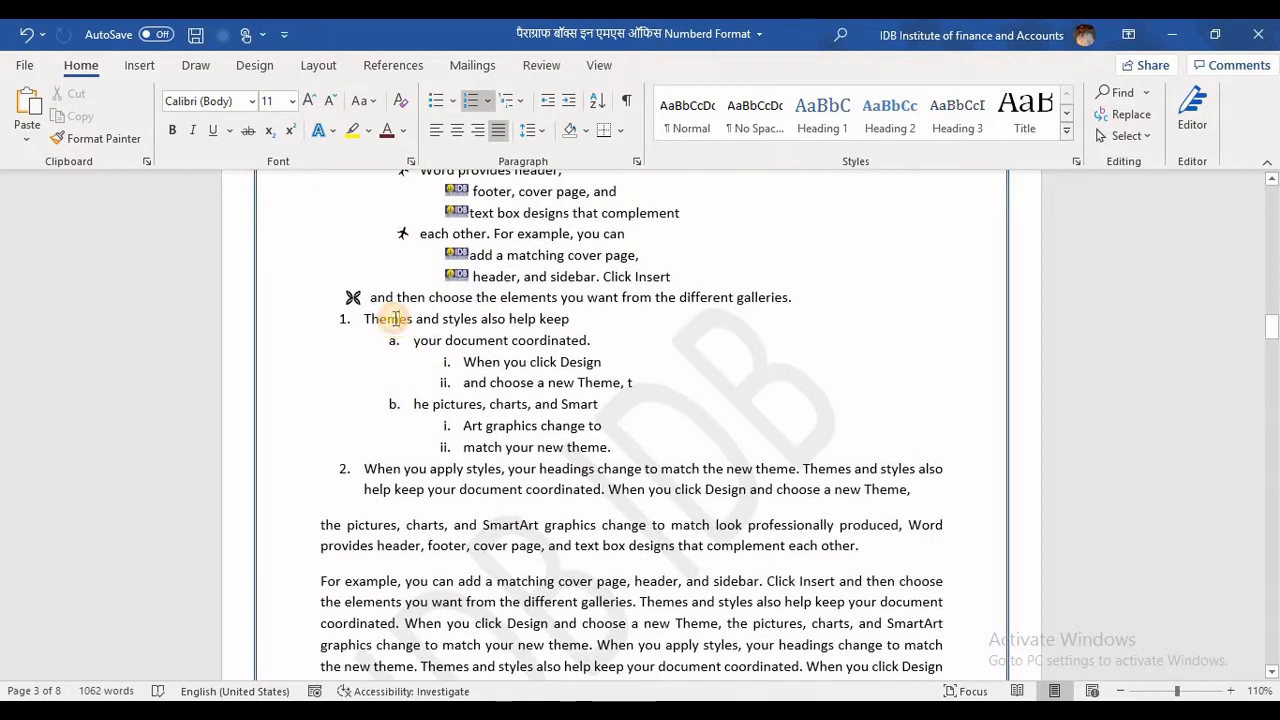
{"action": "scroll", "coordinate": [414, 374], "scroll_direction": "up", "scroll_amount": 2}
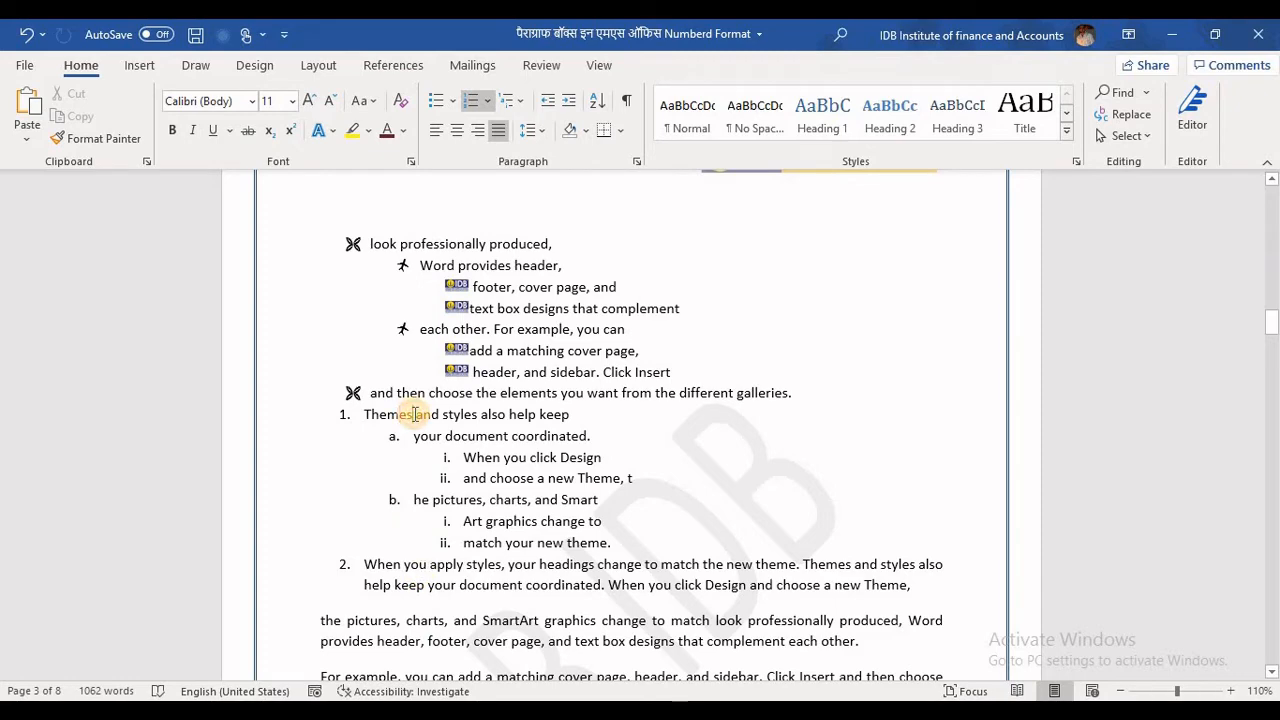
{"action": "left_click", "coordinate": [413, 414]}
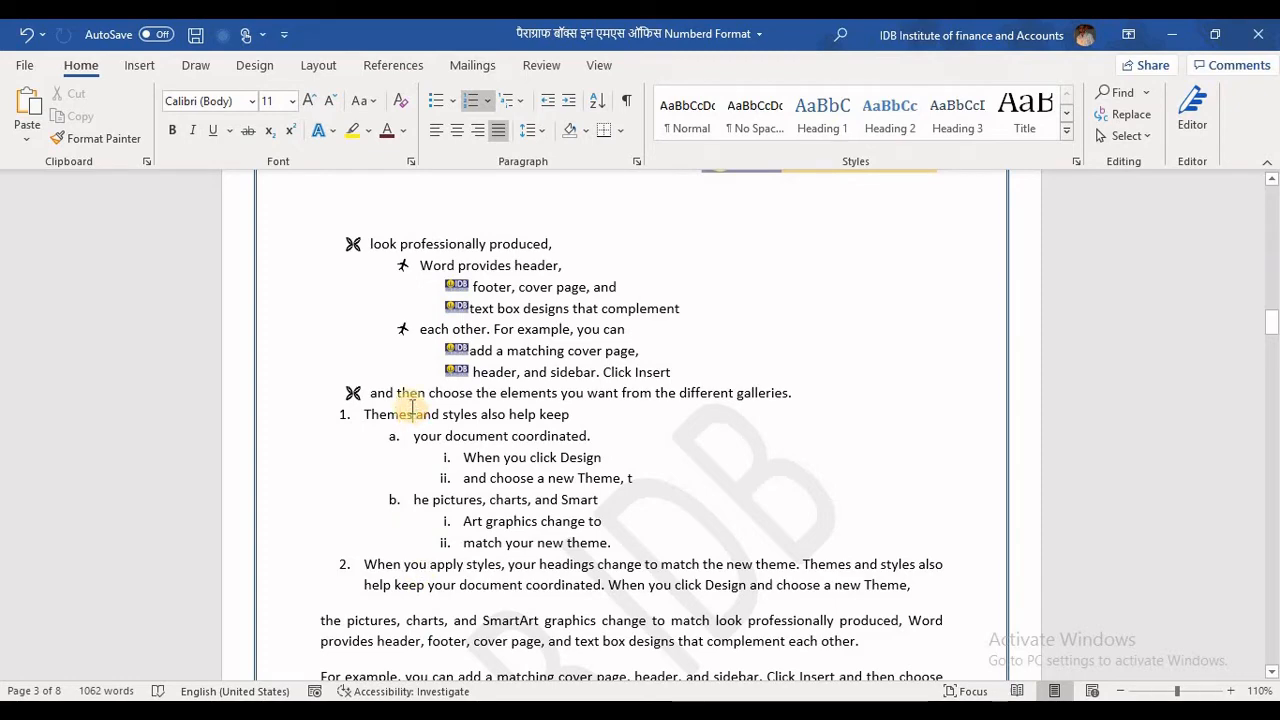
{"action": "left_click", "coordinate": [487, 101]}
{"action": "left_click", "coordinate": [578, 648]}
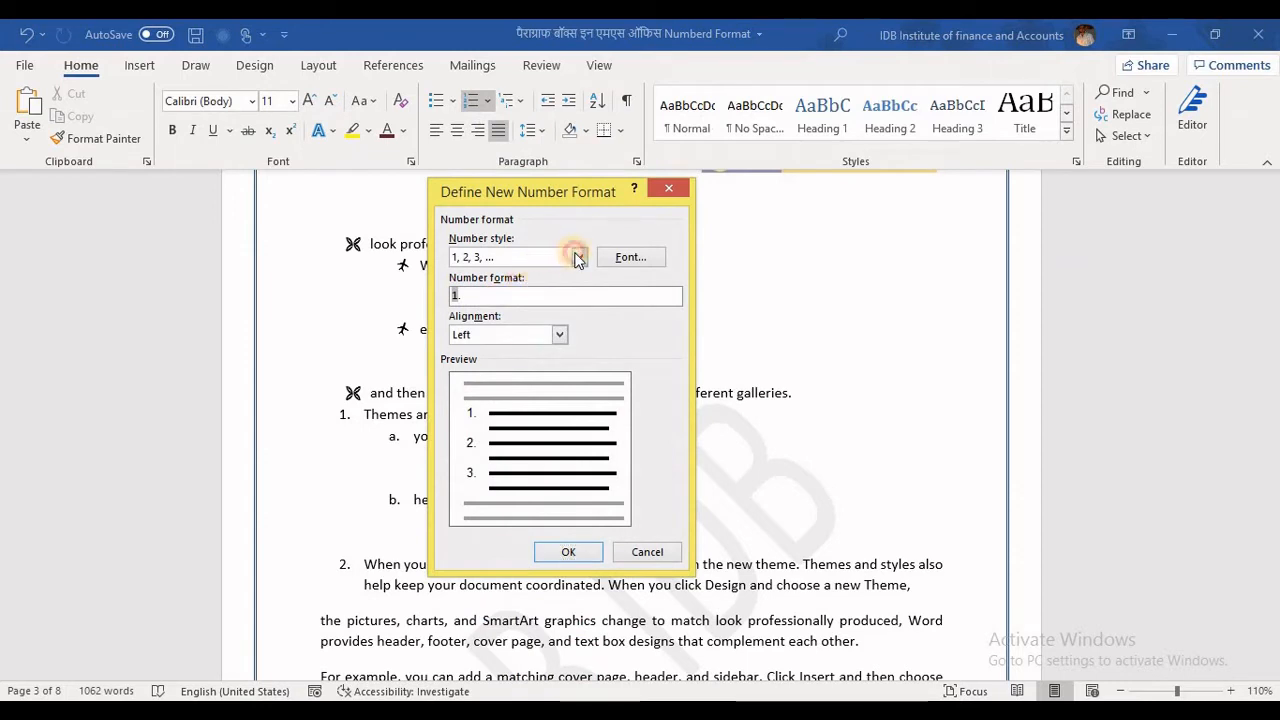
{"action": "left_click", "coordinate": [577, 258]}
{"action": "scroll", "coordinate": [583, 300], "scroll_direction": "down", "scroll_amount": 5}
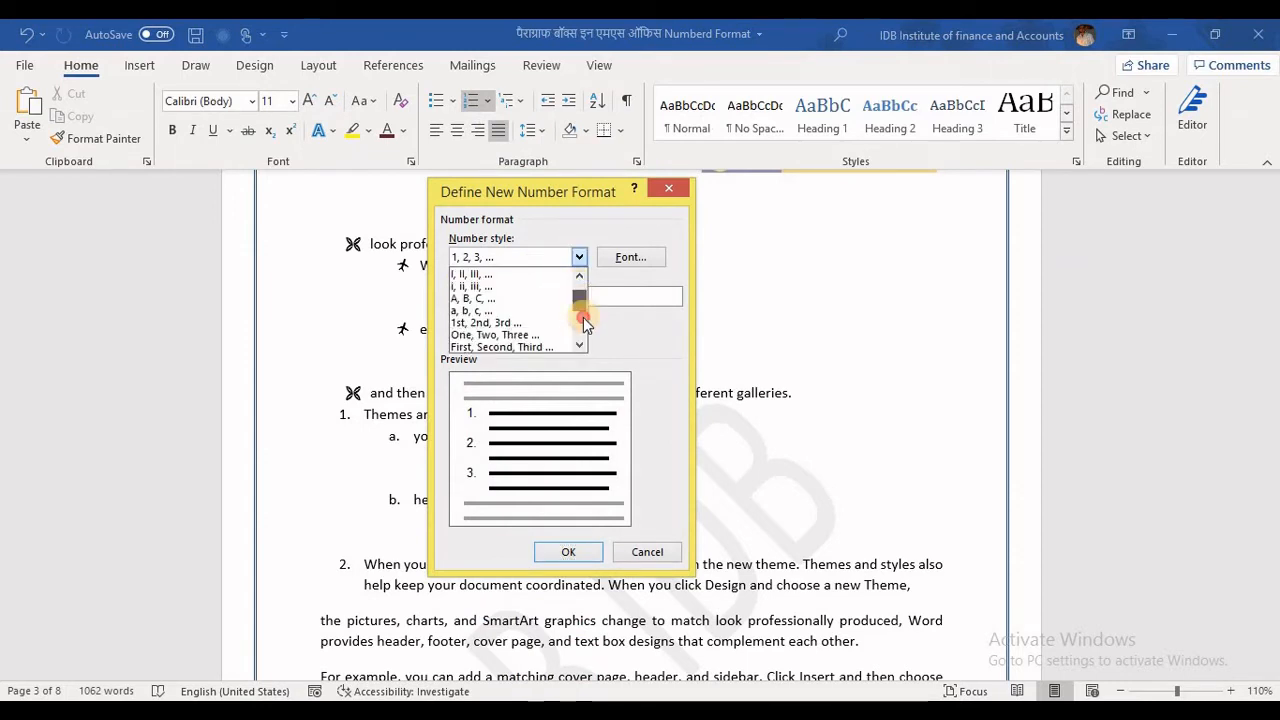
{"action": "left_click", "coordinate": [560, 323]}
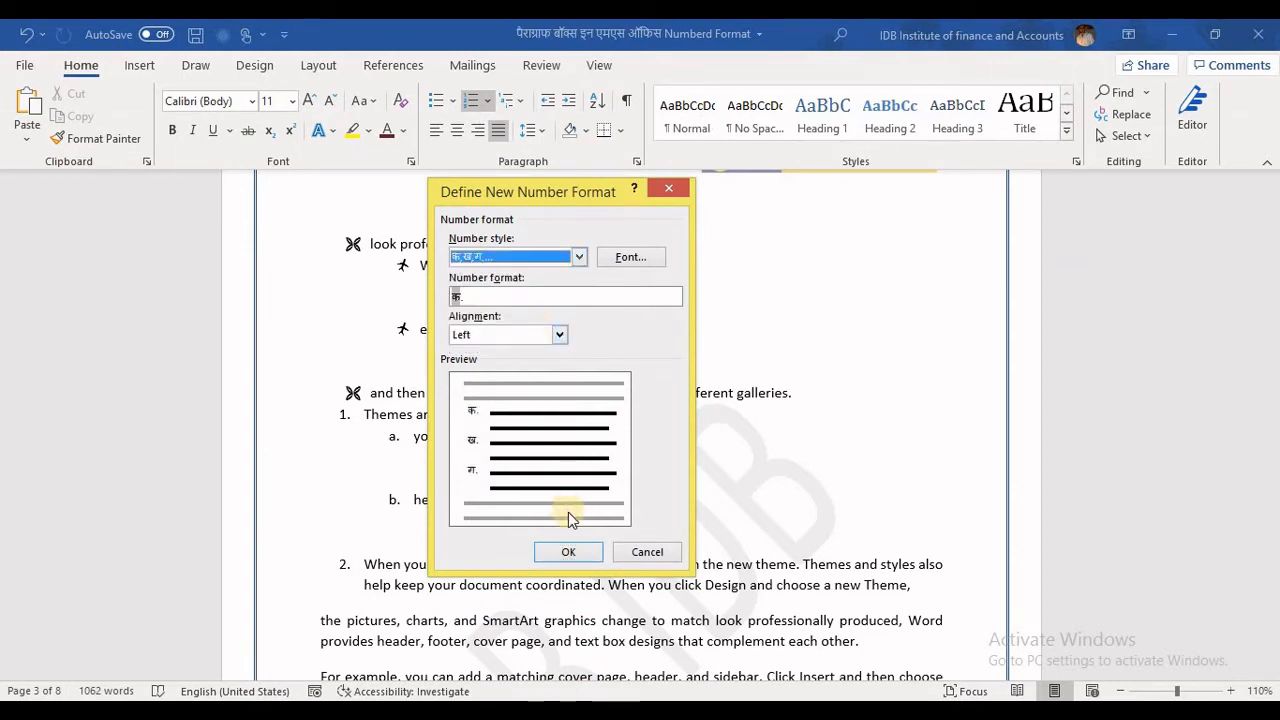
{"action": "left_click", "coordinate": [568, 552]}
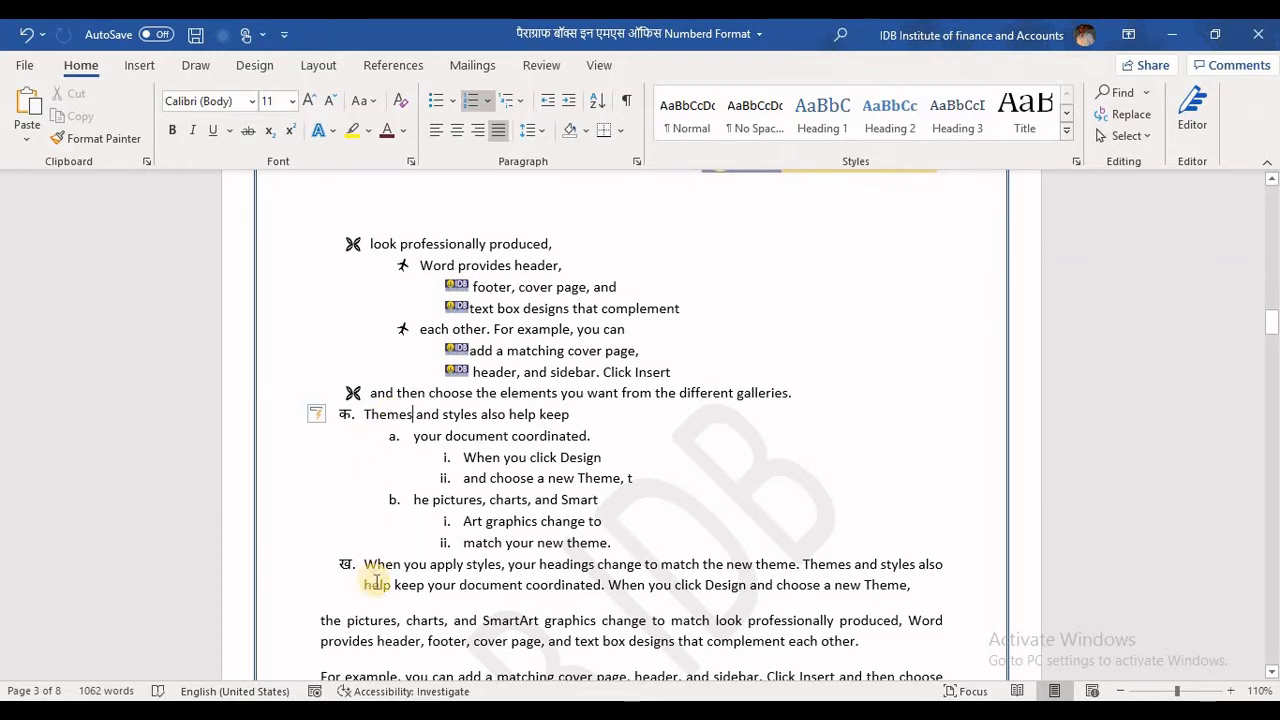
Step: Define a new number format for the level 2 "your document coordinated." item with the number style अ,आ,इ,..
{"action": "left_click", "coordinate": [427, 437]}
{"action": "left_click", "coordinate": [487, 101]}
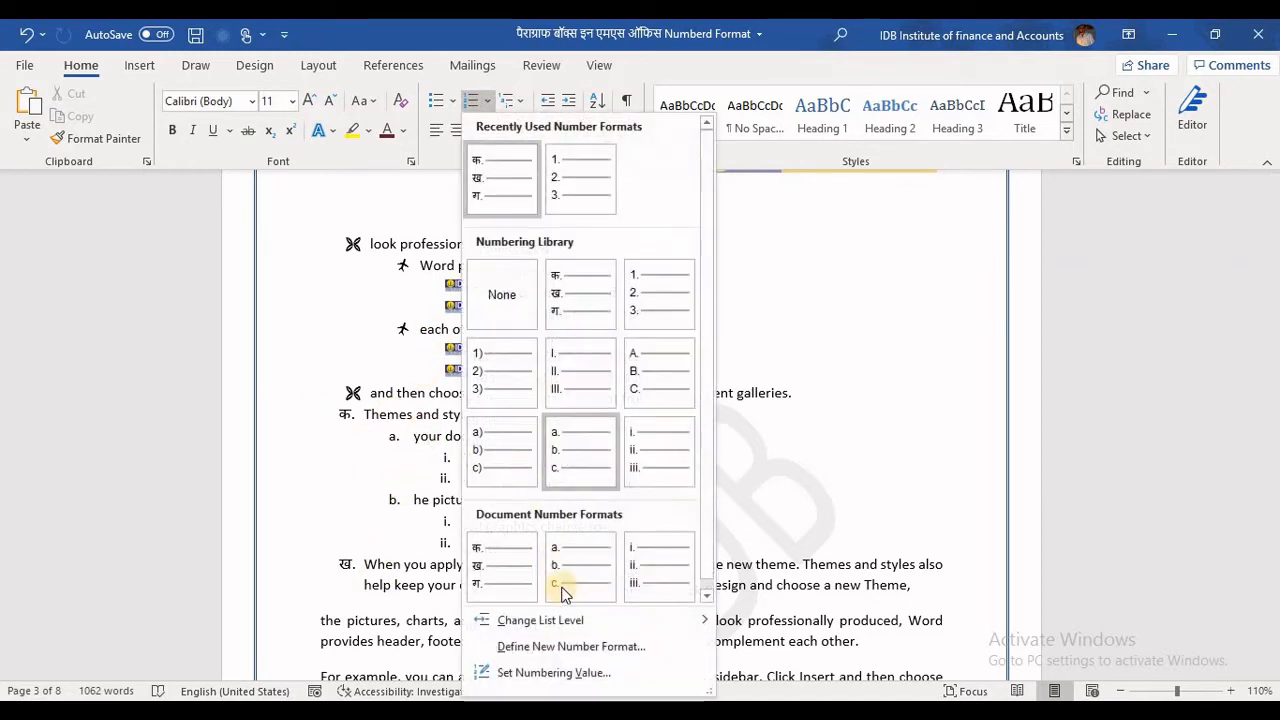
{"action": "left_click", "coordinate": [571, 646]}
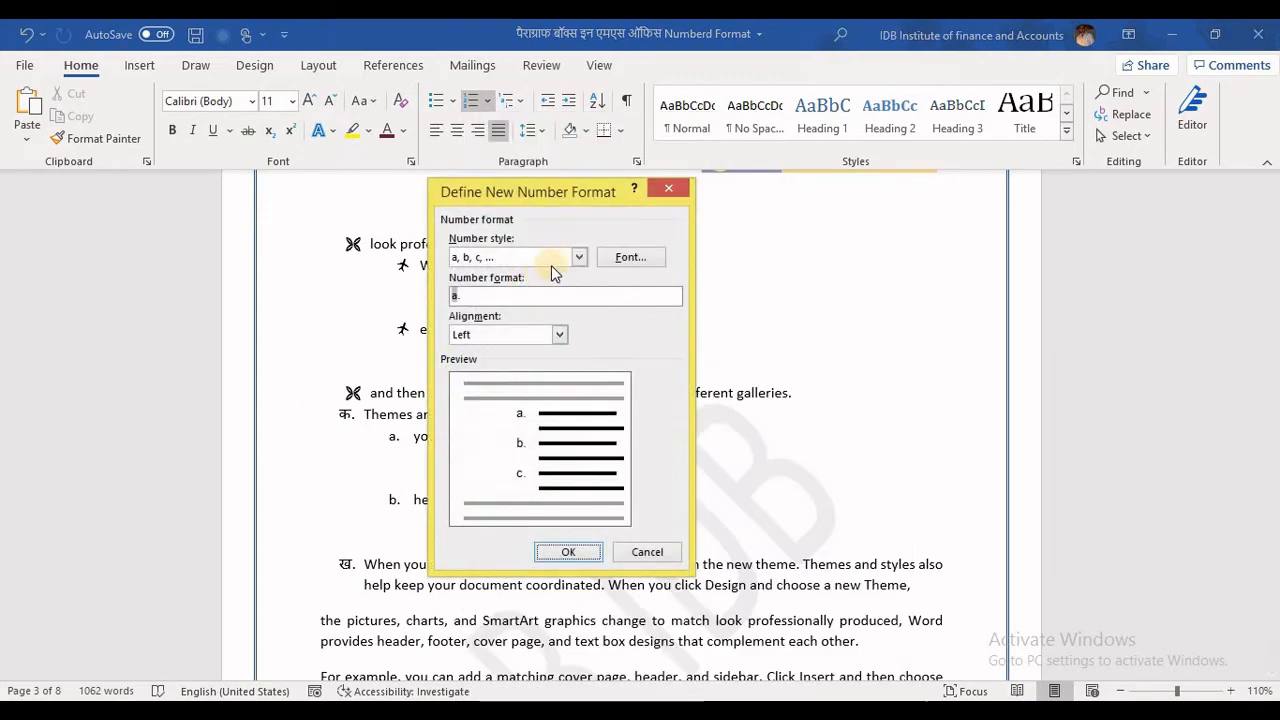
{"action": "left_click", "coordinate": [578, 257]}
{"action": "left_click", "coordinate": [578, 347]}
{"action": "left_click", "coordinate": [578, 347]}
{"action": "left_click", "coordinate": [578, 347]}
{"action": "left_click", "coordinate": [578, 347]}
{"action": "left_click", "coordinate": [578, 347]}
{"action": "left_click", "coordinate": [578, 347]}
{"action": "left_click", "coordinate": [578, 347]}
{"action": "left_click", "coordinate": [578, 347]}
{"action": "left_click", "coordinate": [578, 347]}
{"action": "left_click", "coordinate": [488, 334]}
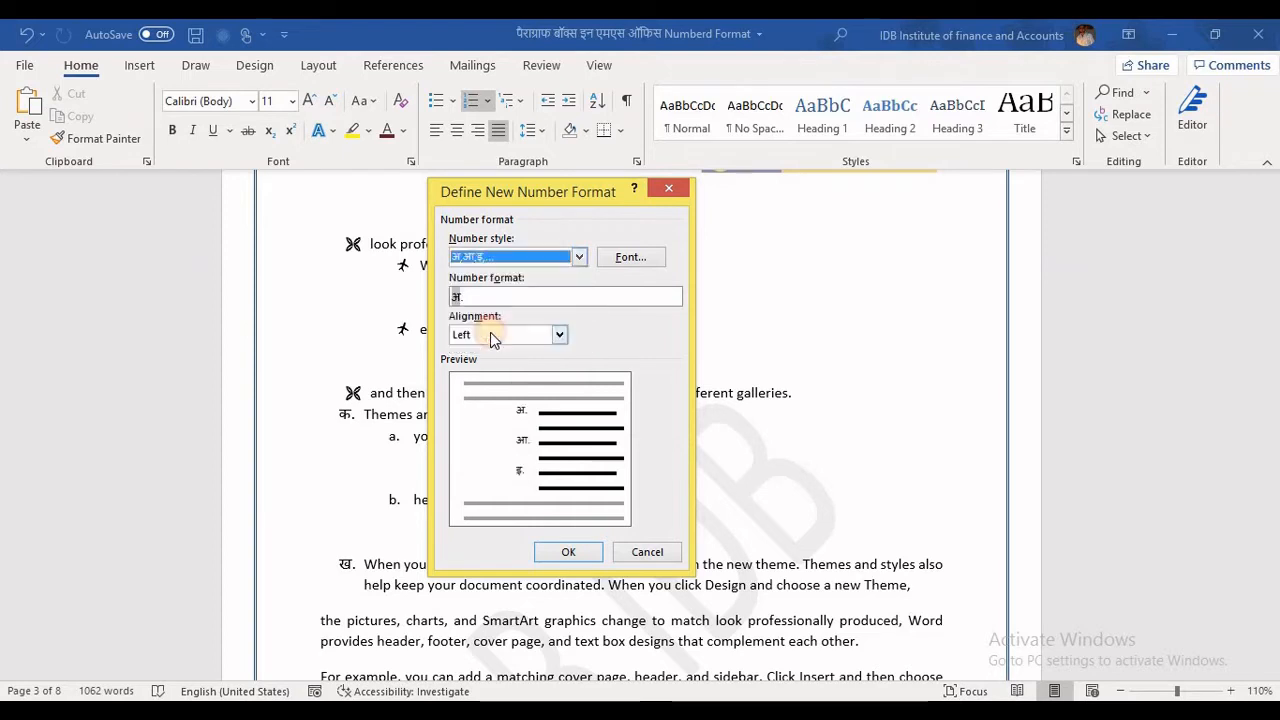
{"action": "left_click", "coordinate": [568, 556]}
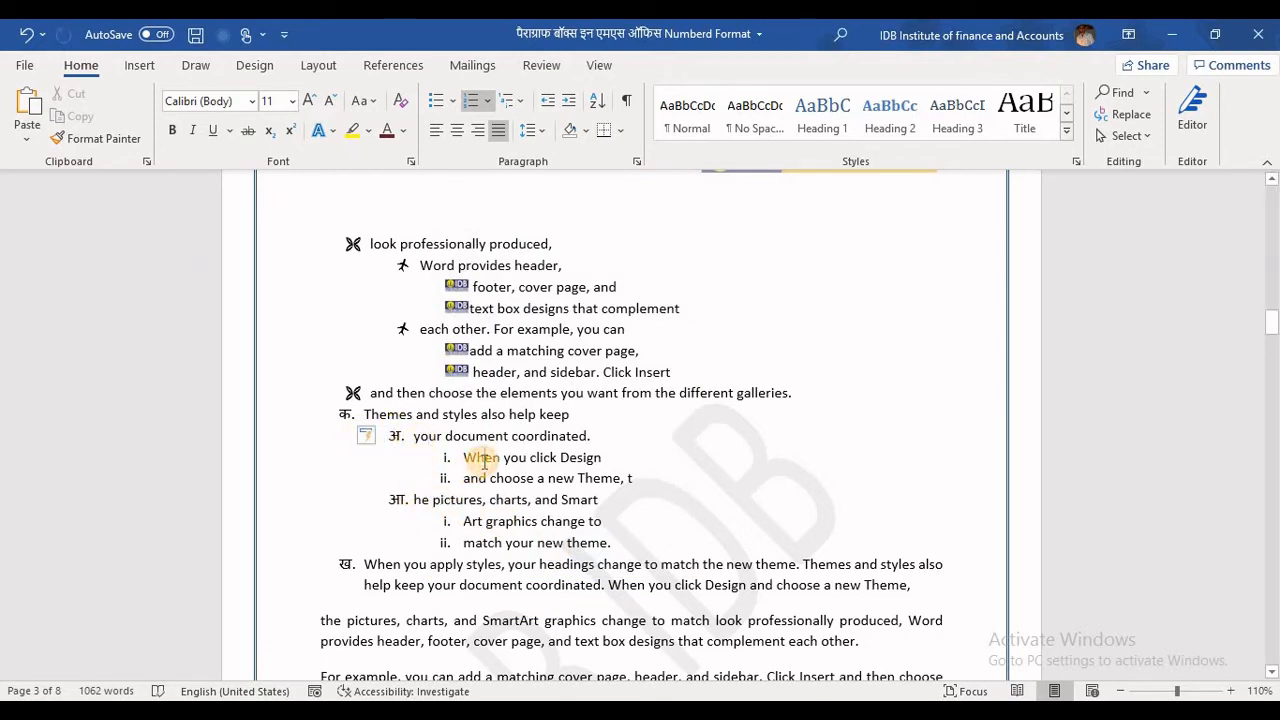
Step: Define a new number format for the level 3 "When you click Design" item with the number style एक,दो,तीन,..
{"action": "left_click", "coordinate": [487, 101]}
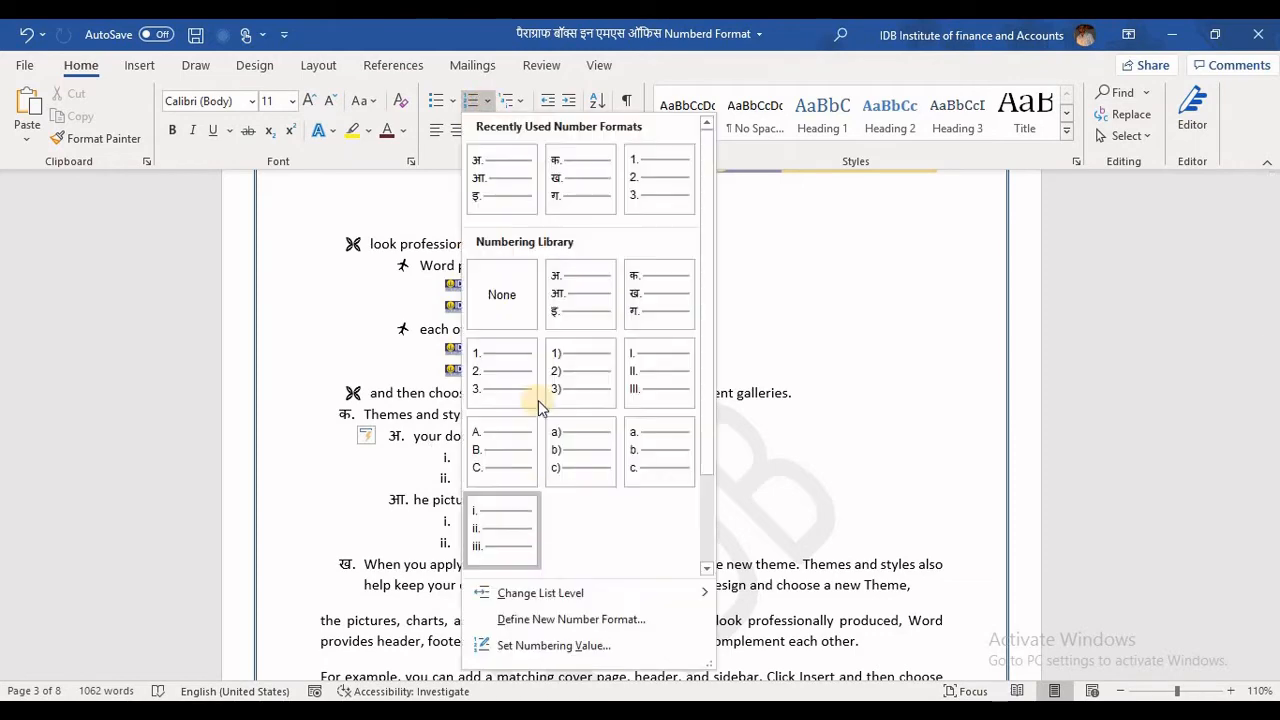
{"action": "left_click", "coordinate": [556, 619]}
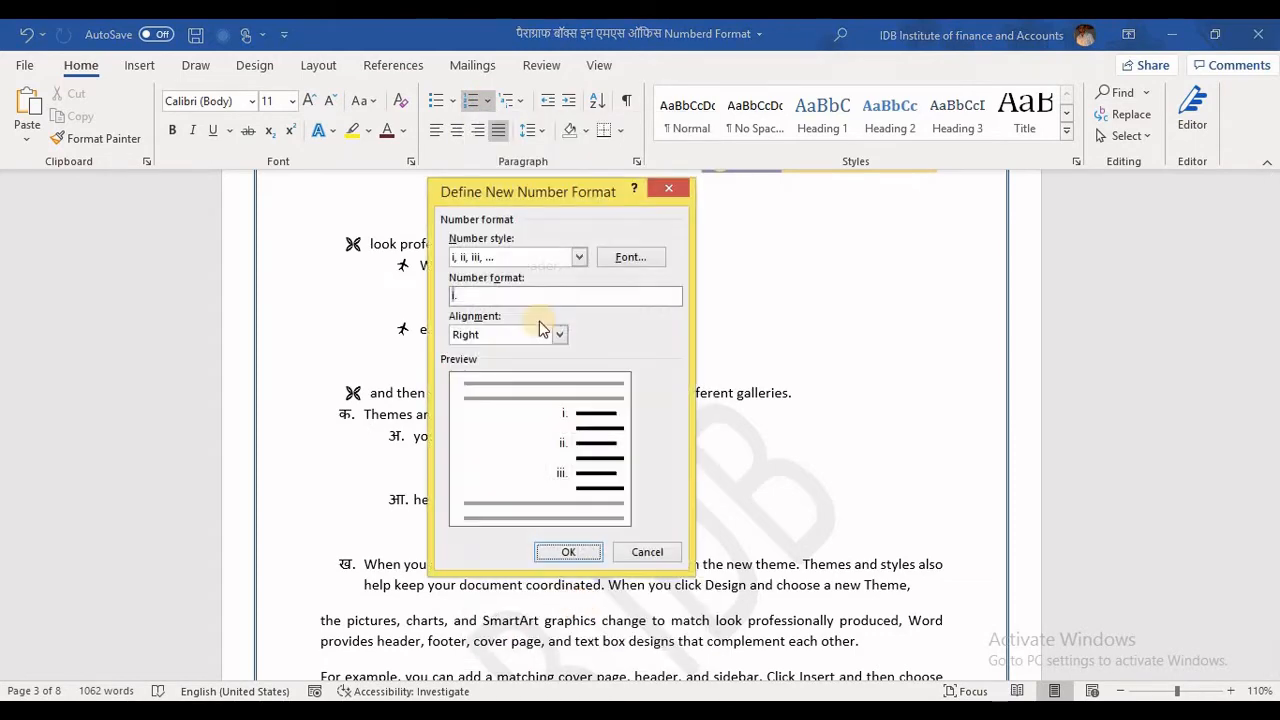
{"action": "left_click", "coordinate": [579, 259]}
{"action": "left_click_drag", "start_coordinate": [584, 296], "coordinate": [586, 343]}
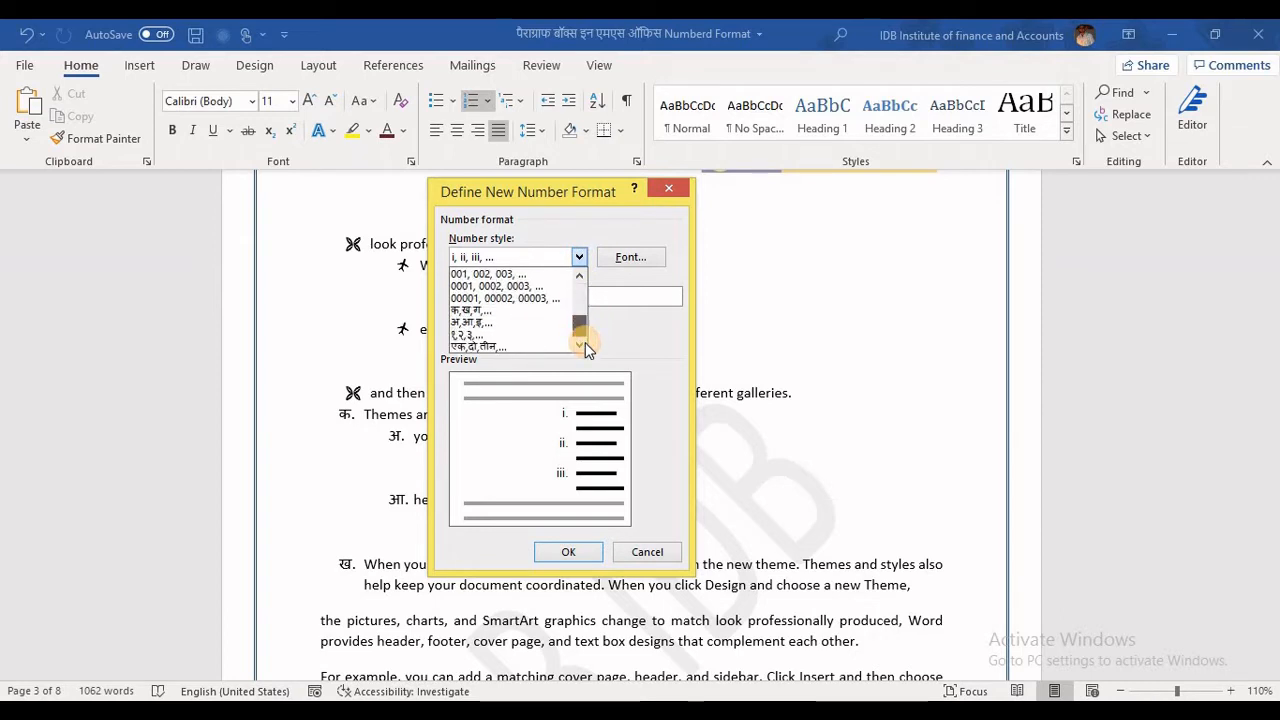
{"action": "left_click", "coordinate": [528, 351]}
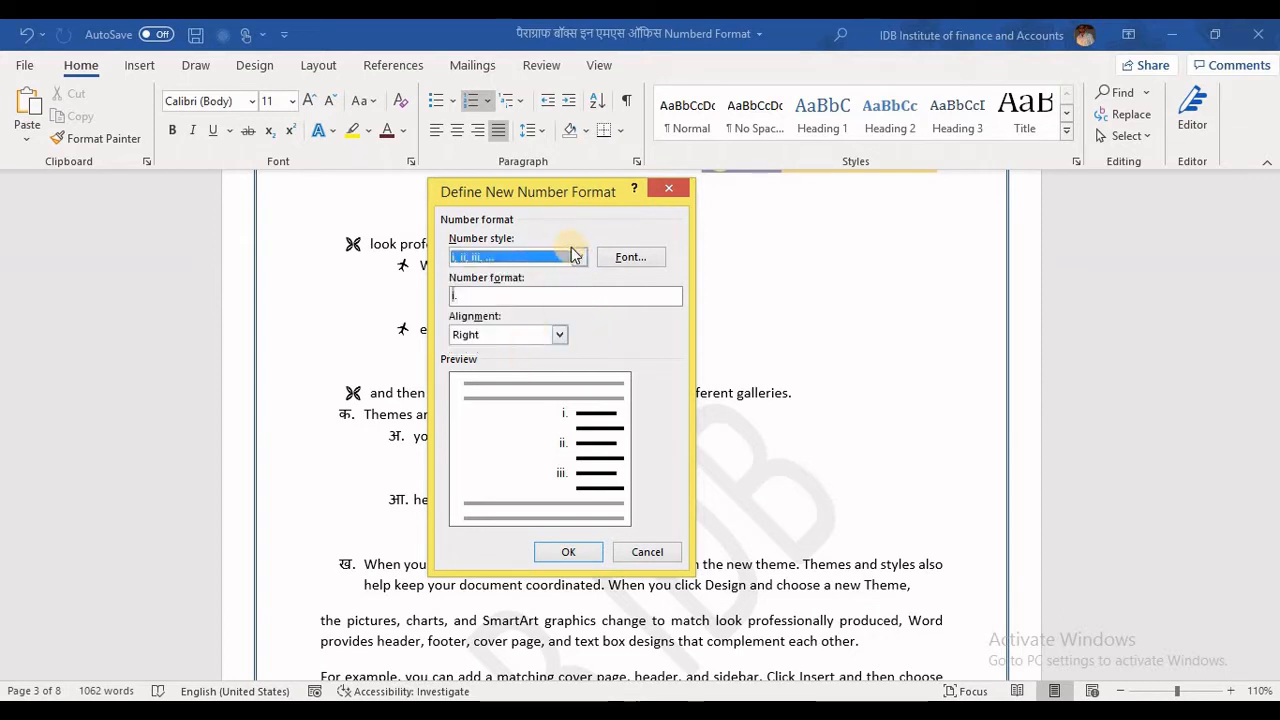
{"action": "left_click", "coordinate": [579, 257]}
{"action": "left_click_drag", "start_coordinate": [584, 312], "coordinate": [585, 340]}
{"action": "left_click", "coordinate": [539, 348]}
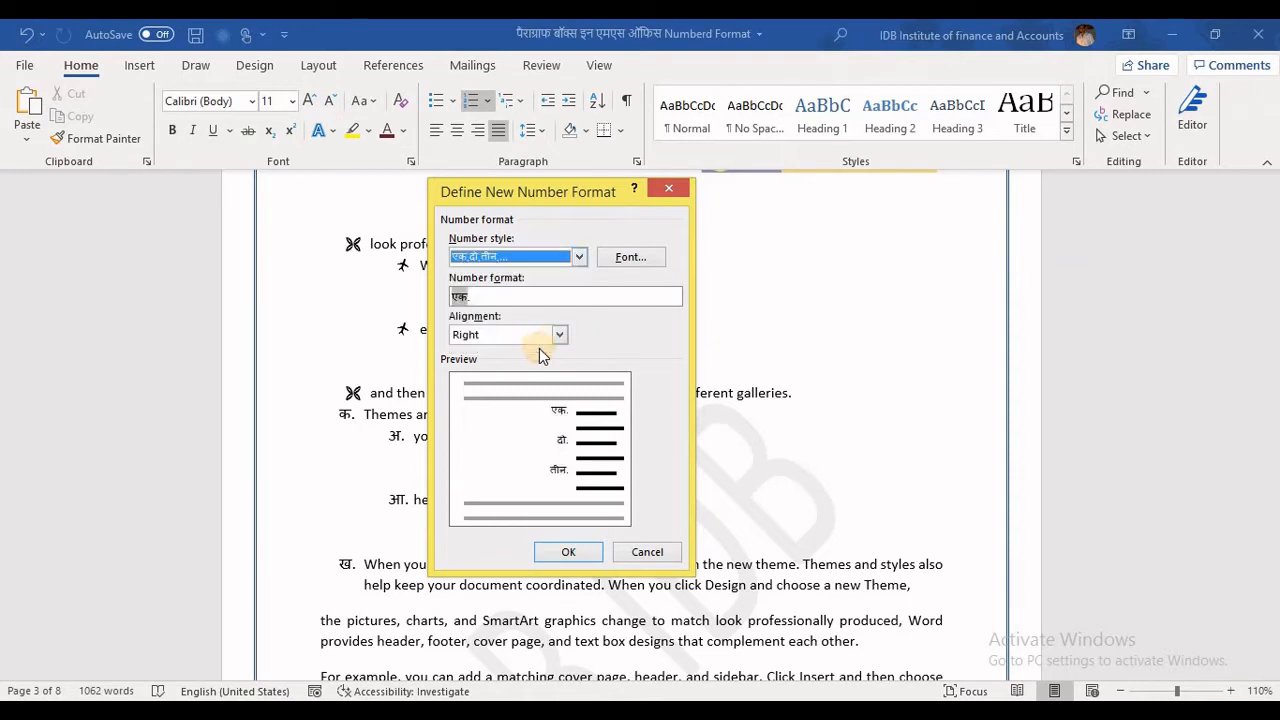
{"action": "left_click", "coordinate": [568, 552]}
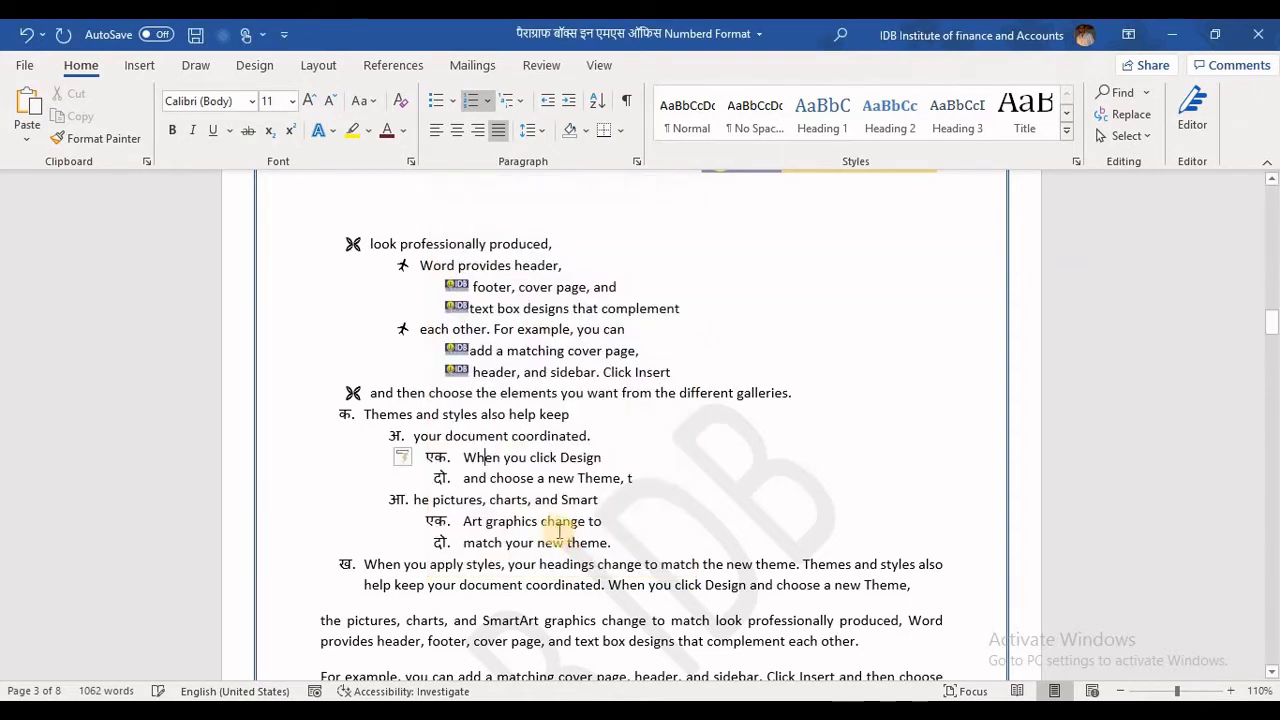
Step: Examine the numbering of all levels in the list from "Themes and styles" through the "When you apply styles" item
{"action": "left_click", "coordinate": [611, 543]}
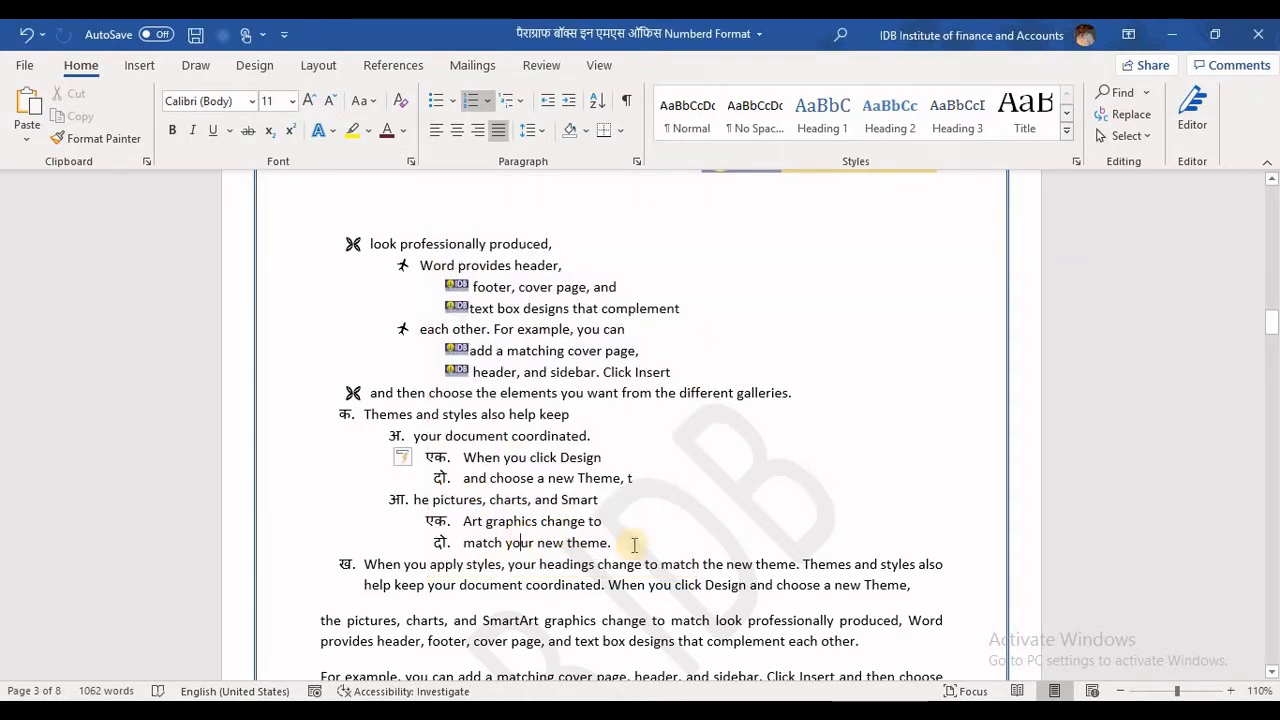
{"action": "left_click", "coordinate": [463, 478], "text": "shift"}
{"action": "left_click", "coordinate": [334, 414], "text": "shift"}
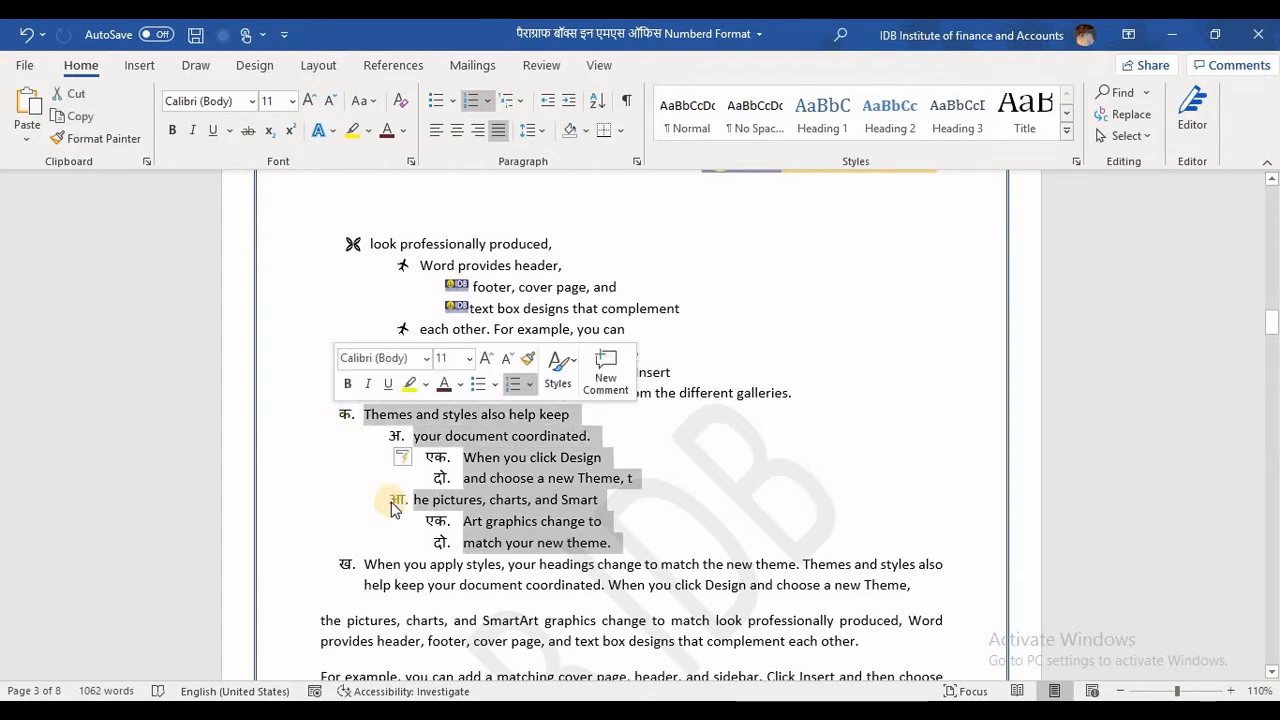
{"action": "left_click", "coordinate": [508, 564]}
{"action": "left_click_drag", "start_coordinate": [340, 575], "coordinate": [320, 427]}
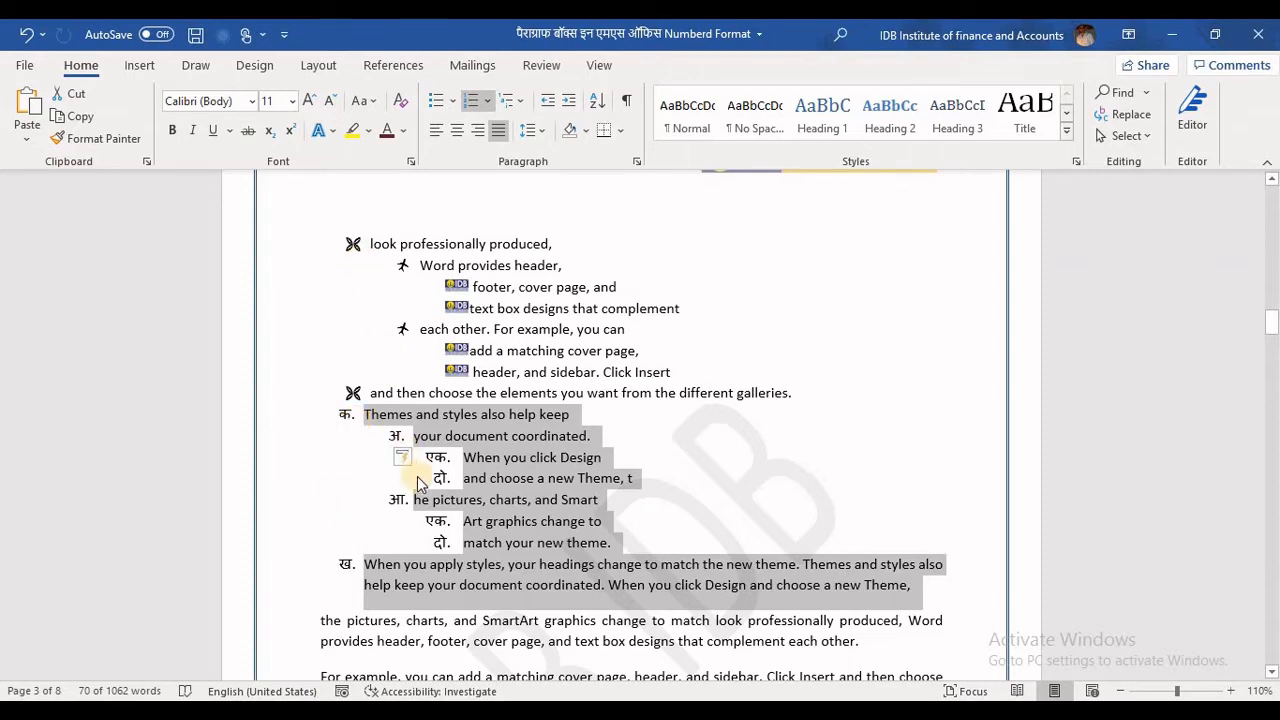
{"action": "scroll", "coordinate": [545, 550], "scroll_direction": "down", "scroll_amount": 2}
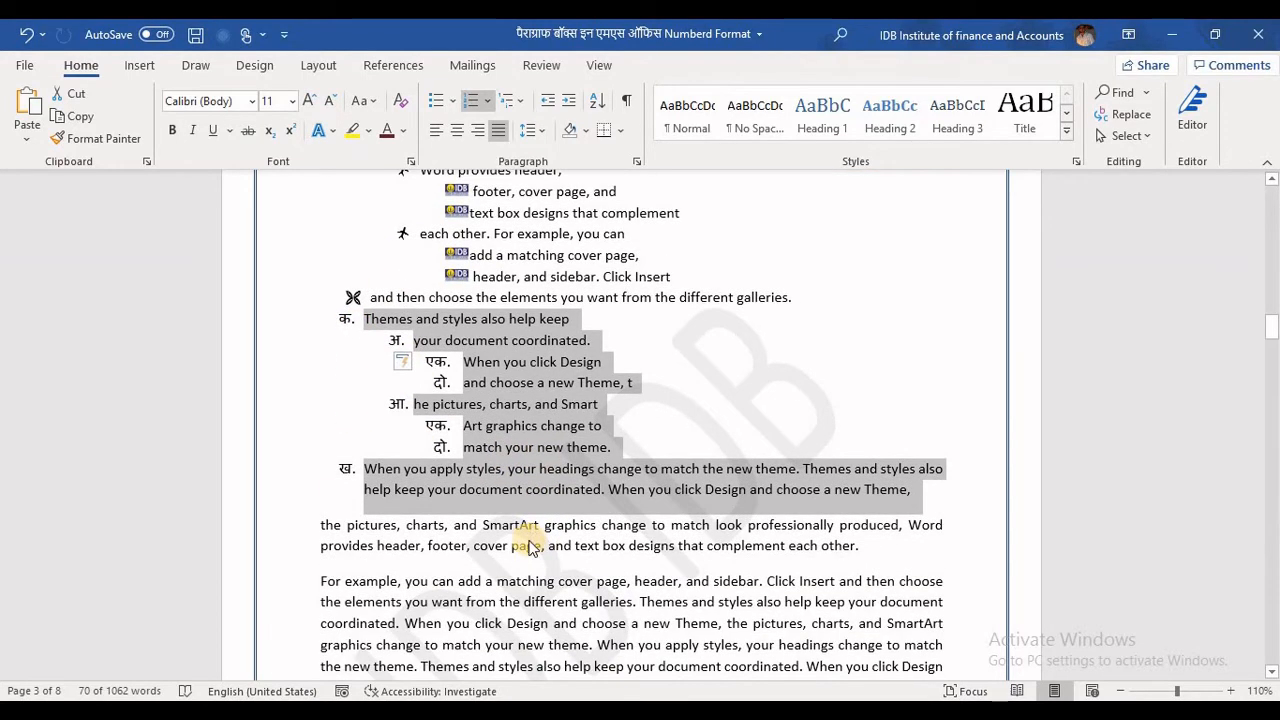
{"action": "scroll", "coordinate": [530, 548], "scroll_direction": "up", "scroll_amount": 1}
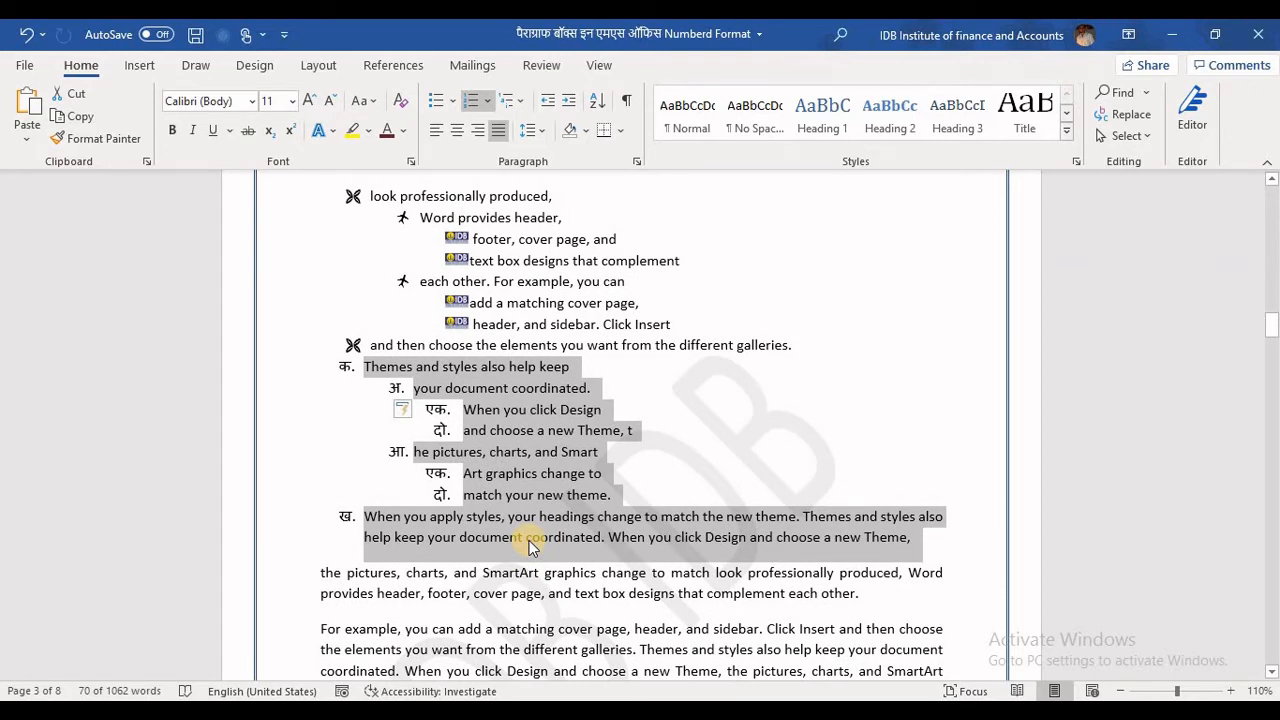
{"action": "left_click", "coordinate": [513, 473]}
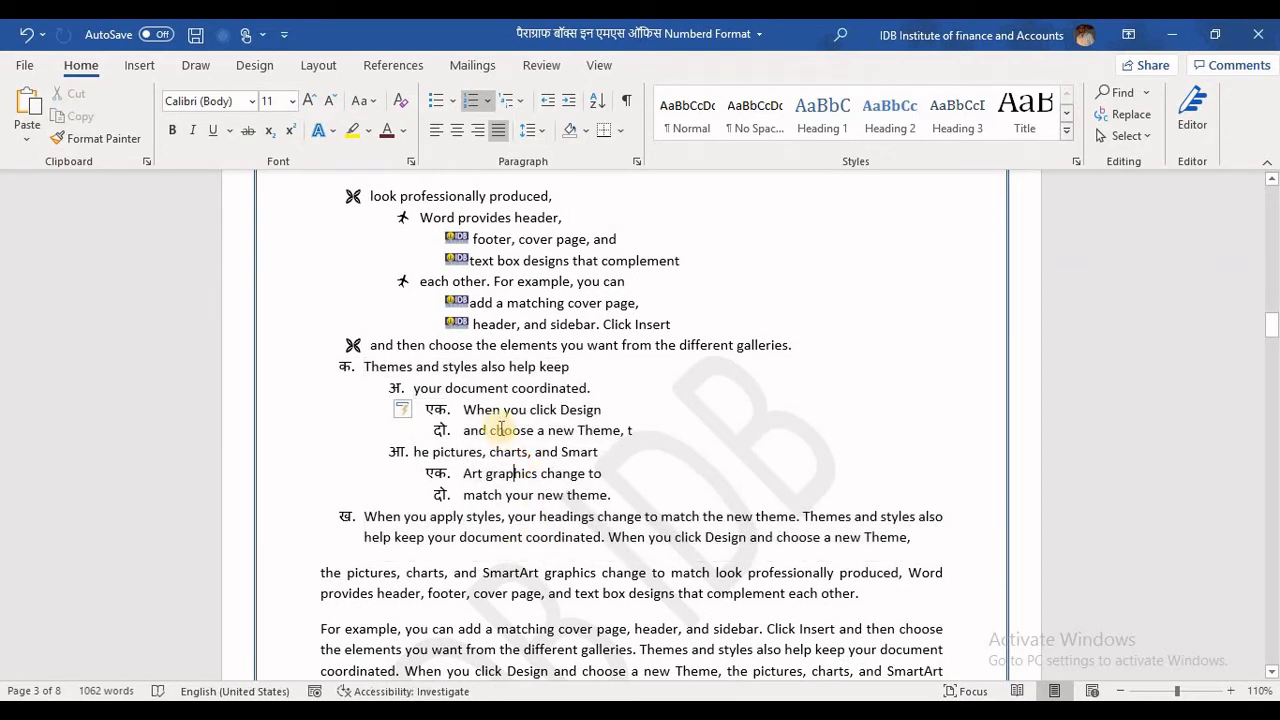
Step: Browse the number styles available when defining a new number format for the level 3 "Art graphics change to" item
{"action": "left_click", "coordinate": [490, 107]}
{"action": "left_click", "coordinate": [525, 618]}
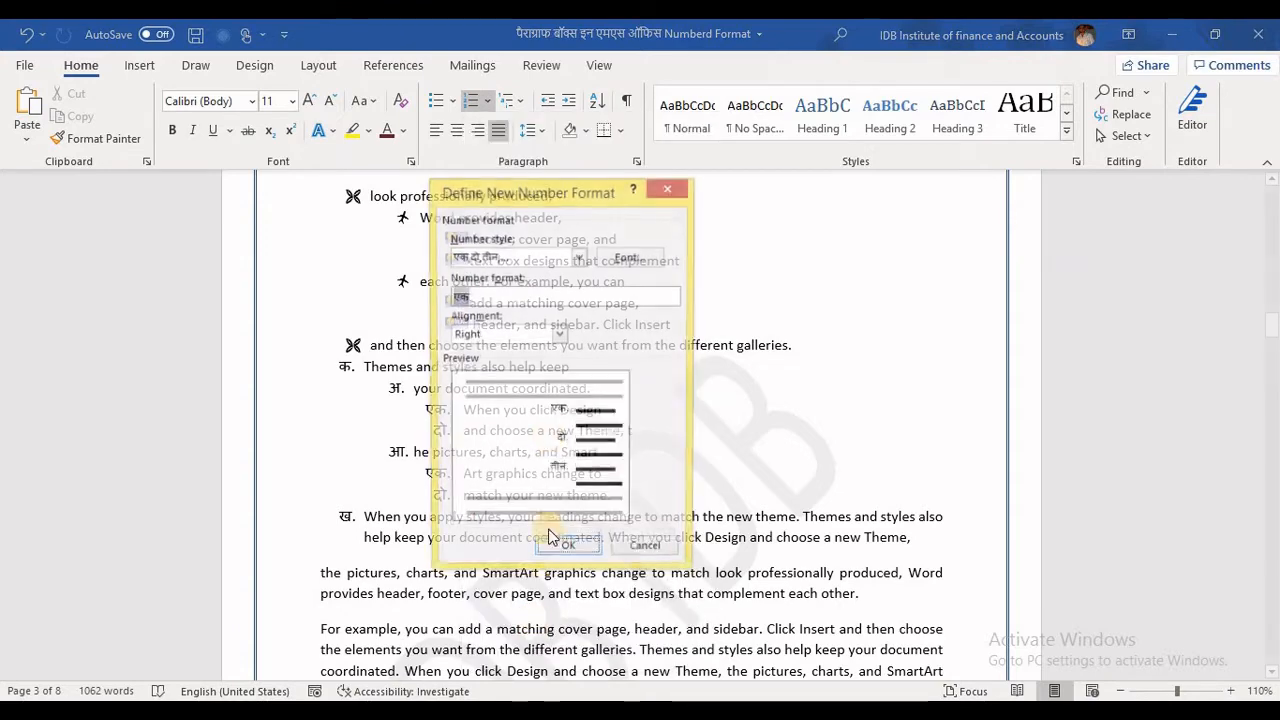
{"action": "left_click", "coordinate": [578, 256]}
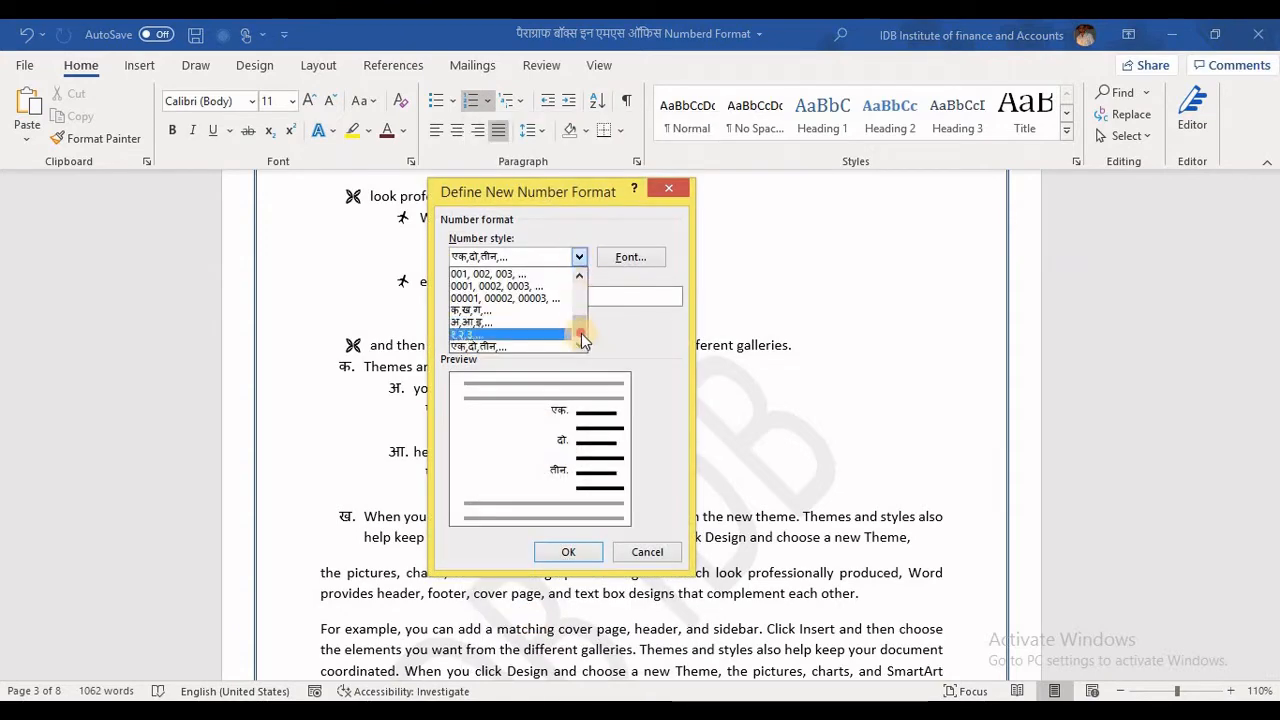
{"action": "left_click_drag", "start_coordinate": [581, 335], "coordinate": [582, 293]}
{"action": "left_click", "coordinate": [582, 319]}
{"action": "mouse_move", "coordinate": [580, 350]}
{"action": "left_mouse_down"}
{"action": "mouse_move", "coordinate": [576, 275]}
{"action": "mouse_move", "coordinate": [571, 342]}
{"action": "left_mouse_up"}
{"action": "left_click", "coordinate": [646, 551]}
{"action": "left_click", "coordinate": [646, 551]}
Step: Define a new bullet for the level 3 "footer, cover page, and" item using the character 1 from the Symbol font
{"action": "scroll", "coordinate": [460, 285], "scroll_direction": "up", "scroll_amount": 1}
{"action": "left_click", "coordinate": [460, 285]}
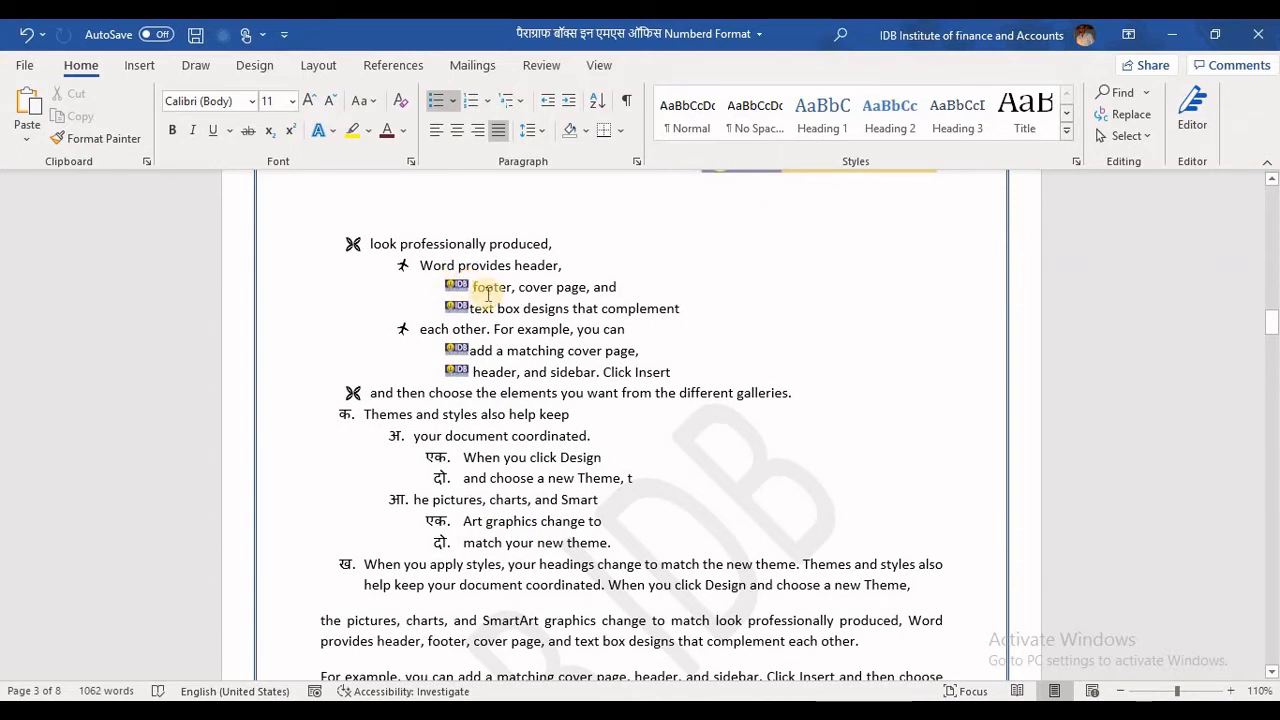
{"action": "left_click", "coordinate": [455, 103]}
{"action": "left_click", "coordinate": [508, 440]}
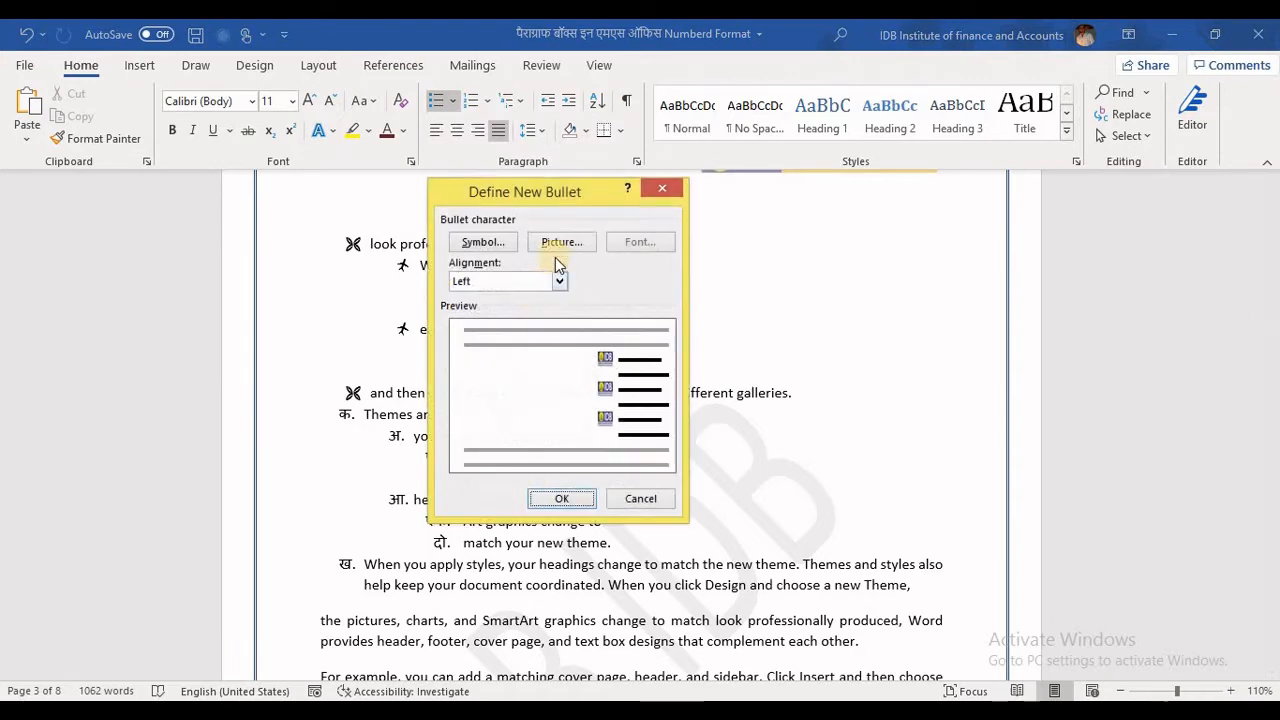
{"action": "left_click", "coordinate": [503, 240]}
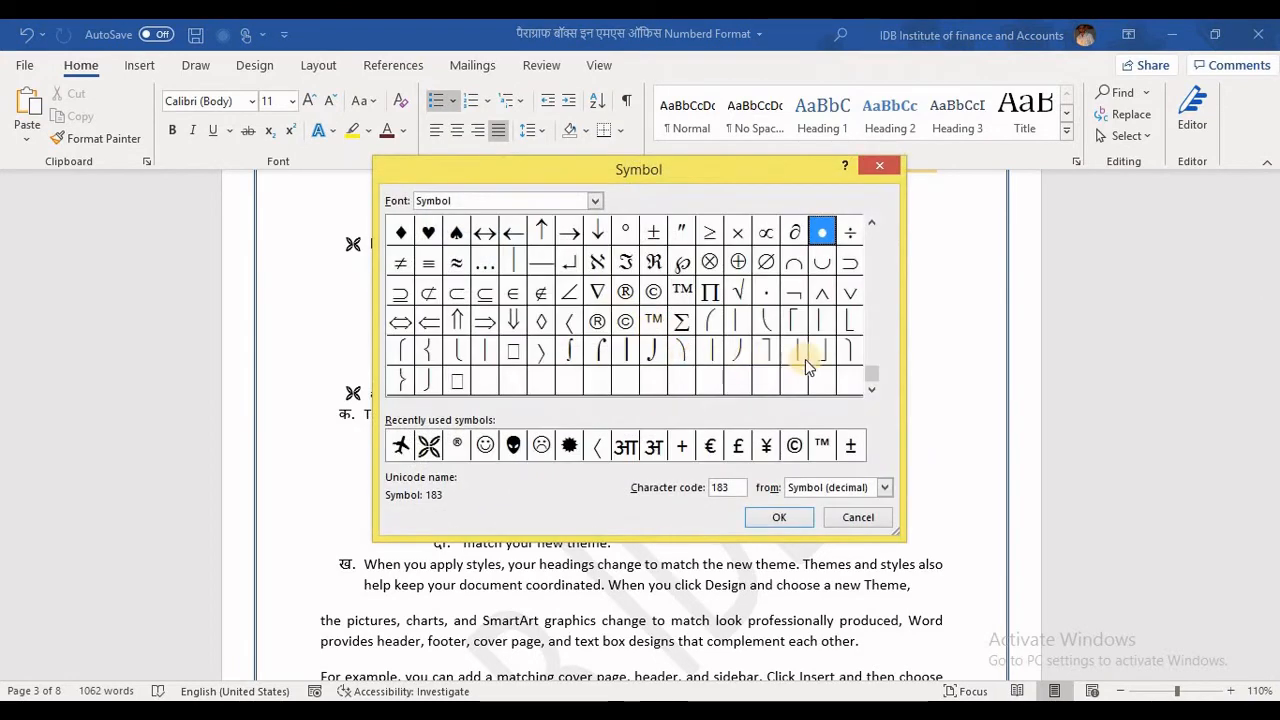
{"action": "left_click_drag", "start_coordinate": [873, 372], "coordinate": [873, 228]}
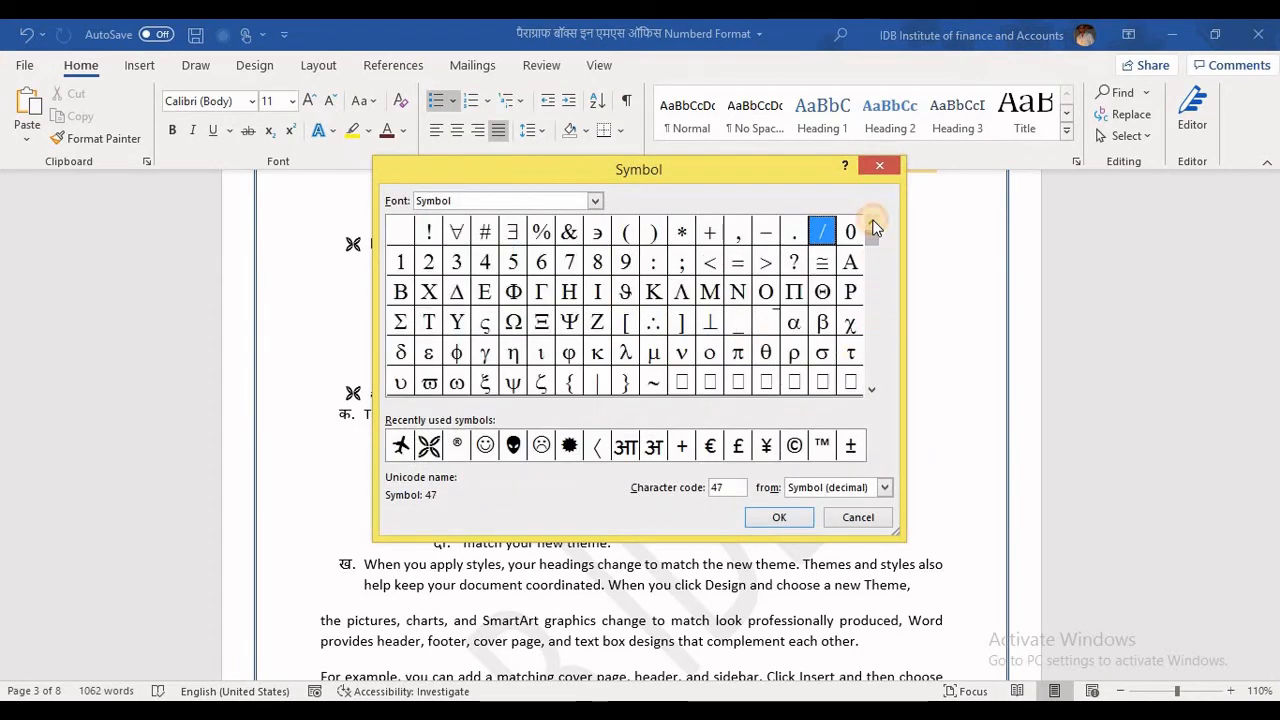
{"action": "left_click", "coordinate": [400, 262]}
{"action": "left_click", "coordinate": [777, 514]}
{"action": "left_click", "coordinate": [563, 499]}
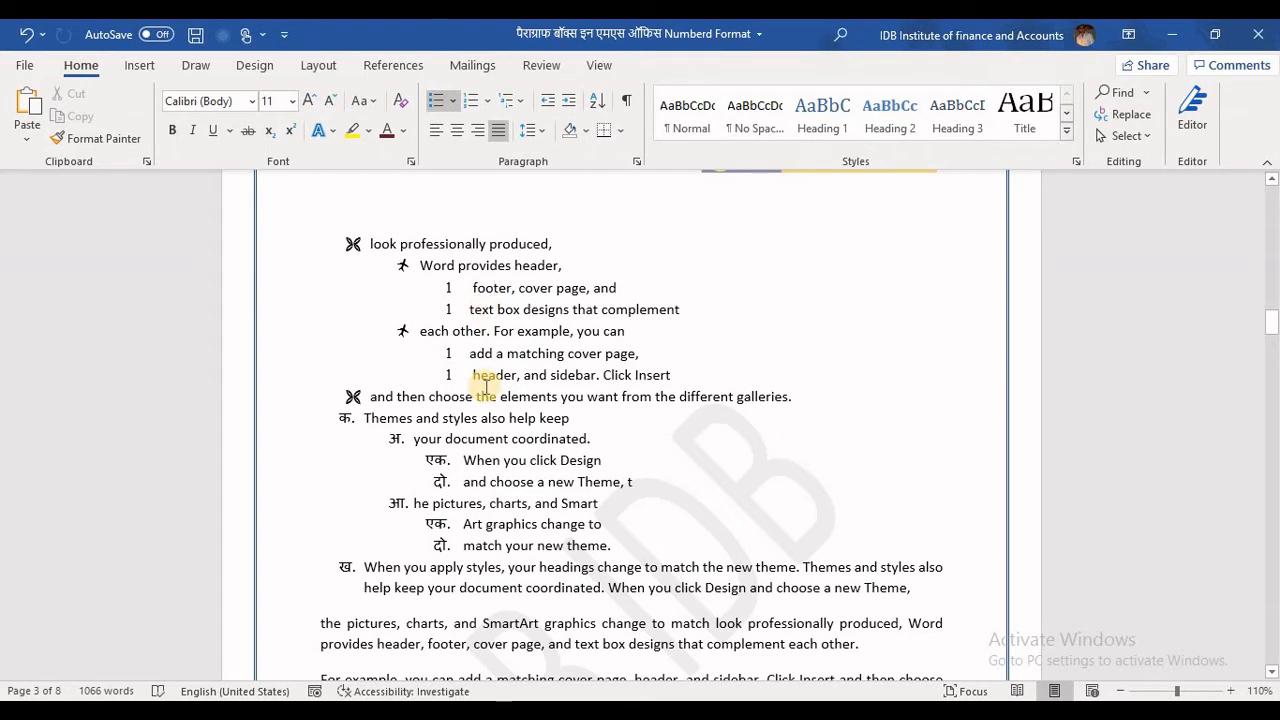
Step: Add an empty level 3 bullet item after "text box designs that complement"
{"action": "left_click", "coordinate": [492, 314]}
{"action": "left_click", "coordinate": [688, 311]}
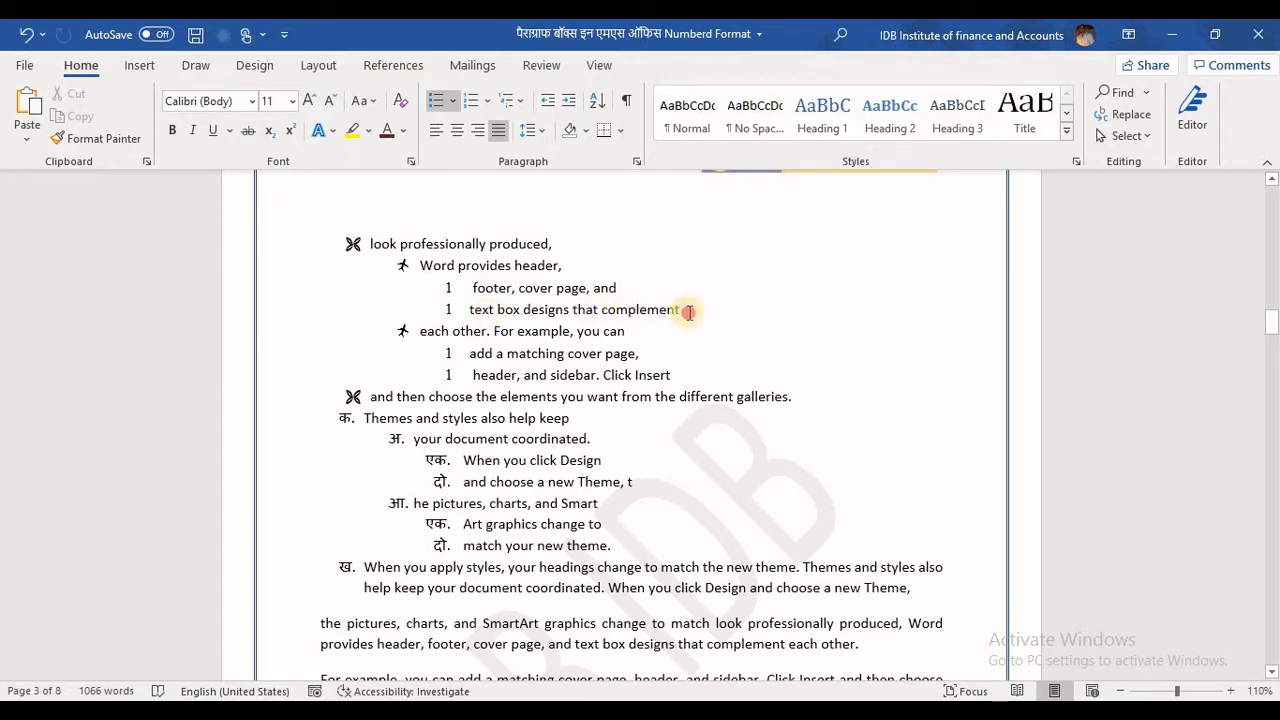
{"action": "key", "text": "Return"}
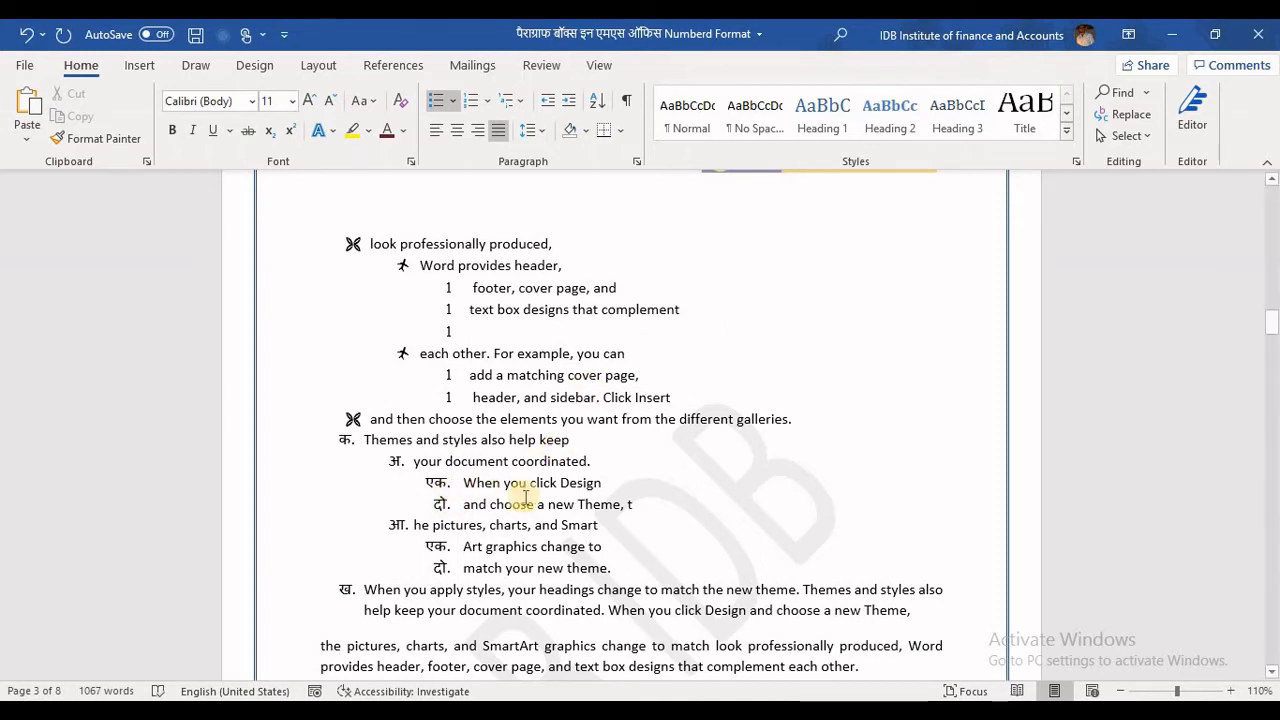
Step: Add a level 3 numbered item reading "dgffdgdf" after "and choose a new Theme, t", followed by an empty item
{"action": "left_click", "coordinate": [672, 523]}
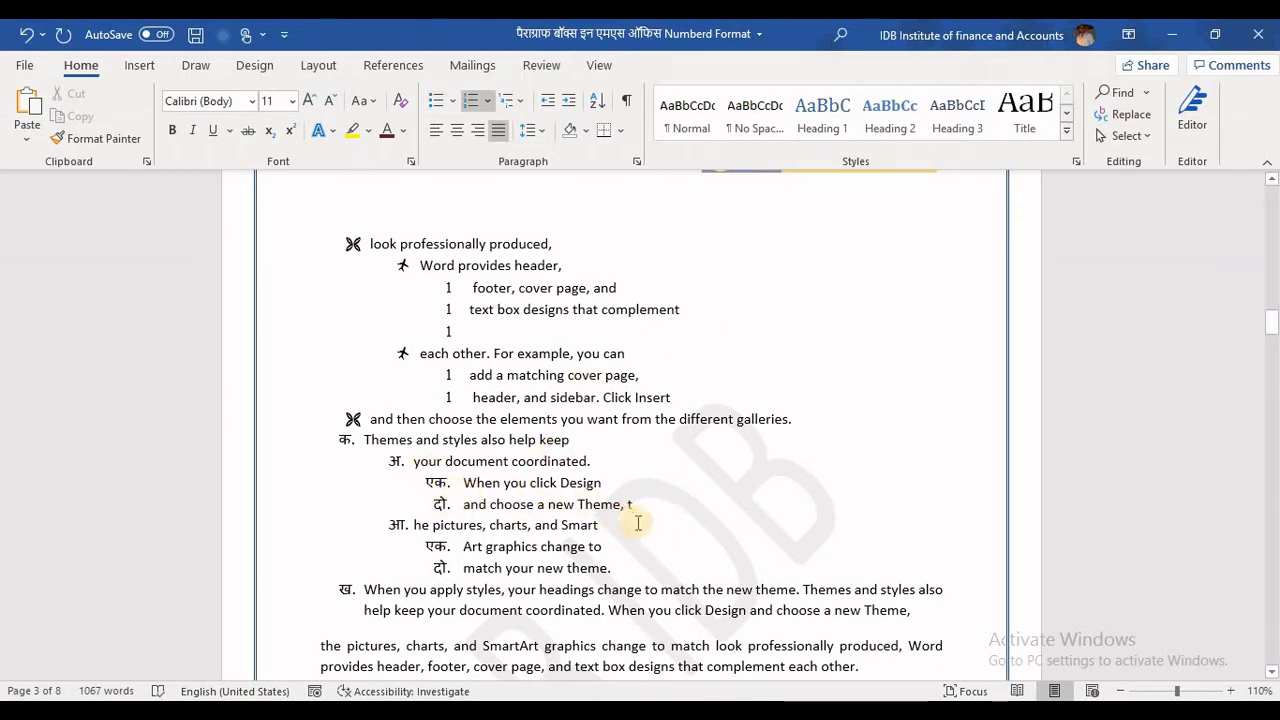
{"action": "key", "text": "Return"}
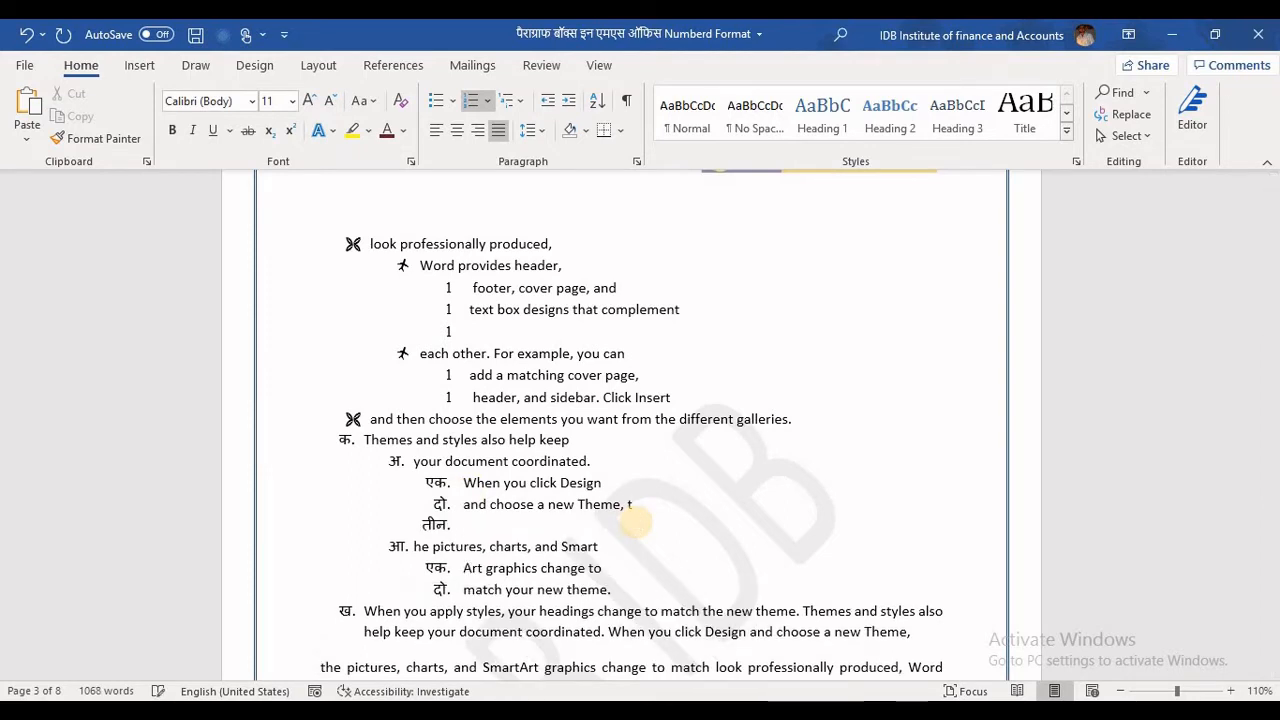
{"action": "type", "text": "dgffdgdf"}
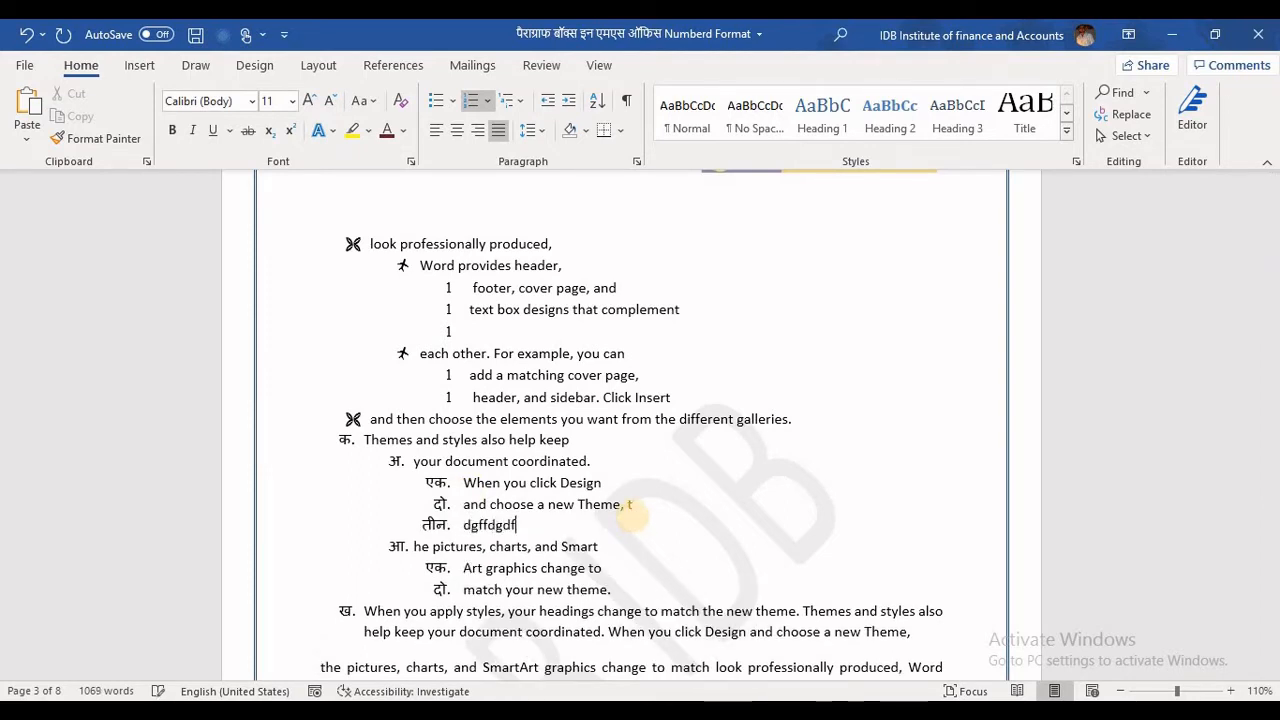
{"action": "key", "text": "Return"}
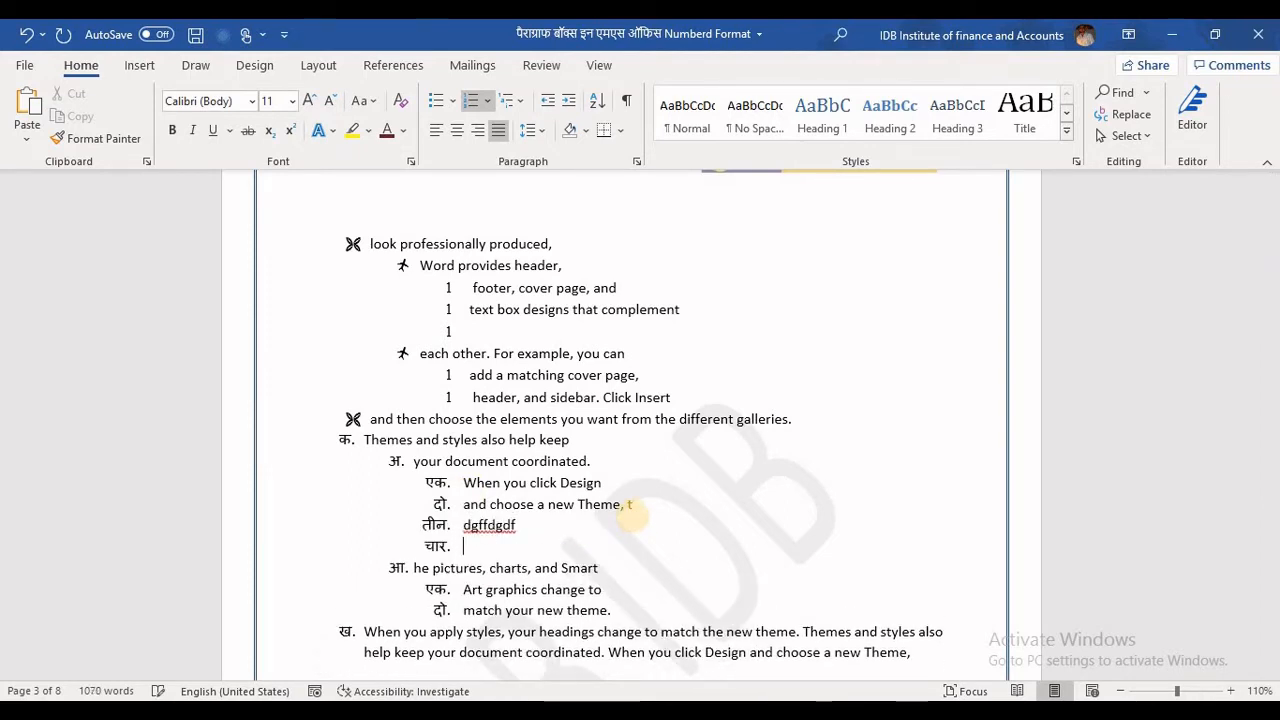
Step: Define a new bullet for the level 3 "text box designs that complement" item using the character 2 from the Symbol font
{"action": "left_click", "coordinate": [500, 312]}
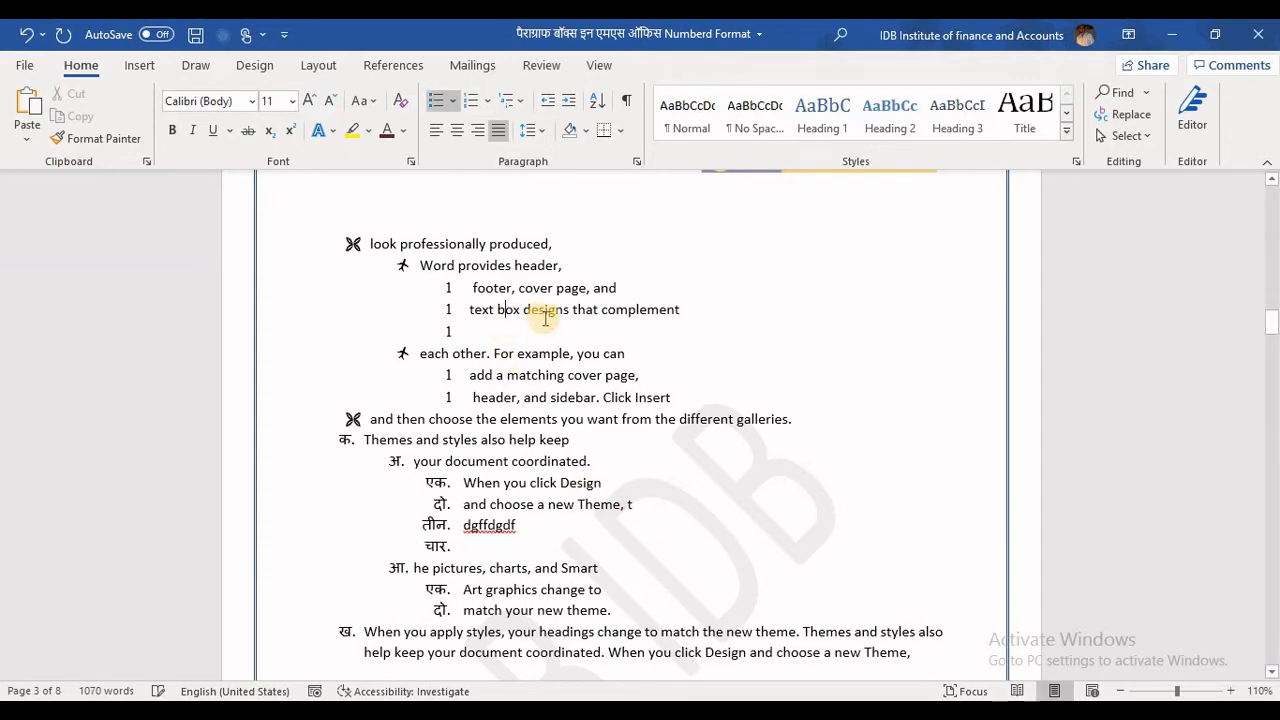
{"action": "left_click", "coordinate": [452, 101]}
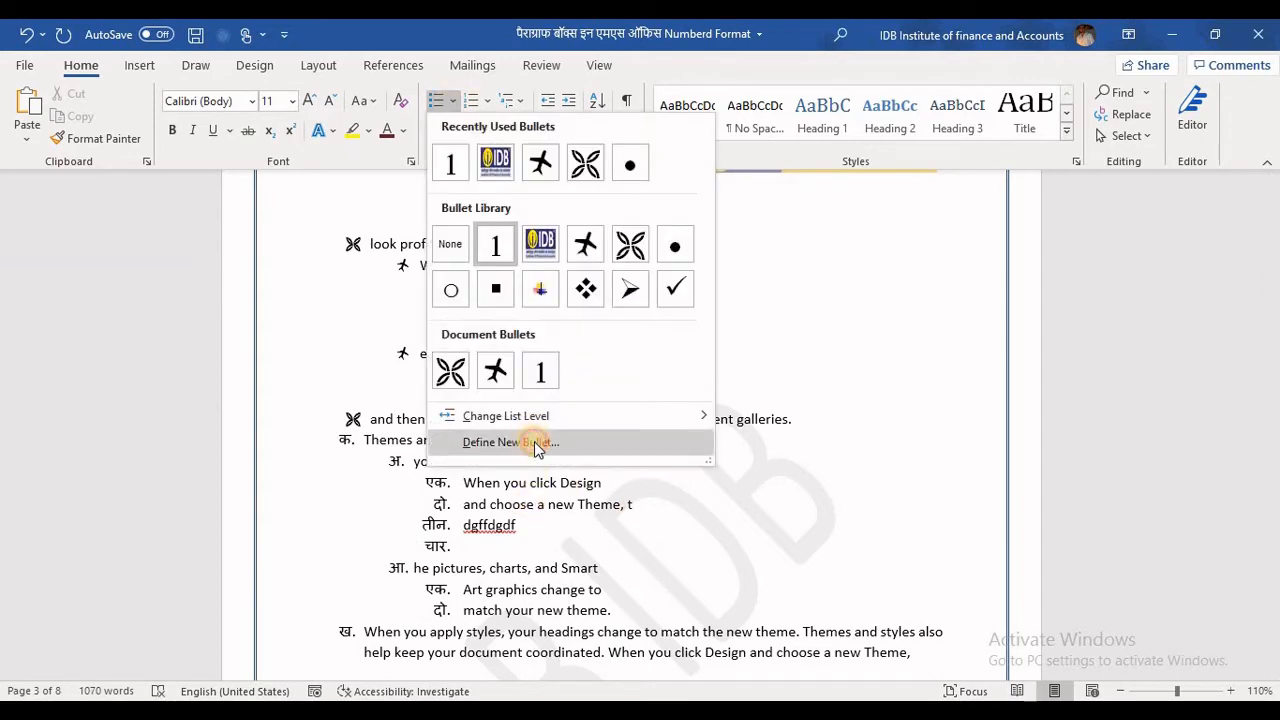
{"action": "left_click", "coordinate": [536, 444]}
{"action": "left_click", "coordinate": [492, 245]}
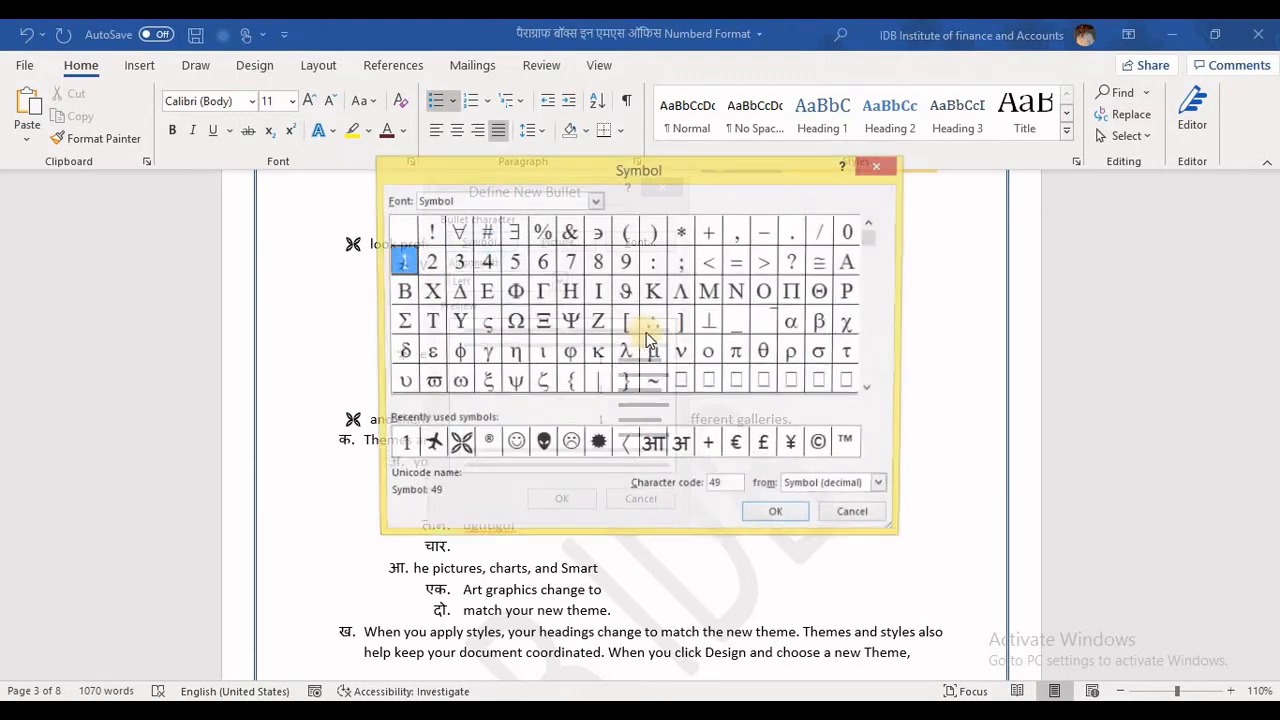
{"action": "mouse_move", "coordinate": [871, 234]}
{"action": "left_mouse_down"}
{"action": "mouse_move", "coordinate": [873, 292]}
{"action": "mouse_move", "coordinate": [861, 227]}
{"action": "left_mouse_up"}
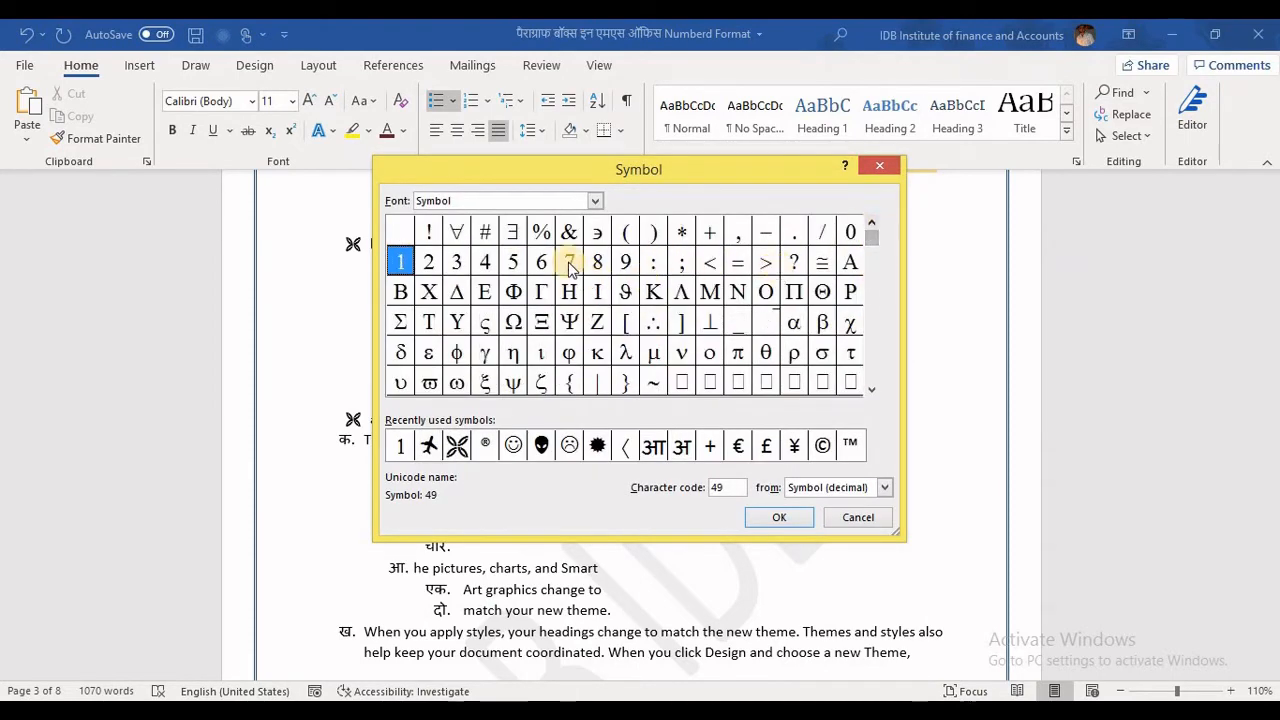
{"action": "left_click", "coordinate": [545, 263]}
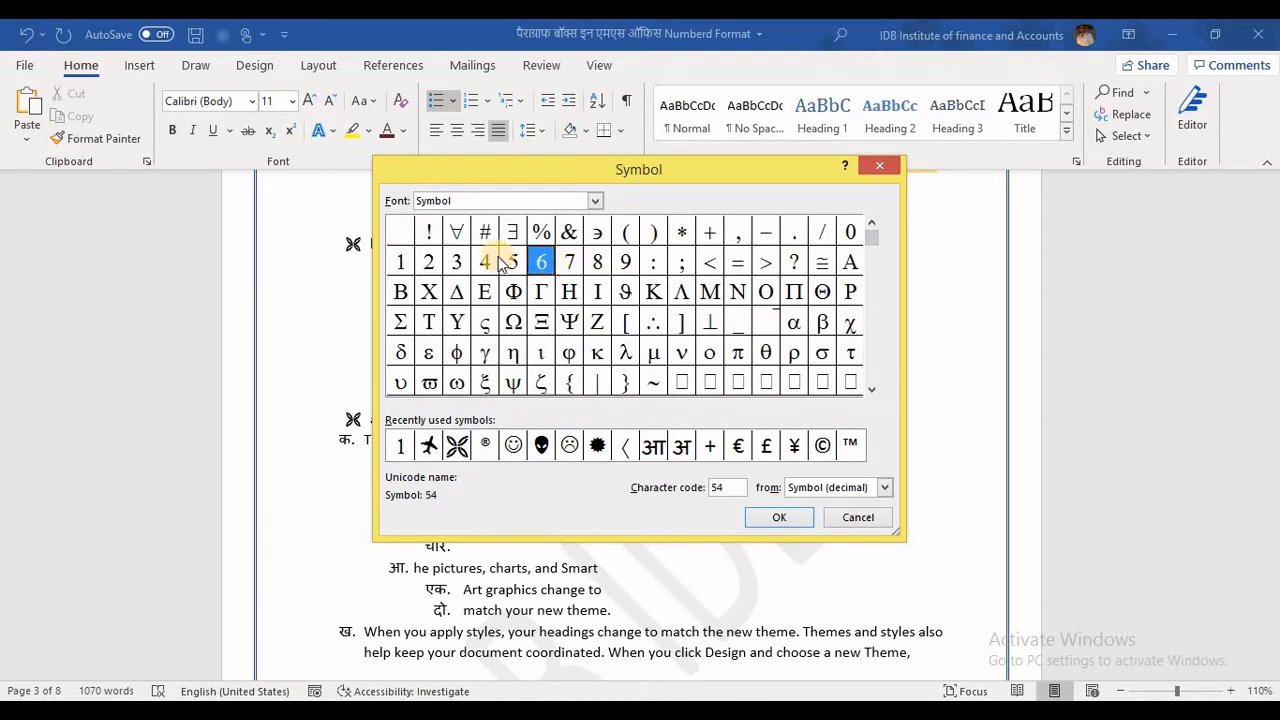
{"action": "left_click", "coordinate": [430, 262]}
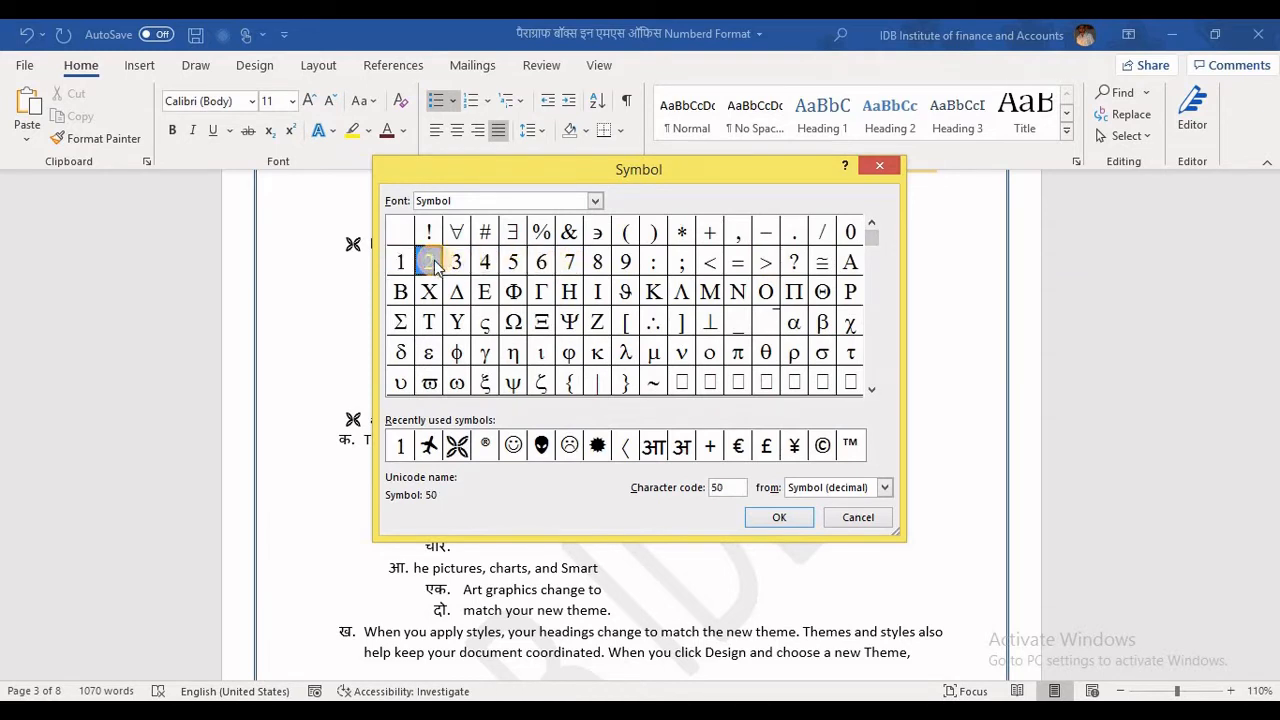
{"action": "left_click", "coordinate": [752, 516]}
{"action": "left_click", "coordinate": [562, 500]}
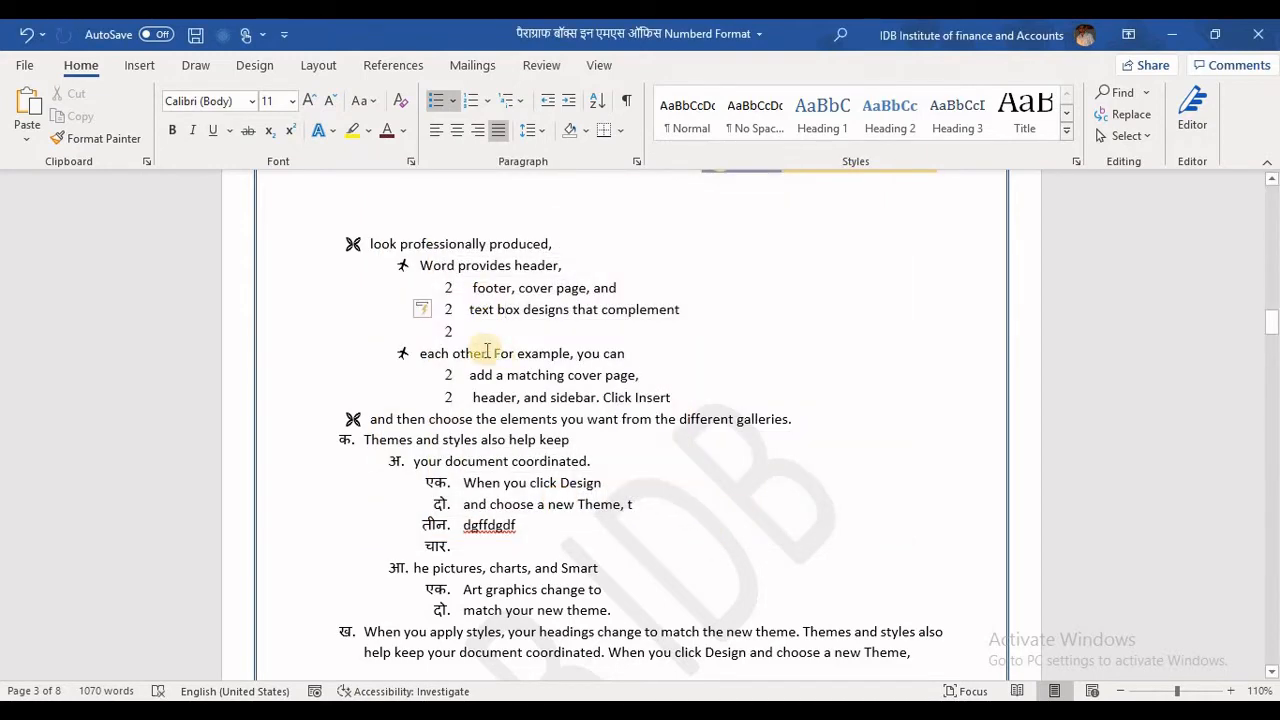
Step: Insert a level 3 numbered item reading "gdddfg" directly after the "dgffdgdf" item
{"action": "left_click", "coordinate": [528, 527]}
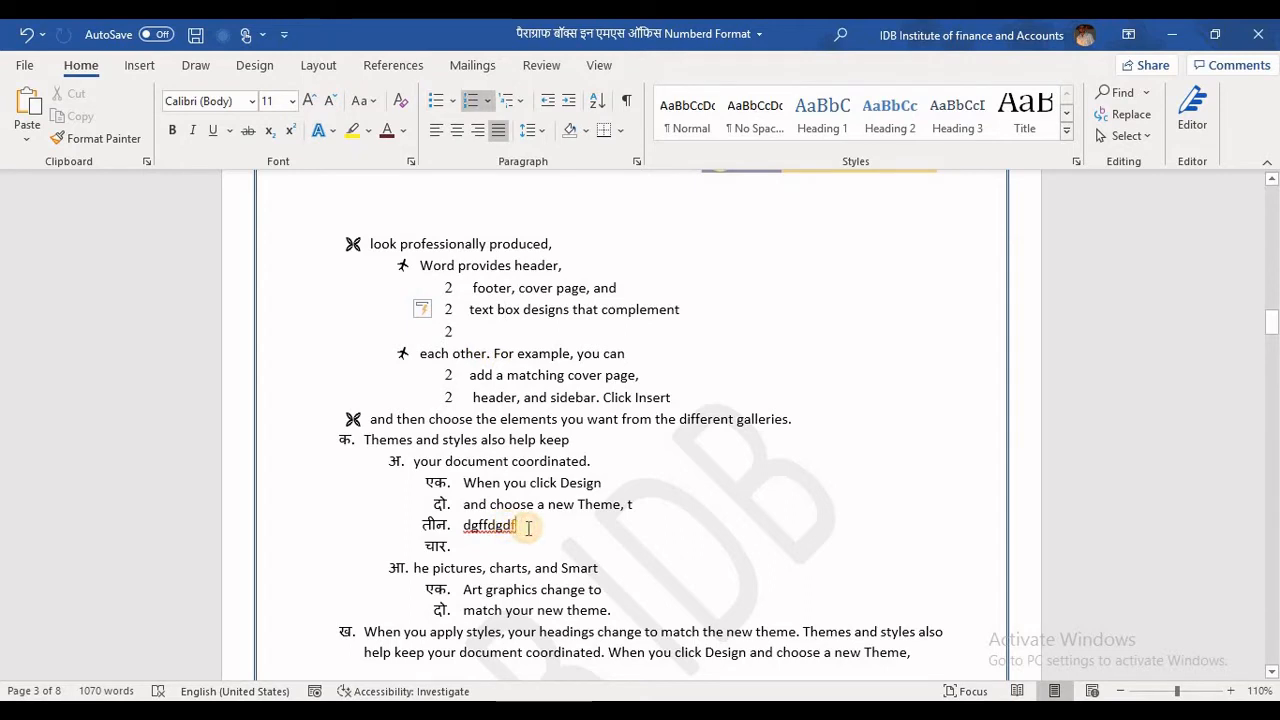
{"action": "key", "text": "Return"}
{"action": "type", "text": "gdddfg"}
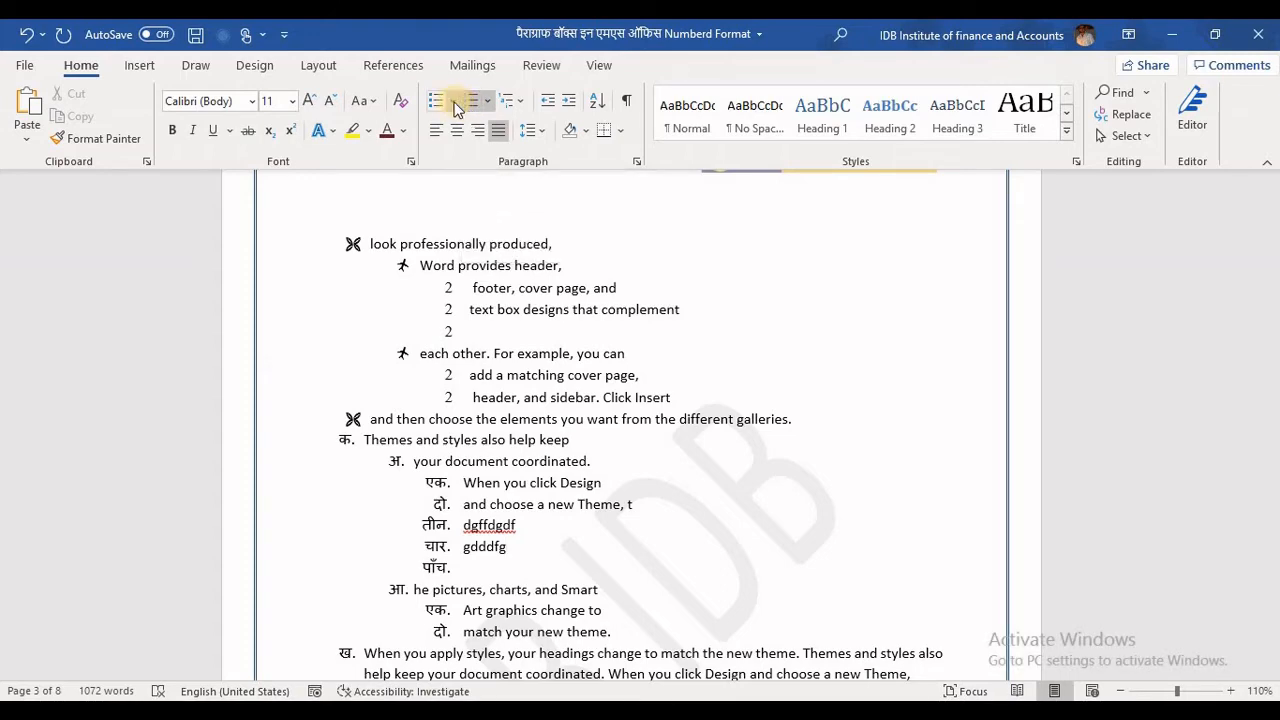
Step: Examine the multilevel list presets offered for the "the pictures, charts, and SmartArt graphics" paragraph below the numbered list
{"action": "scroll", "coordinate": [594, 611], "scroll_direction": "down", "scroll_amount": 2}
{"action": "scroll", "coordinate": [591, 590], "scroll_direction": "down", "scroll_amount": 2}
{"action": "scroll", "coordinate": [334, 521], "scroll_direction": "down", "scroll_amount": 2}
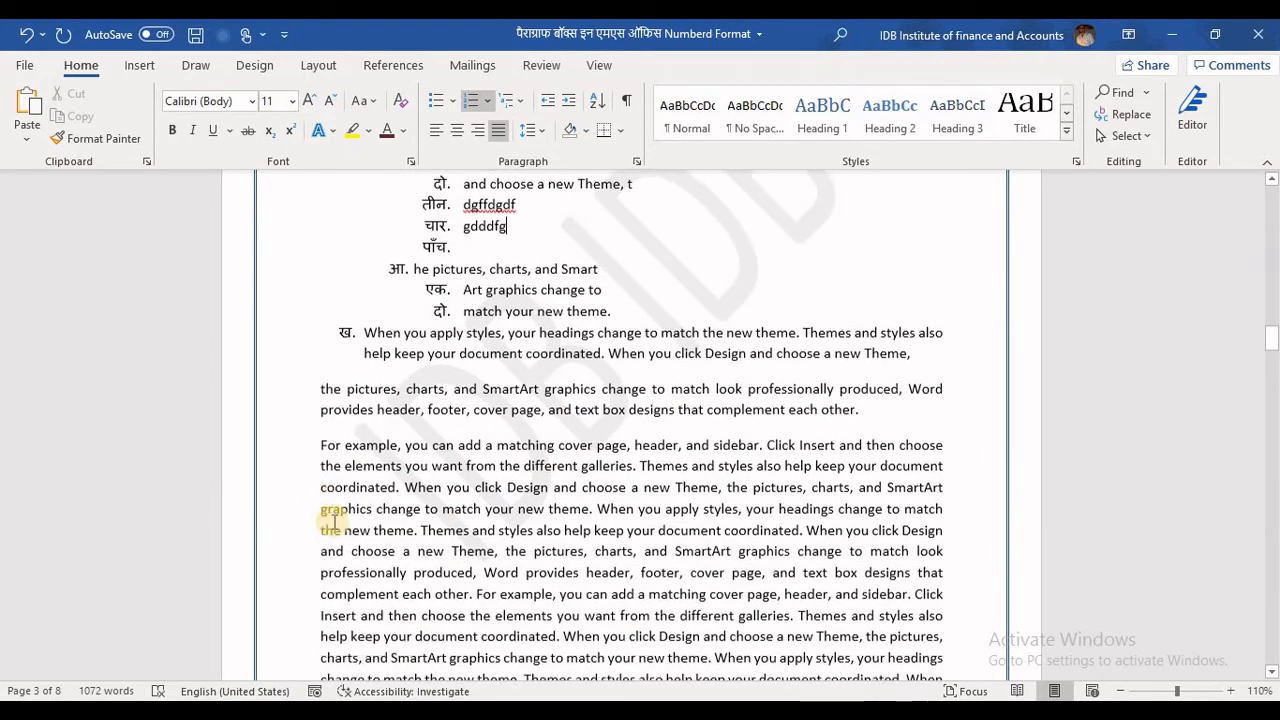
{"action": "left_click", "coordinate": [320, 375]}
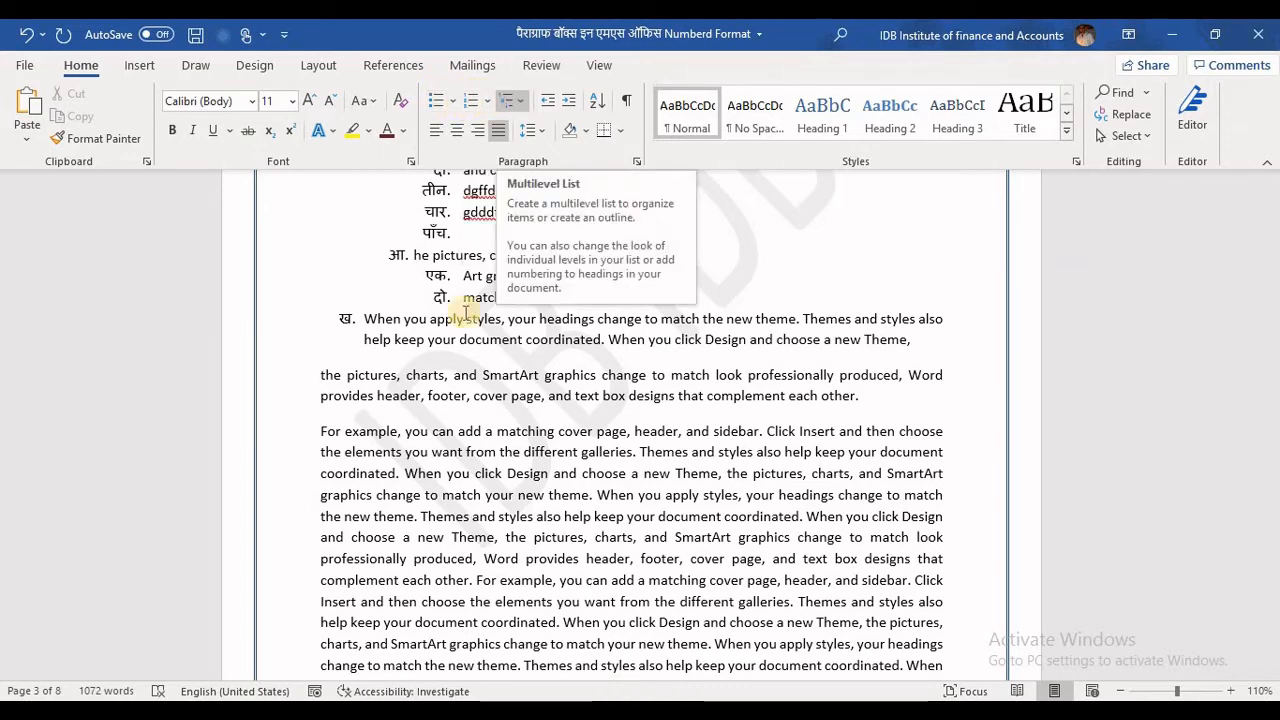
{"action": "scroll", "coordinate": [450, 452], "scroll_direction": "up", "scroll_amount": 5}
{"action": "scroll", "coordinate": [403, 337], "scroll_direction": "down", "scroll_amount": 3}
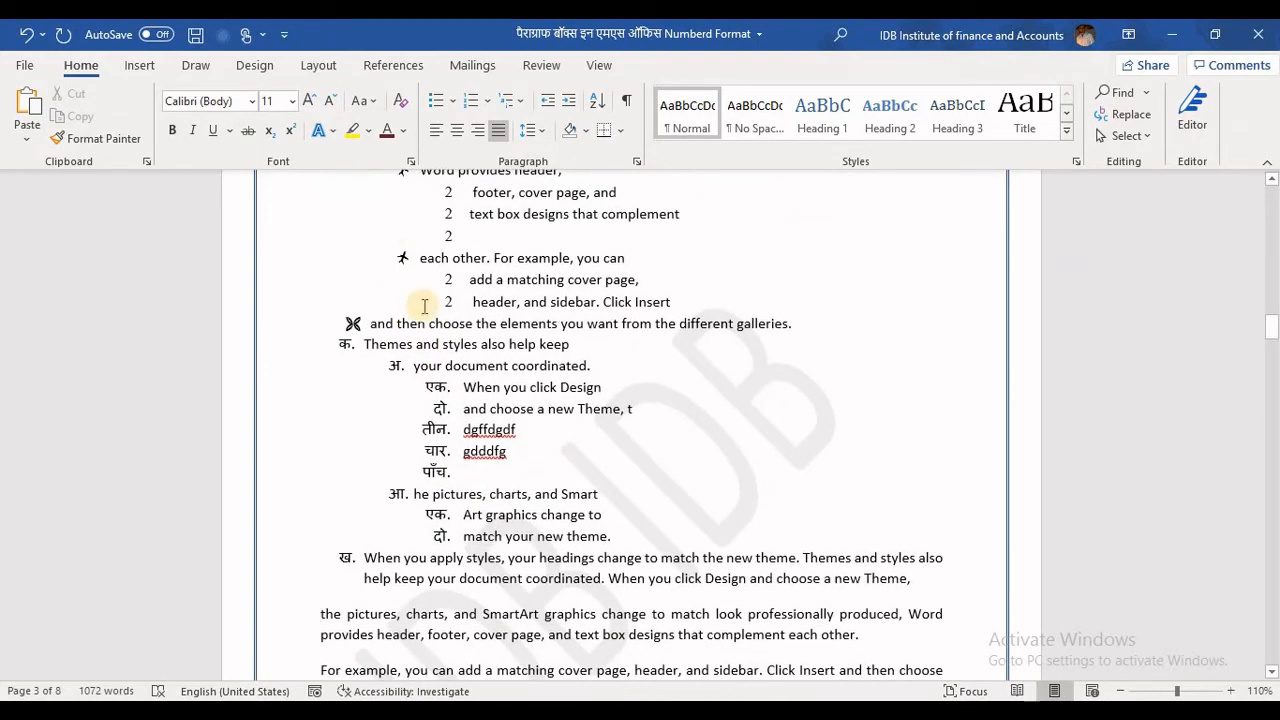
{"action": "scroll", "coordinate": [330, 425], "scroll_direction": "down", "scroll_amount": 2}
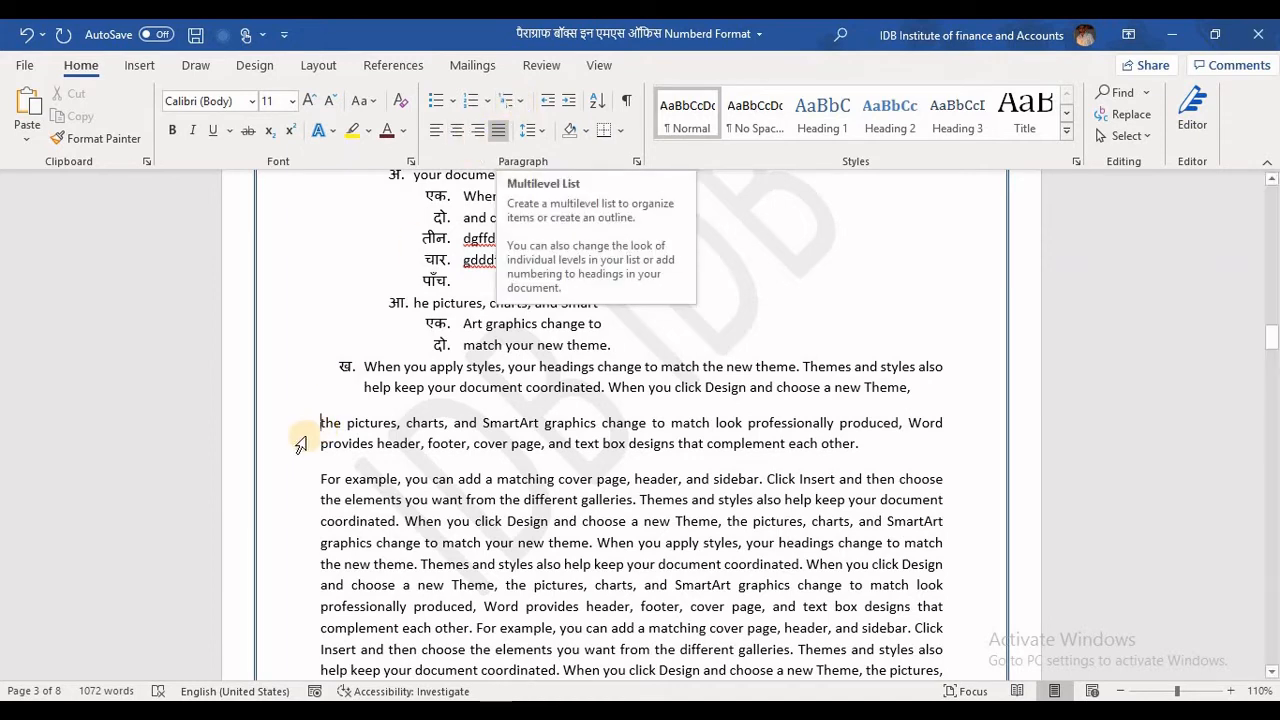
{"action": "left_click", "coordinate": [332, 424]}
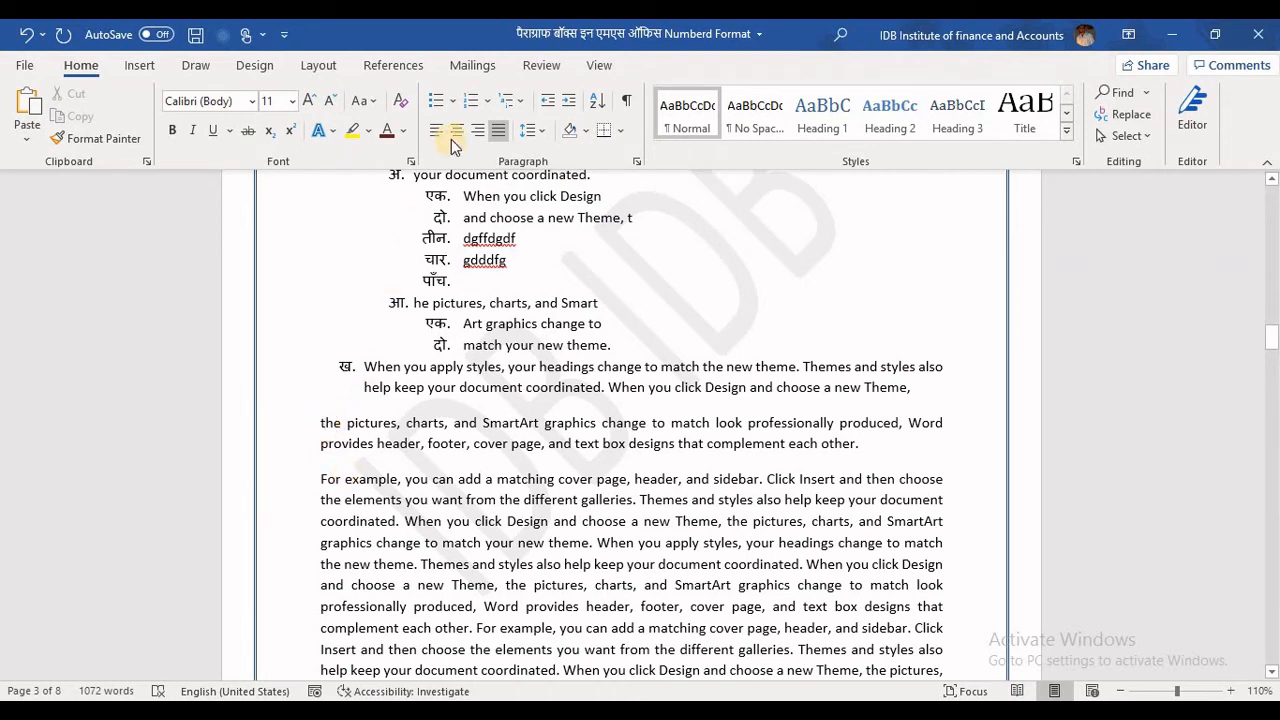
{"action": "left_click", "coordinate": [520, 104]}
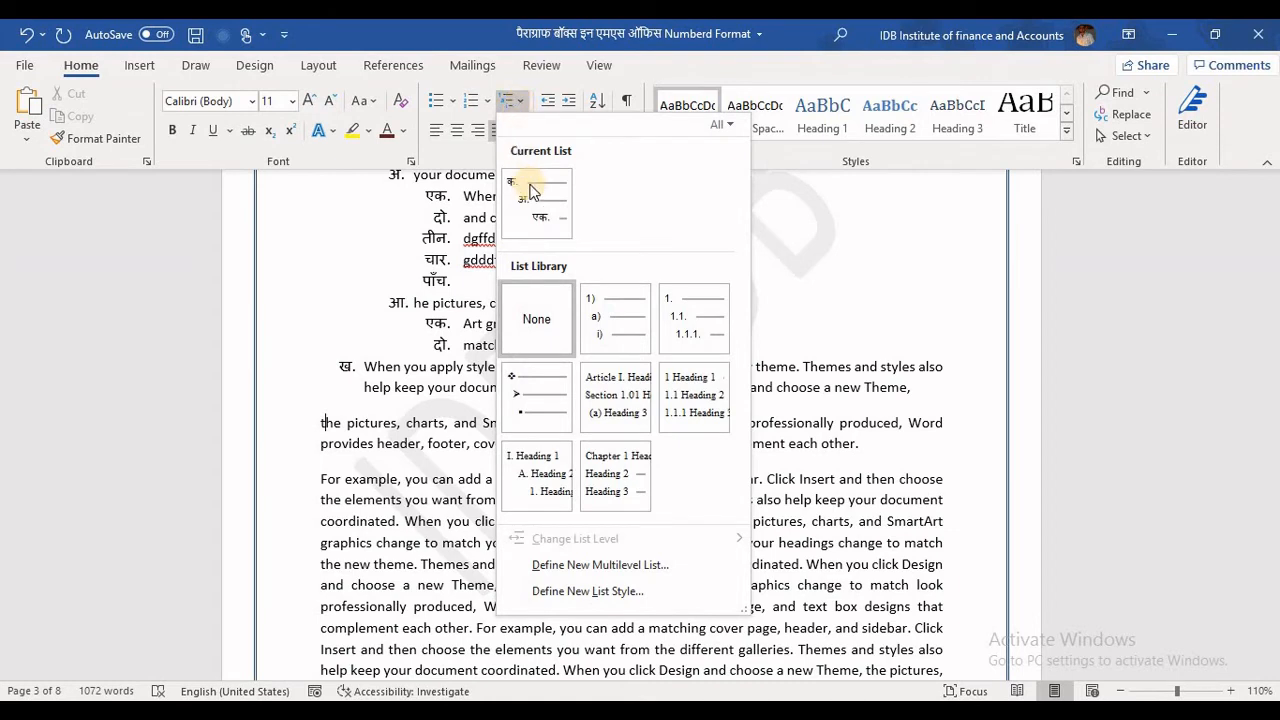
{"action": "mouse_move", "coordinate": [531, 193]}
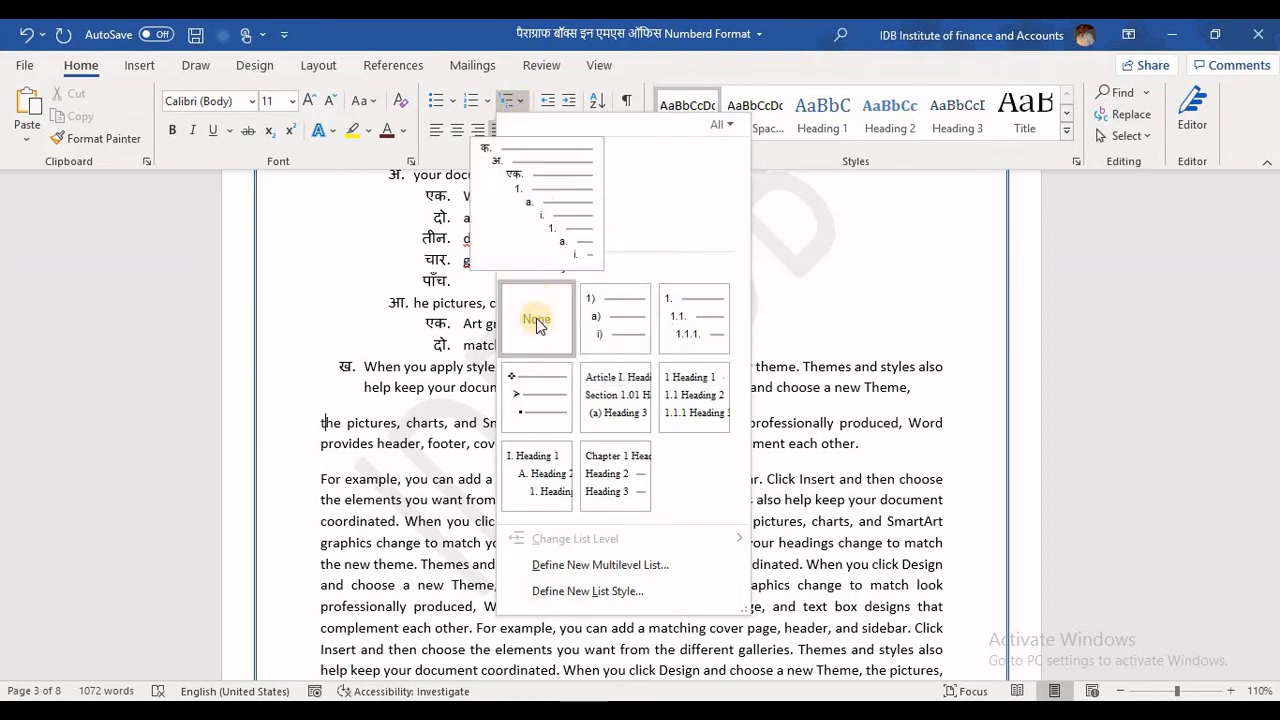
{"action": "mouse_move", "coordinate": [628, 338]}
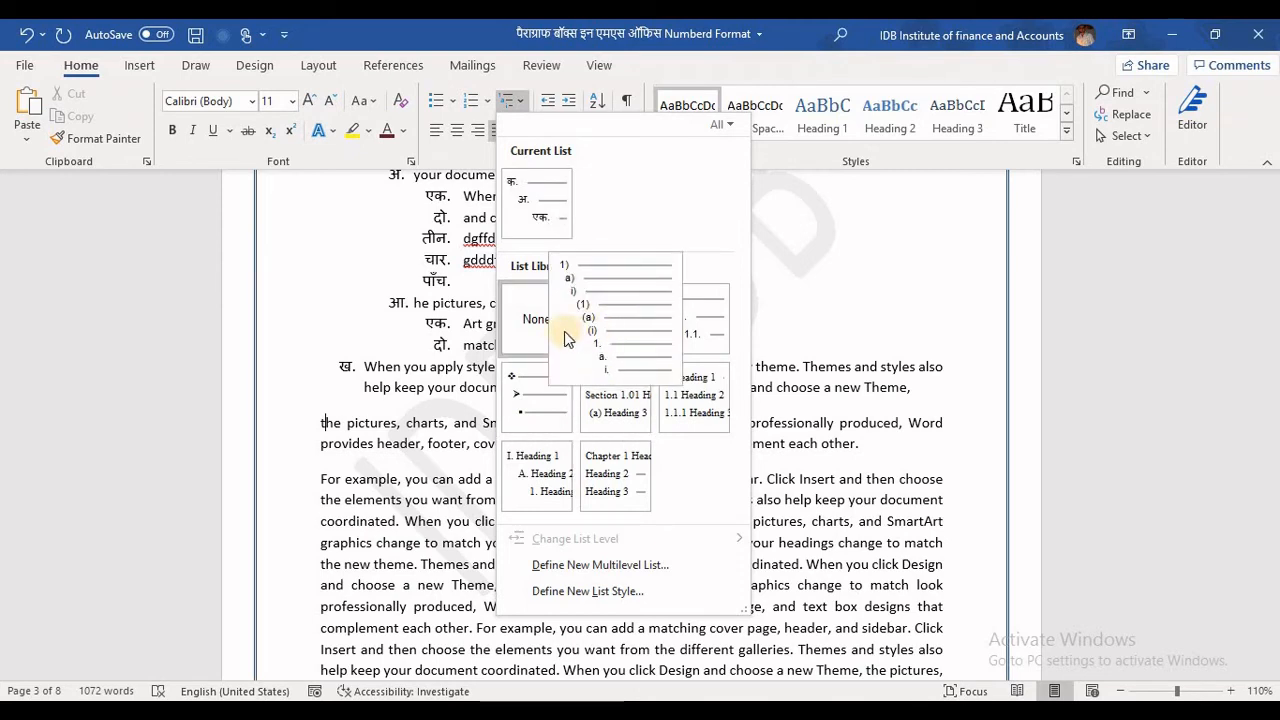
{"action": "mouse_move", "coordinate": [694, 334]}
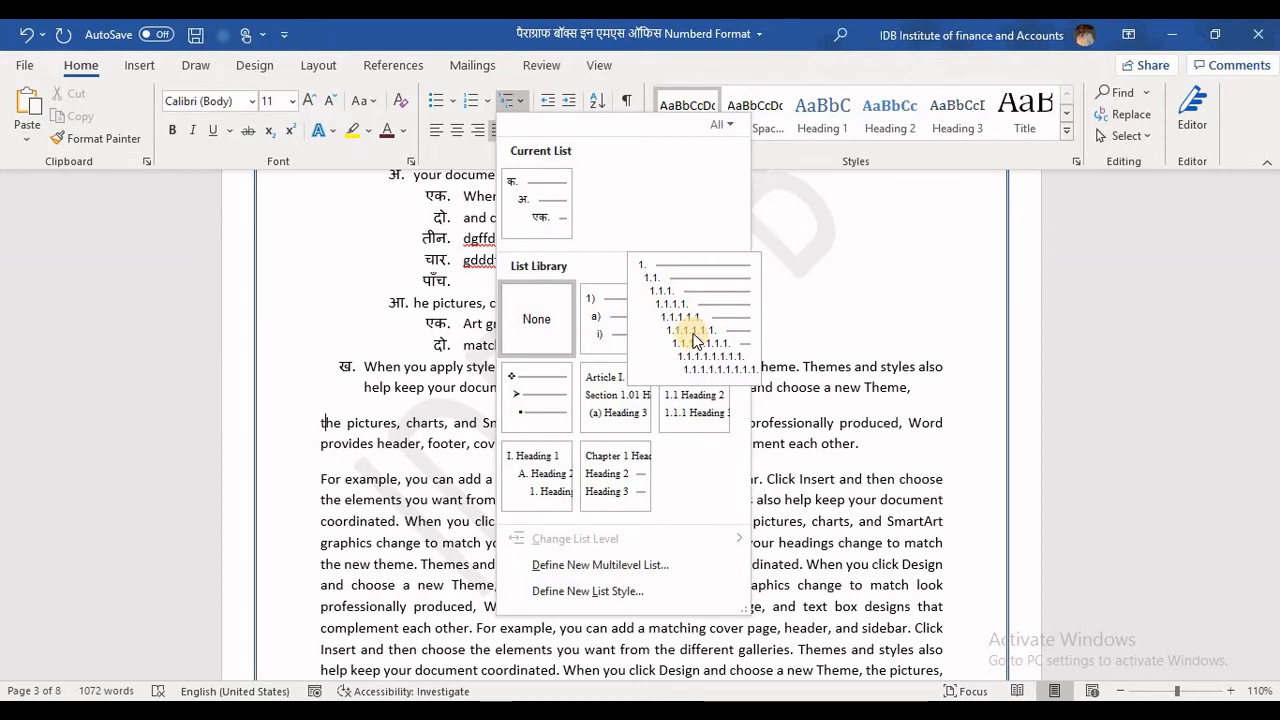
Step: Start defining a new multilevel list and set the level 1 number style to A, B, C, ..
{"action": "left_click", "coordinate": [611, 566]}
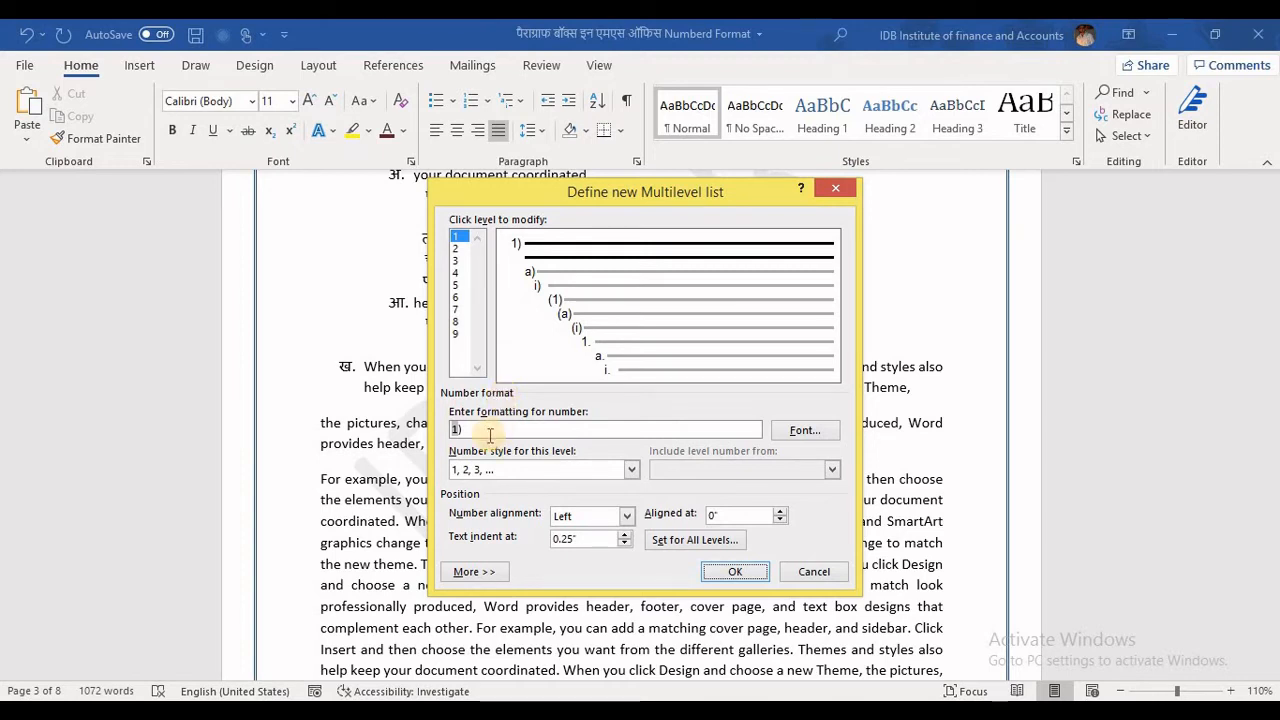
{"action": "left_click", "coordinate": [526, 470]}
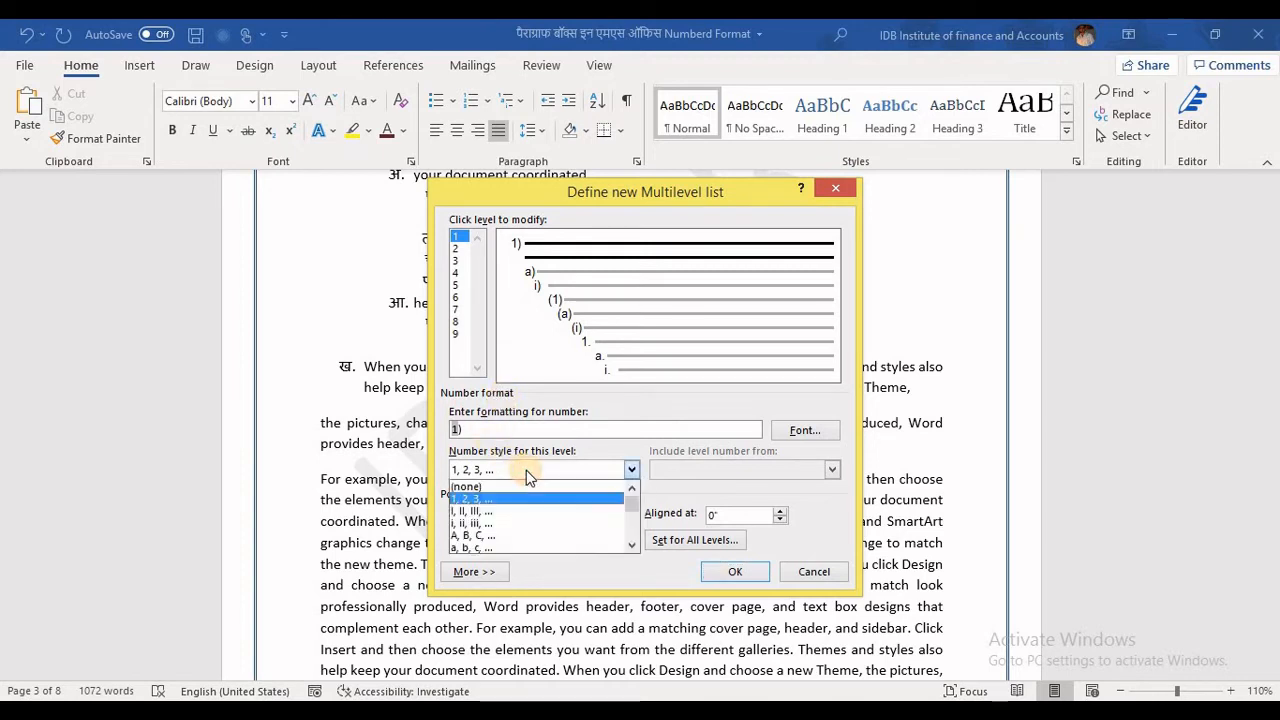
{"action": "left_click_drag", "start_coordinate": [636, 503], "coordinate": [636, 509]}
{"action": "scroll", "coordinate": [636, 508], "scroll_direction": "up", "scroll_amount": 1}
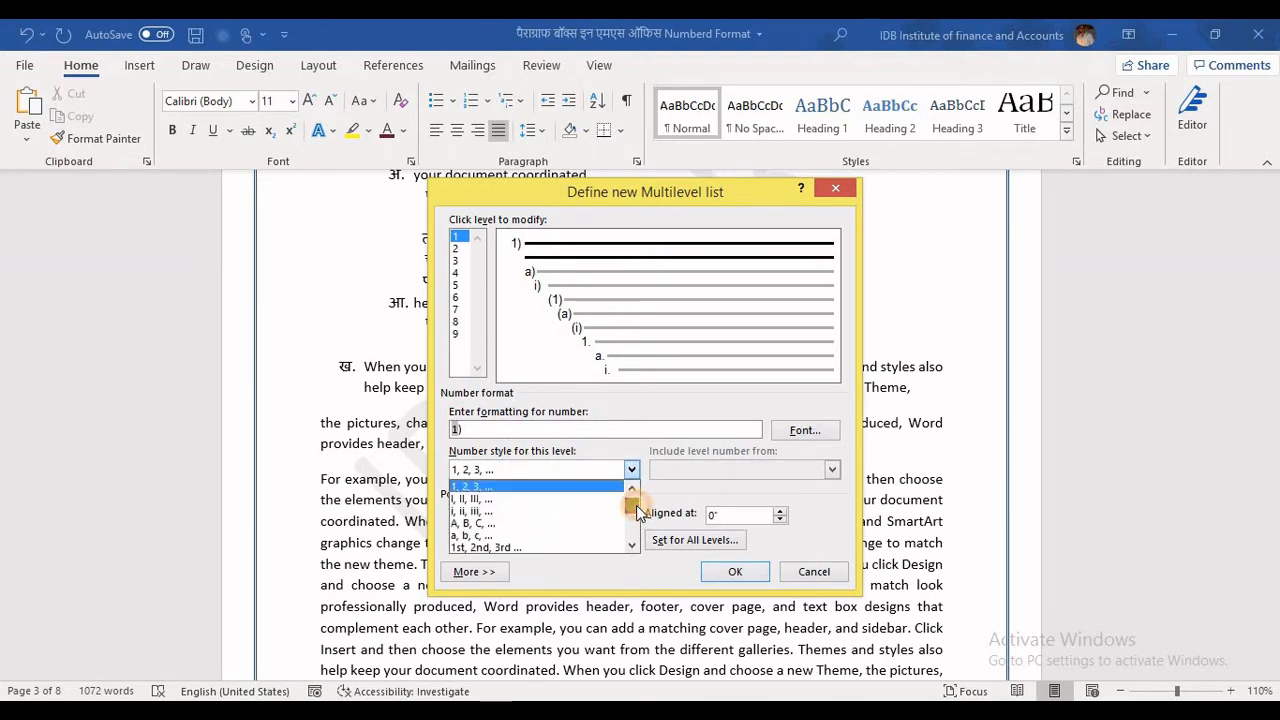
{"action": "left_click", "coordinate": [530, 524]}
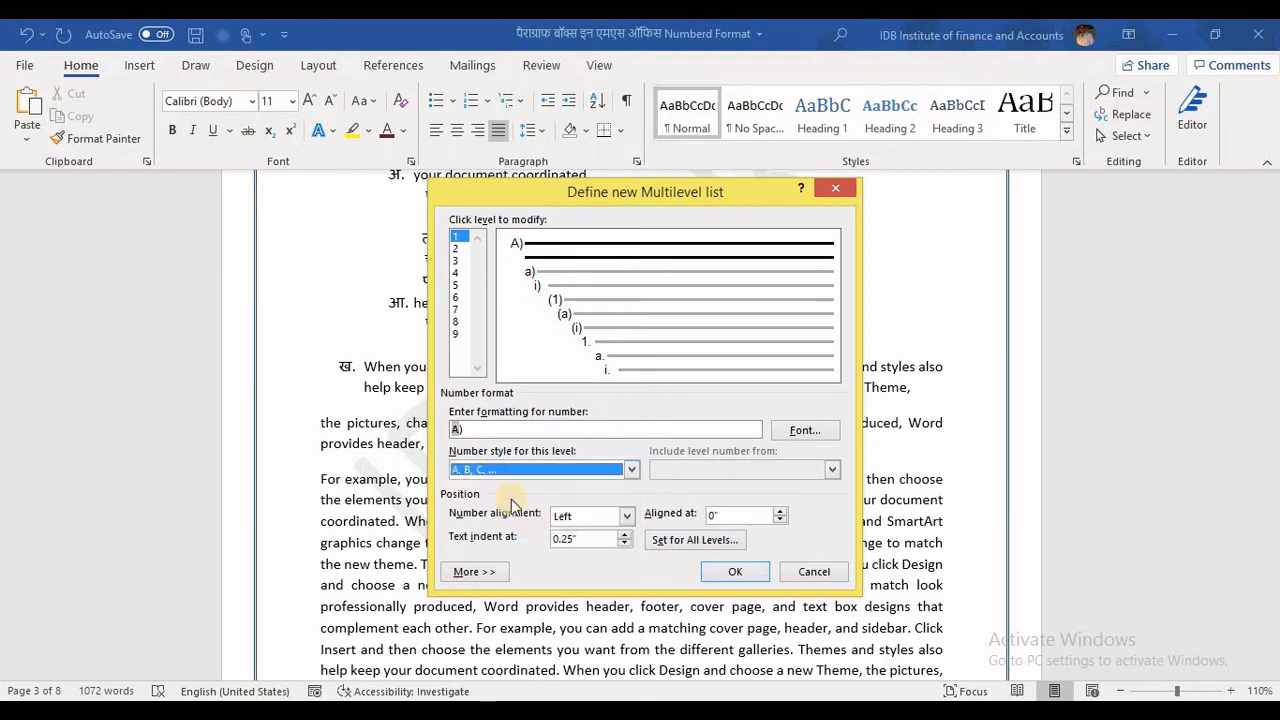
Step: Set the font color of the level 1 number to standard red in the new multilevel list
{"action": "left_click", "coordinate": [806, 431]}
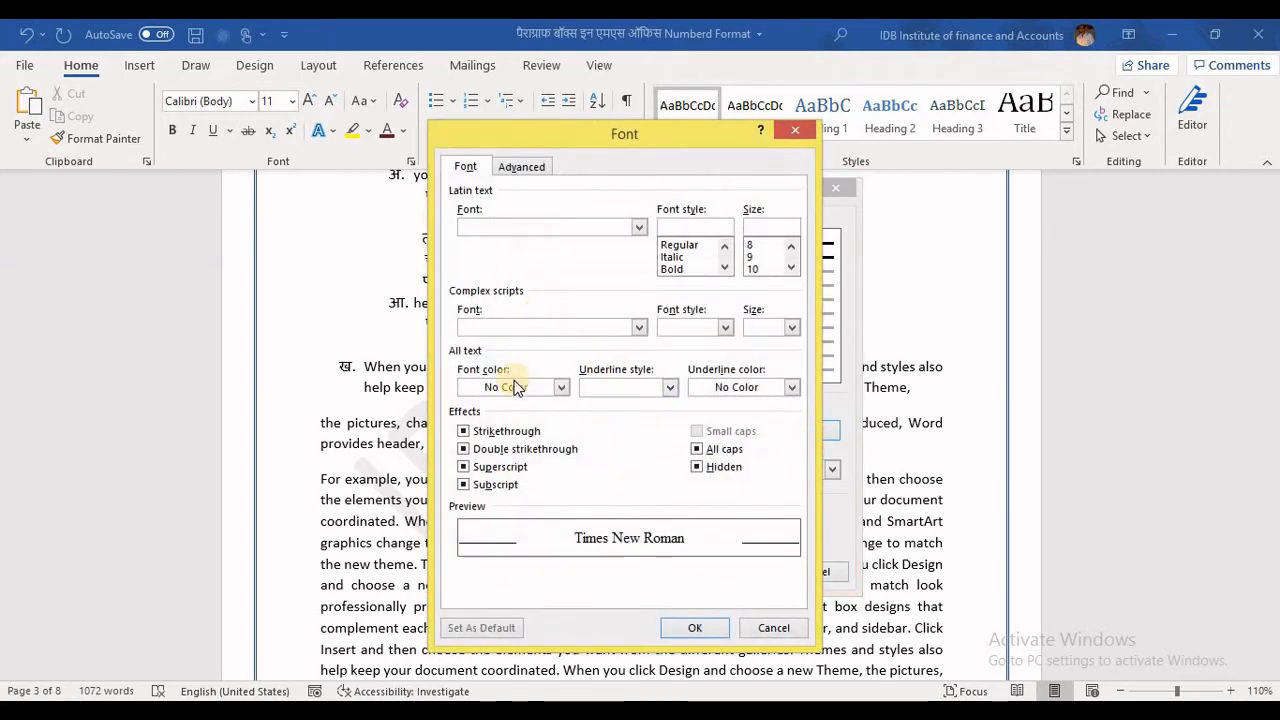
{"action": "left_click", "coordinate": [558, 387]}
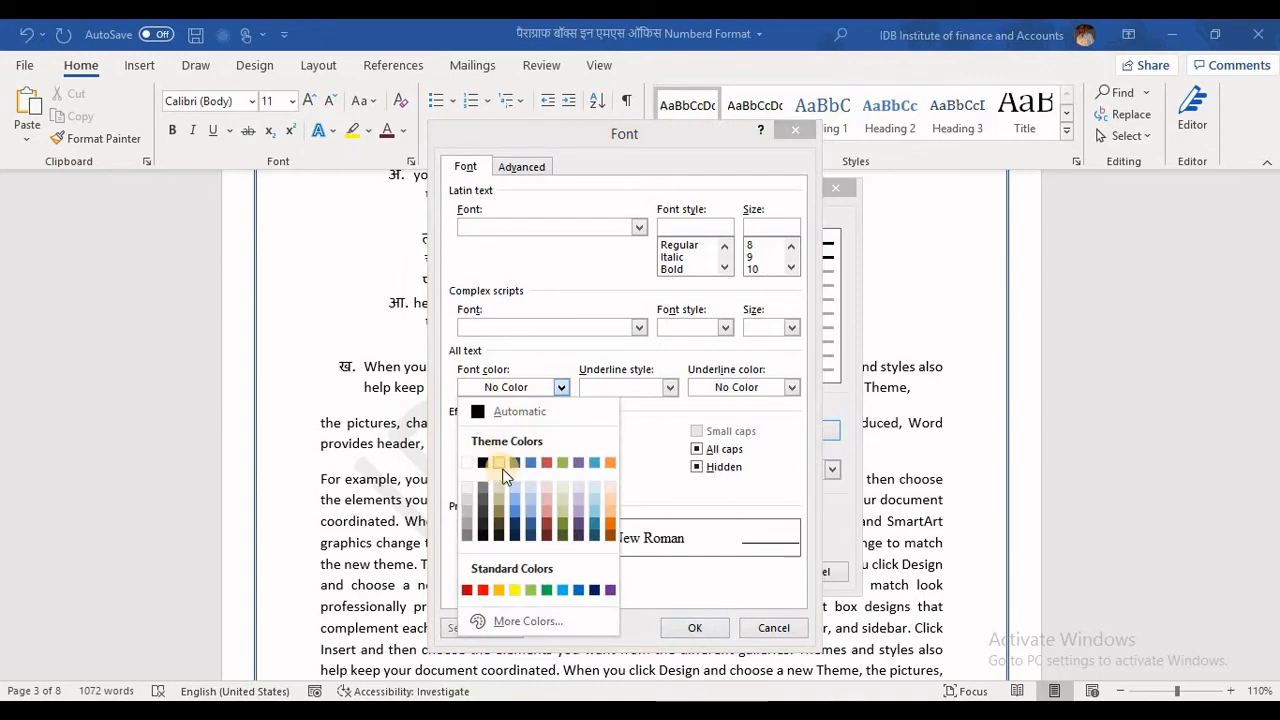
{"action": "left_click", "coordinate": [482, 590]}
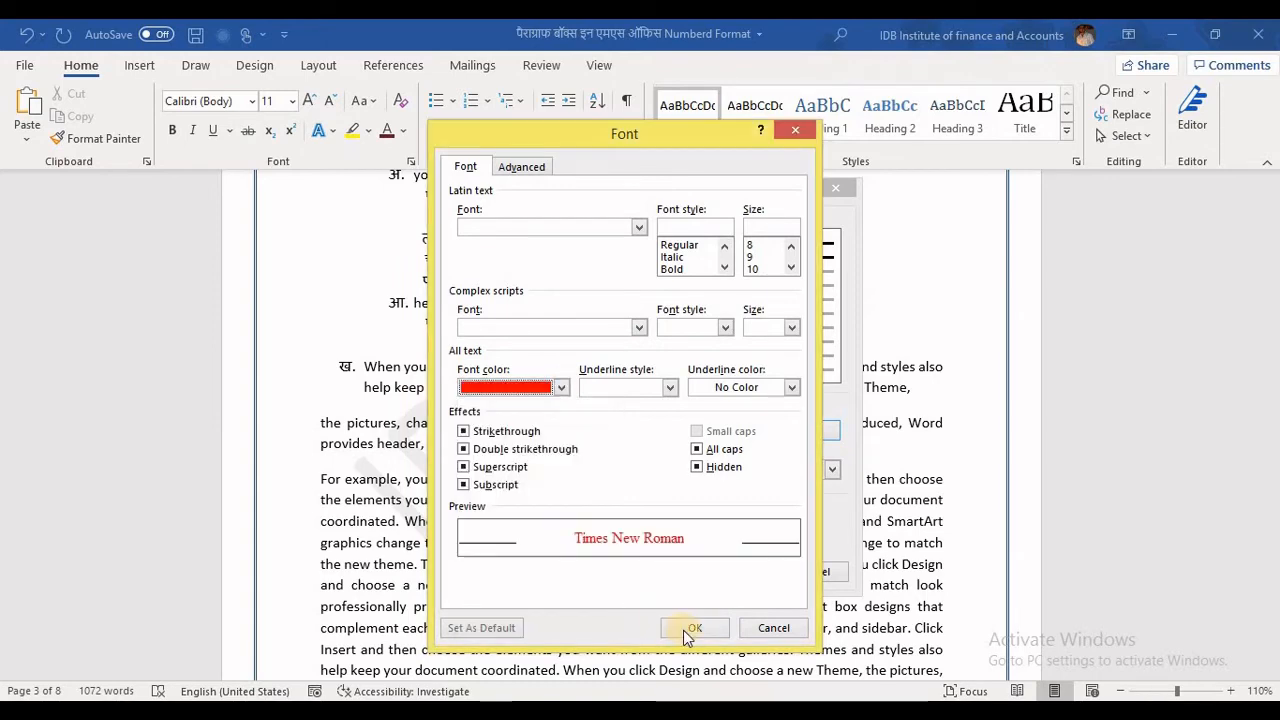
{"action": "left_click", "coordinate": [684, 629]}
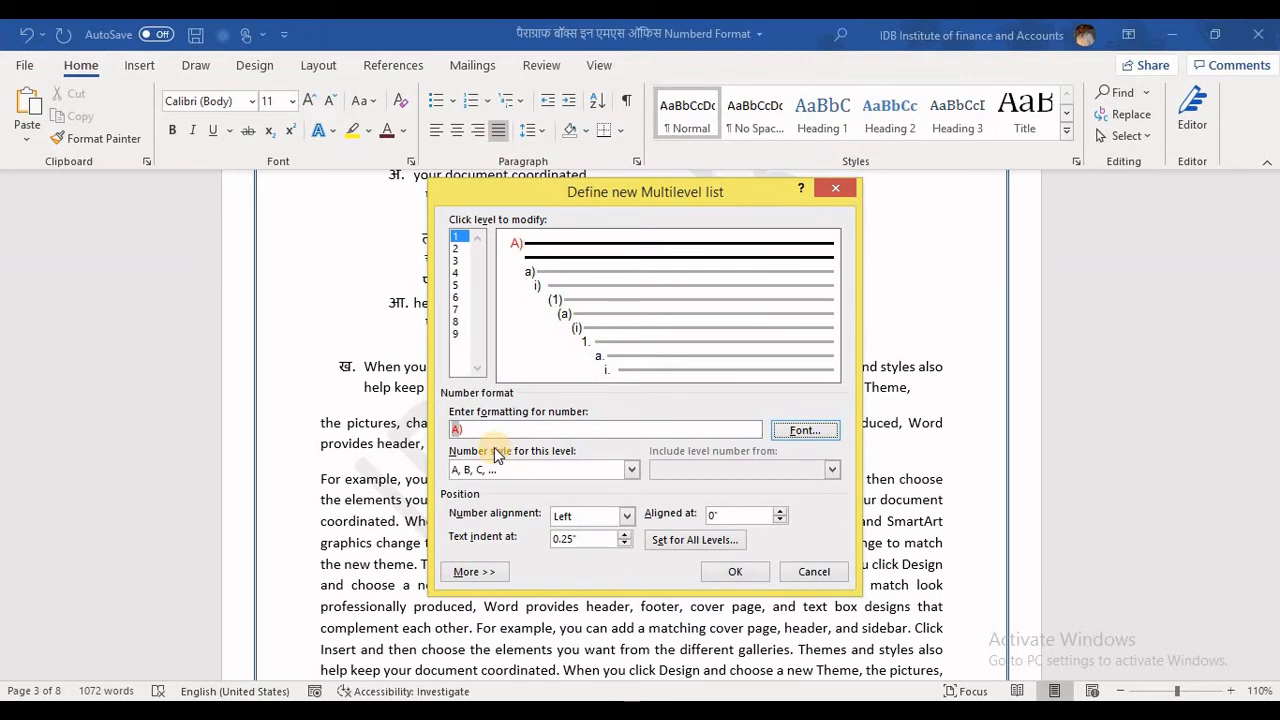
Step: Set the level 2 number style of the new multilevel list to 1, 2, 3, ..
{"action": "left_click", "coordinate": [458, 250]}
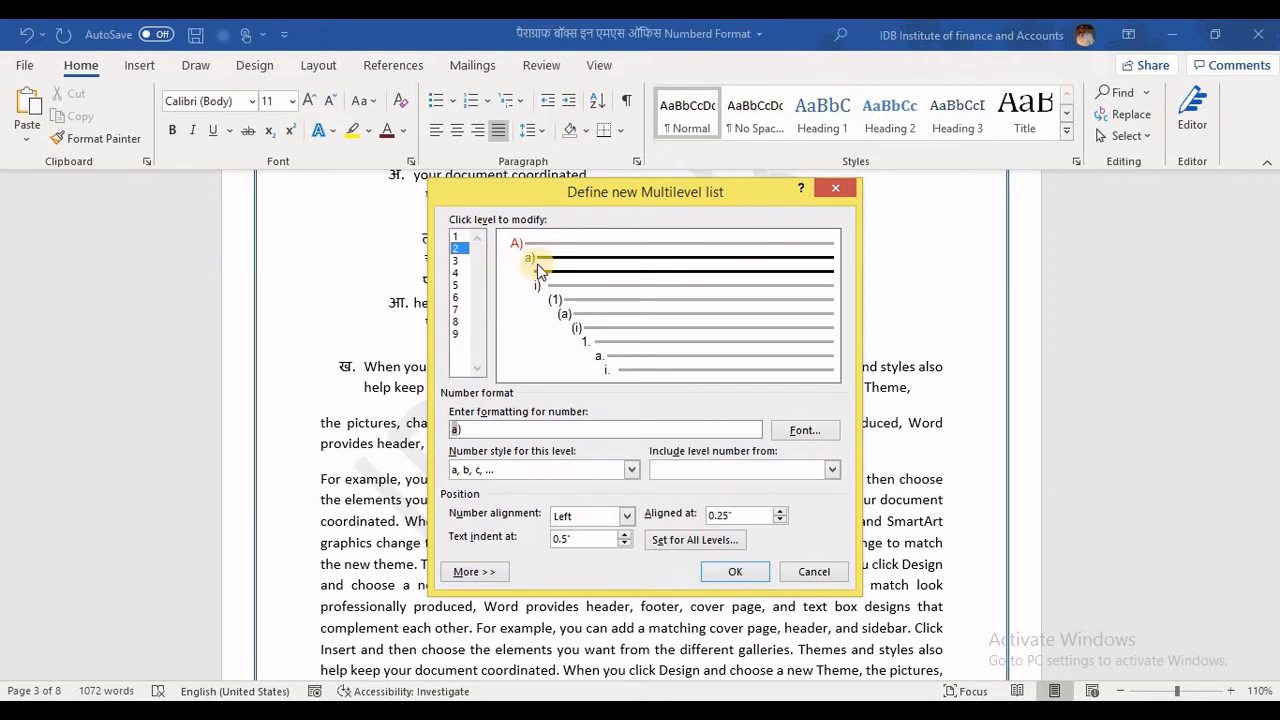
{"action": "left_click", "coordinate": [503, 475]}
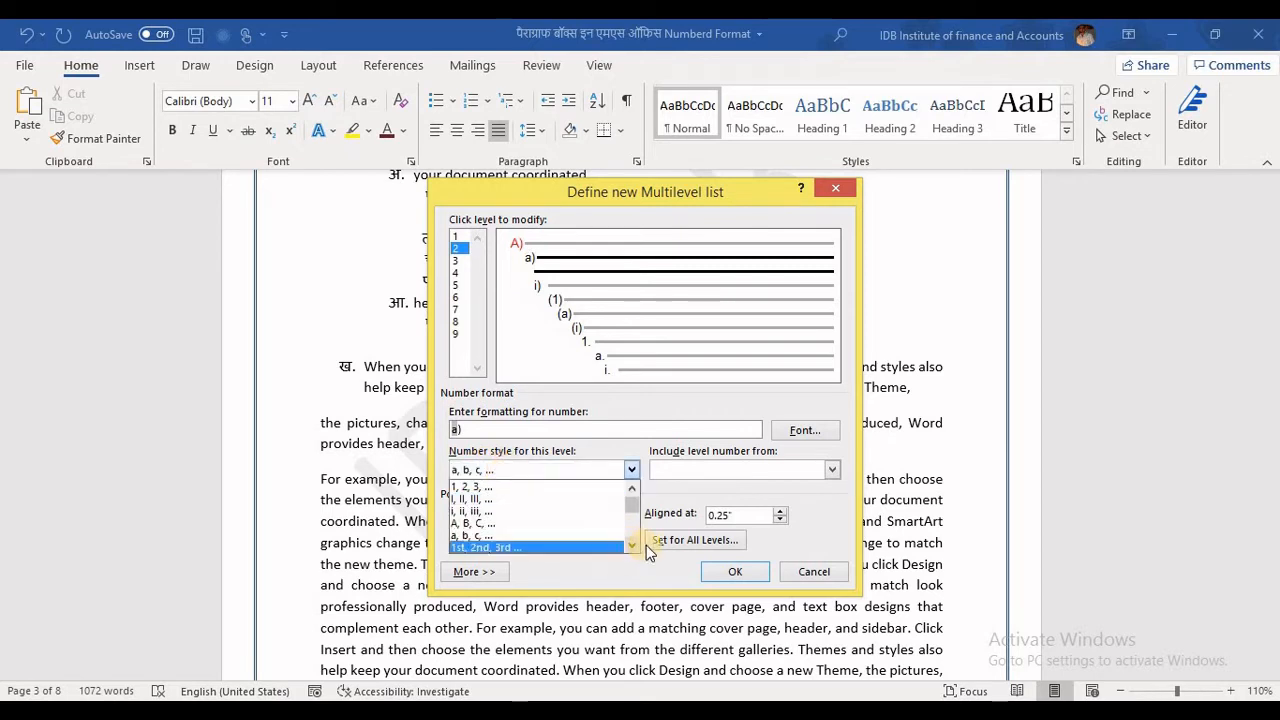
{"action": "scroll", "coordinate": [634, 505], "scroll_direction": "down", "scroll_amount": 2}
{"action": "scroll", "coordinate": [620, 504], "scroll_direction": "up", "scroll_amount": 3}
{"action": "left_click", "coordinate": [557, 498]}
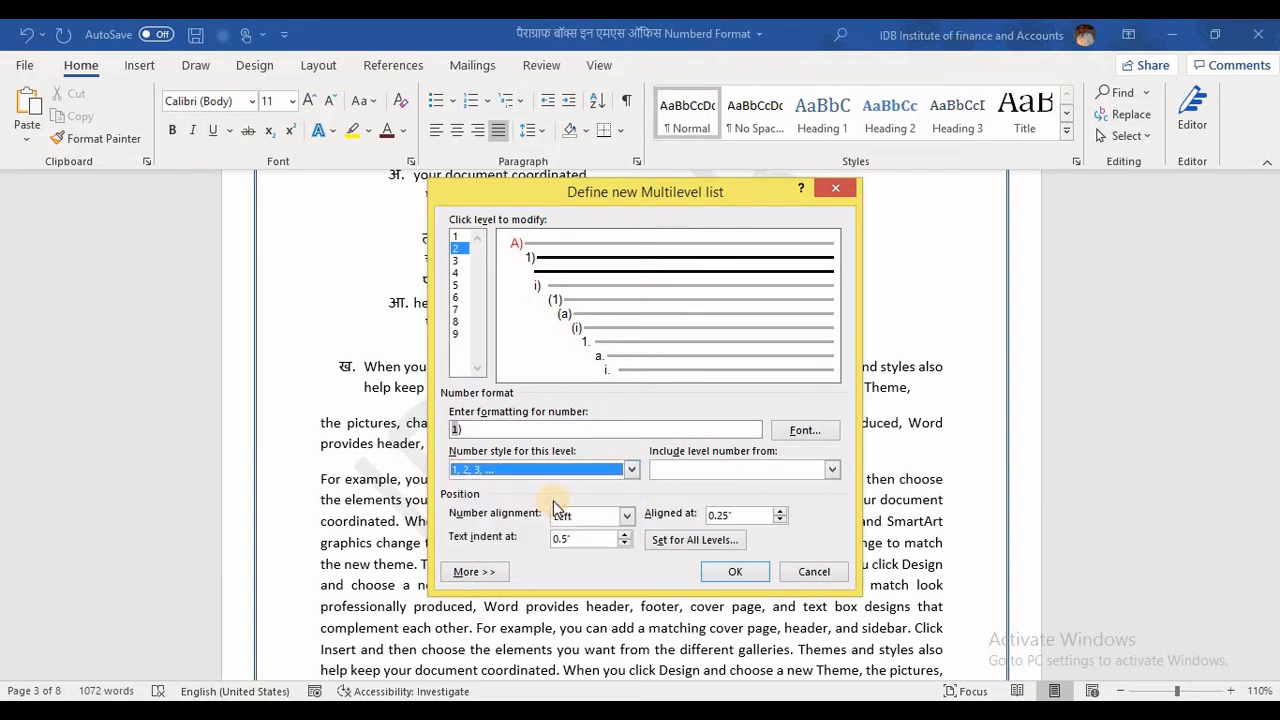
Step: Set the font color of the level 2 number to standard purple
{"action": "left_click", "coordinate": [789, 431]}
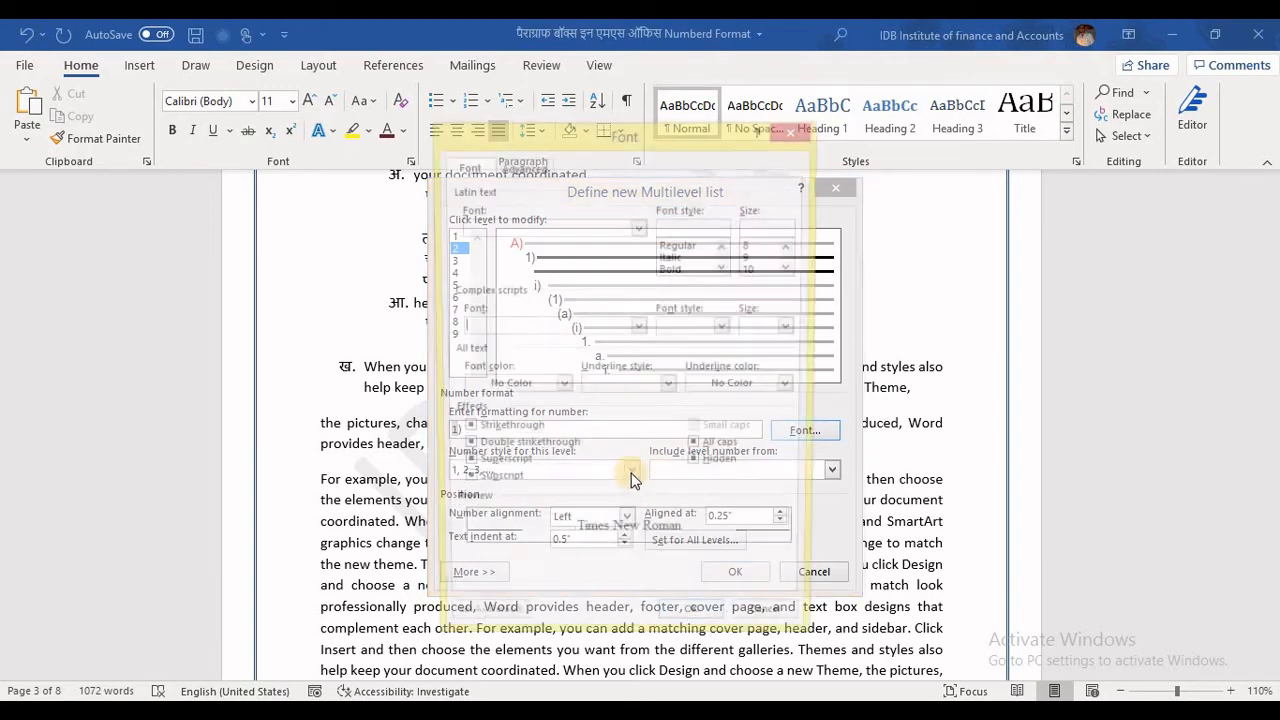
{"action": "left_click", "coordinate": [561, 387]}
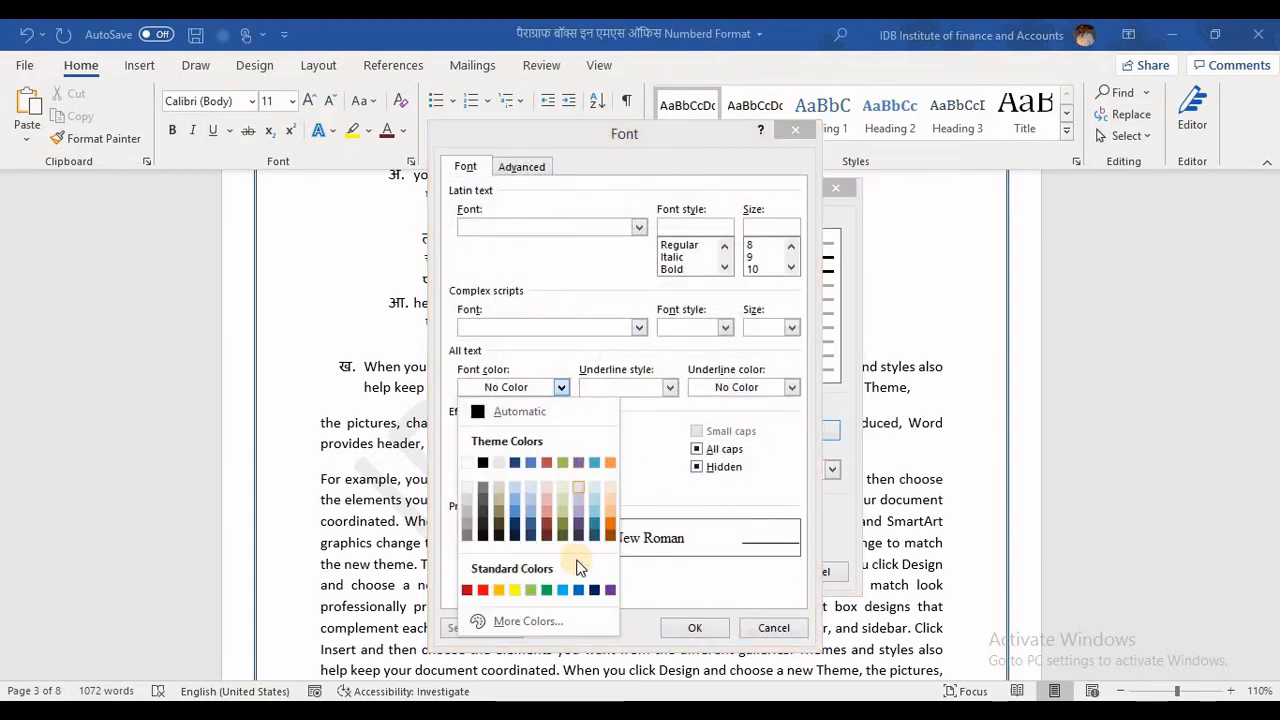
{"action": "left_click", "coordinate": [609, 590]}
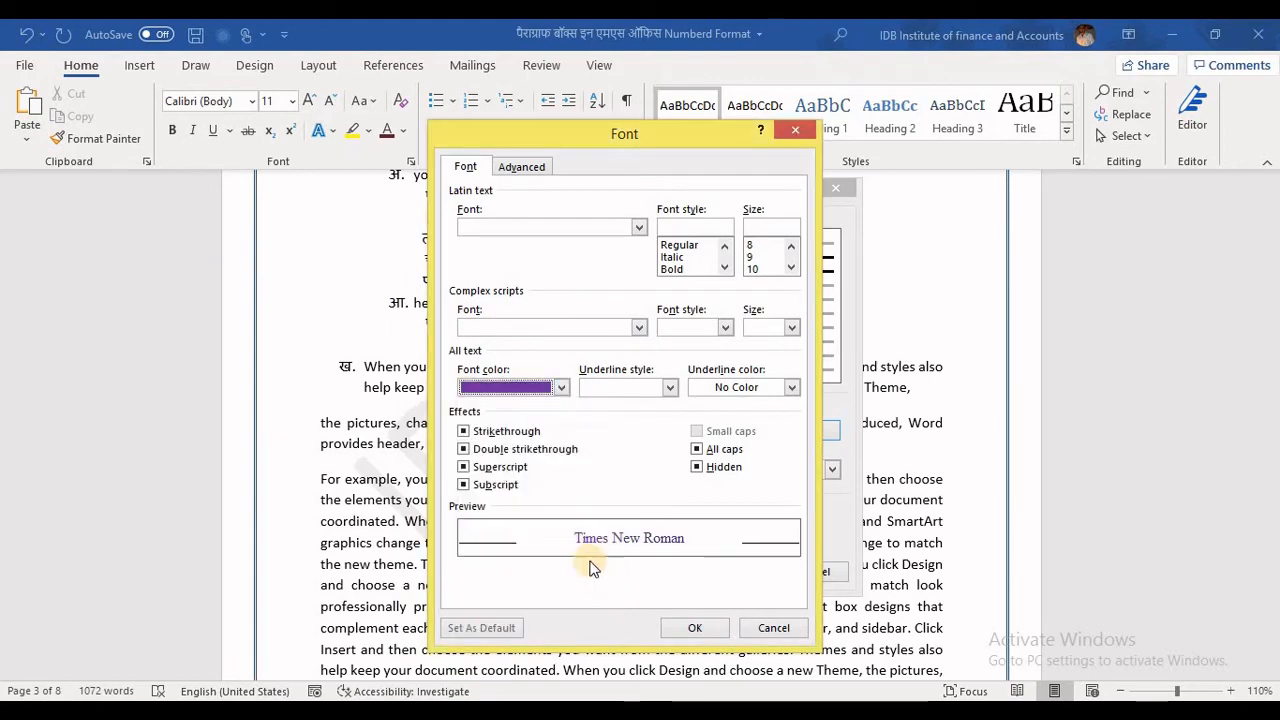
{"action": "left_click", "coordinate": [695, 627]}
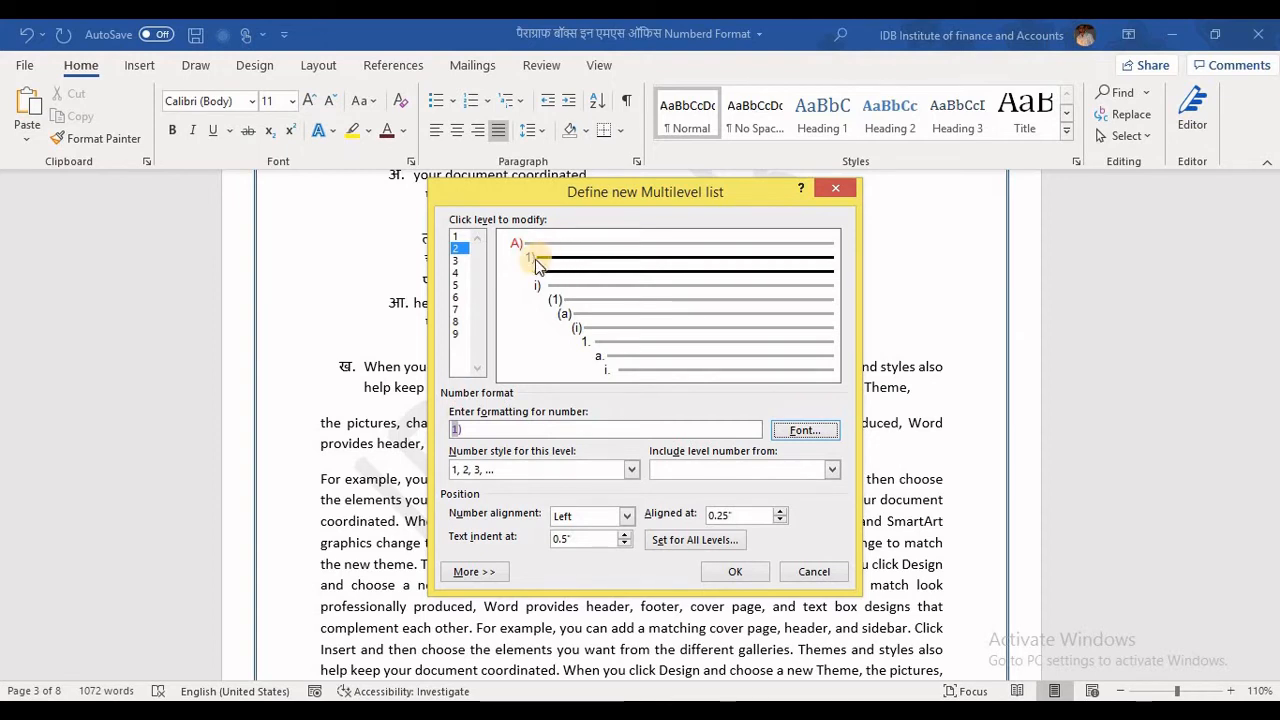
Step: Set the level 3 number style of the new multilevel list to the Hindi क,ख,ग,... format
{"action": "left_click", "coordinate": [456, 260]}
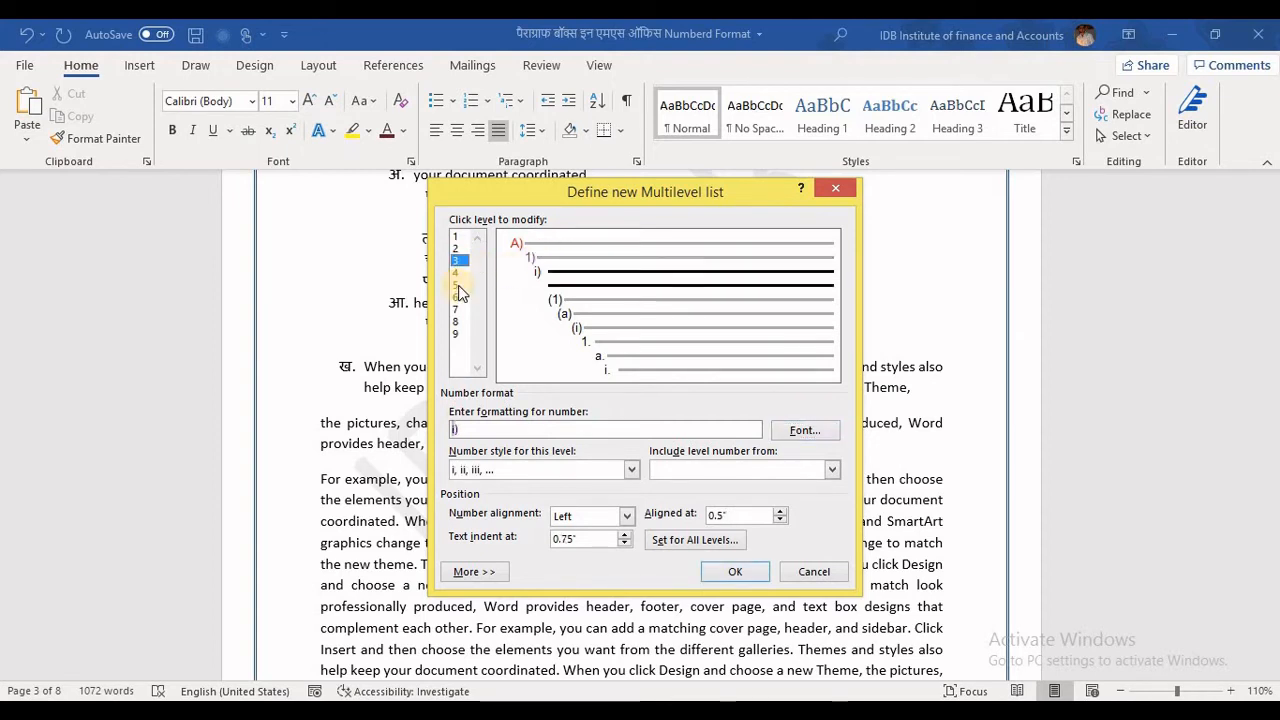
{"action": "left_click", "coordinate": [631, 469]}
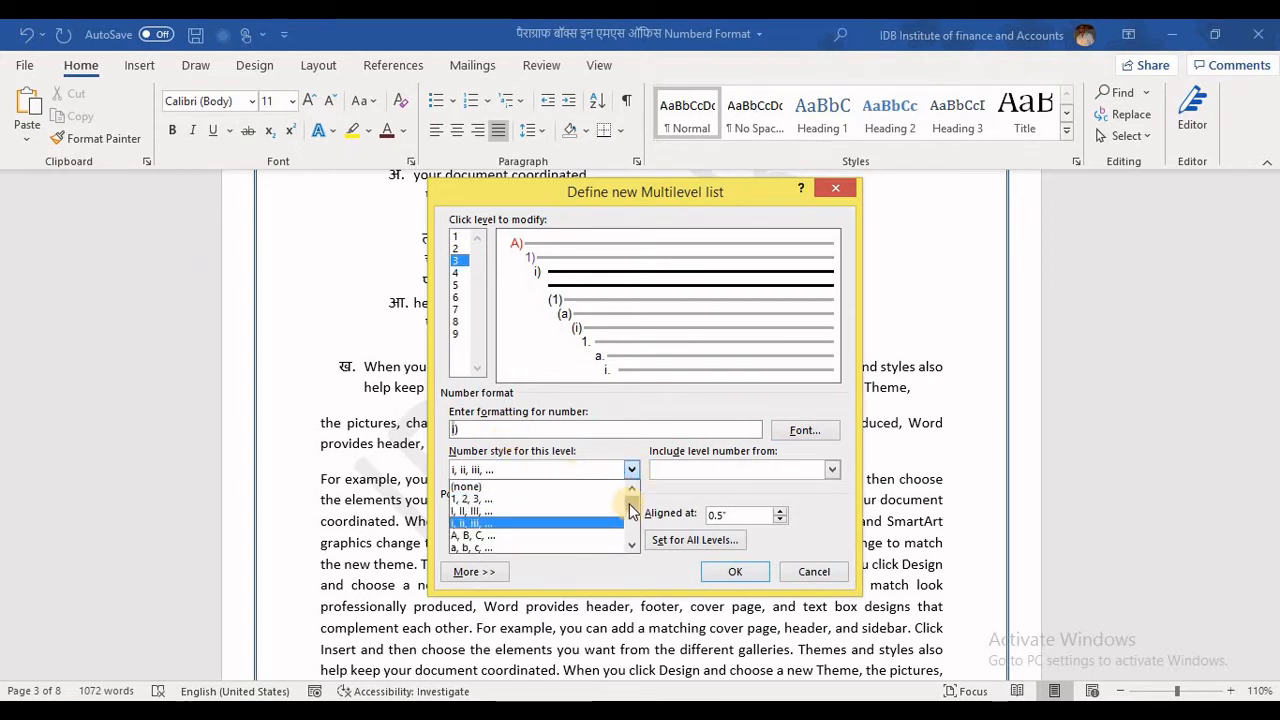
{"action": "scroll", "coordinate": [631, 512], "scroll_direction": "down", "scroll_amount": 2}
{"action": "scroll", "coordinate": [631, 512], "scroll_direction": "down", "scroll_amount": 3}
{"action": "left_click", "coordinate": [594, 512]}
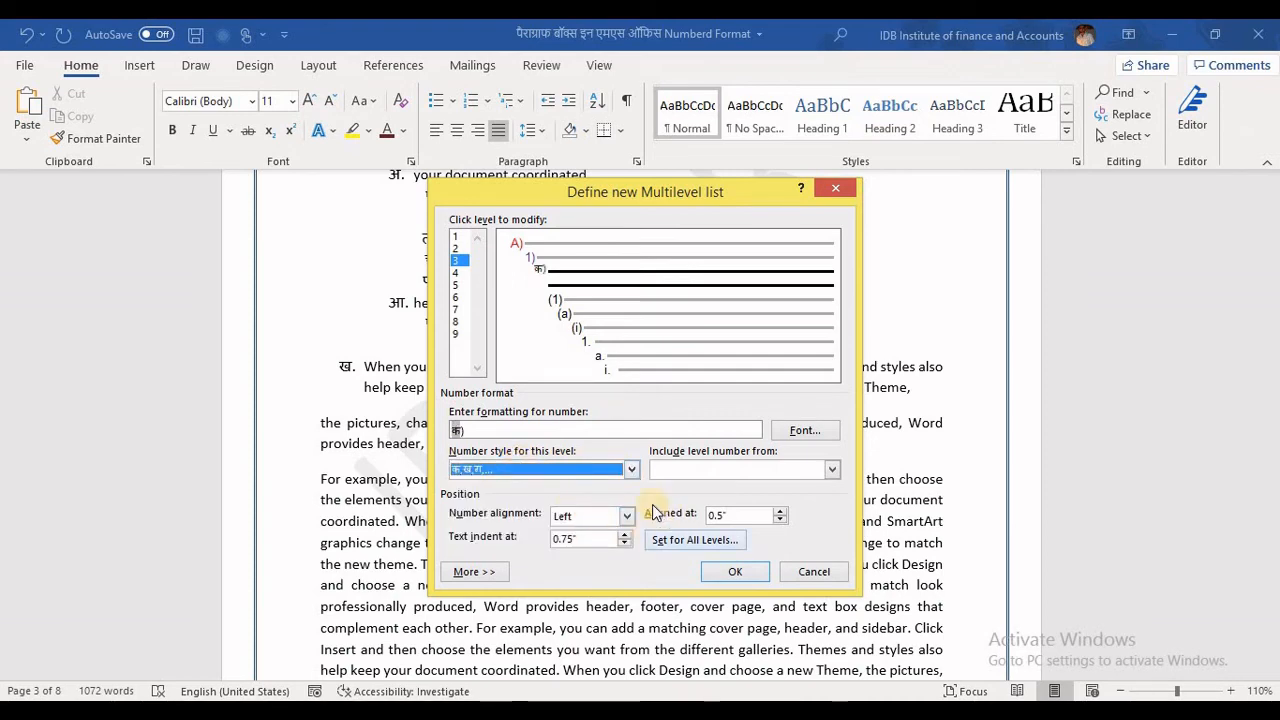
Step: Set the font color of the level 3 number to standard light blue
{"action": "left_click", "coordinate": [797, 430]}
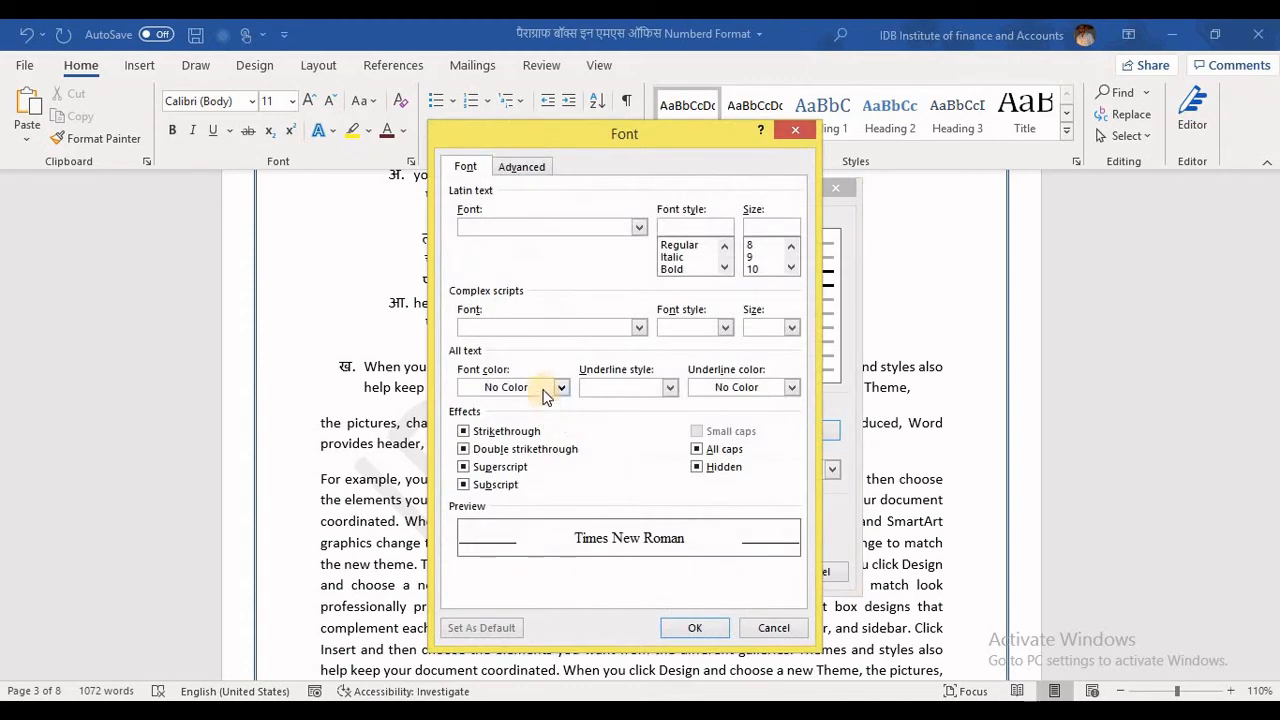
{"action": "left_click", "coordinate": [561, 388]}
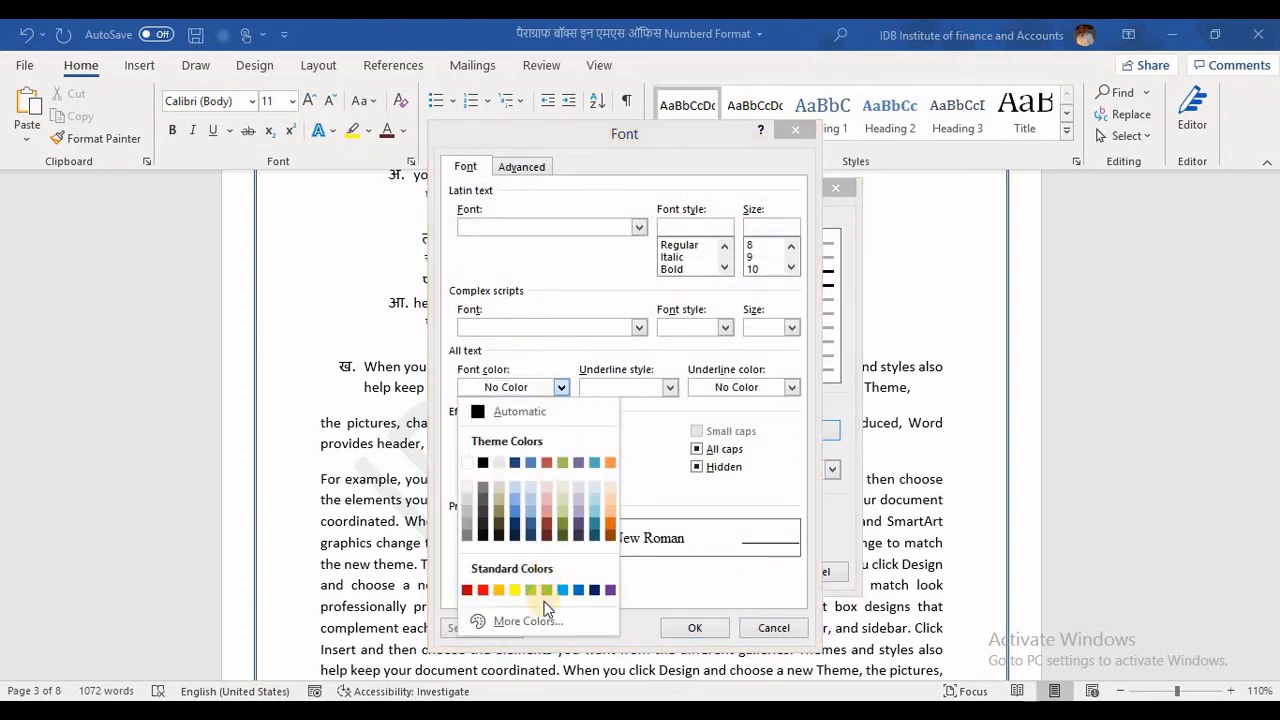
{"action": "left_click", "coordinate": [565, 591]}
{"action": "left_click", "coordinate": [668, 630]}
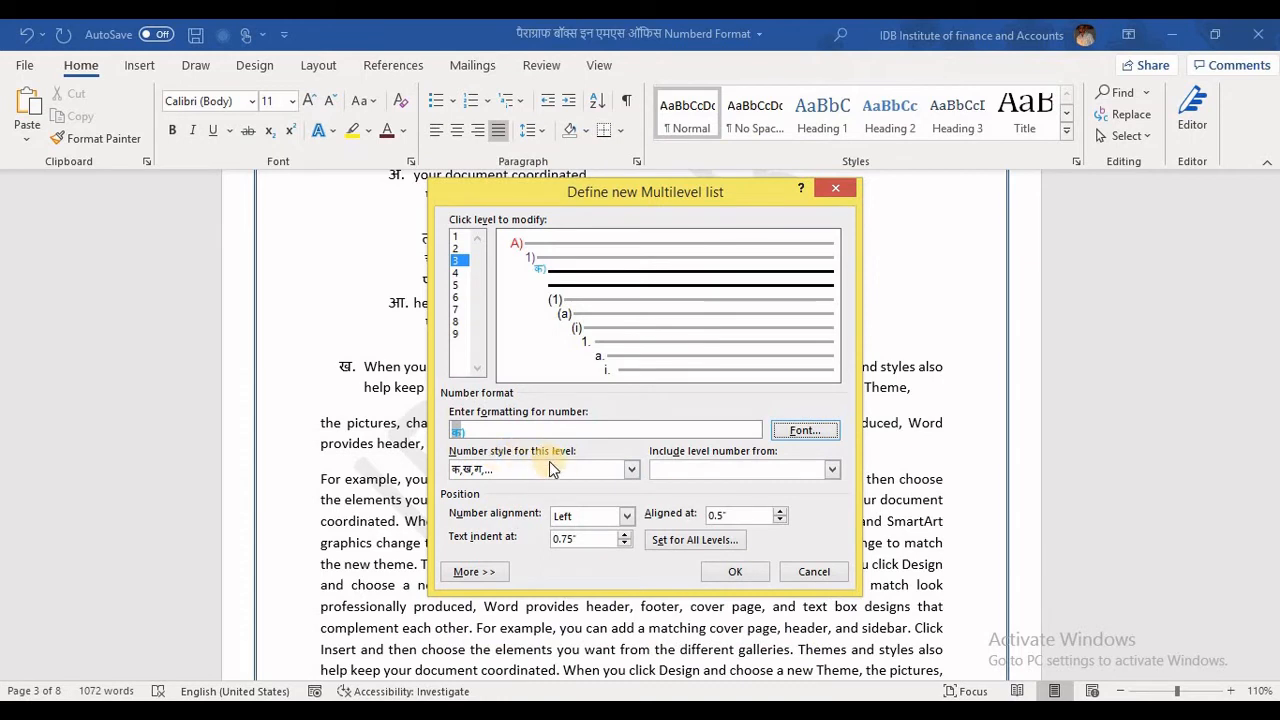
Step: Set the level 4 number style to the alien-head "Bullet, Arrow" and apply the new multilevel list to the paragraph
{"action": "left_click", "coordinate": [455, 273]}
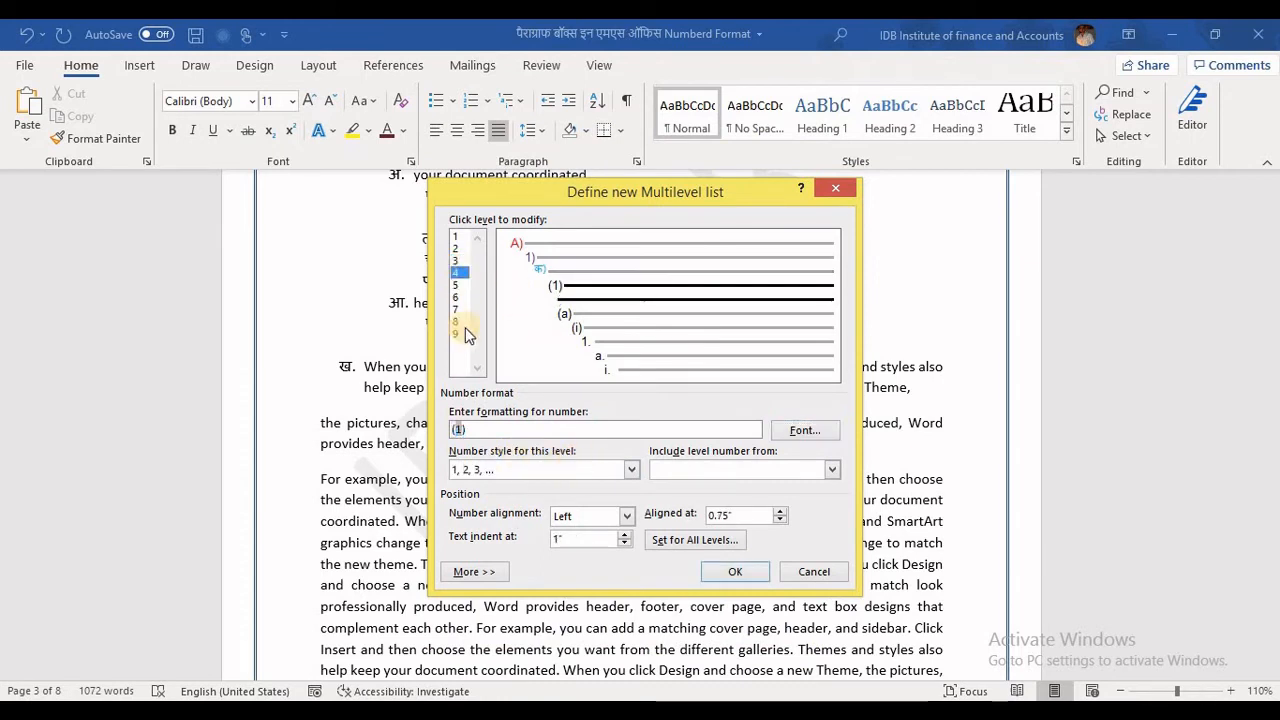
{"action": "left_click", "coordinate": [632, 470]}
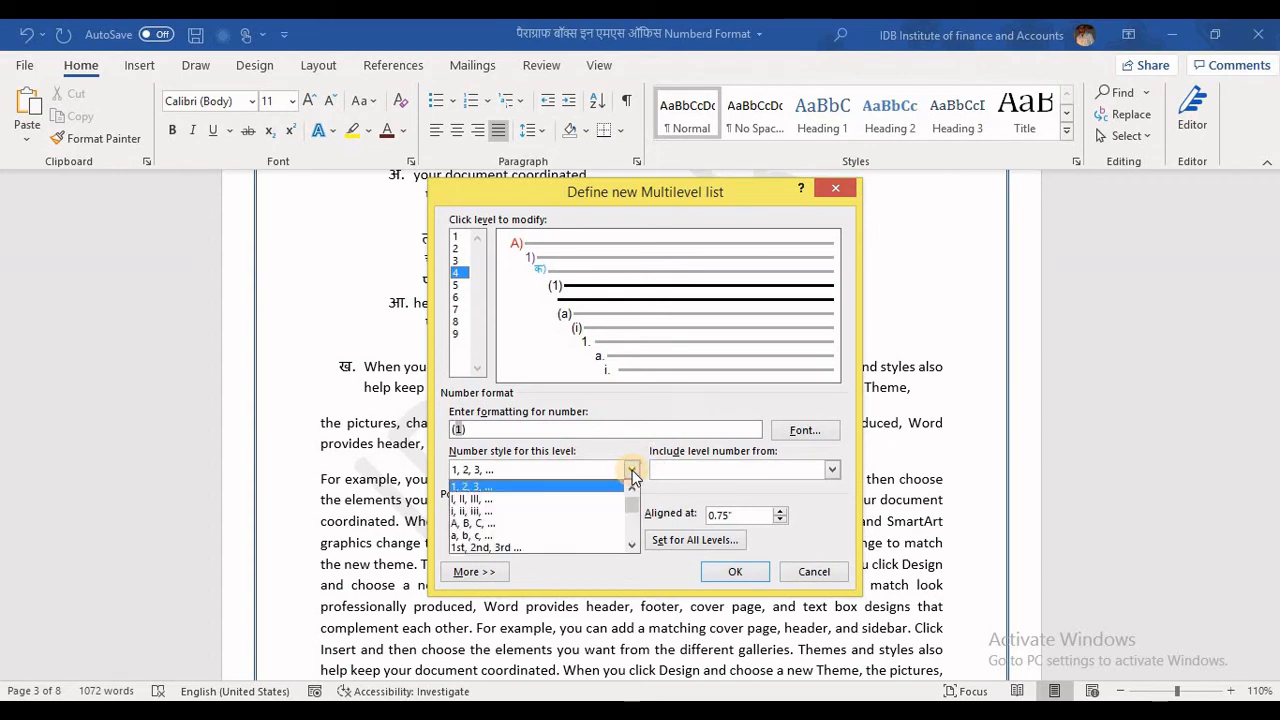
{"action": "left_click", "coordinate": [632, 538]}
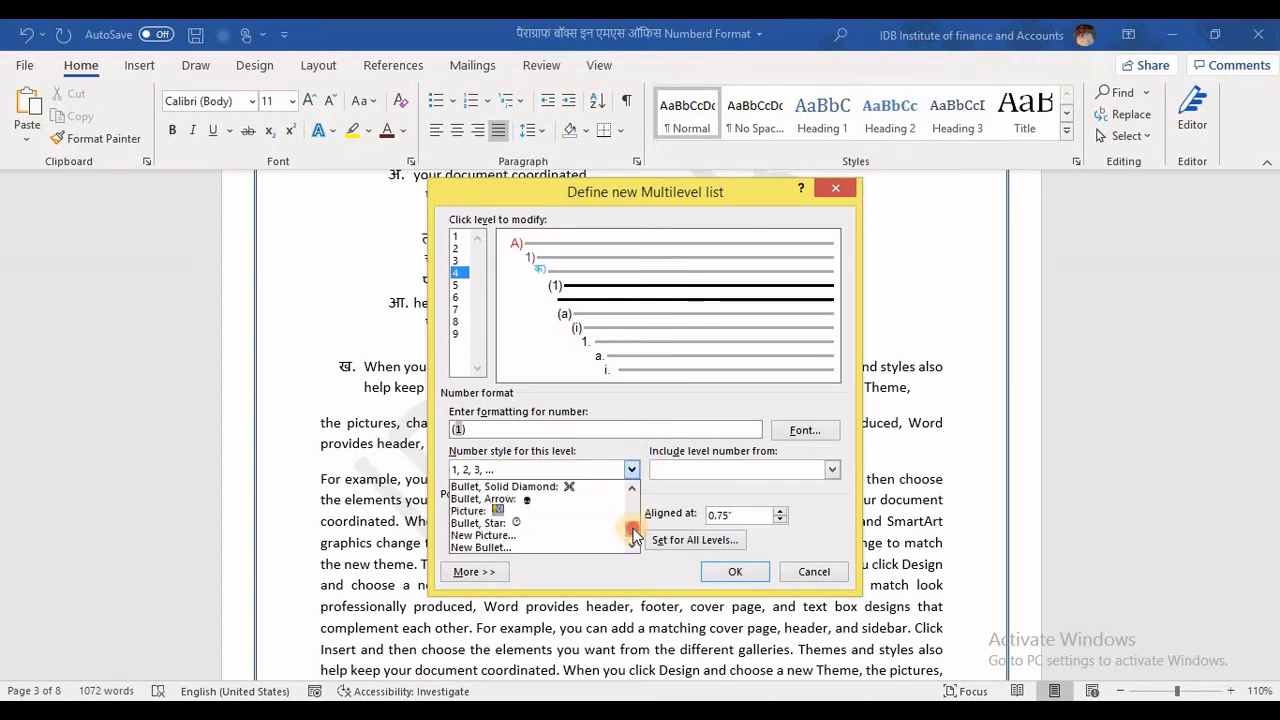
{"action": "scroll", "coordinate": [633, 530], "scroll_direction": "up", "scroll_amount": 3}
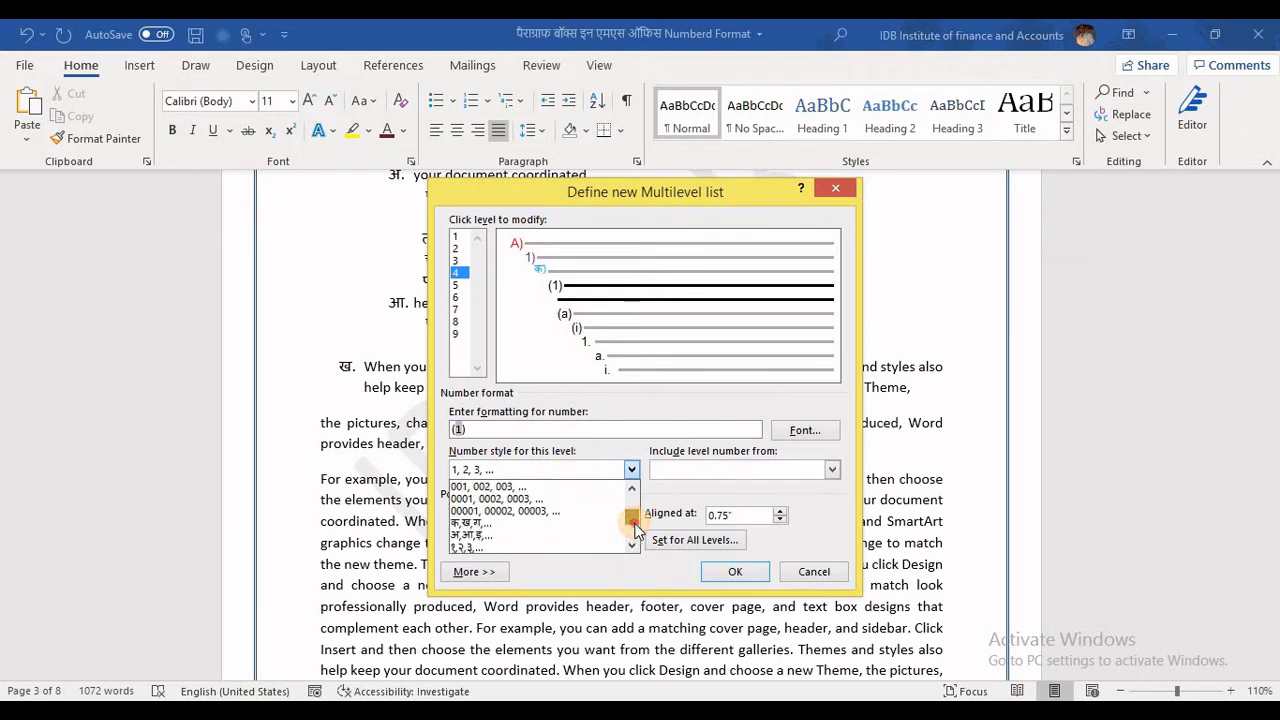
{"action": "scroll", "coordinate": [633, 525], "scroll_direction": "down", "scroll_amount": 3}
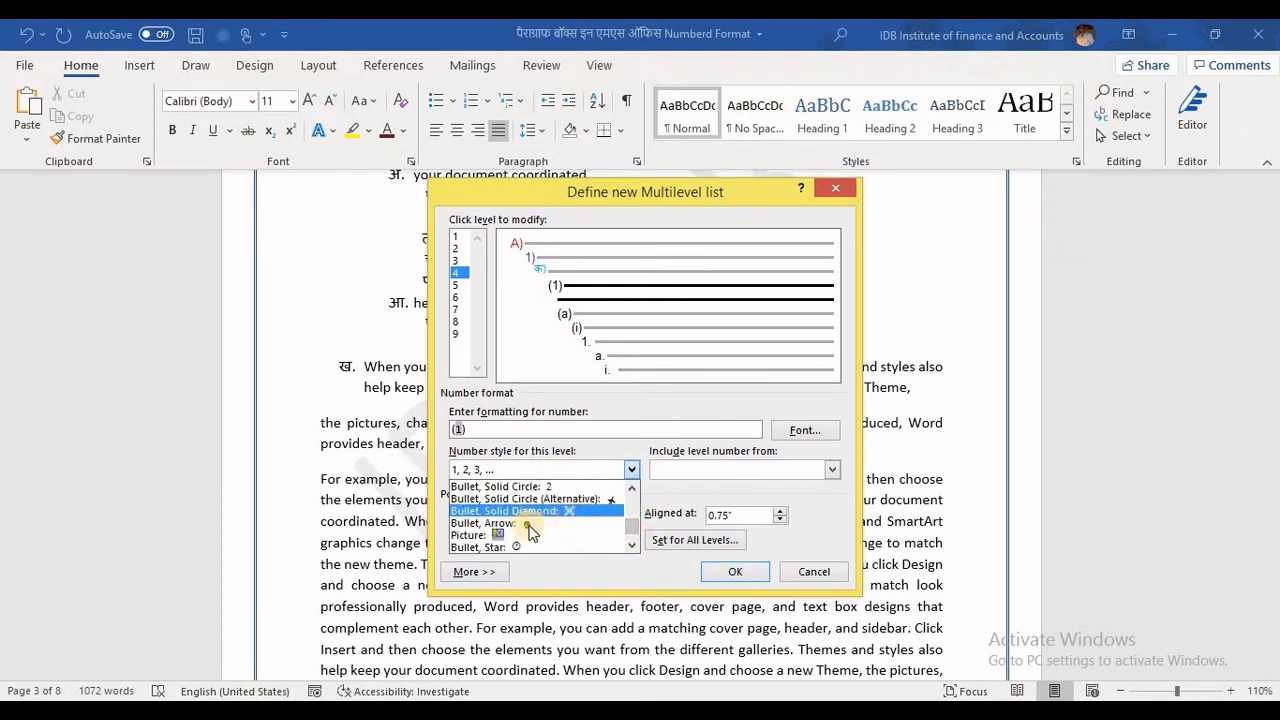
{"action": "left_click", "coordinate": [521, 533]}
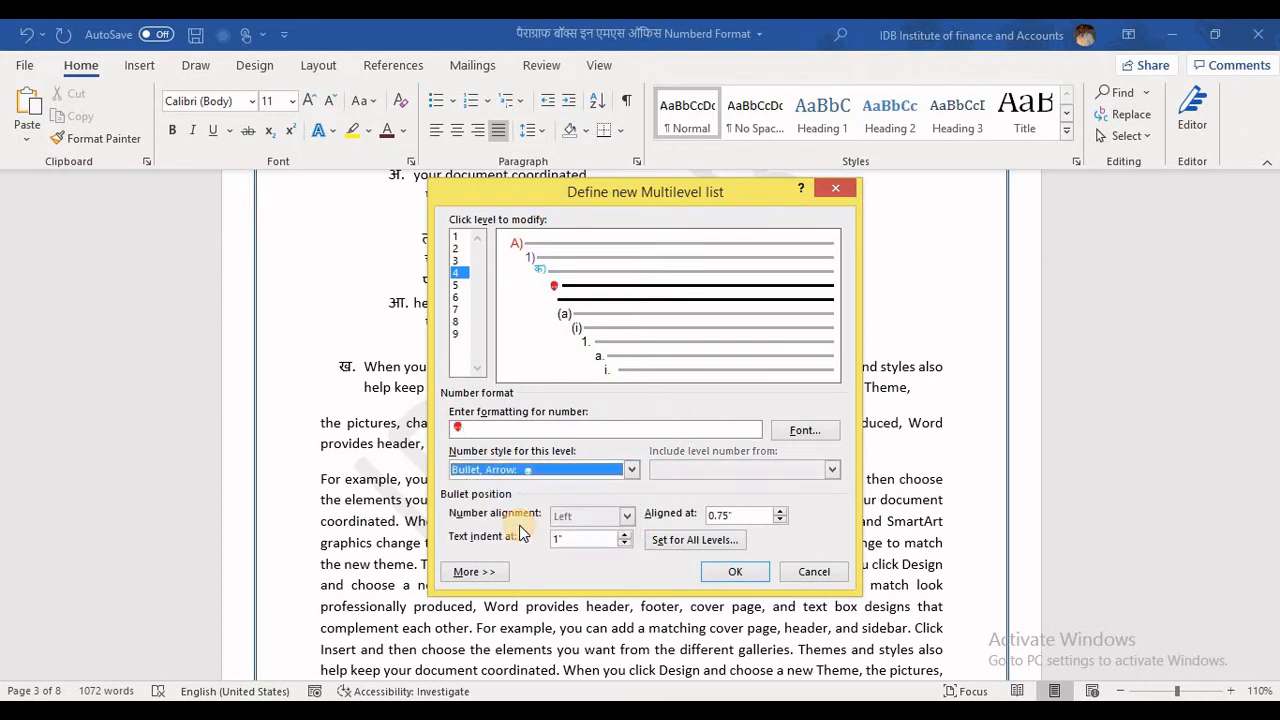
{"action": "left_click", "coordinate": [731, 577]}
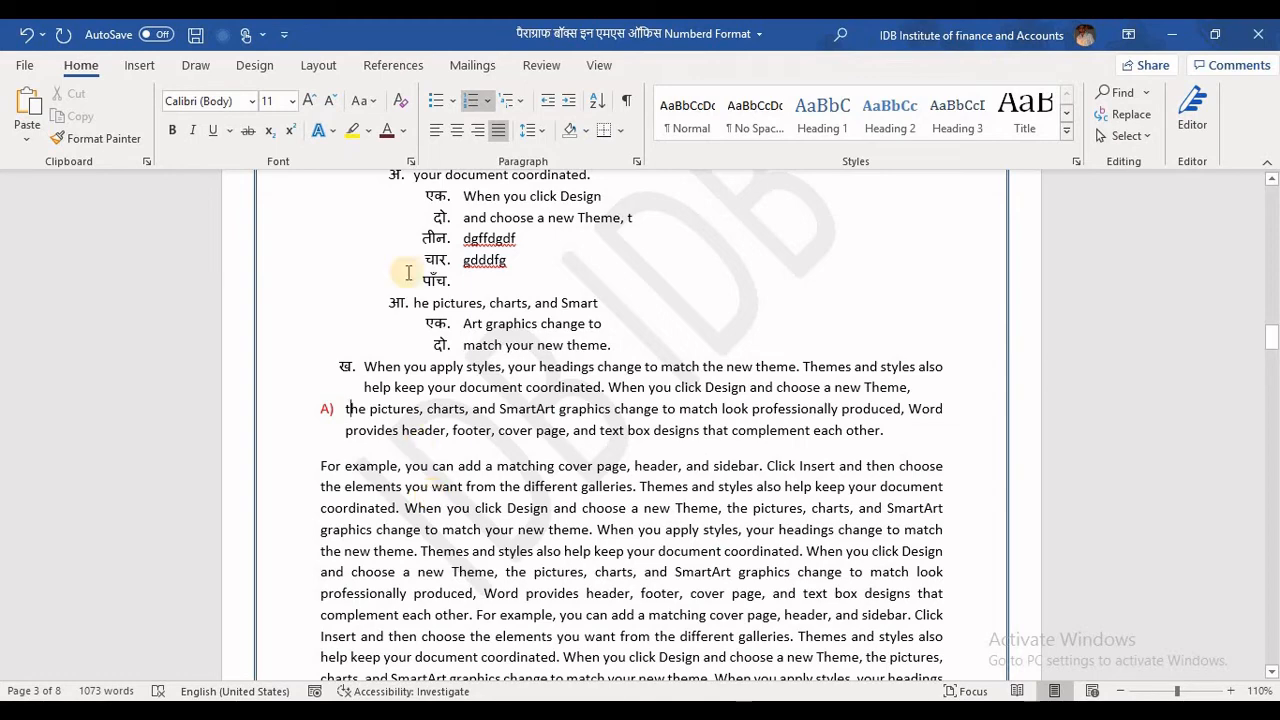
Step: Reopen the multilevel list definition for the "the pictures, charts, and SmartArt graphics" paragraph and compare the level 4 and level 5 formats
{"action": "left_click", "coordinate": [507, 100]}
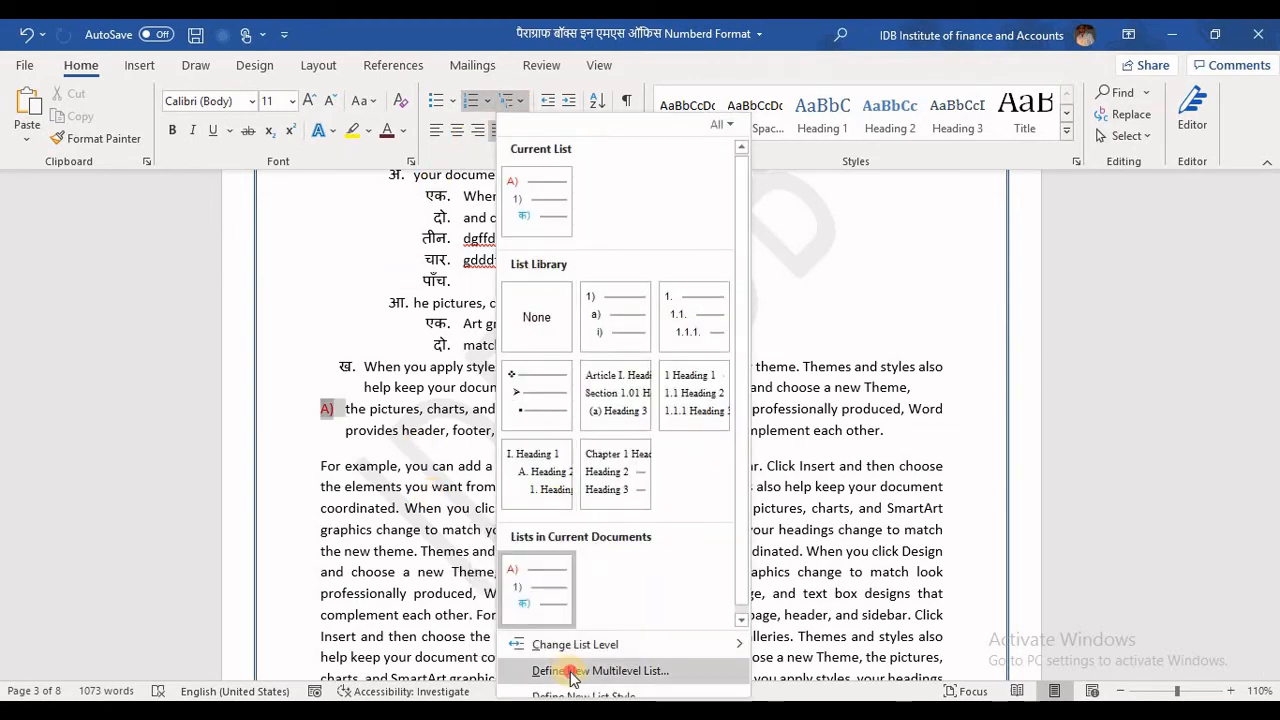
{"action": "left_click", "coordinate": [575, 670]}
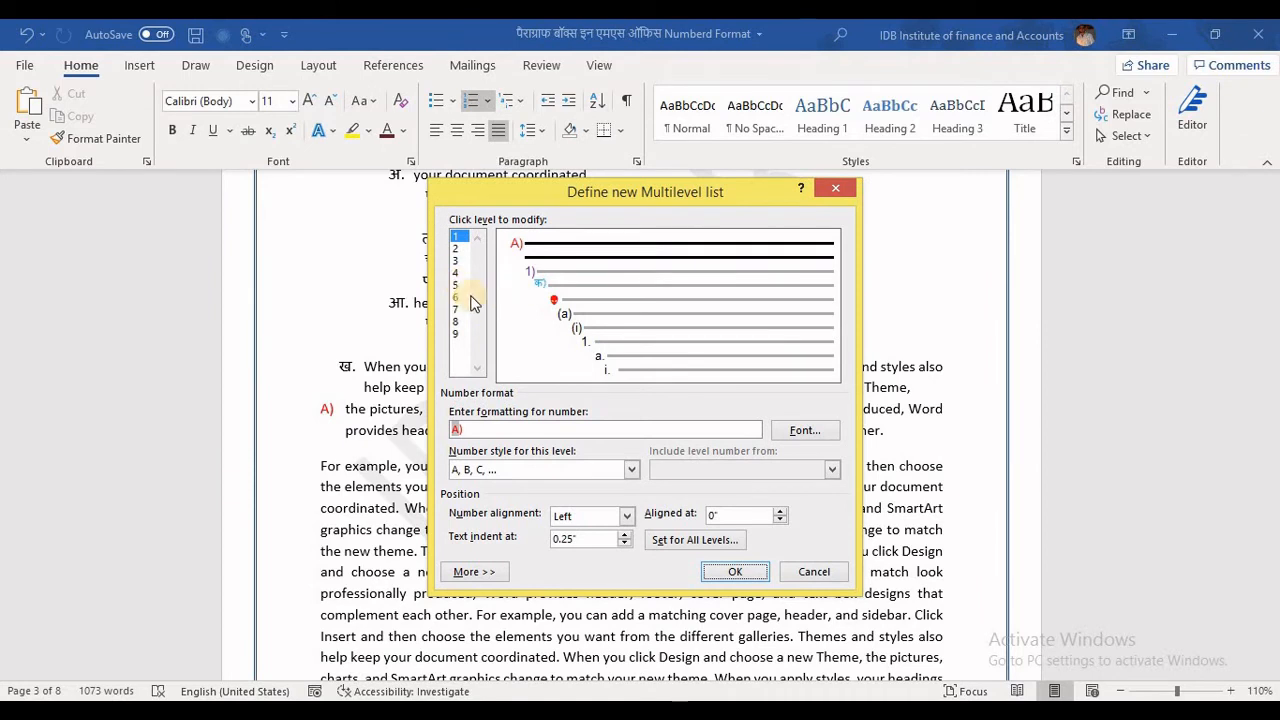
{"action": "left_click", "coordinate": [459, 286]}
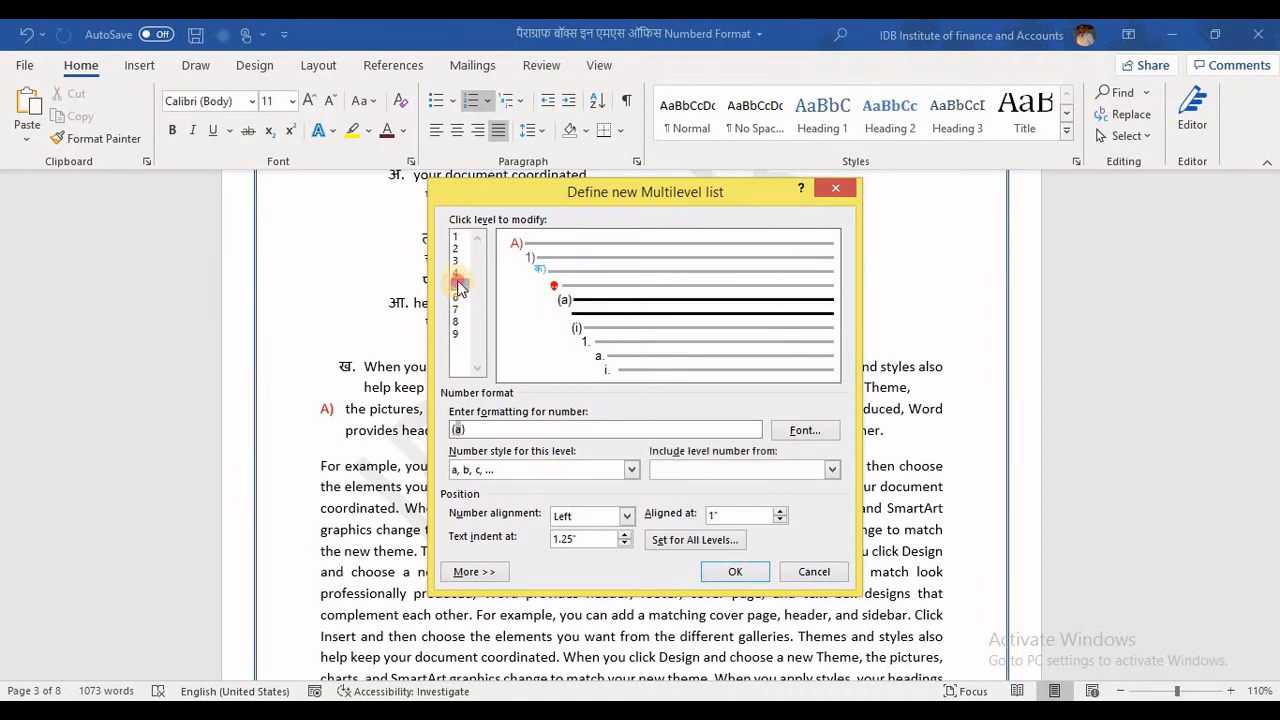
{"action": "left_click", "coordinate": [457, 274]}
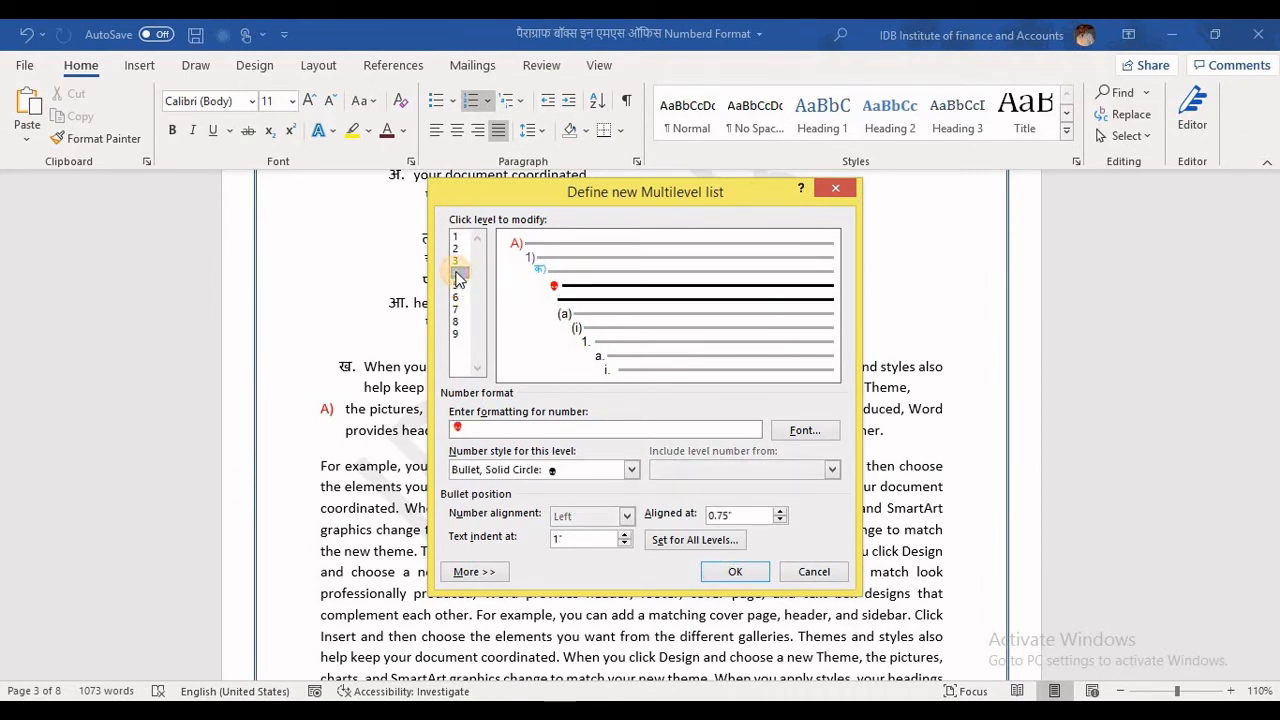
{"action": "left_click", "coordinate": [460, 288]}
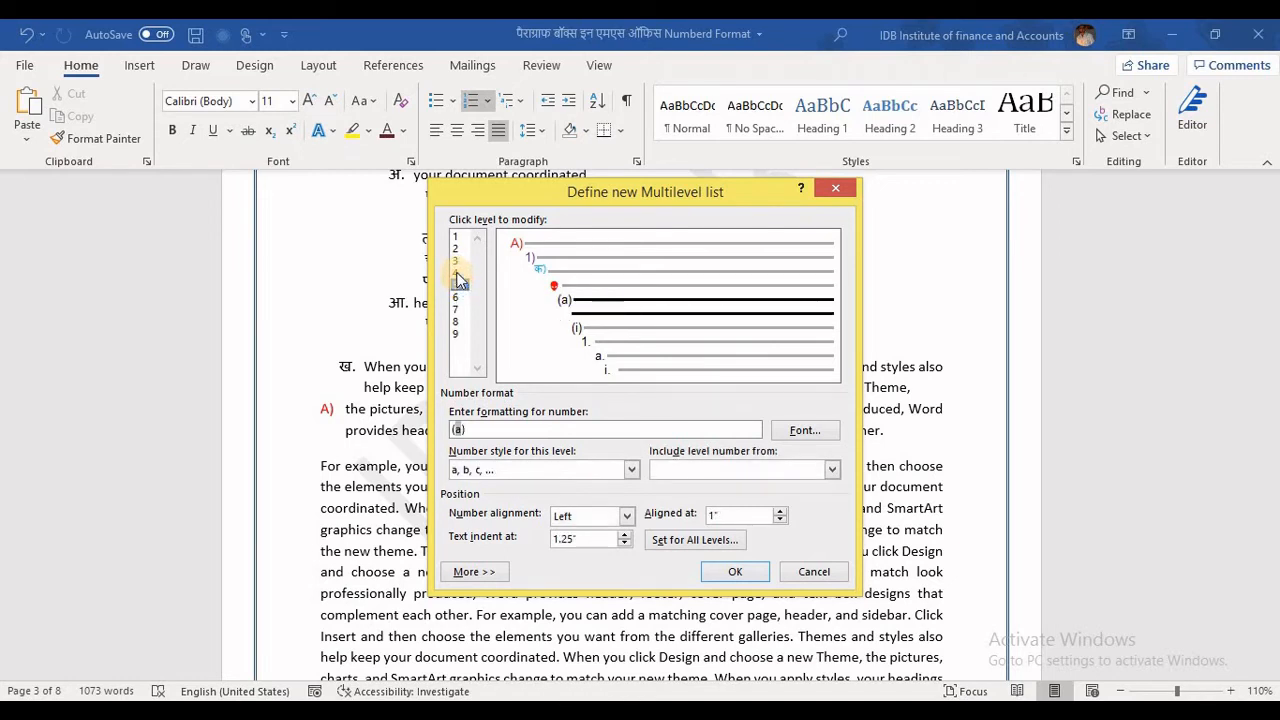
{"action": "left_click", "coordinate": [458, 276]}
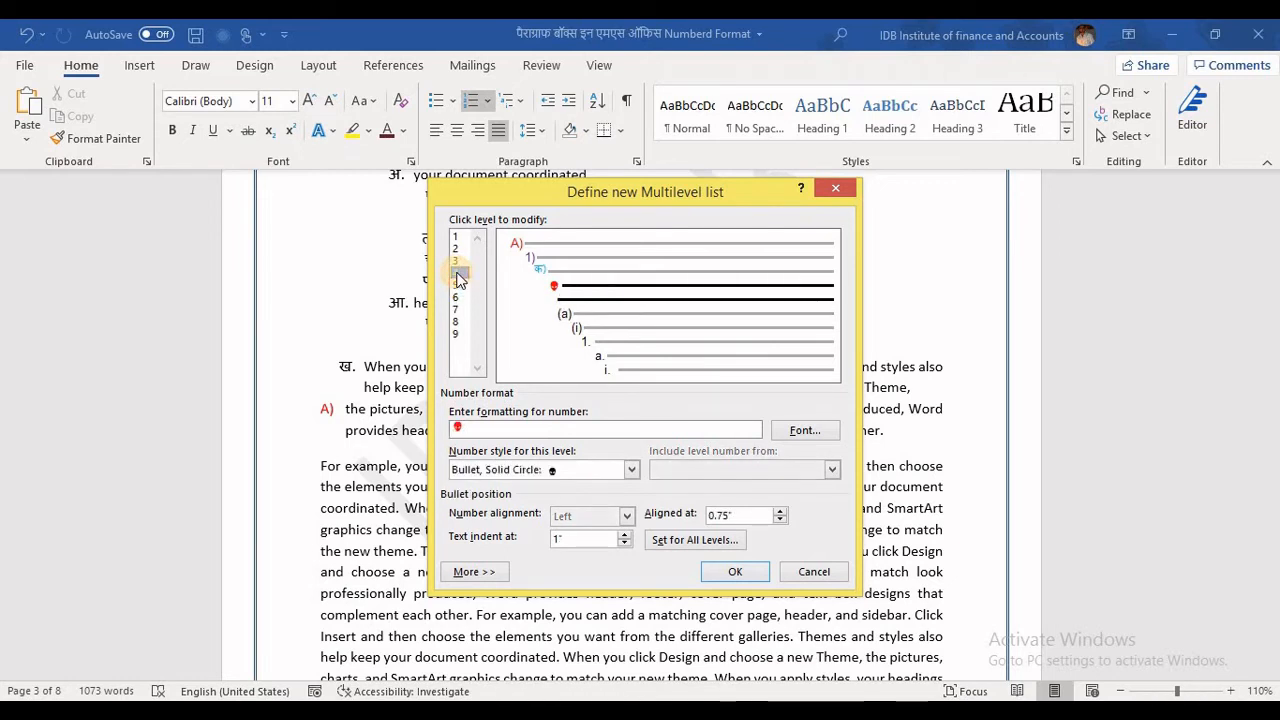
Step: Define a new bullet for level 5 of the multilevel list using the shield symbol, Webdings character code 100
{"action": "left_click", "coordinate": [459, 286]}
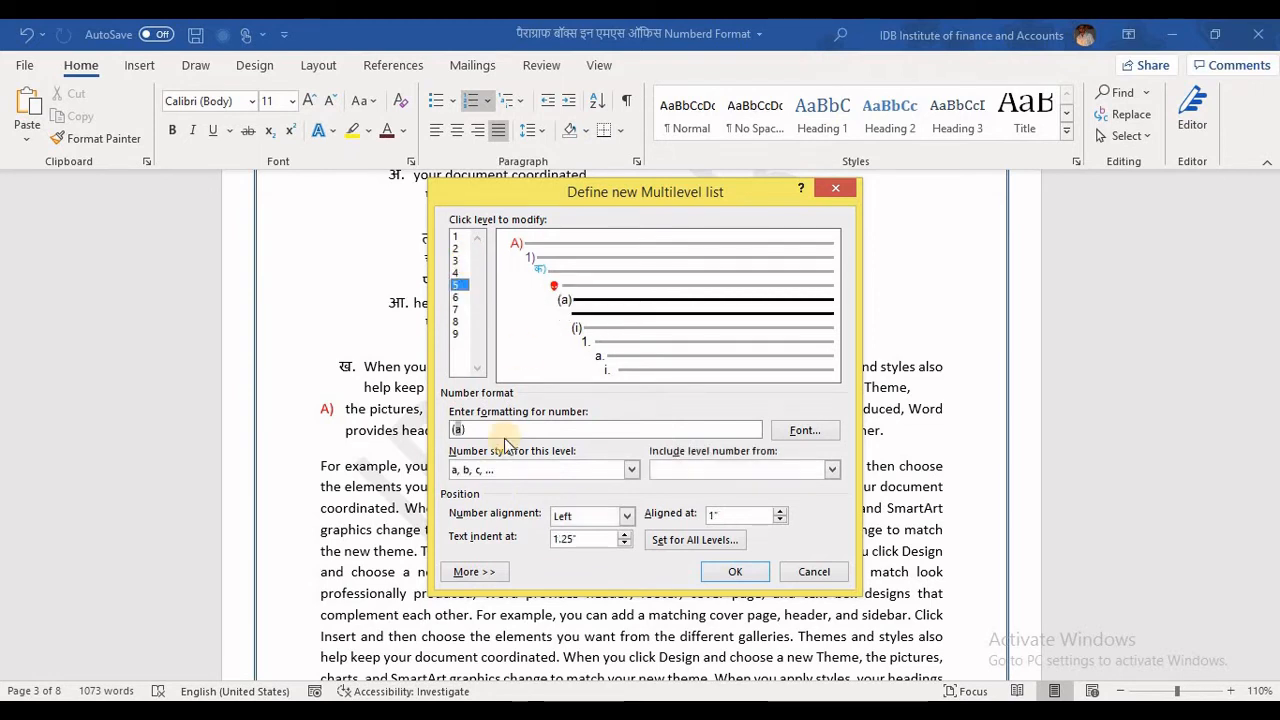
{"action": "left_click", "coordinate": [633, 474]}
{"action": "left_click_drag", "start_coordinate": [628, 500], "coordinate": [637, 545]}
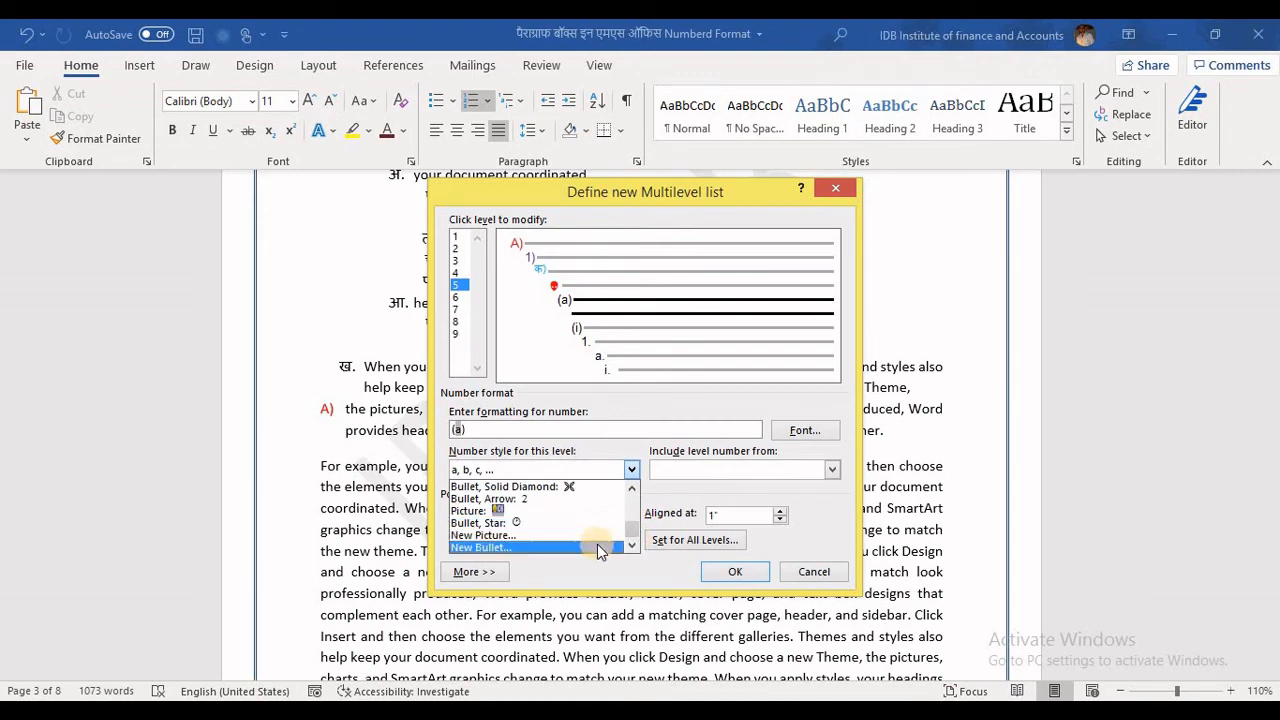
{"action": "left_click", "coordinate": [597, 546]}
{"action": "left_click", "coordinate": [681, 350]}
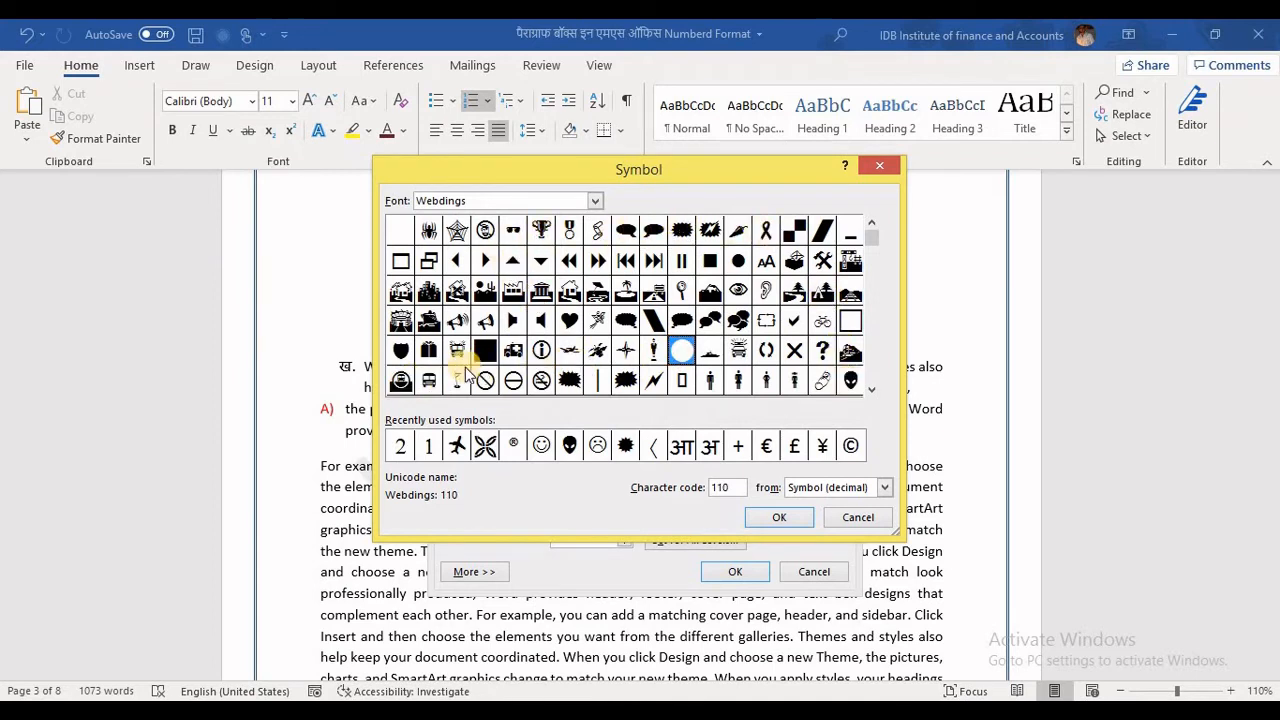
{"action": "left_click", "coordinate": [484, 350]}
{"action": "left_click", "coordinate": [400, 350]}
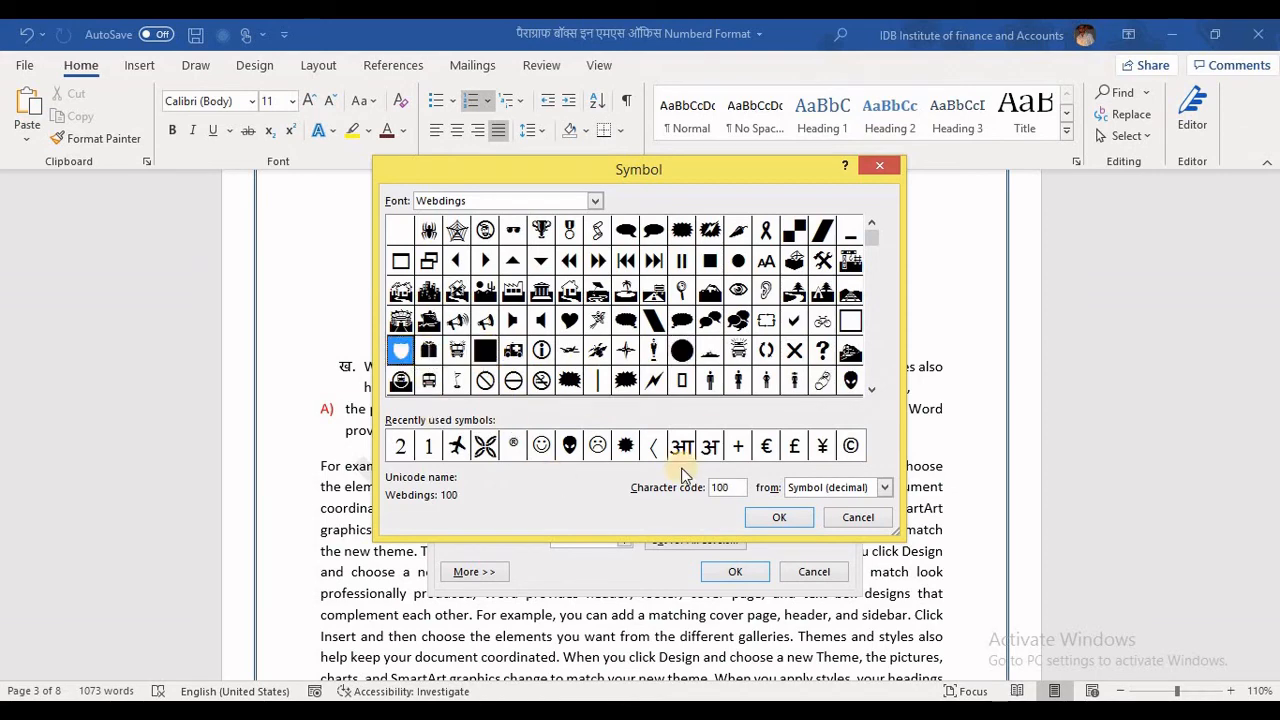
{"action": "left_click", "coordinate": [777, 518]}
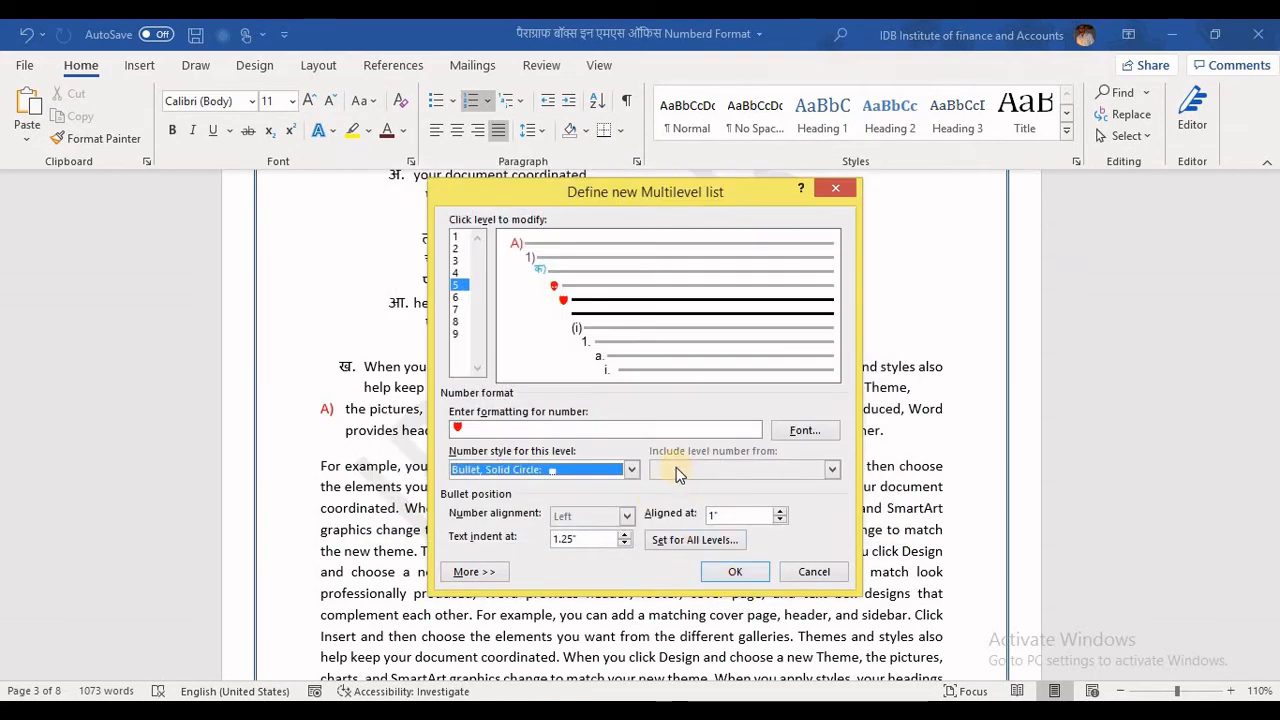
Step: Set the level 5 bullet's font color to standard green and split the applied list's paragraph before "and SmartArt graphics"
{"action": "left_click", "coordinate": [801, 428]}
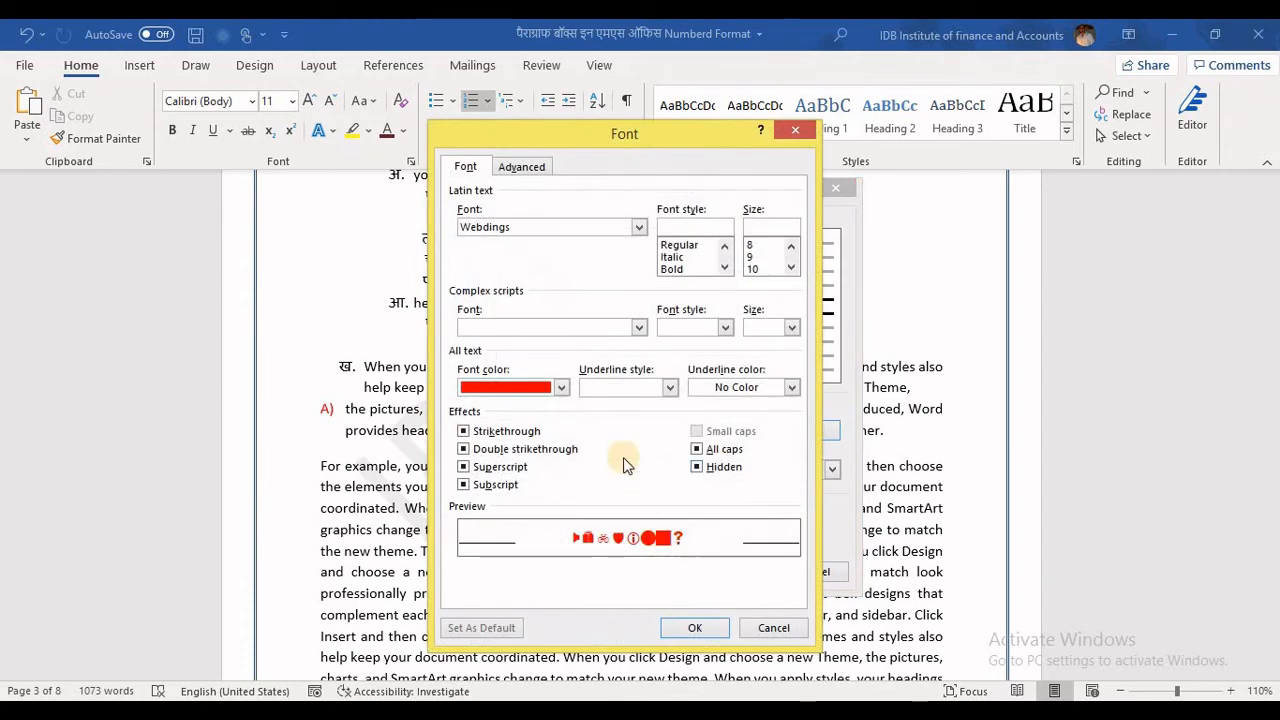
{"action": "left_click", "coordinate": [558, 389]}
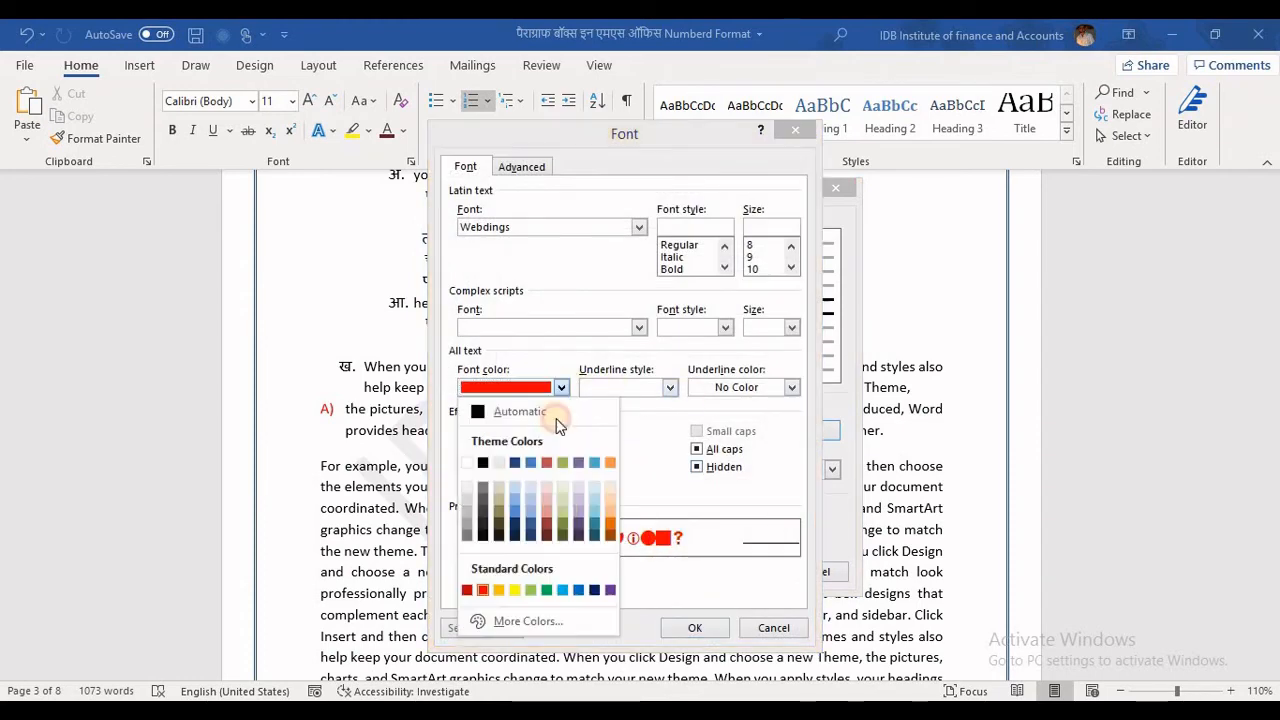
{"action": "left_click", "coordinate": [543, 591]}
{"action": "left_click", "coordinate": [688, 628]}
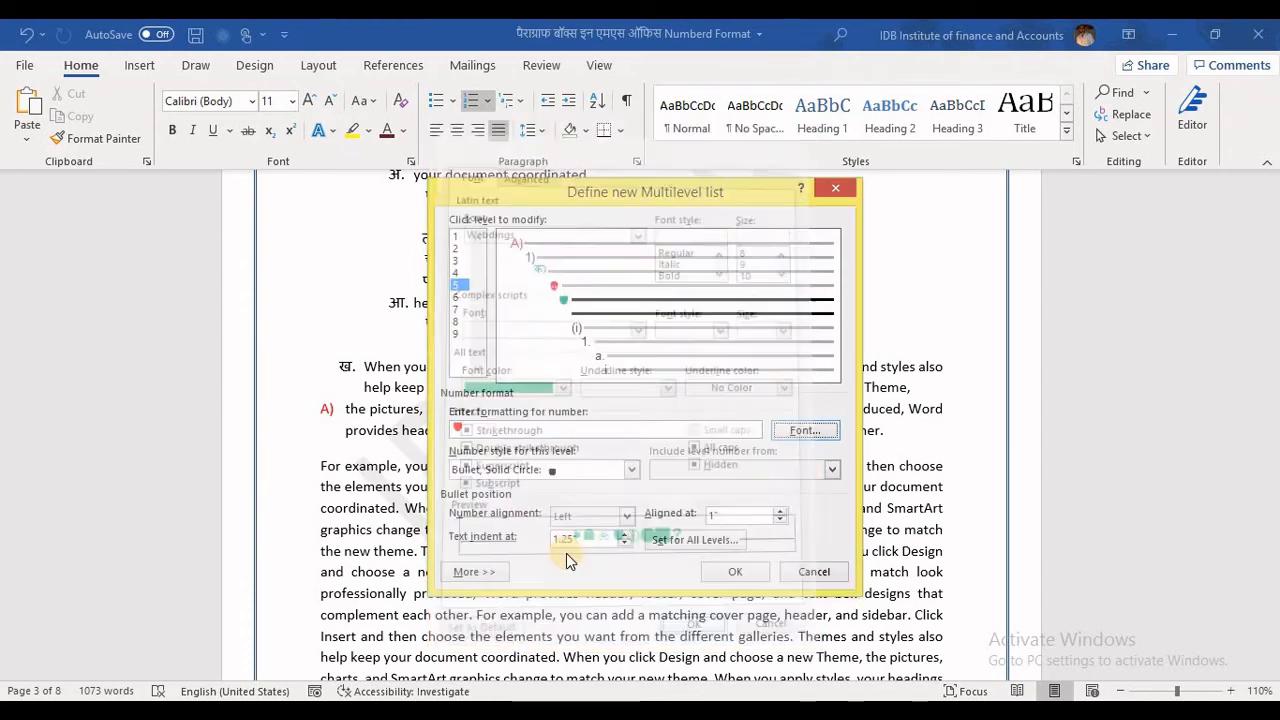
{"action": "left_click", "coordinate": [736, 574]}
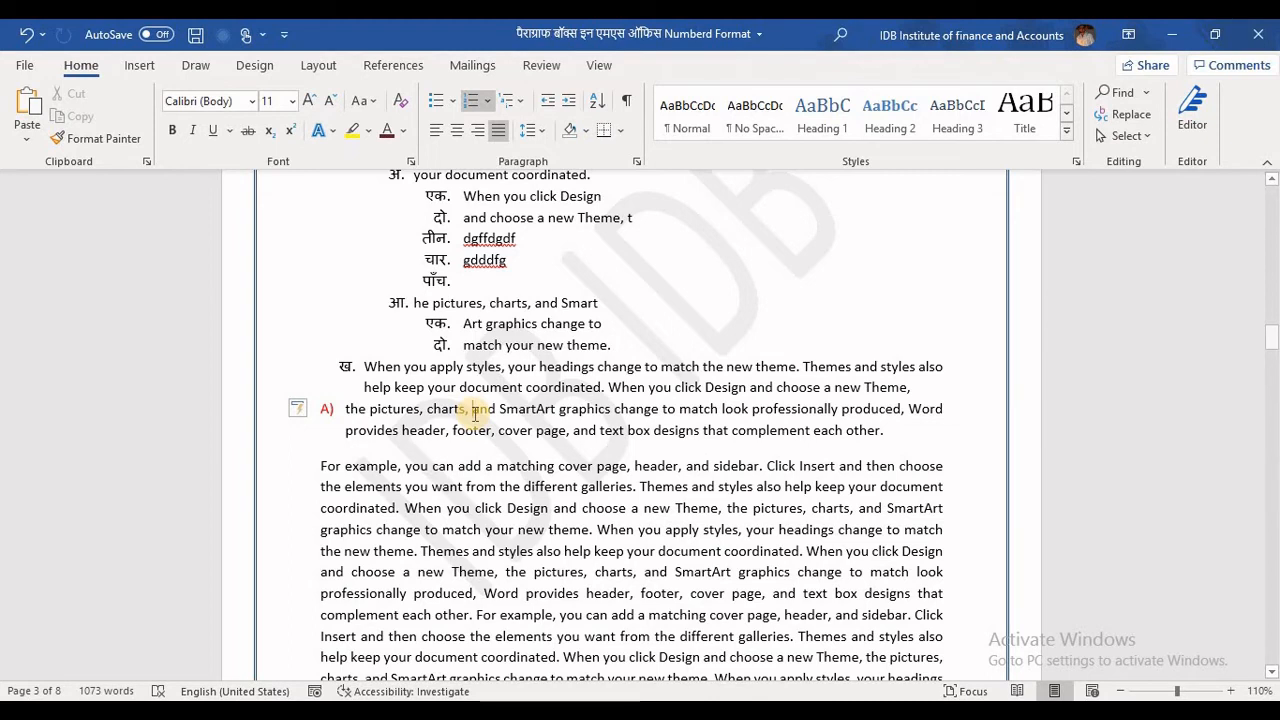
{"action": "key", "text": "Return"}
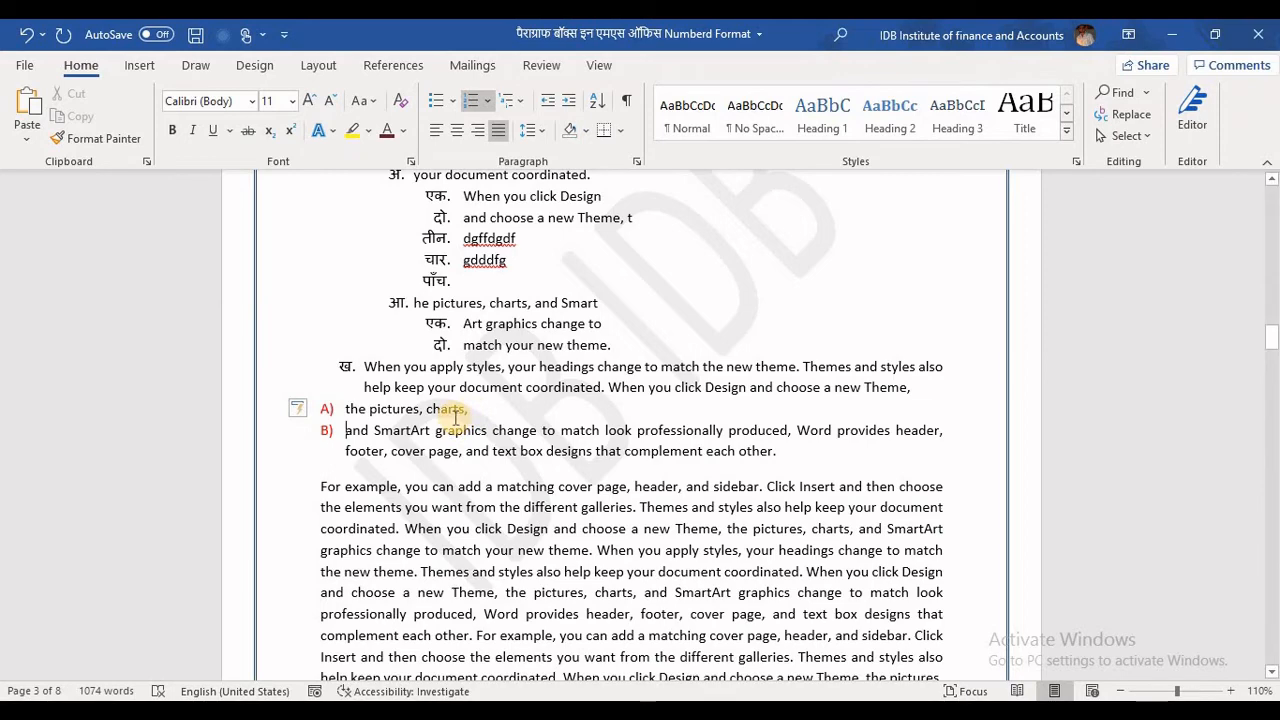
Step: Examine the forward and backward level shortcuts in the yellow Shortcut box under the "Multilevel list" heading
{"action": "scroll", "coordinate": [545, 438], "scroll_direction": "up", "scroll_amount": 15}
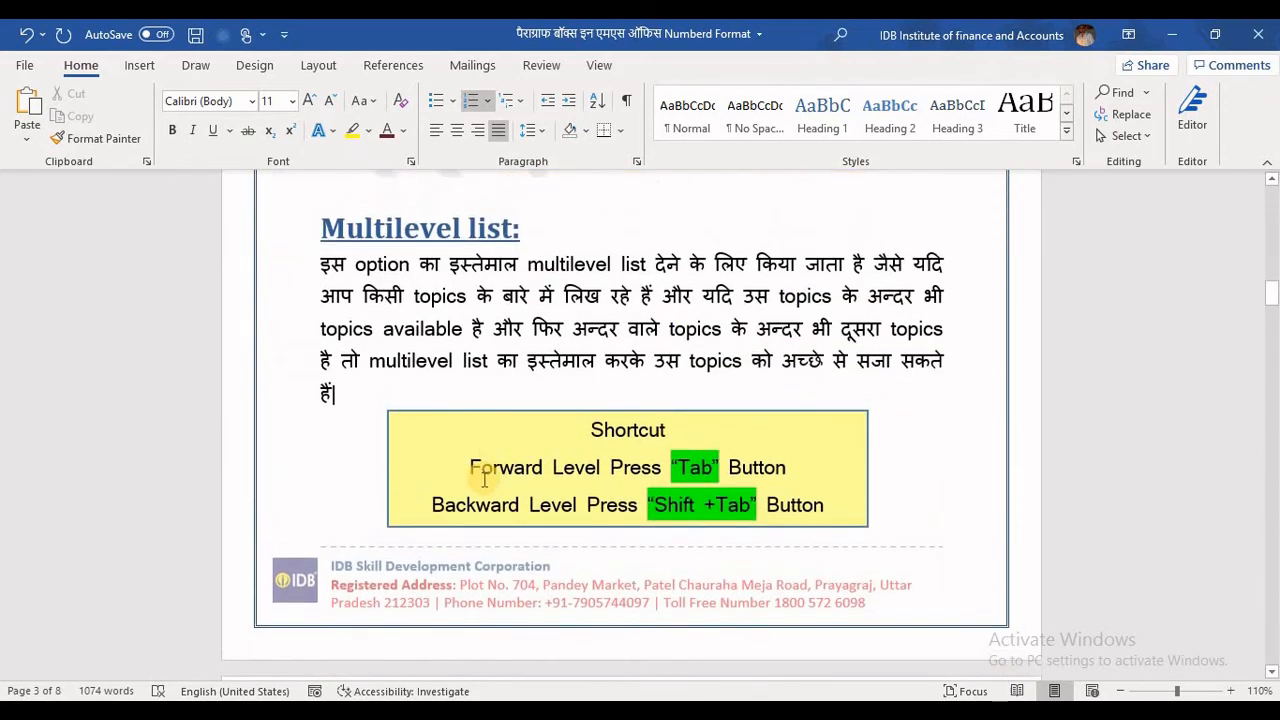
{"action": "scroll", "coordinate": [482, 478], "scroll_direction": "down", "scroll_amount": 1}
{"action": "left_click_drag", "start_coordinate": [470, 420], "coordinate": [760, 427]}
{"action": "left_click", "coordinate": [434, 457]}
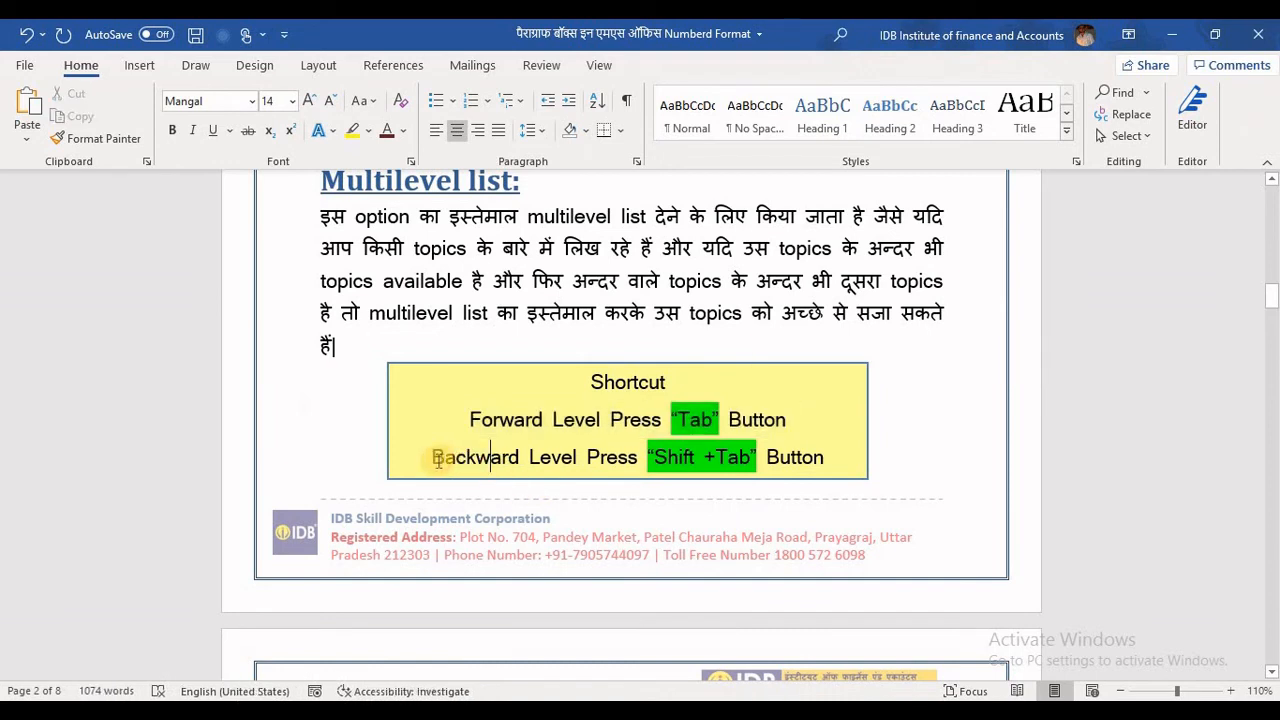
{"action": "left_click_drag", "start_coordinate": [680, 460], "coordinate": [814, 455]}
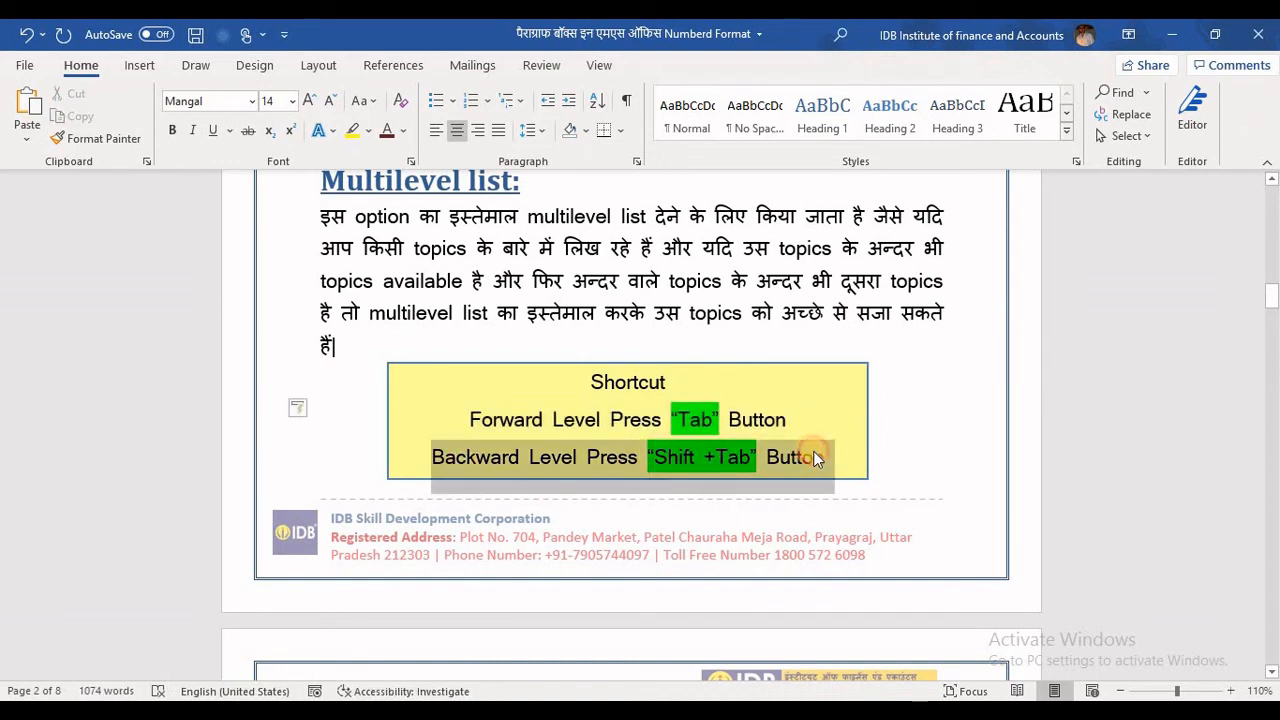
{"action": "left_click", "coordinate": [546, 424]}
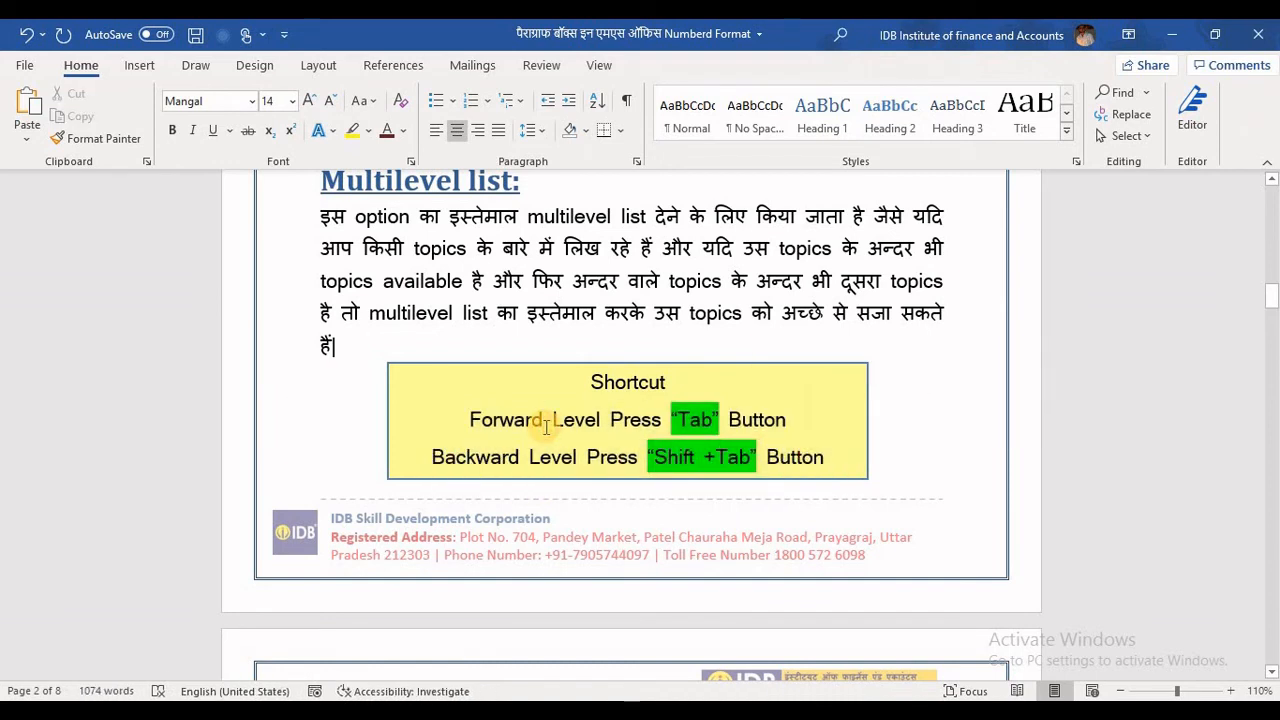
{"action": "left_click_drag", "start_coordinate": [740, 418], "coordinate": [645, 420]}
{"action": "left_click", "coordinate": [642, 455]}
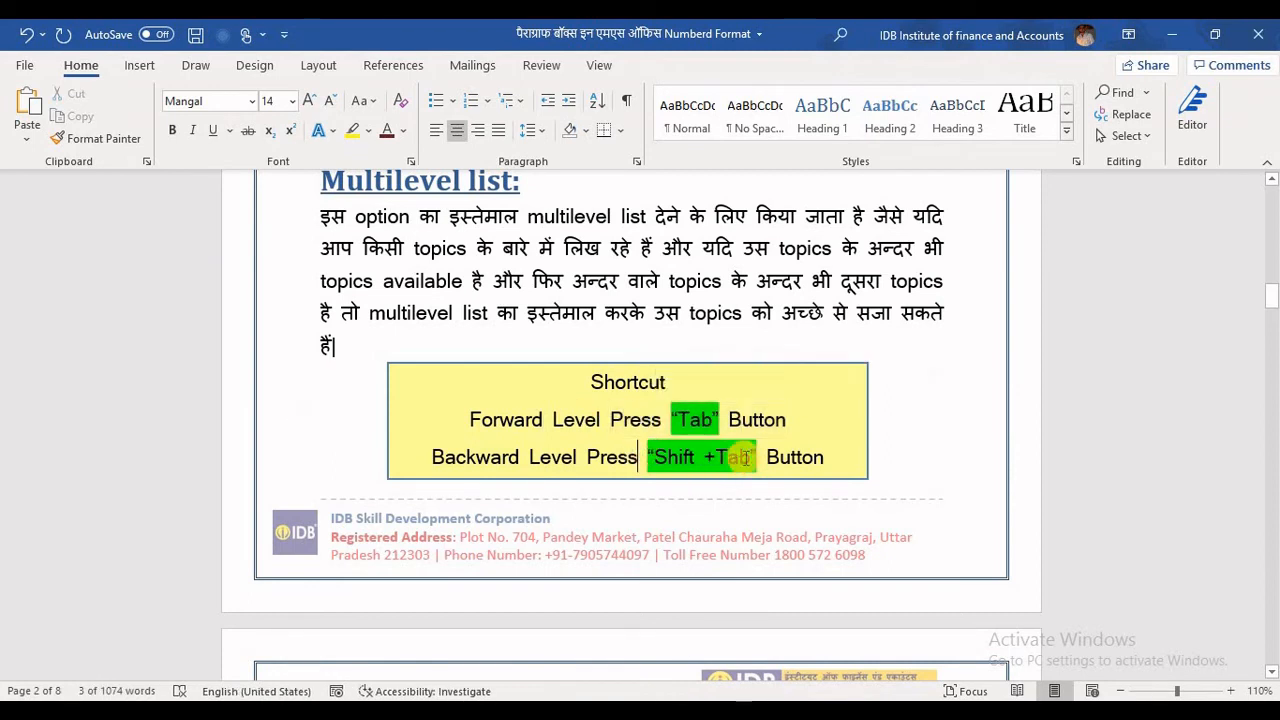
{"action": "left_click_drag", "start_coordinate": [766, 457], "coordinate": [648, 460]}
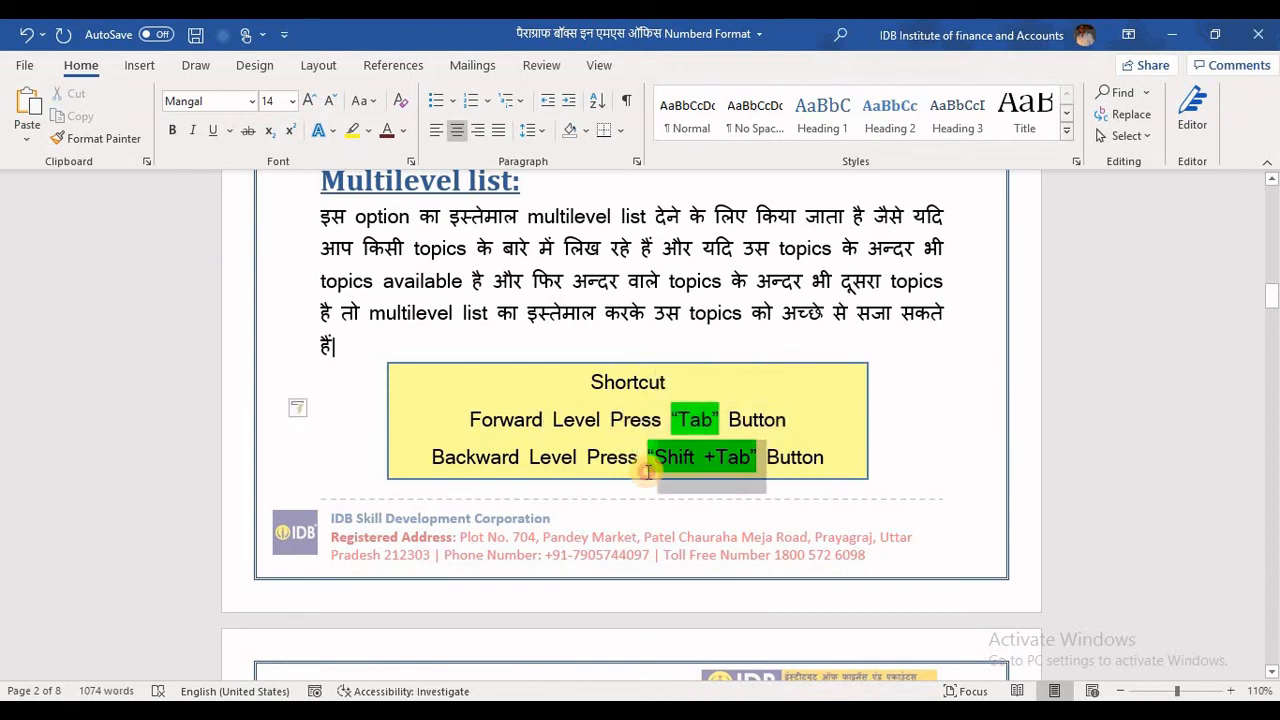
{"action": "left_click", "coordinate": [553, 455]}
{"action": "scroll", "coordinate": [557, 457], "scroll_direction": "down", "scroll_amount": 10}
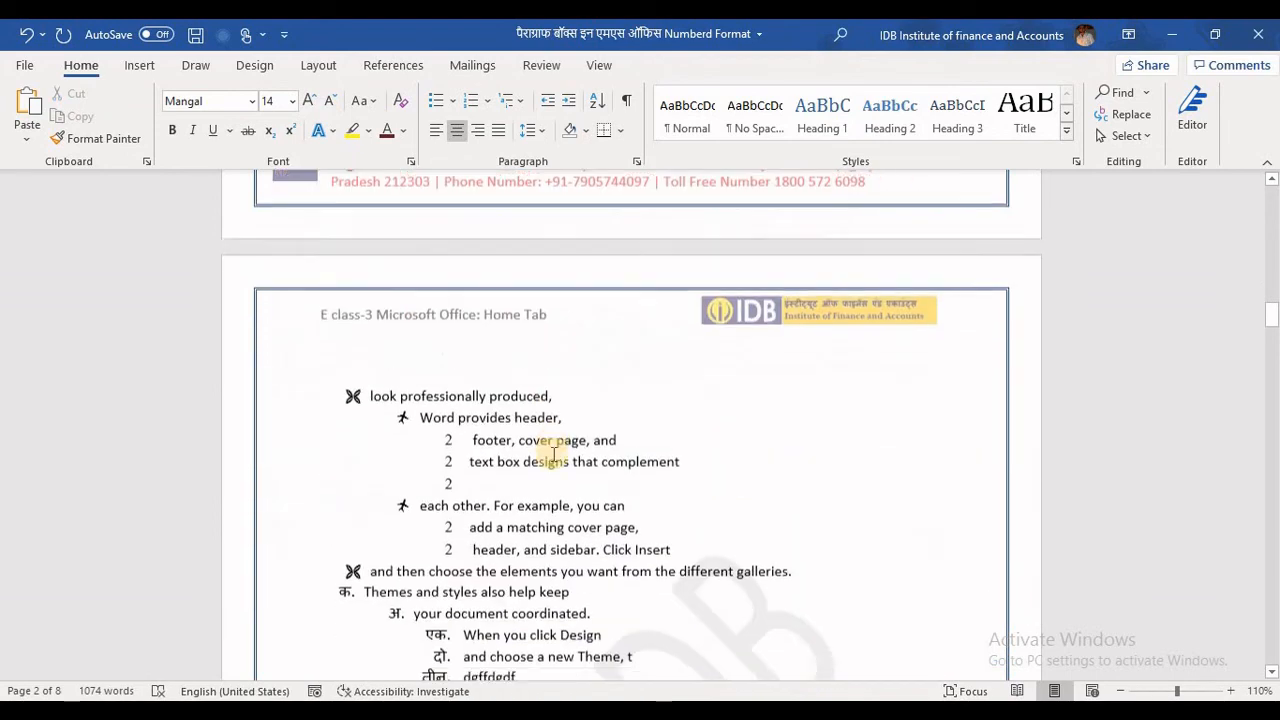
{"action": "left_click", "coordinate": [355, 382]}
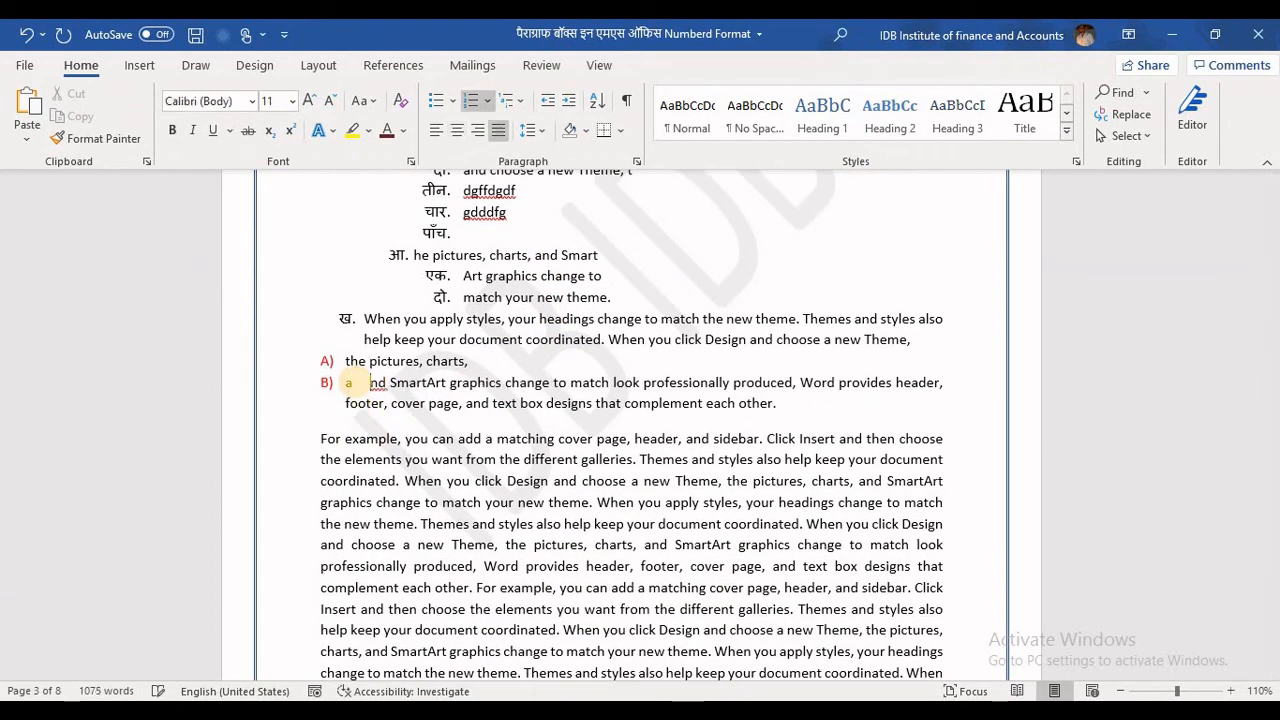
{"action": "key", "text": "BackSpace"}
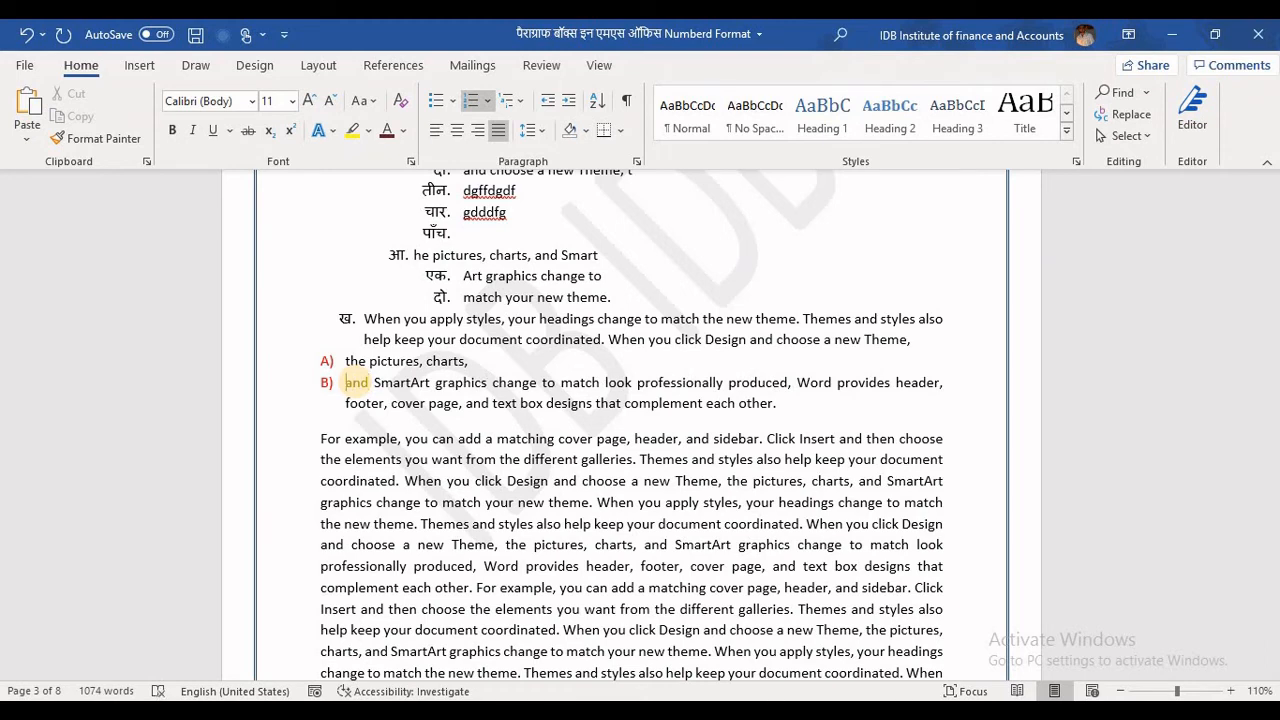
{"action": "key", "text": "Tab"}
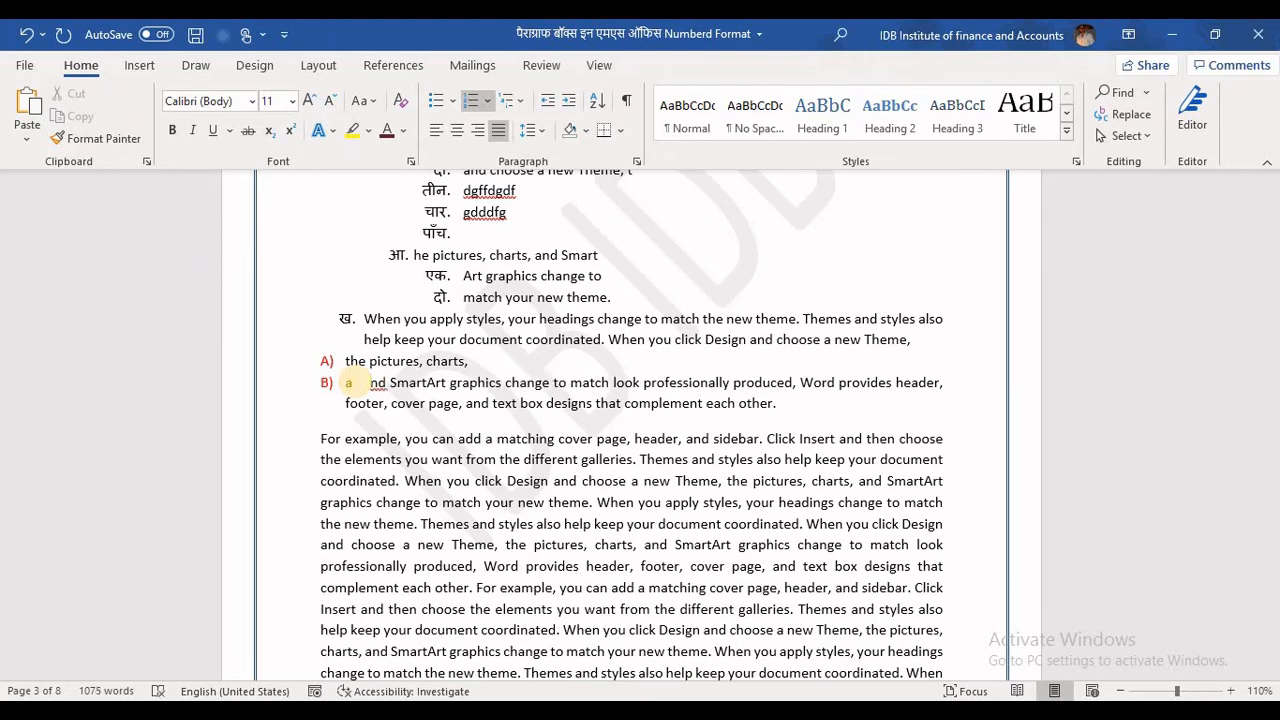
{"action": "key", "text": "BackSpace"}
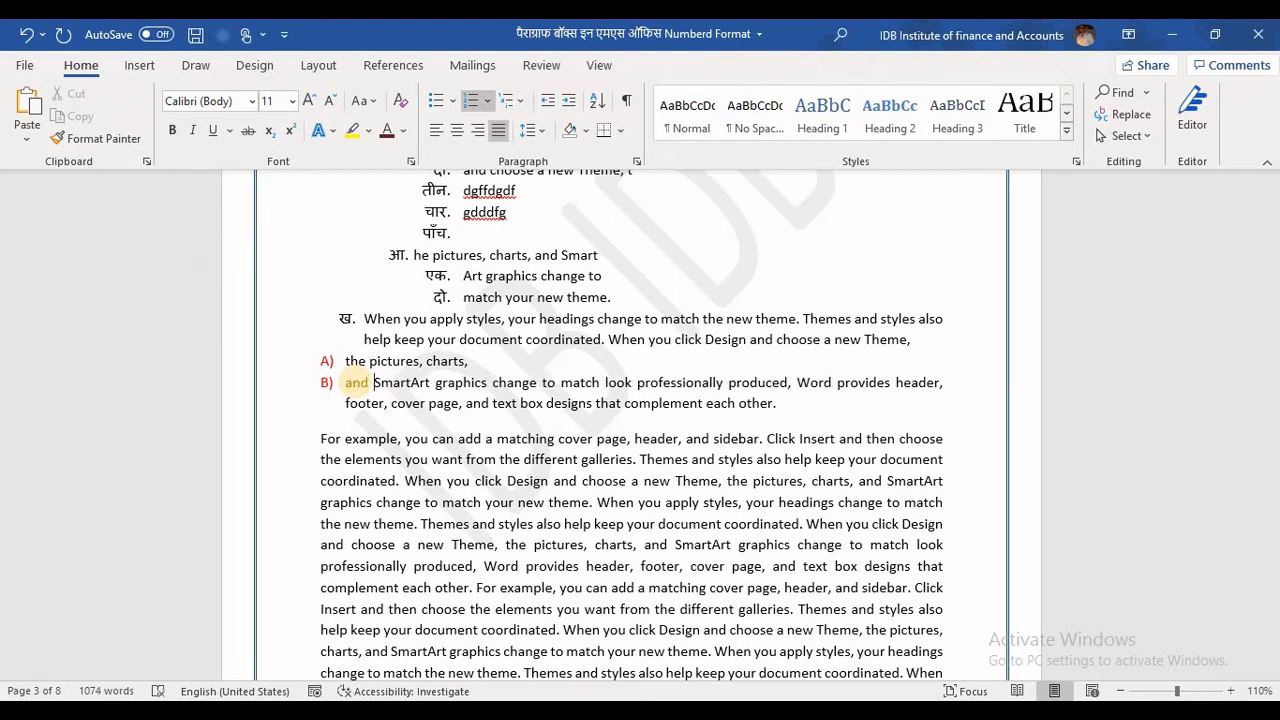
{"action": "key", "text": "Tab"}
{"action": "key", "text": "BackSpace"}
Step: Demote the "and SmartArt graphics" item to level 2 of the multilevel list
{"action": "left_click", "coordinate": [346, 382]}
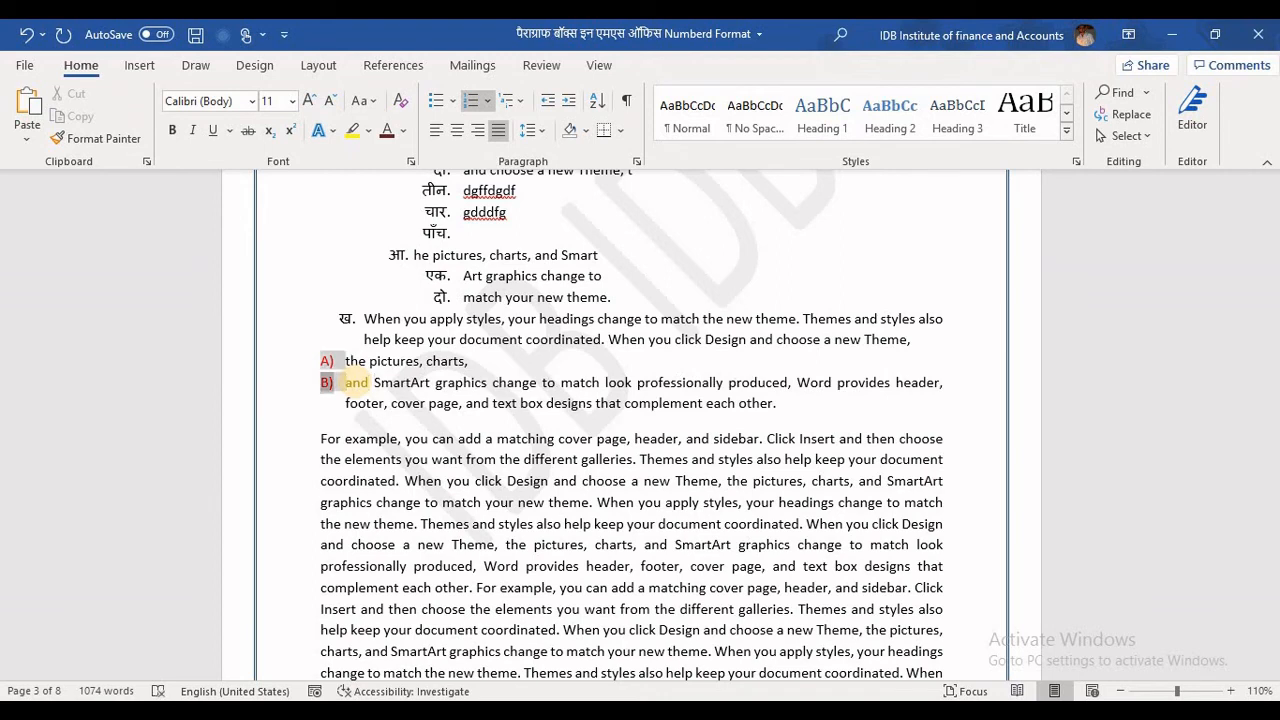
{"action": "left_click", "coordinate": [350, 382]}
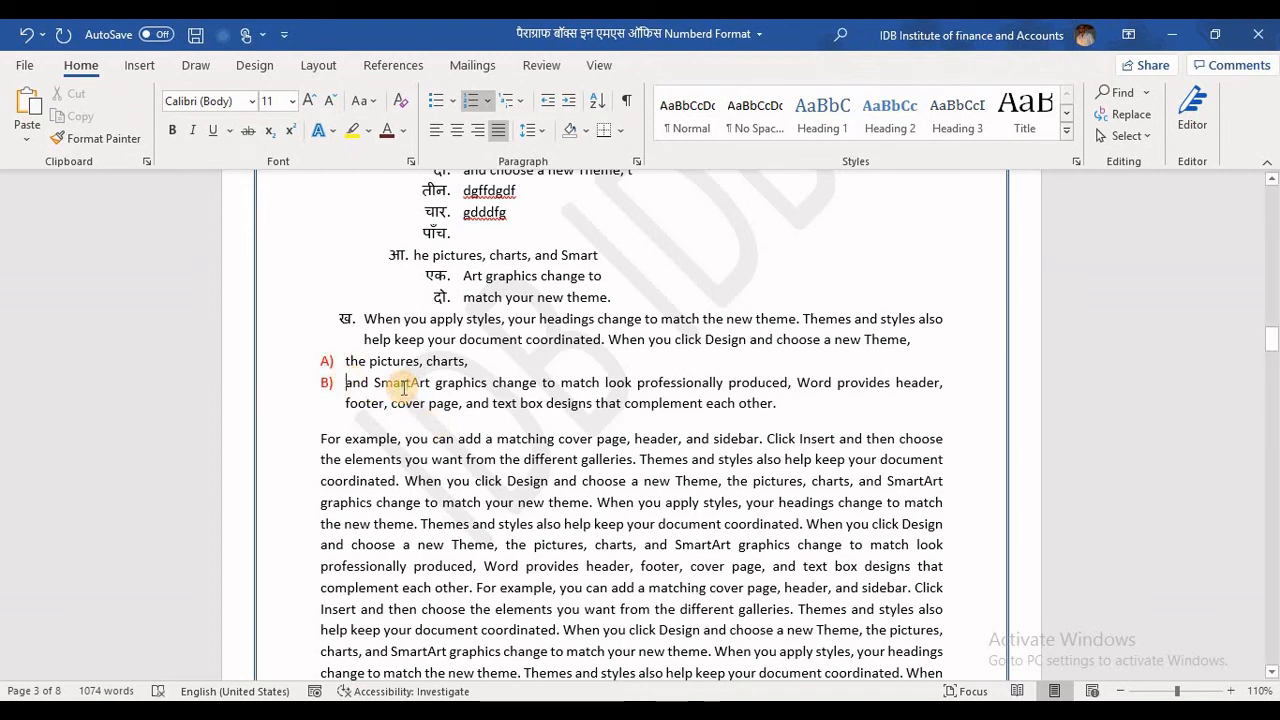
{"action": "key", "text": "Tab"}
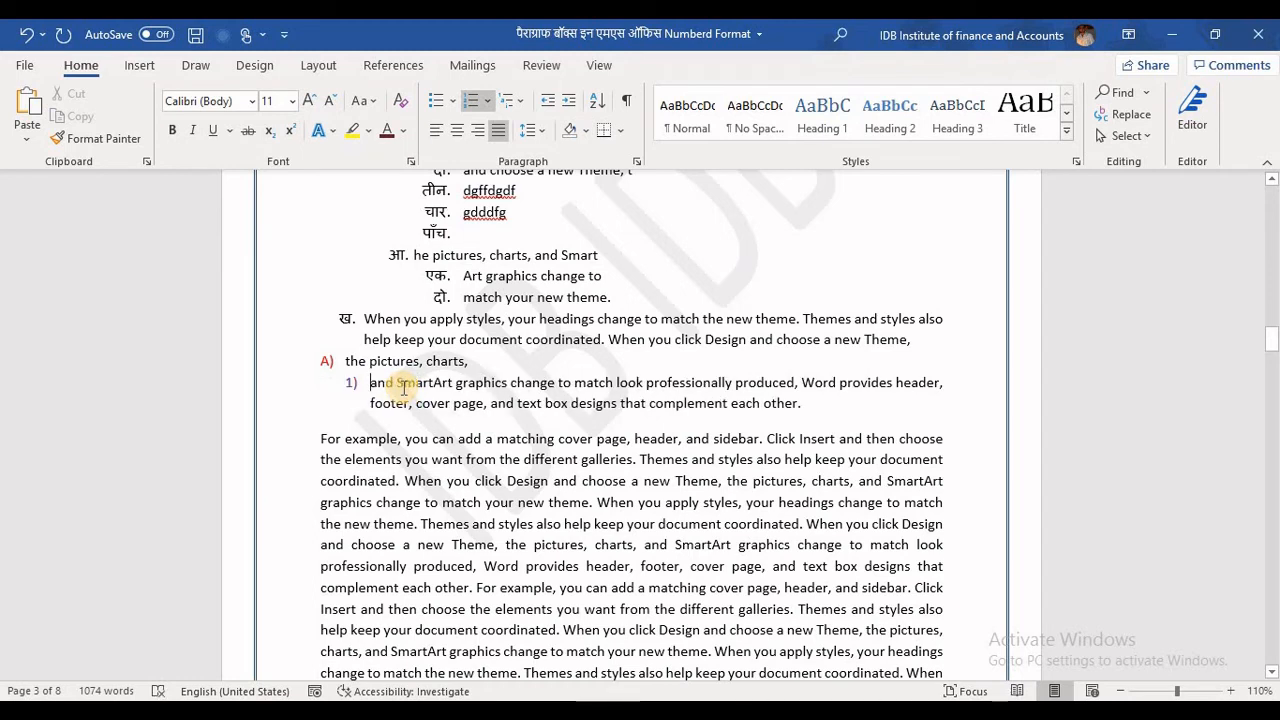
Step: Split the level 2 item after "and SmartArt" and demote the part starting with "graphics change" to level 3
{"action": "key", "text": "Right"}
{"action": "key", "text": "Right"}
{"action": "key", "text": "Right"}
{"action": "key", "text": "Right"}
{"action": "key", "text": "Right"}
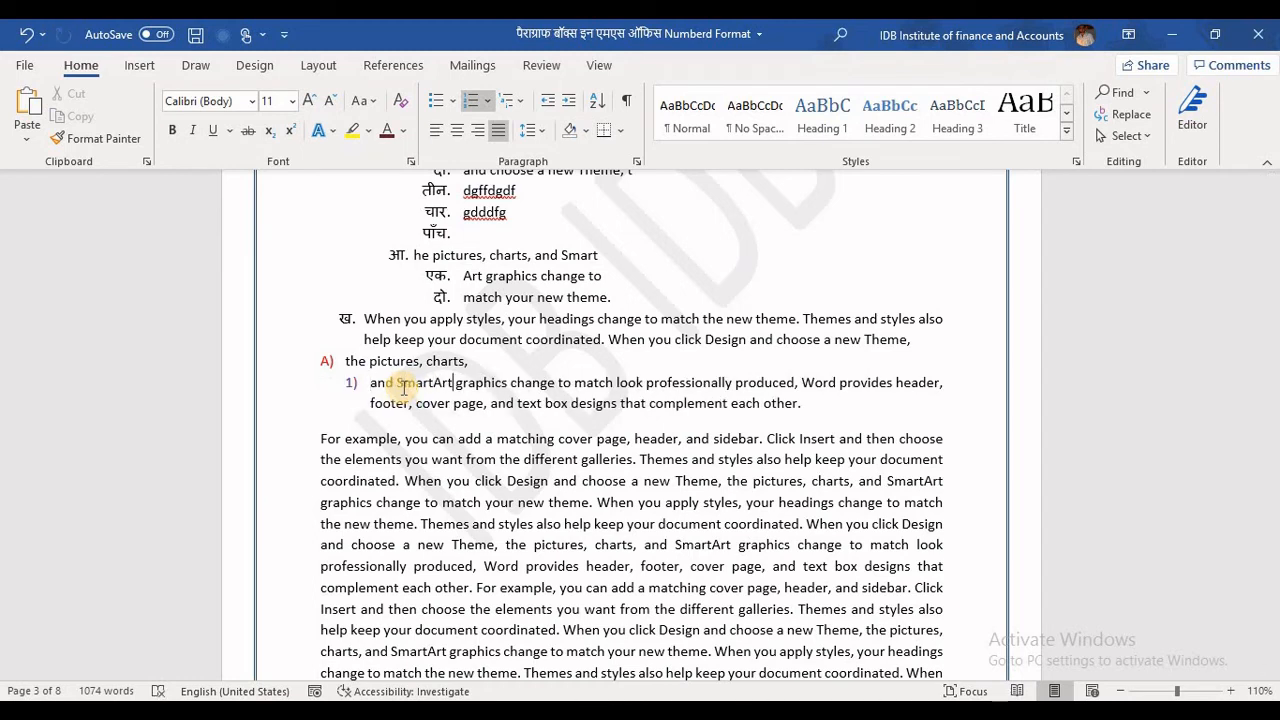
{"action": "key", "text": "Return"}
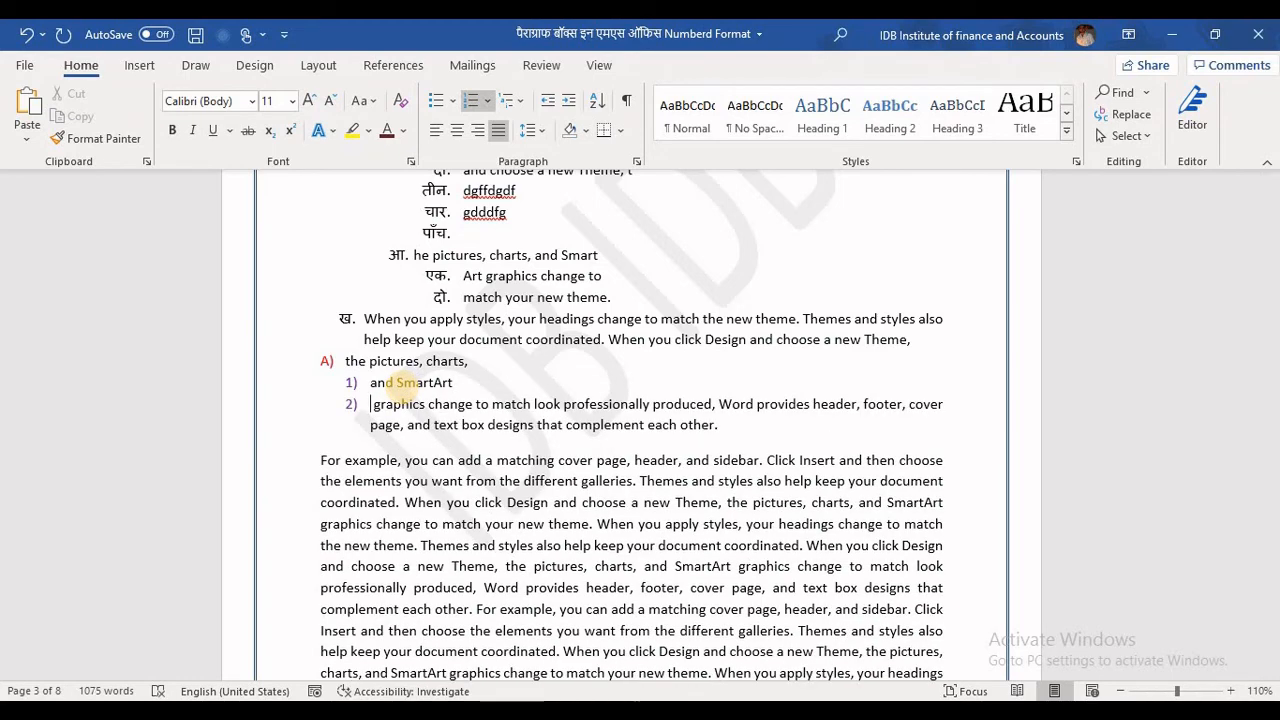
{"action": "key", "text": "Tab"}
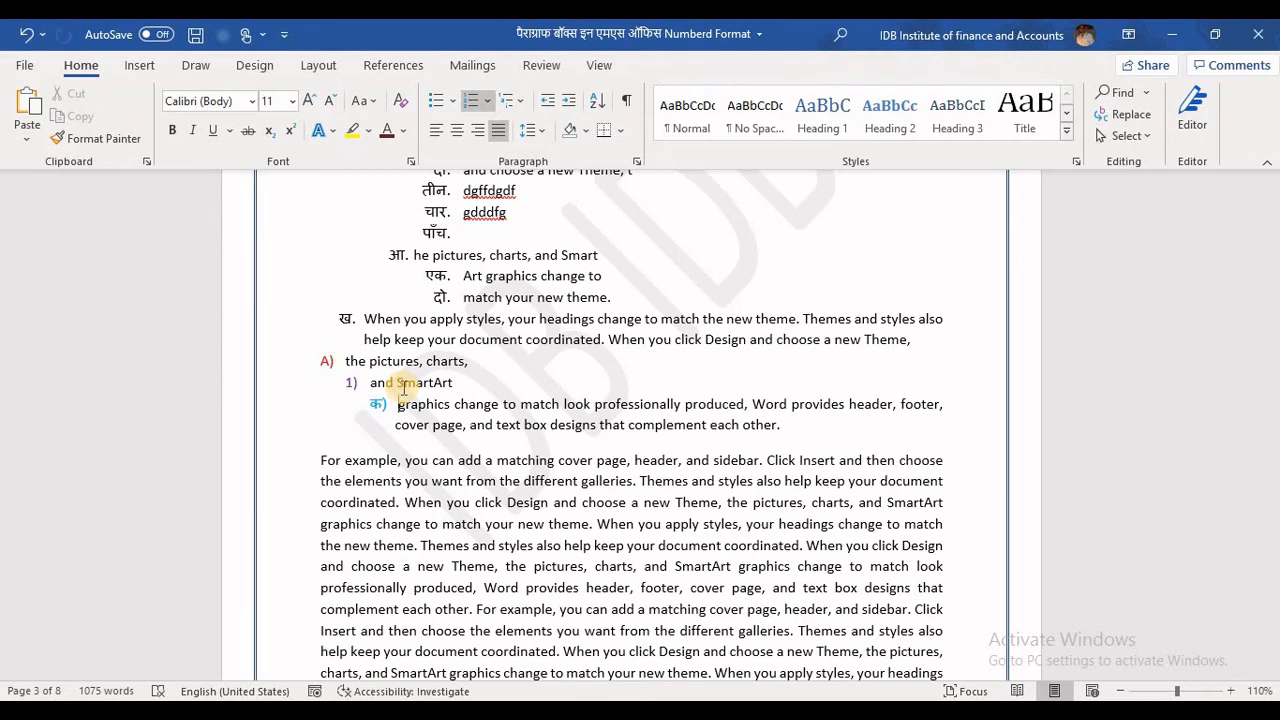
Step: Split the level 3 item after "graphics change" and demote the part starting with "to match look" to level 4
{"action": "key", "text": "Return"}
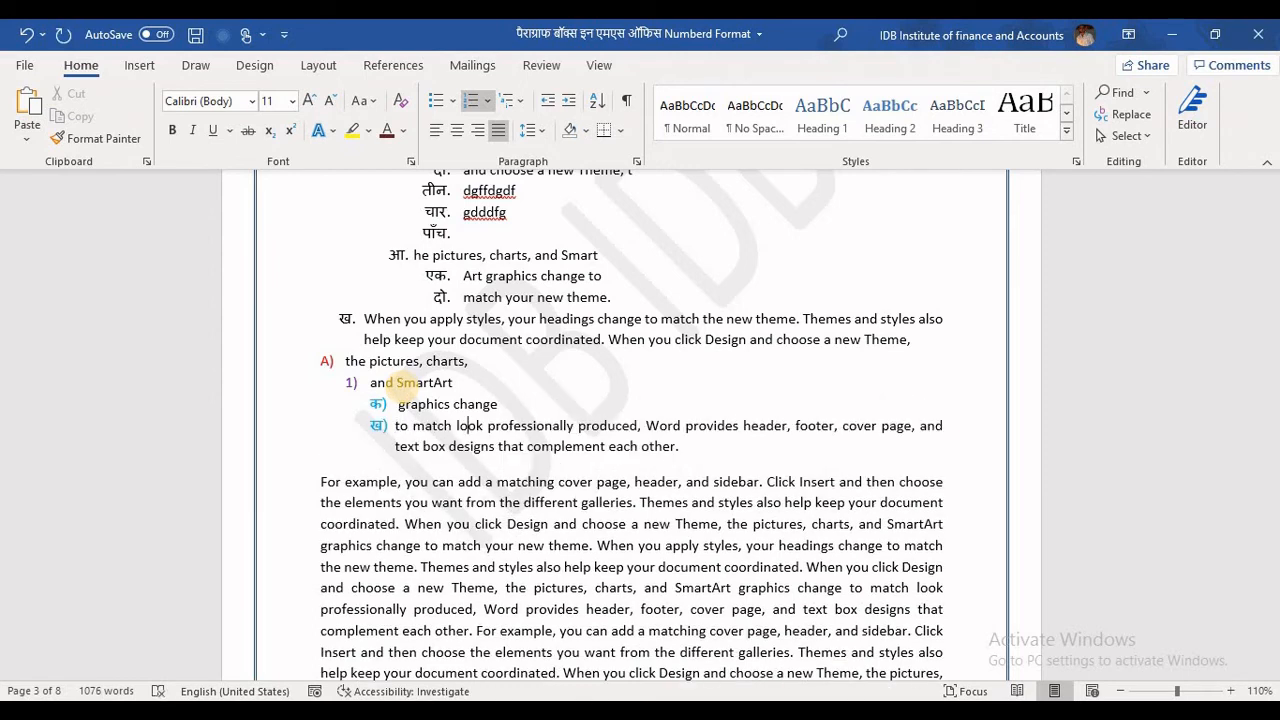
{"action": "key", "text": "Left"}
{"action": "key", "text": "Left"}
{"action": "key", "text": "Tab"}
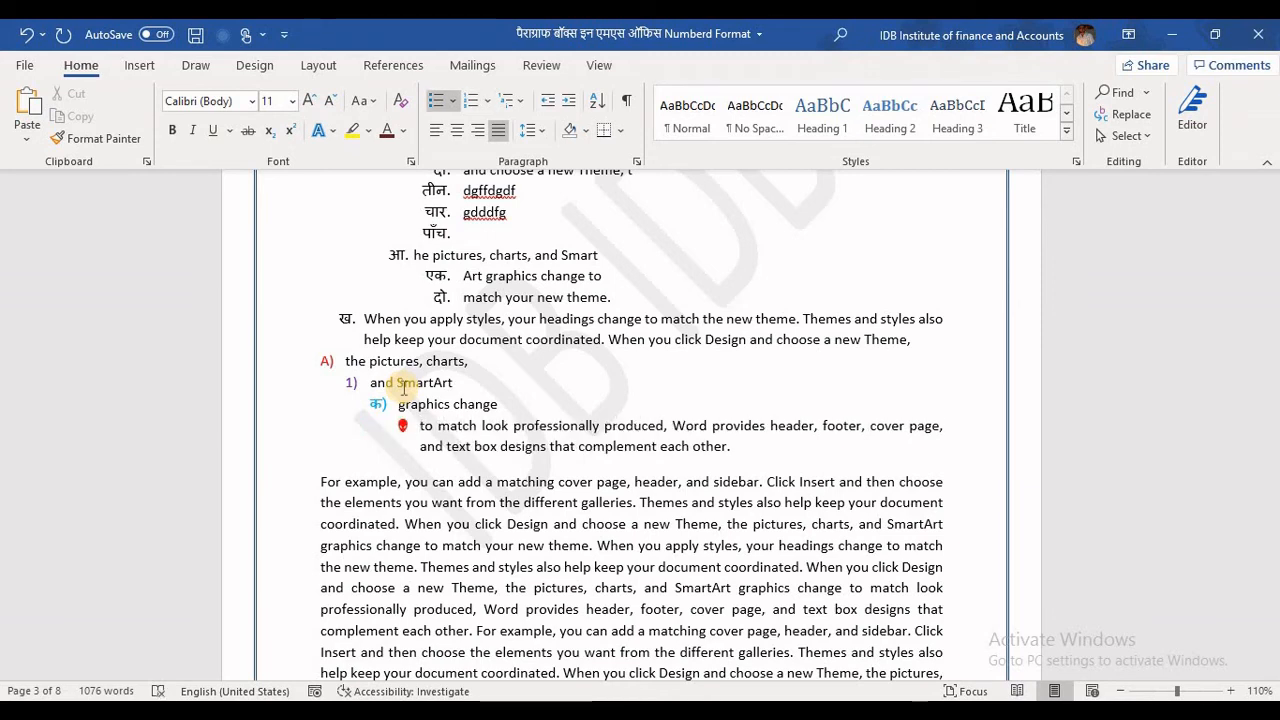
Step: Split the level 4 item after "to match look pro" and demote the remaining text to level 5
{"action": "key", "text": "Right"}
{"action": "key", "text": "Right"}
{"action": "key", "text": "Right"}
{"action": "key", "text": "Right"}
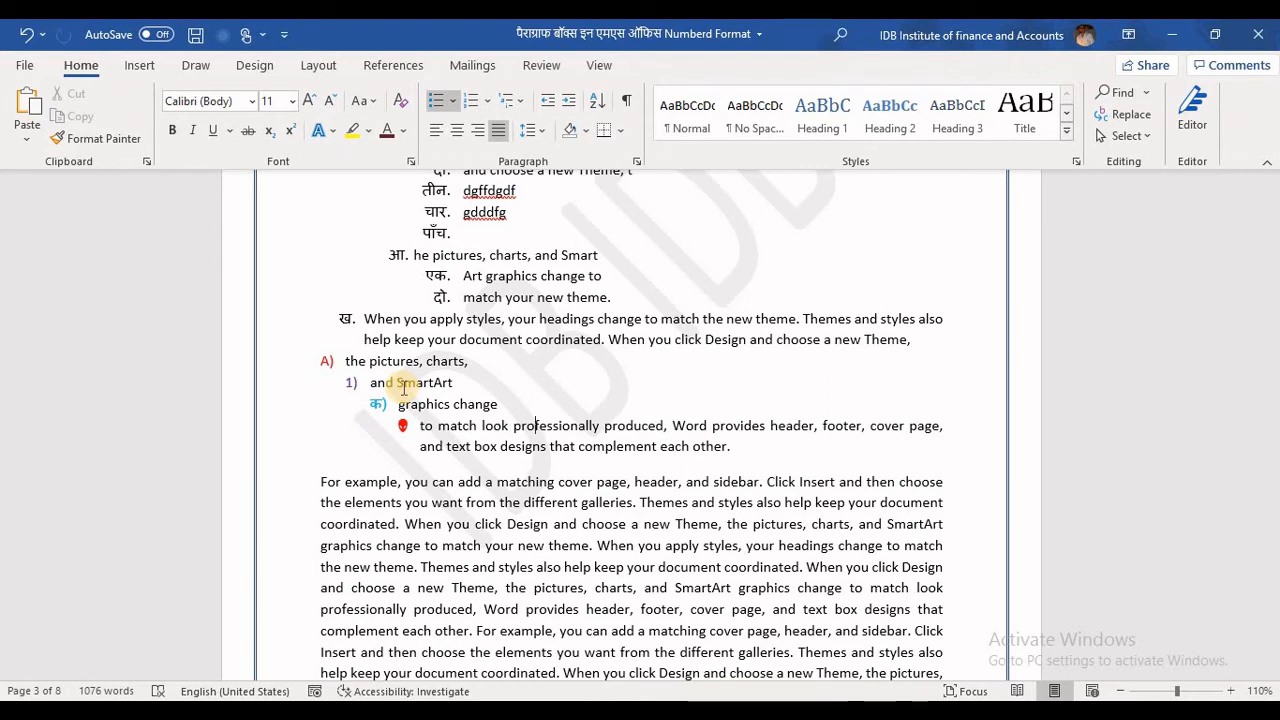
{"action": "key", "text": "Return"}
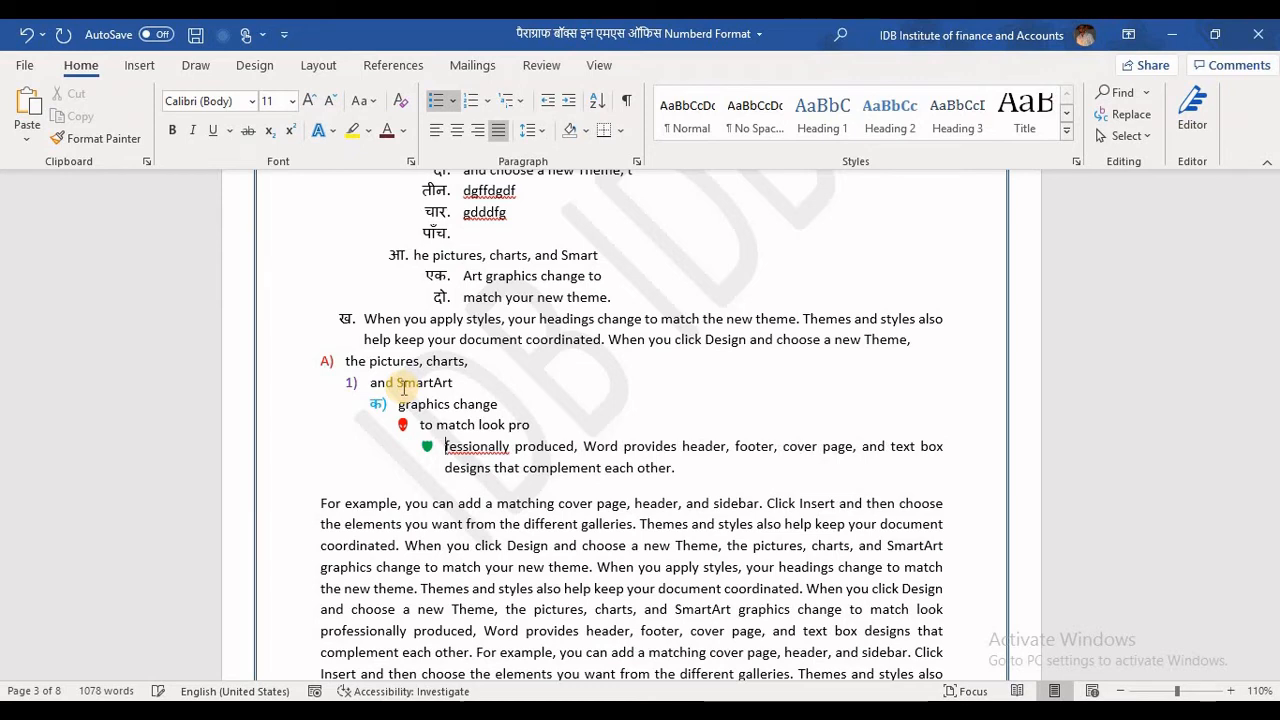
Step: Split the level 5 item before "Word provides header", demote that new item to level 6 and promote it back to level 5
{"action": "key", "text": "Right"}
{"action": "key", "text": "Right"}
{"action": "key", "text": "Right"}
{"action": "key", "text": "ctrl+Right"}
{"action": "key", "text": "Right"}
{"action": "key", "text": "Right"}
{"action": "key", "text": "Return"}
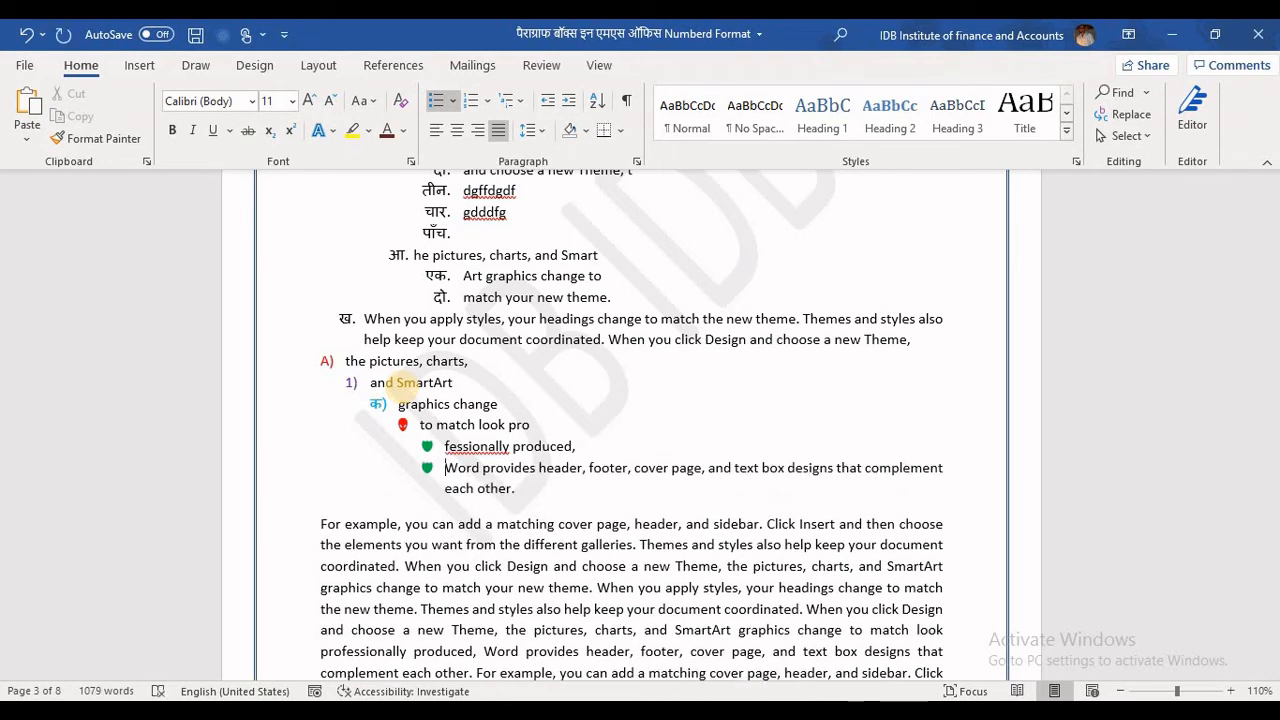
{"action": "key", "text": "Tab"}
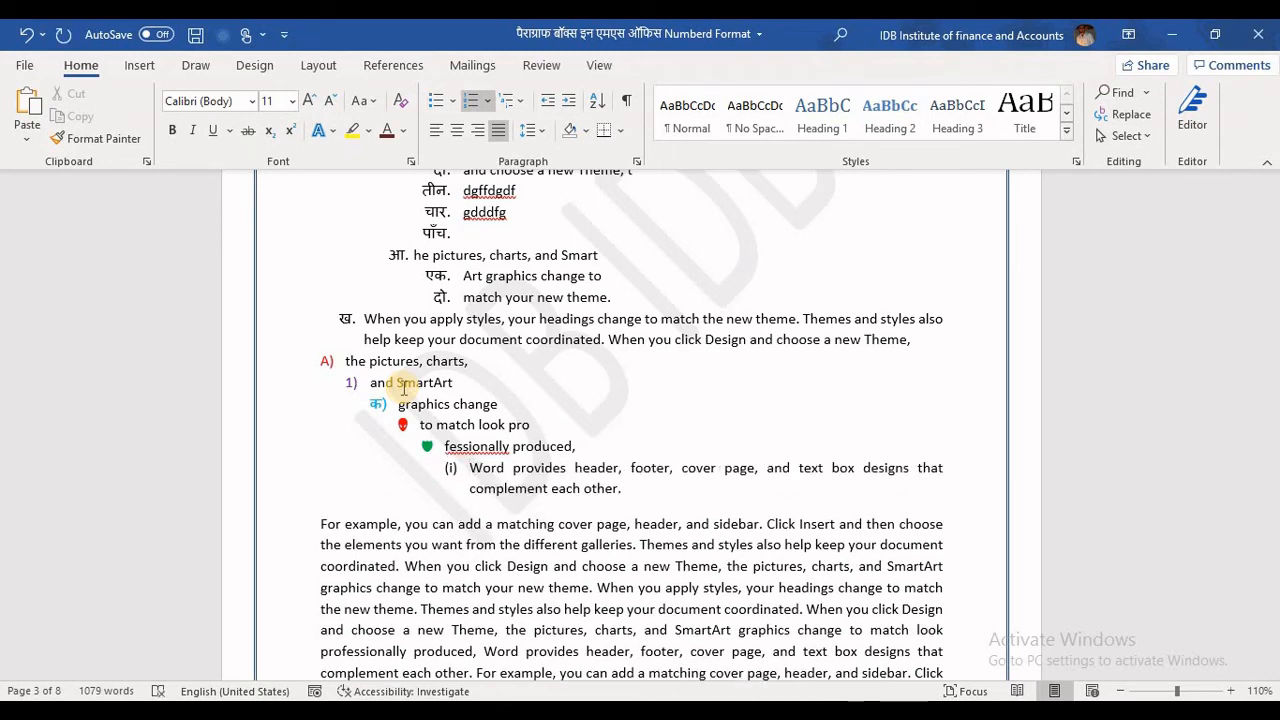
{"action": "key", "text": "shift+Tab"}
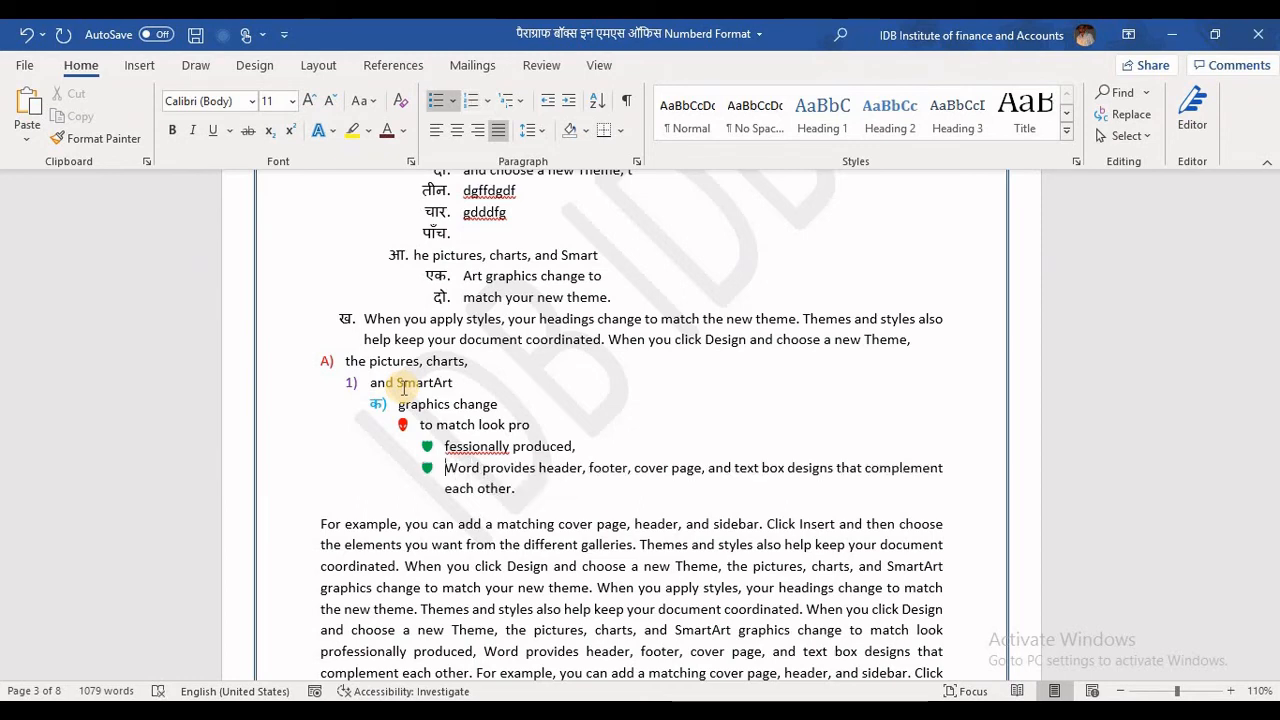
Step: Define level 6 of the multilevel list with a new symbol bullet using Webdings character 134, the weightlifter figure
{"action": "left_click", "coordinate": [522, 102]}
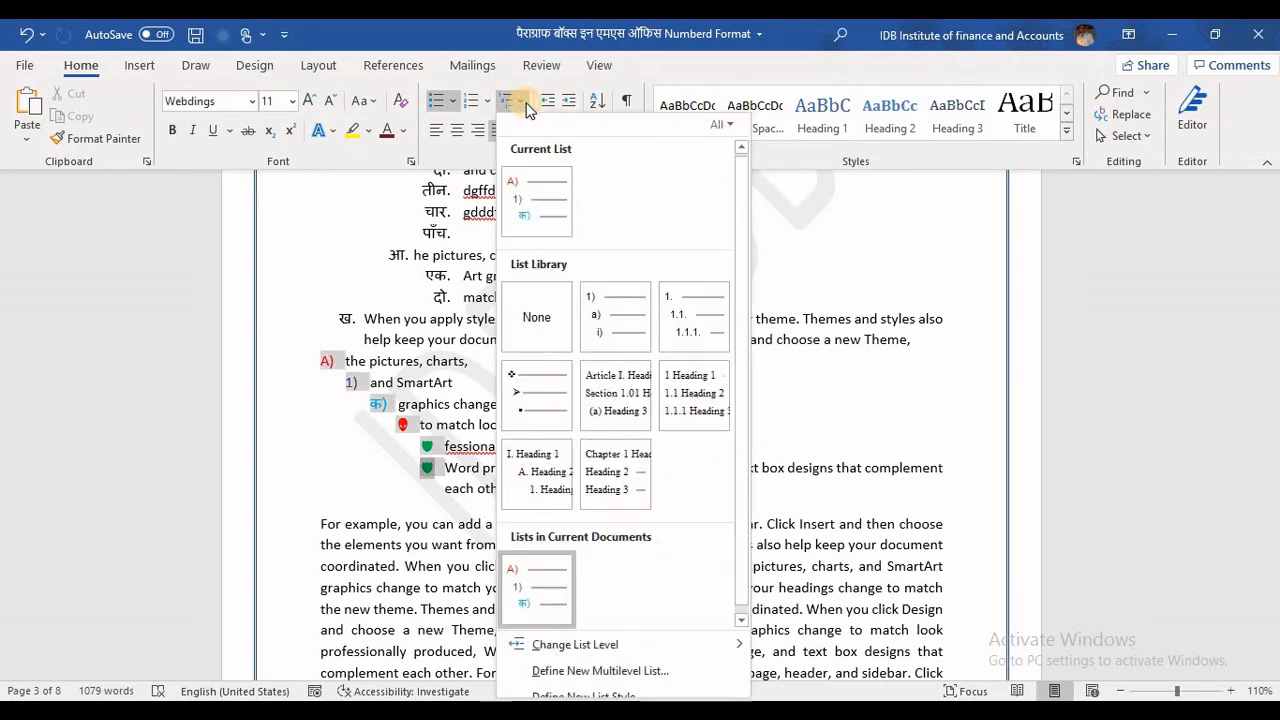
{"action": "left_click", "coordinate": [565, 670]}
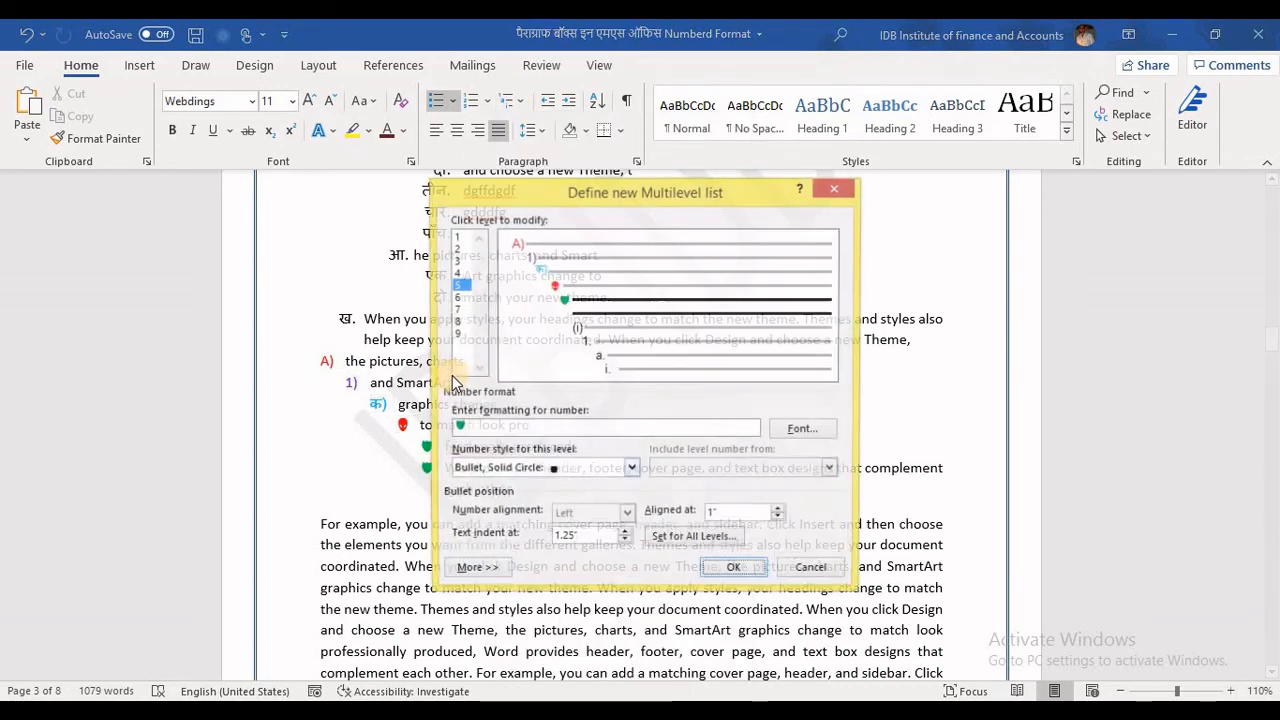
{"action": "left_click", "coordinate": [456, 297]}
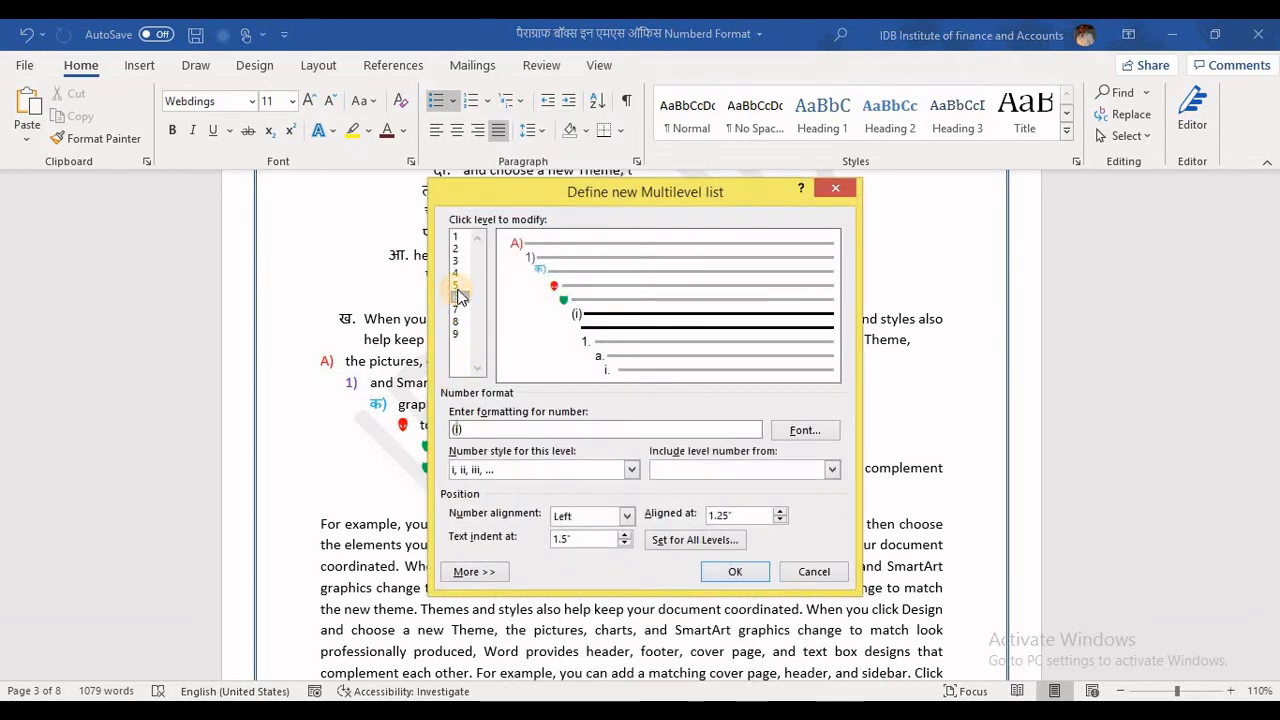
{"action": "left_click", "coordinate": [458, 286]}
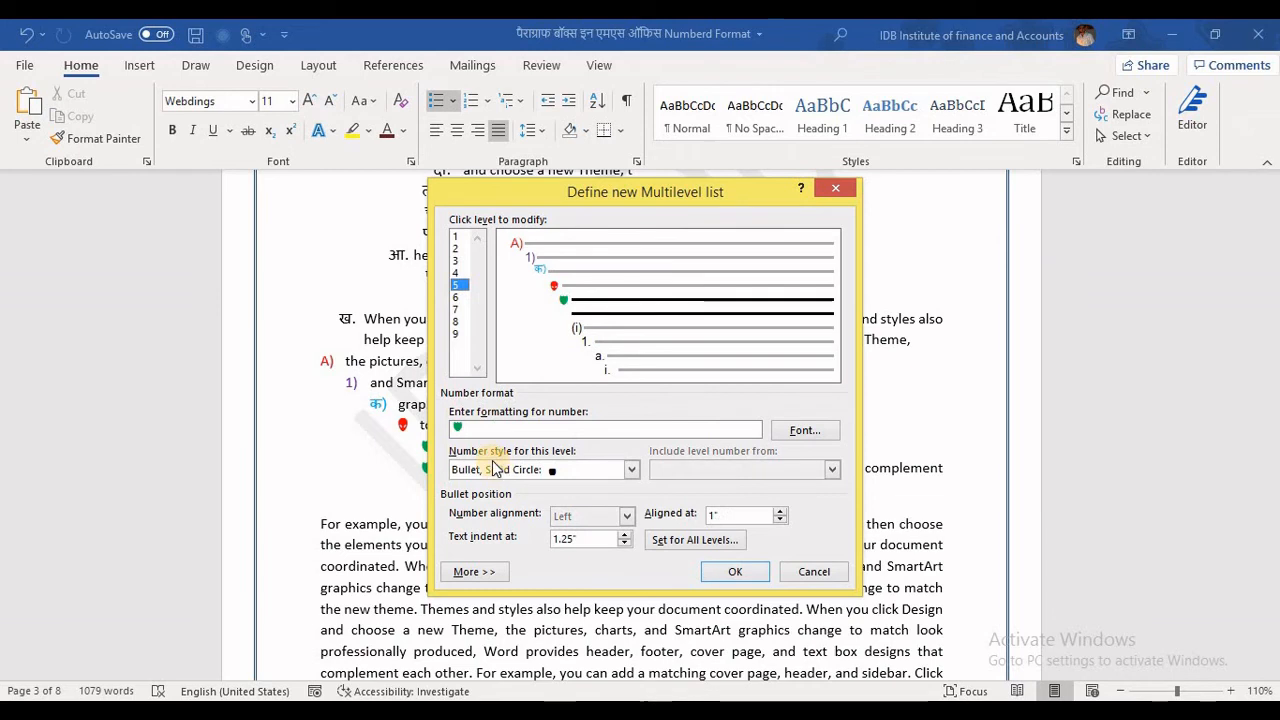
{"action": "left_click", "coordinate": [458, 298]}
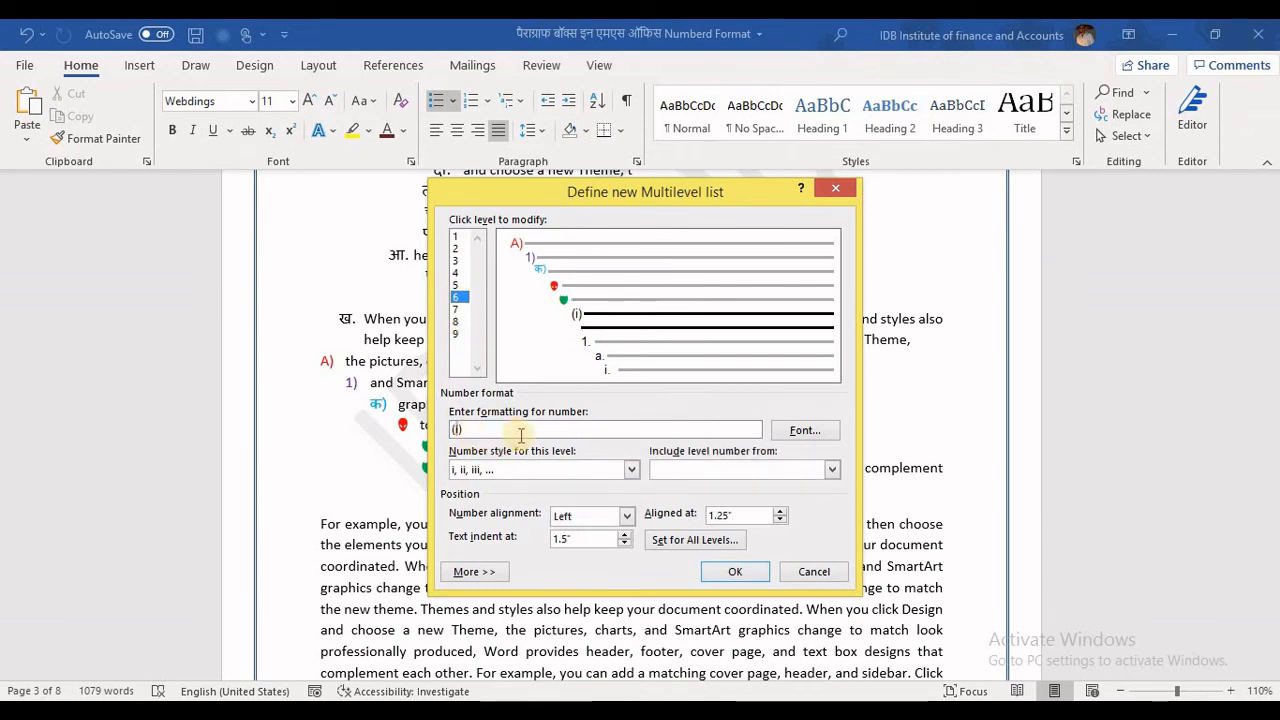
{"action": "left_click", "coordinate": [631, 470]}
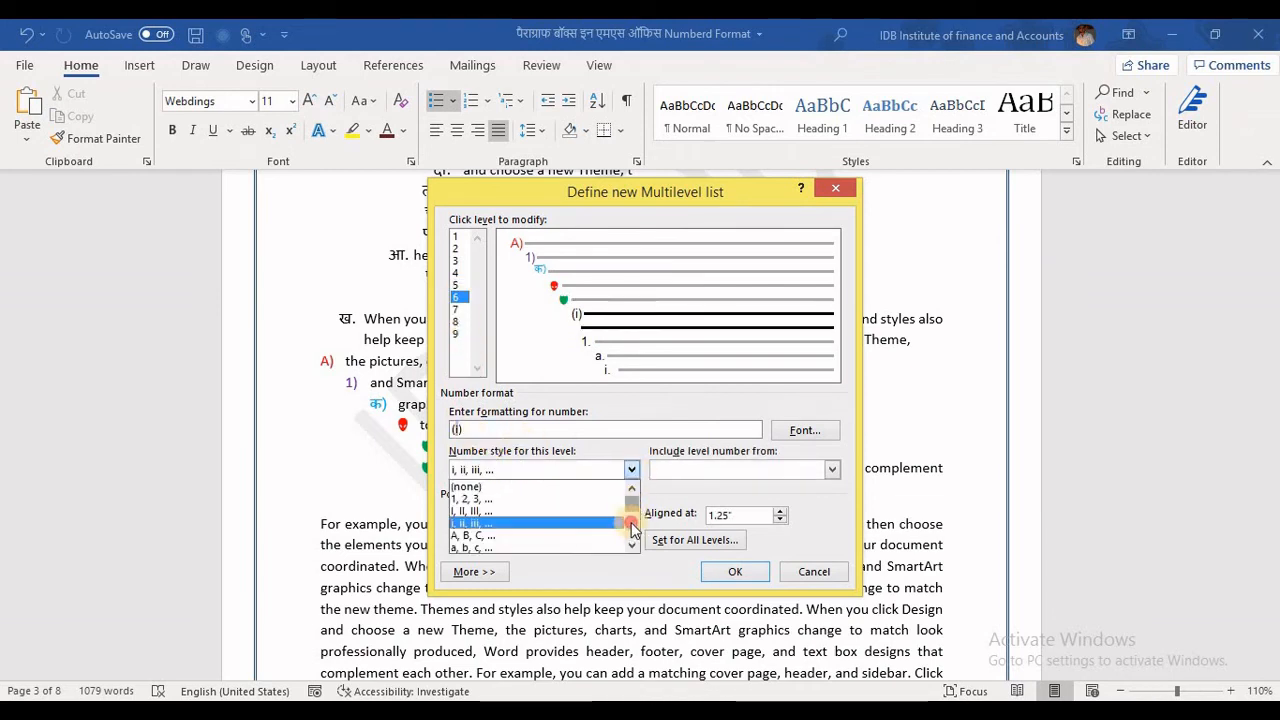
{"action": "left_click_drag", "start_coordinate": [631, 497], "coordinate": [629, 535]}
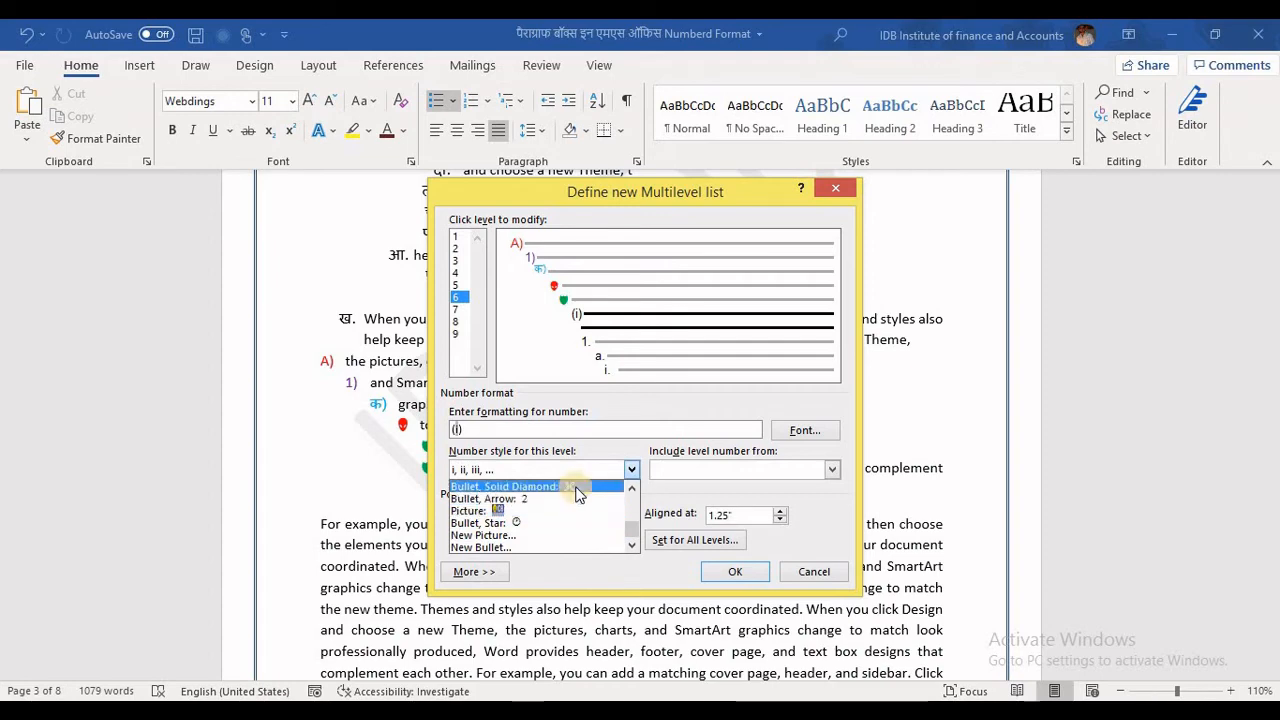
{"action": "left_click", "coordinate": [540, 546]}
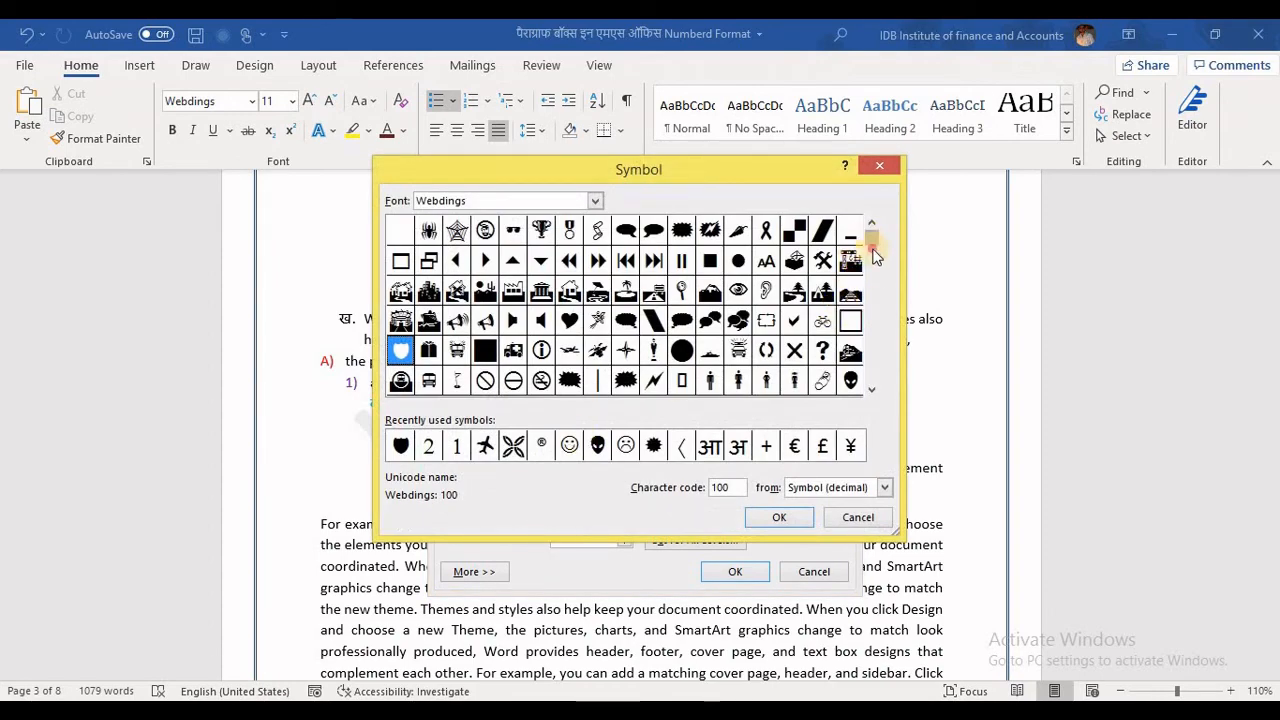
{"action": "scroll", "coordinate": [873, 288], "scroll_direction": "down", "scroll_amount": 1}
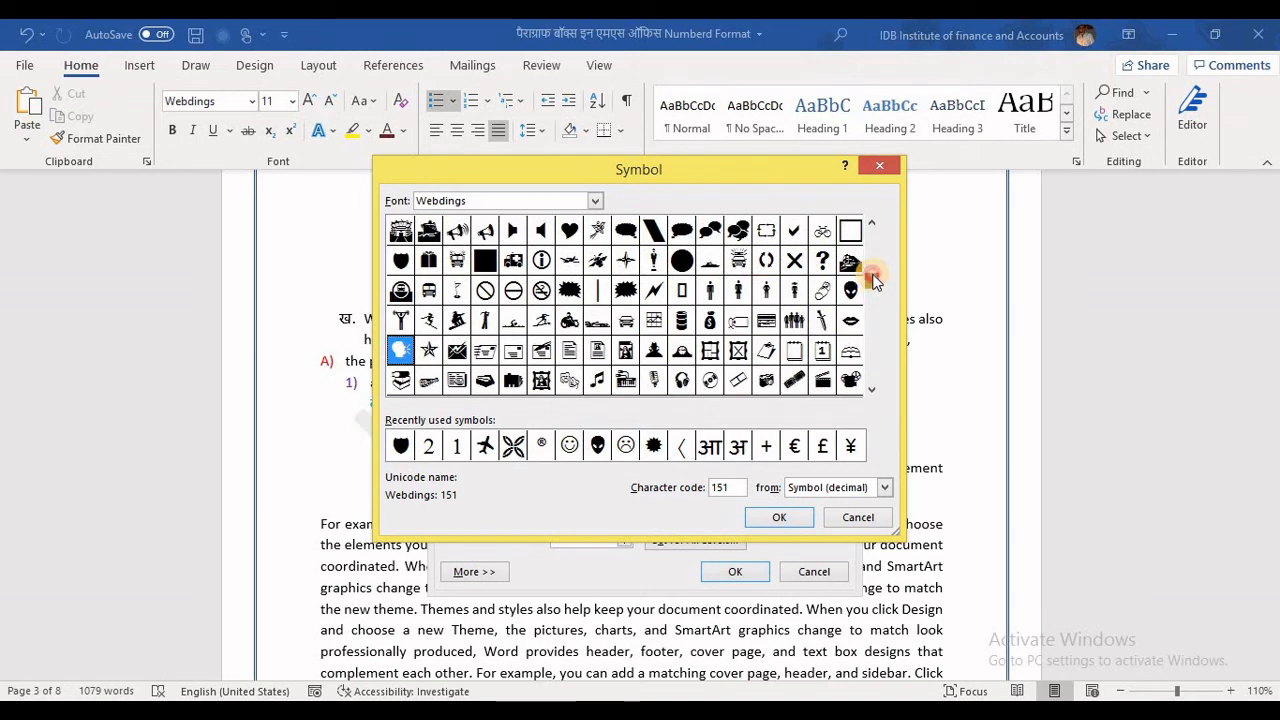
{"action": "scroll", "coordinate": [873, 283], "scroll_direction": "up", "scroll_amount": 1}
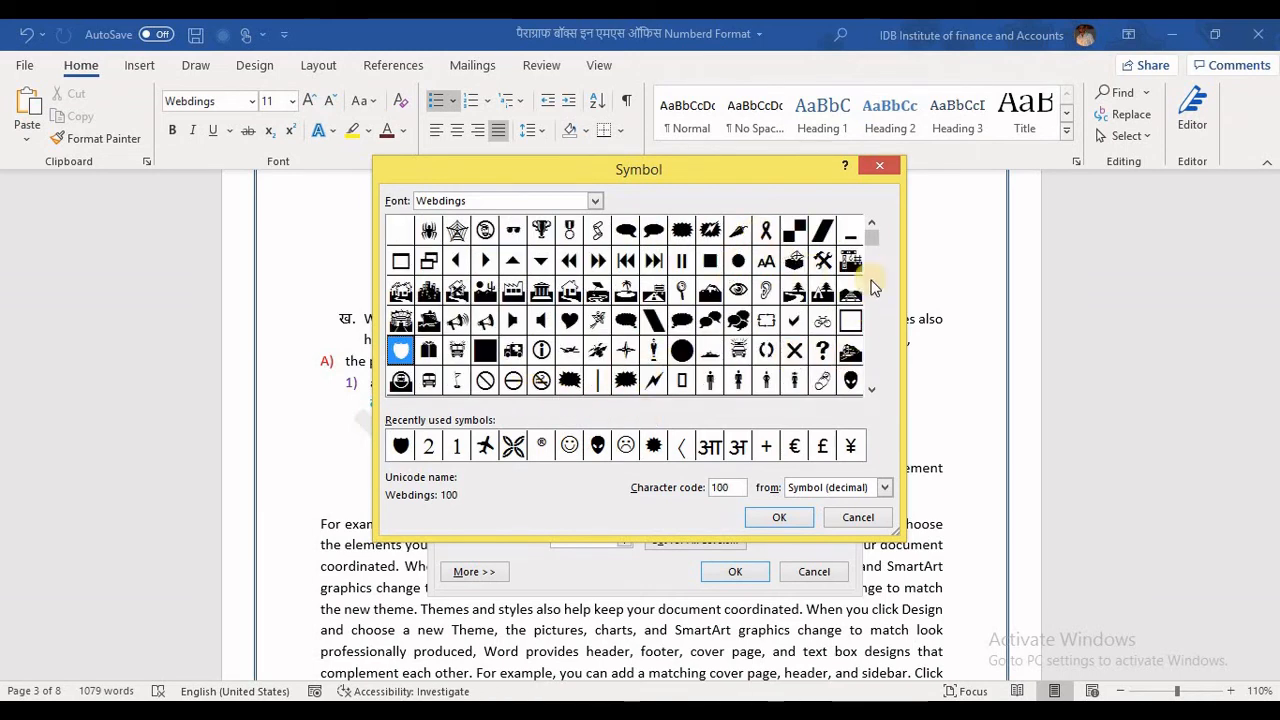
{"action": "left_click_drag", "start_coordinate": [875, 262], "coordinate": [873, 340]}
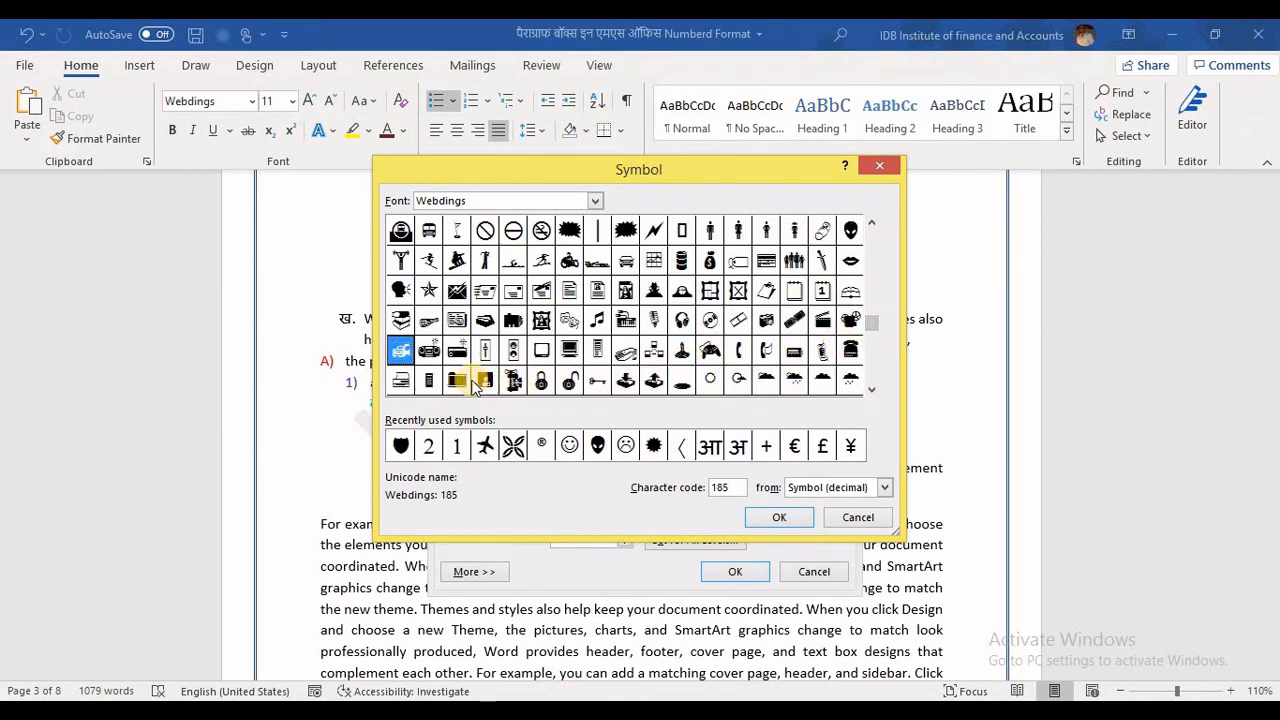
{"action": "left_click", "coordinate": [400, 261]}
{"action": "left_click", "coordinate": [775, 518]}
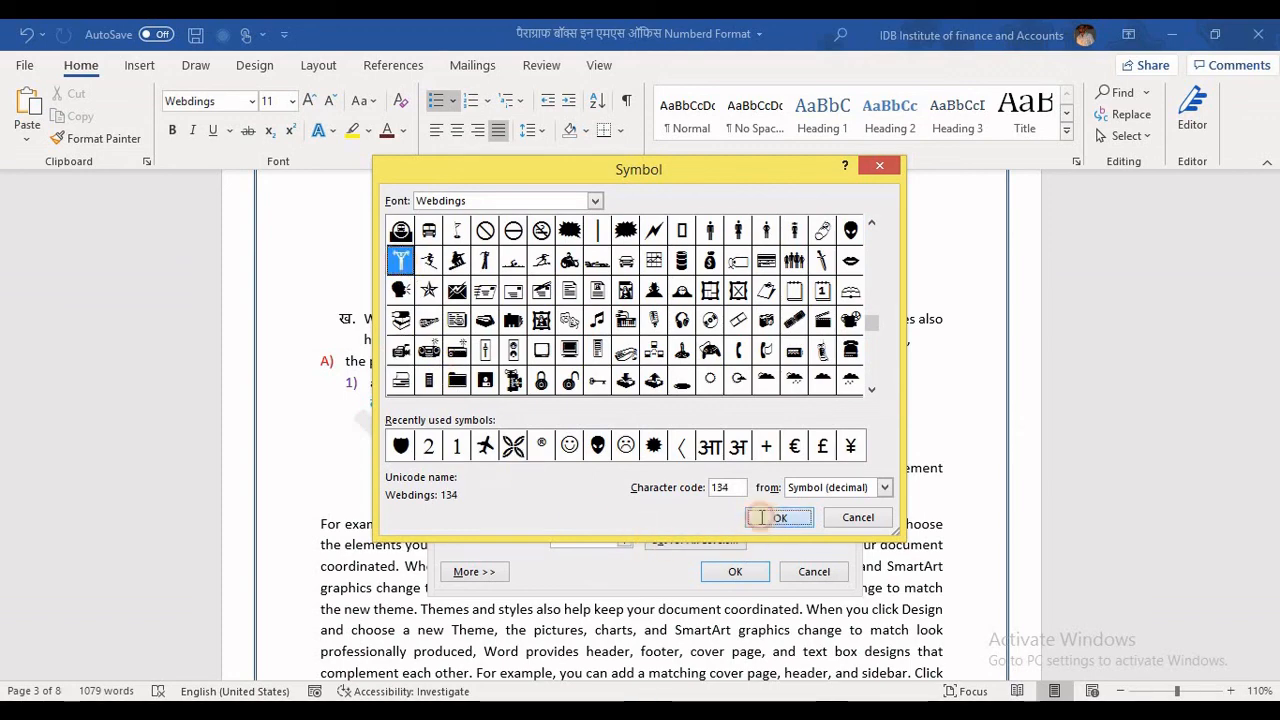
{"action": "left_click", "coordinate": [733, 575]}
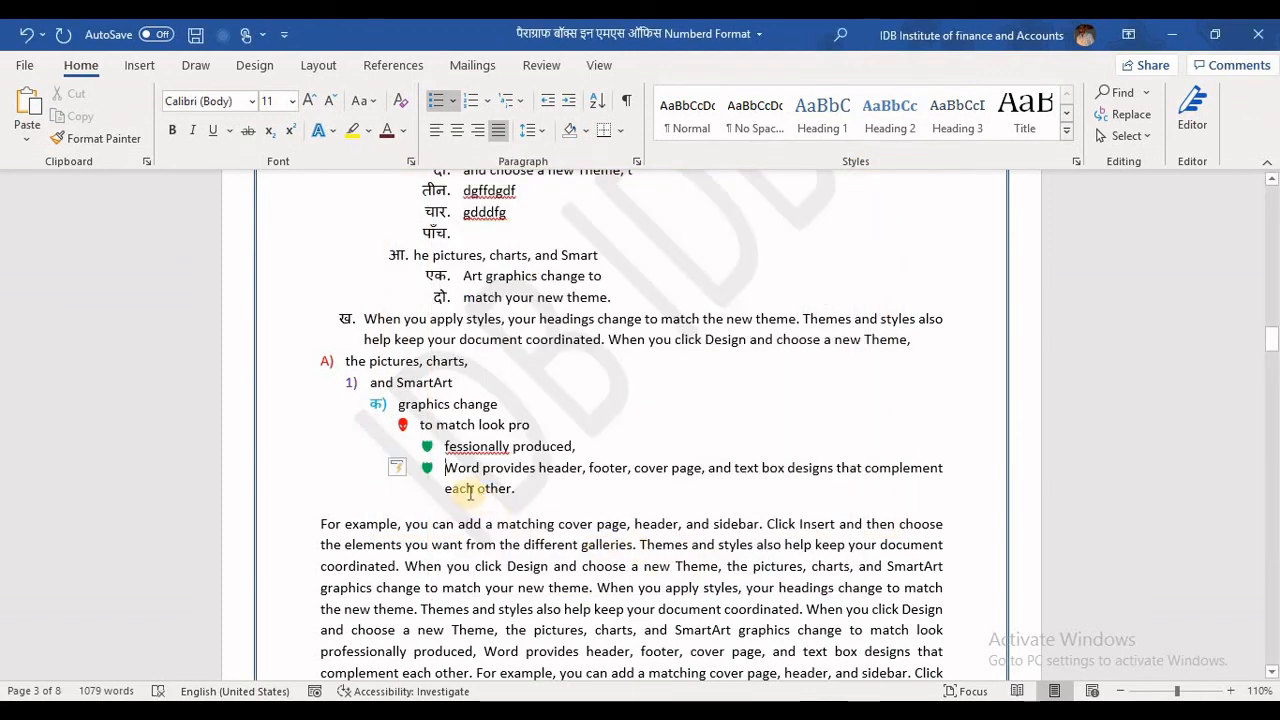
Step: Demote the "Word provides header" item to level 6 and split it after "Word provides" and after "header, footer,"
{"action": "key", "text": "Tab"}
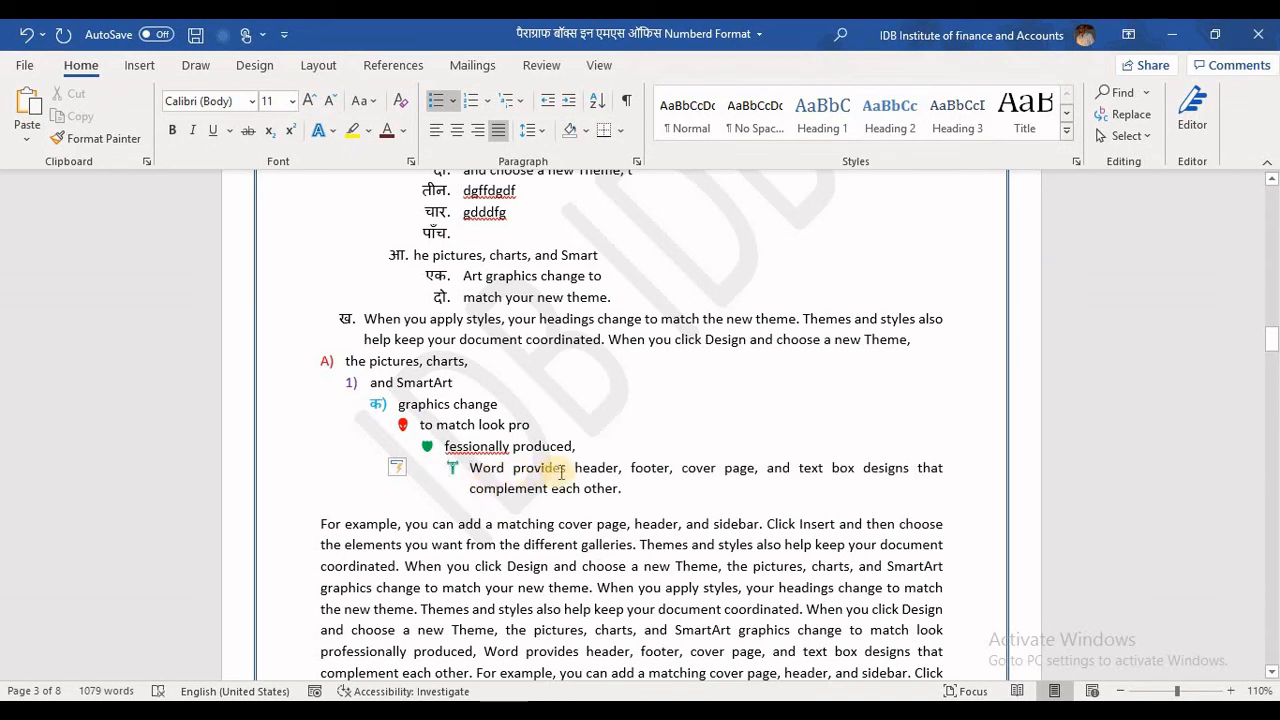
{"action": "left_click", "coordinate": [572, 468]}
{"action": "key", "text": "Return"}
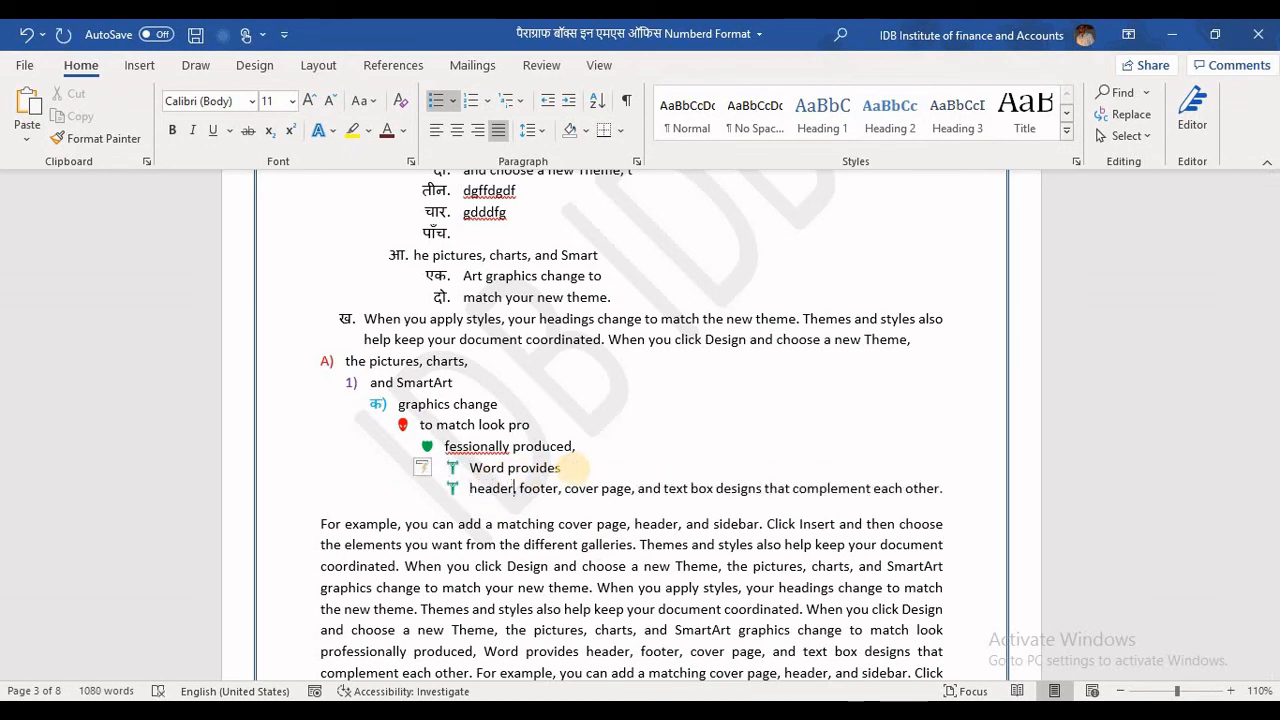
{"action": "left_click", "coordinate": [563, 488]}
{"action": "key", "text": "Return"}
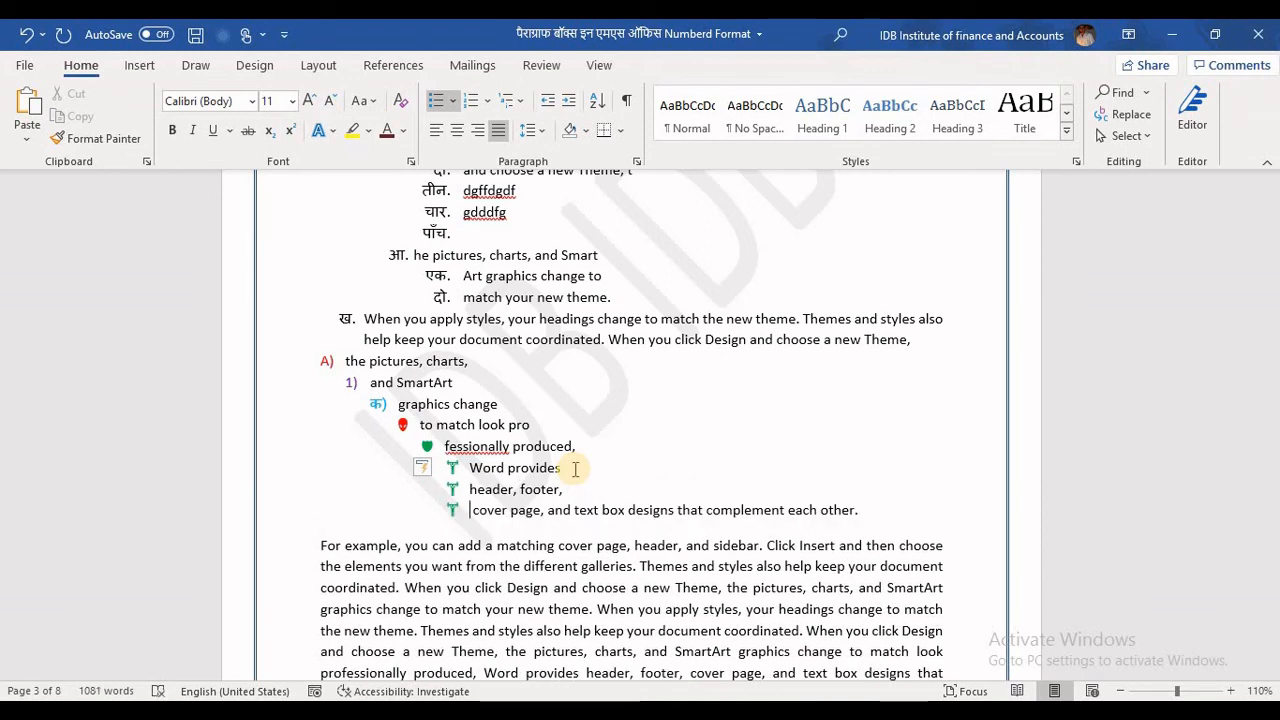
Step: Promote the "cover page" item level by level up to level 2, and demote it back to level 6
{"action": "key", "text": "shift+Tab"}
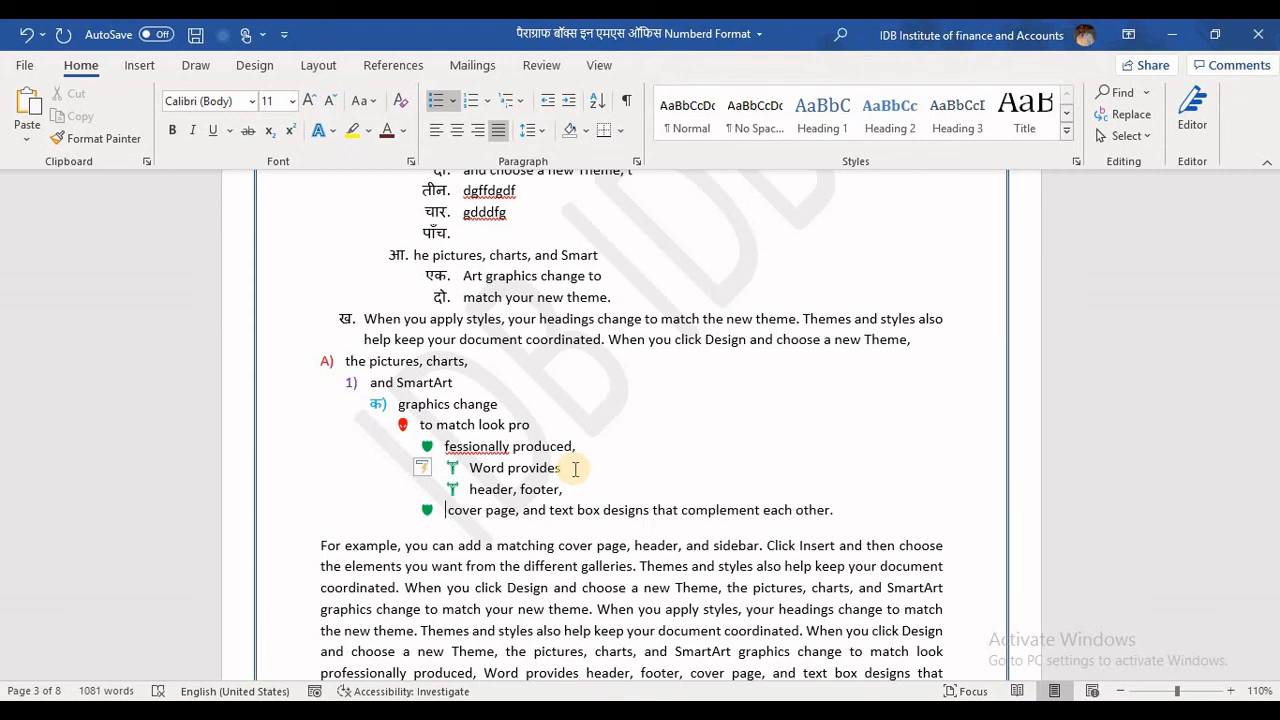
{"action": "key", "text": "Right"}
{"action": "key", "text": "Right"}
{"action": "key", "text": "Right"}
{"action": "key", "text": "Right"}
{"action": "key", "text": "Right"}
{"action": "key", "text": "Right"}
{"action": "key", "text": "Right"}
{"action": "key", "text": "Right"}
{"action": "key", "text": "Home"}
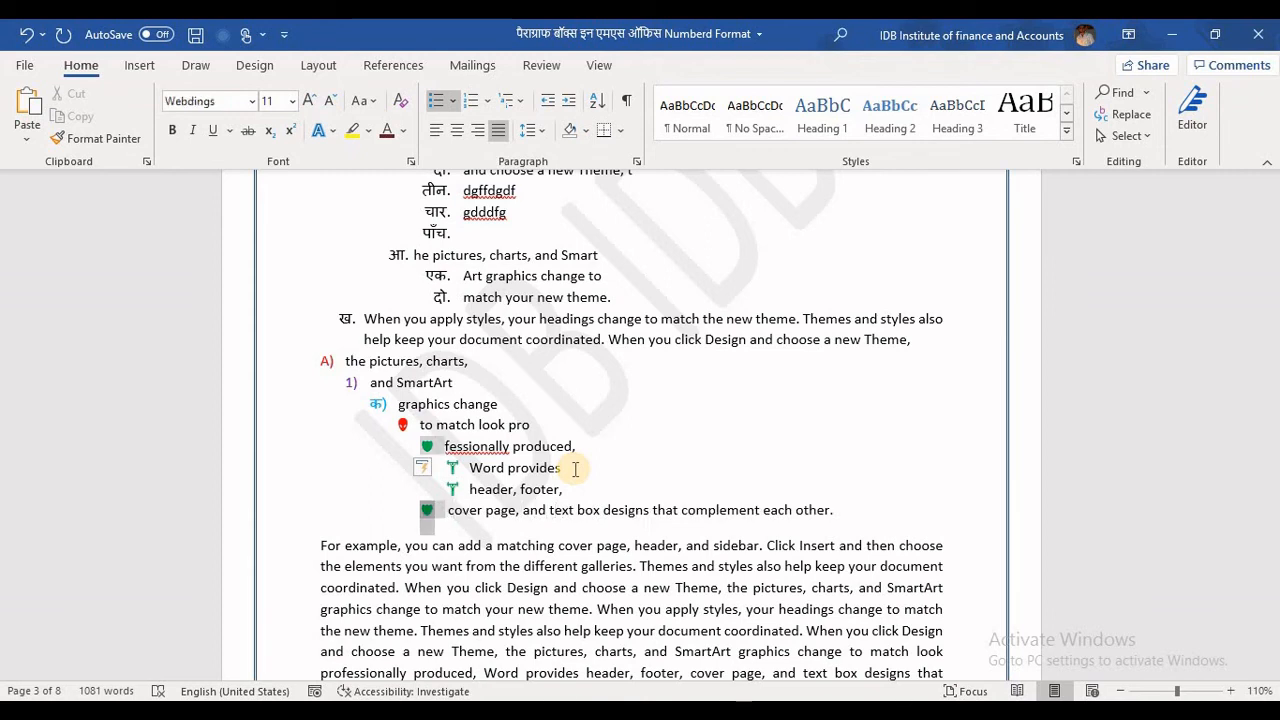
{"action": "key", "text": "shift+Tab"}
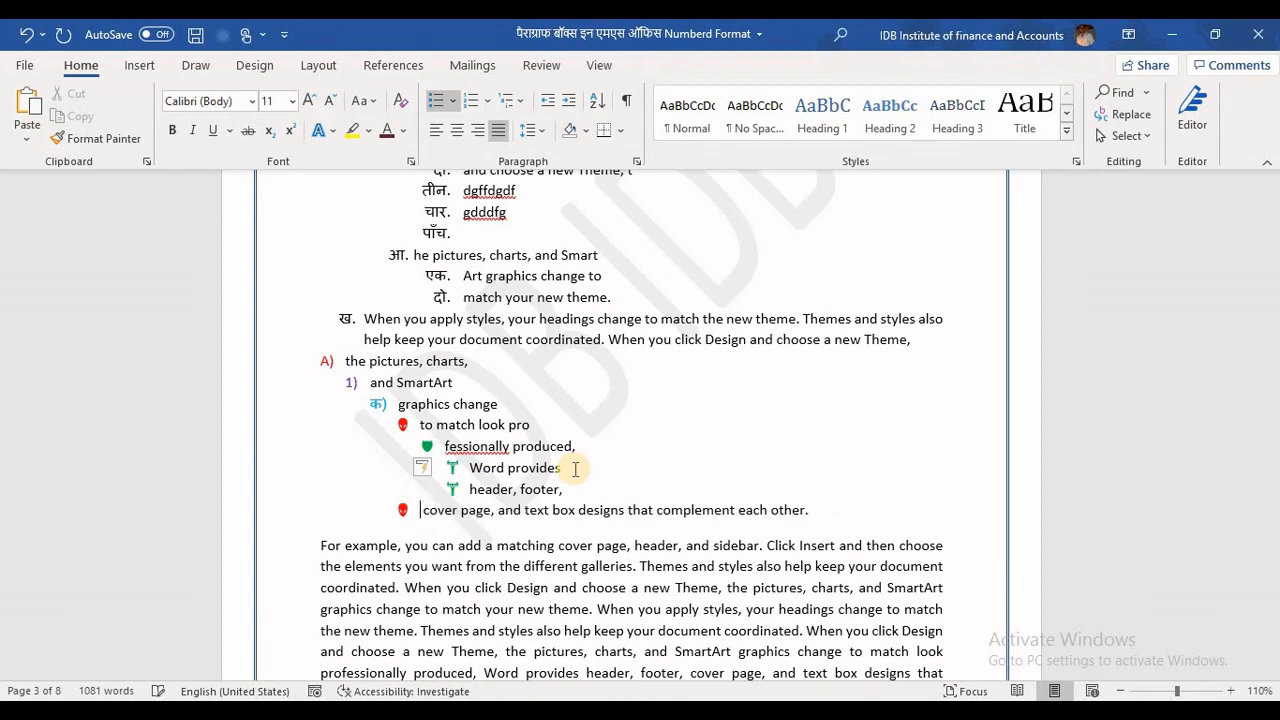
{"action": "key", "text": "shift+Tab"}
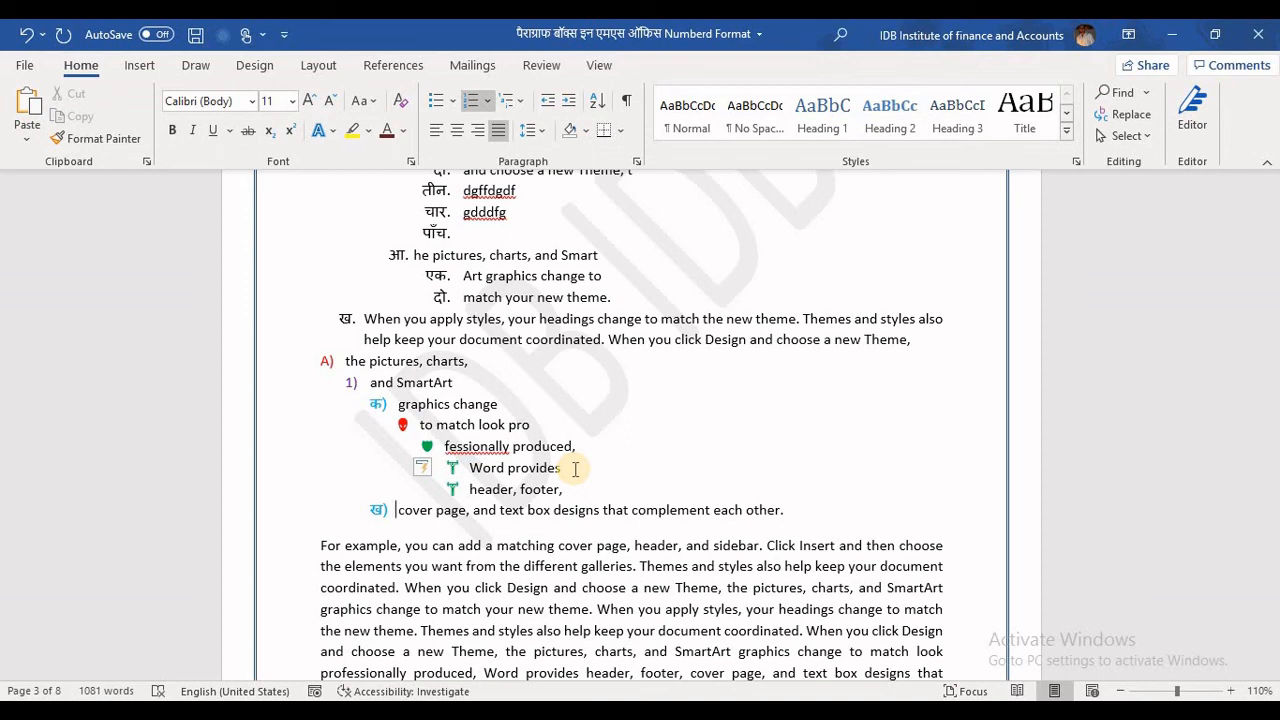
{"action": "key", "text": "shift+Tab"}
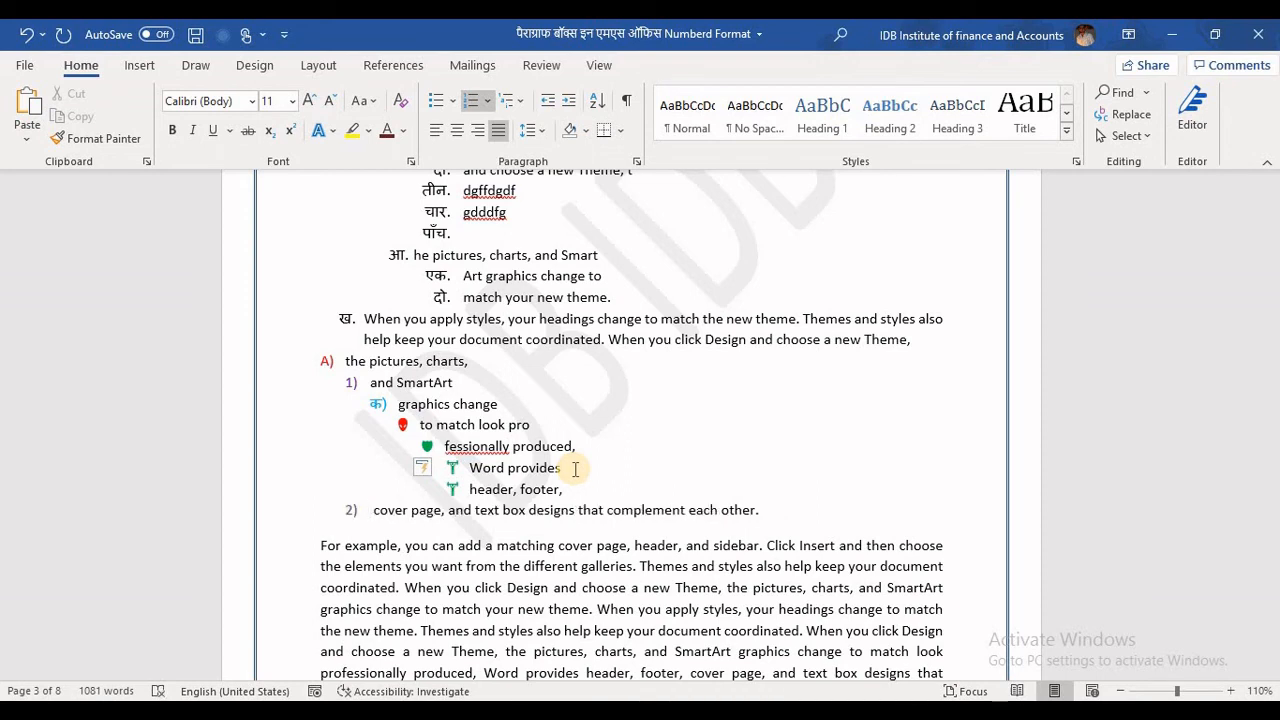
{"action": "key", "text": "Tab"}
{"action": "key", "text": "Tab"}
{"action": "key", "text": "Tab"}
{"action": "key", "text": "Tab"}
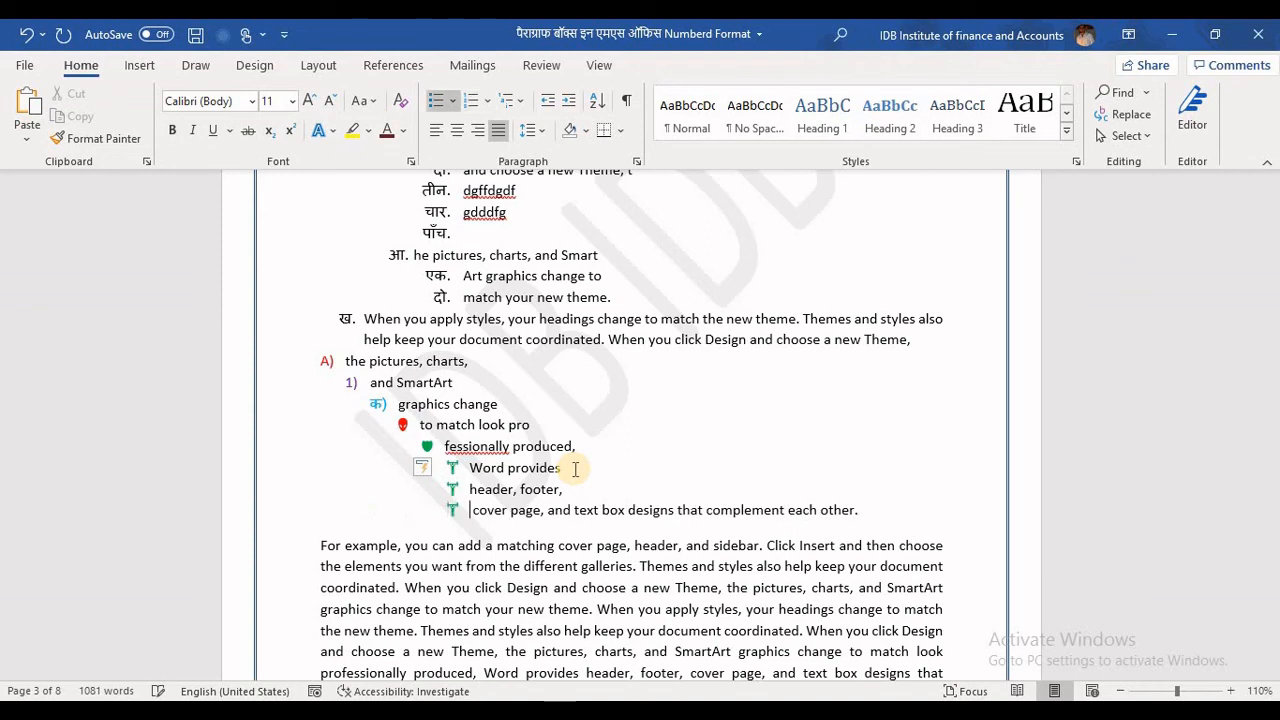
Step: Promote the "cover page" item to level 5, split it after "and te" and promote the remaining text to level 4
{"action": "key", "text": "shift+Tab"}
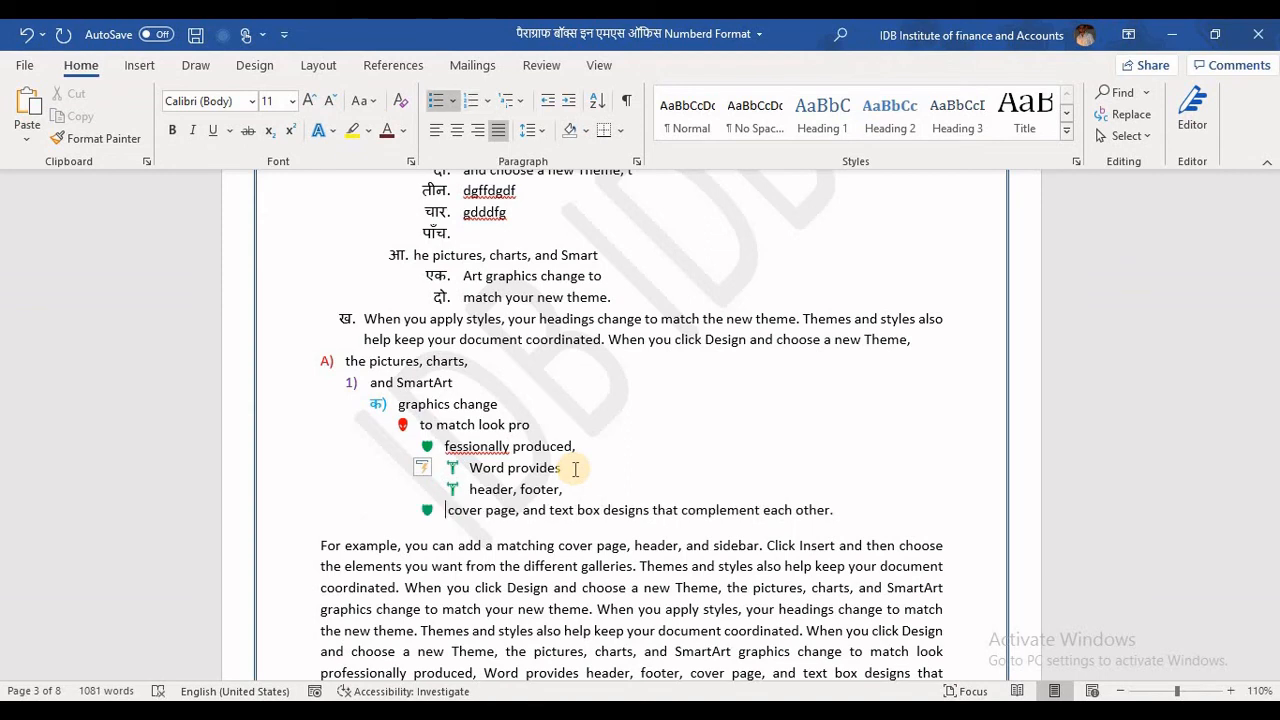
{"action": "key", "text": "Return"}
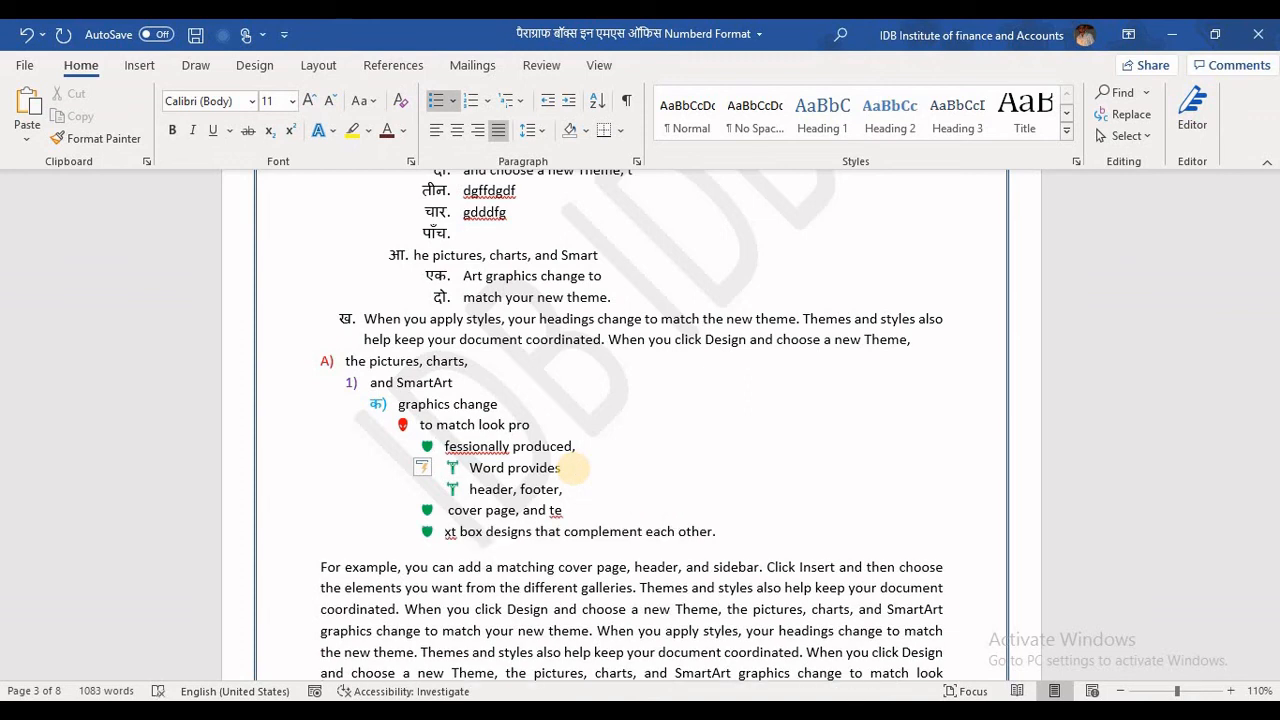
{"action": "key", "text": "shift+Tab"}
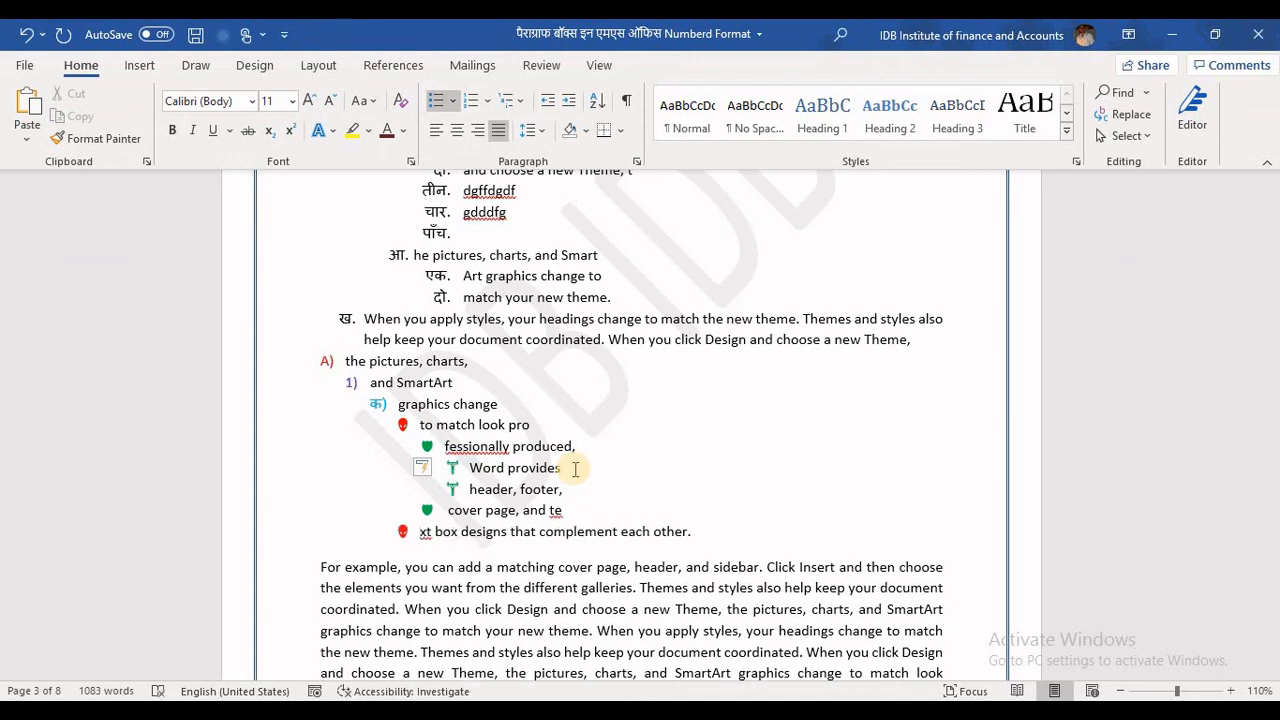
Step: Bring the "For example, you can add" paragraph into the list as a new item and promote it to level 3
{"action": "key", "text": "Right"}
{"action": "key", "text": "Right"}
{"action": "key", "text": "Right"}
{"action": "key", "text": "Right"}
{"action": "key", "text": "Right"}
{"action": "key", "text": "Right"}
{"action": "key", "text": "Right"}
{"action": "key", "text": "Down"}
{"action": "key", "text": "Down"}
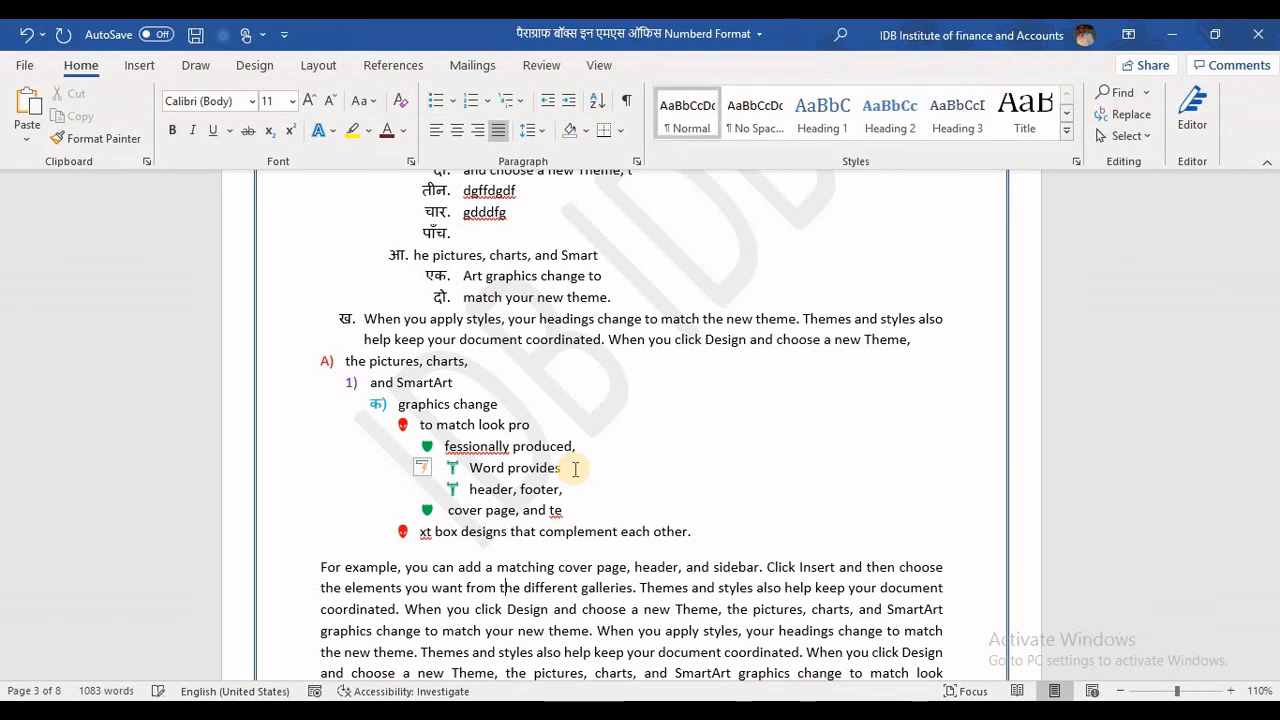
{"action": "left_click", "coordinate": [320, 568]}
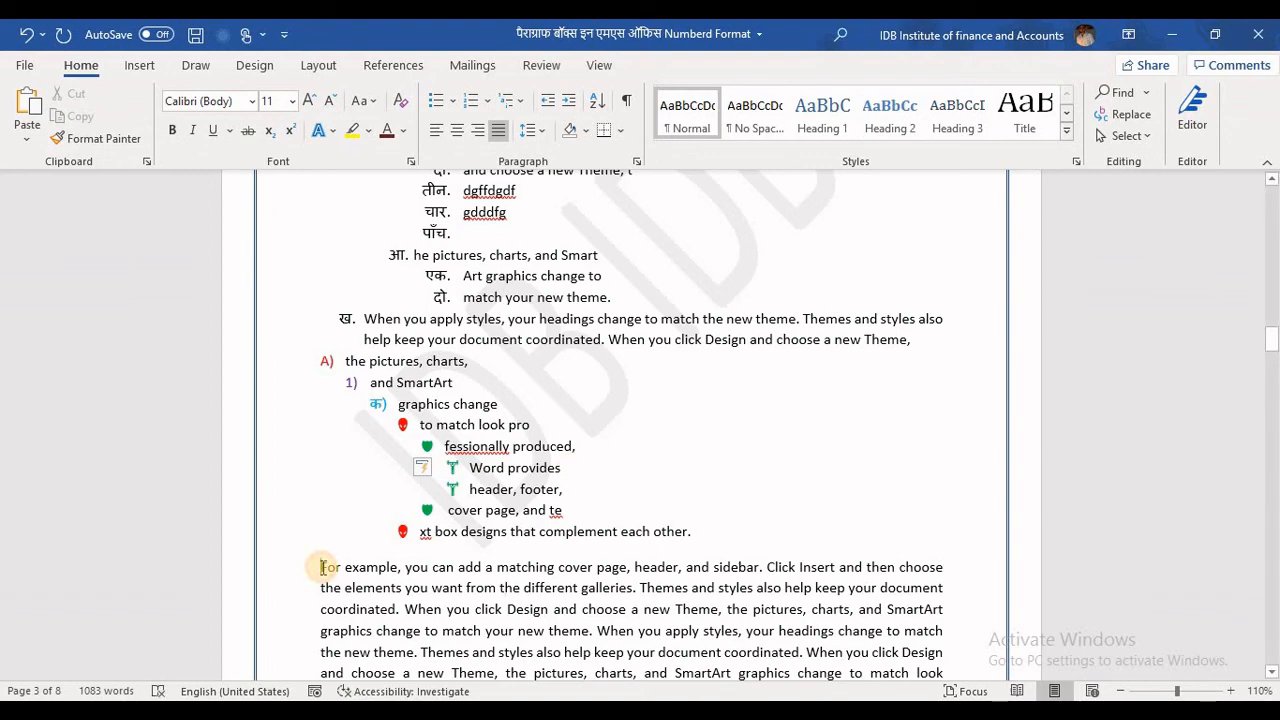
{"action": "key", "text": "BackSpace"}
{"action": "key", "text": "Return"}
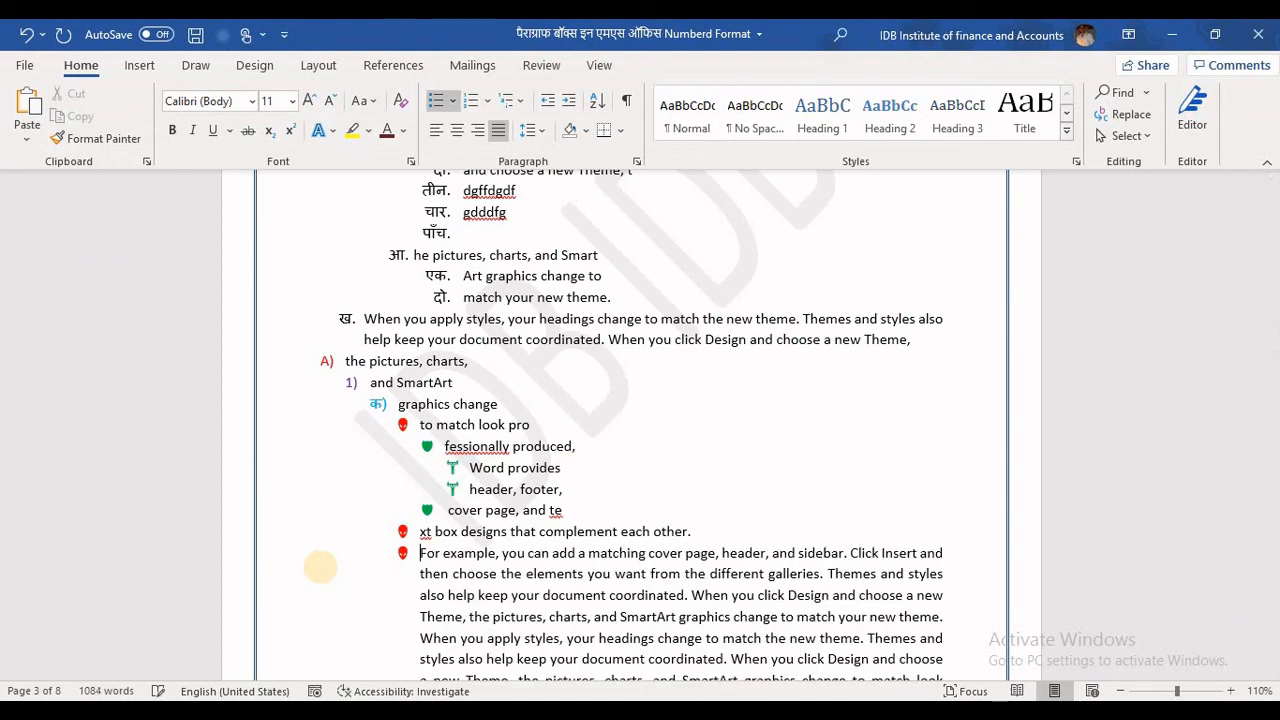
{"action": "key", "text": "shift+Tab"}
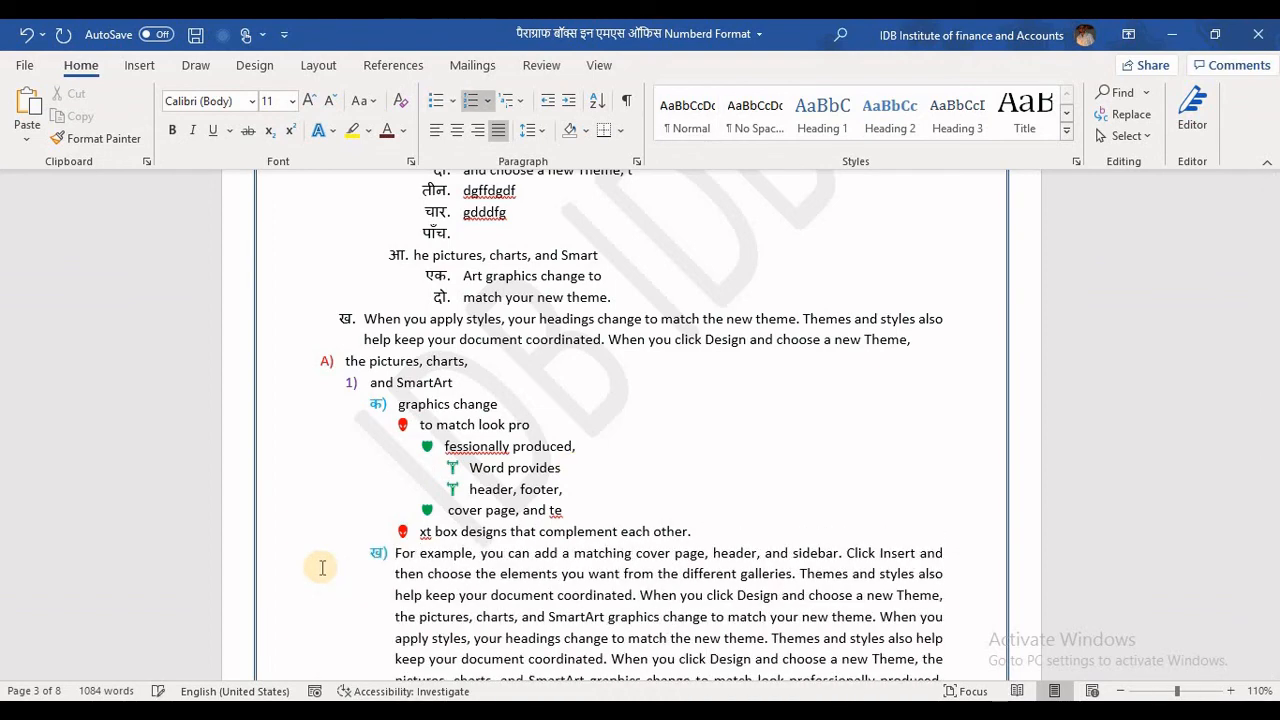
Step: Split the level 3 item after "For example, you can a" and promote the remaining text to level 2
{"action": "key", "text": "Right"}
{"action": "key", "text": "Right"}
{"action": "key", "text": "Right"}
{"action": "key", "text": "Right"}
{"action": "key", "text": "Right"}
{"action": "key", "text": "Right"}
{"action": "key", "text": "Right"}
{"action": "key", "text": "Right"}
{"action": "key", "text": "Right"}
{"action": "key", "text": "Right"}
{"action": "key", "text": "Return"}
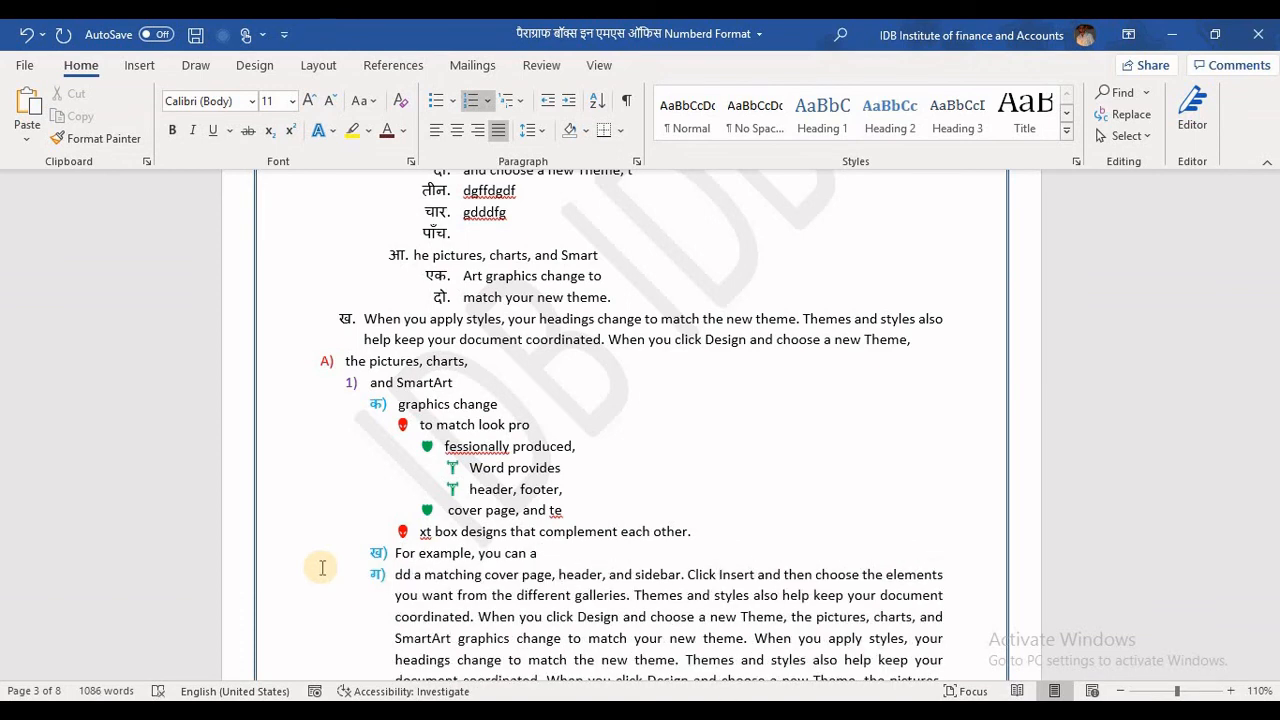
{"action": "key", "text": "shift+Tab"}
Step: Split the level 2 item after "dd a matching cover page" and promote the remaining text to level 1
{"action": "key", "text": "Right"}
{"action": "key", "text": "Right"}
{"action": "key", "text": "Right"}
{"action": "key", "text": "Right"}
{"action": "key", "text": "Right"}
{"action": "key", "text": "Return"}
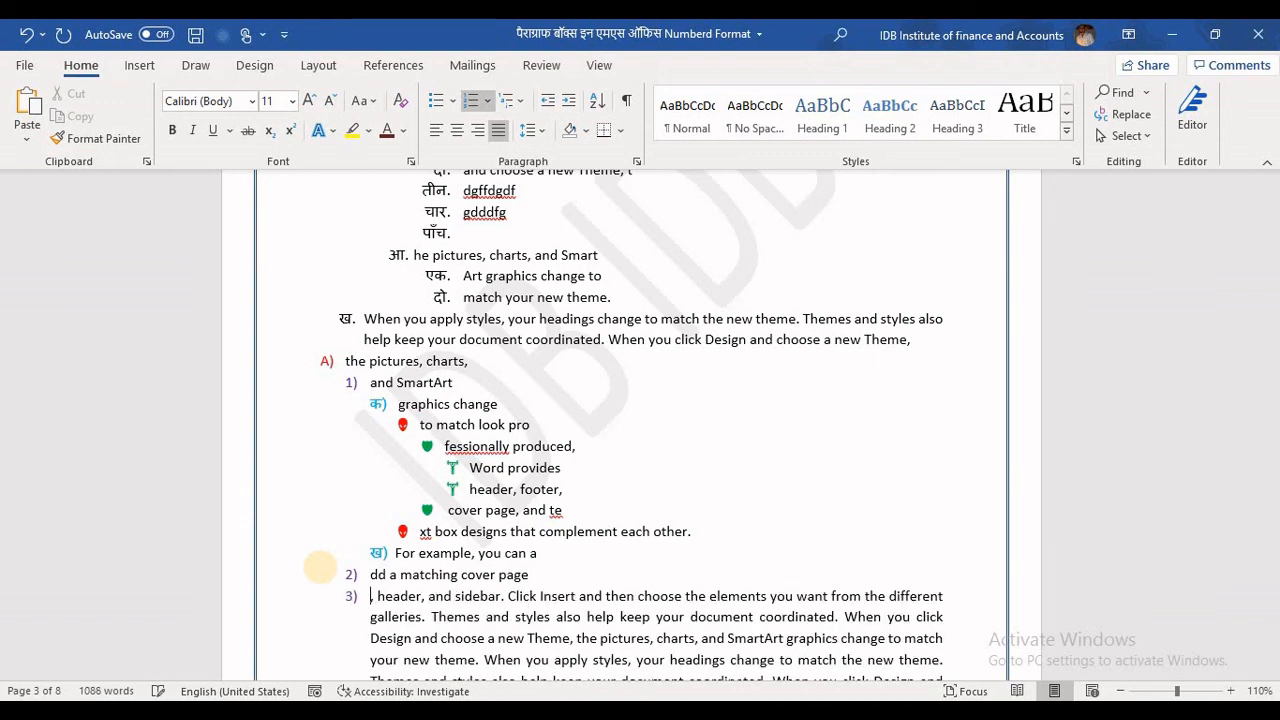
{"action": "key", "text": "shift+Tab"}
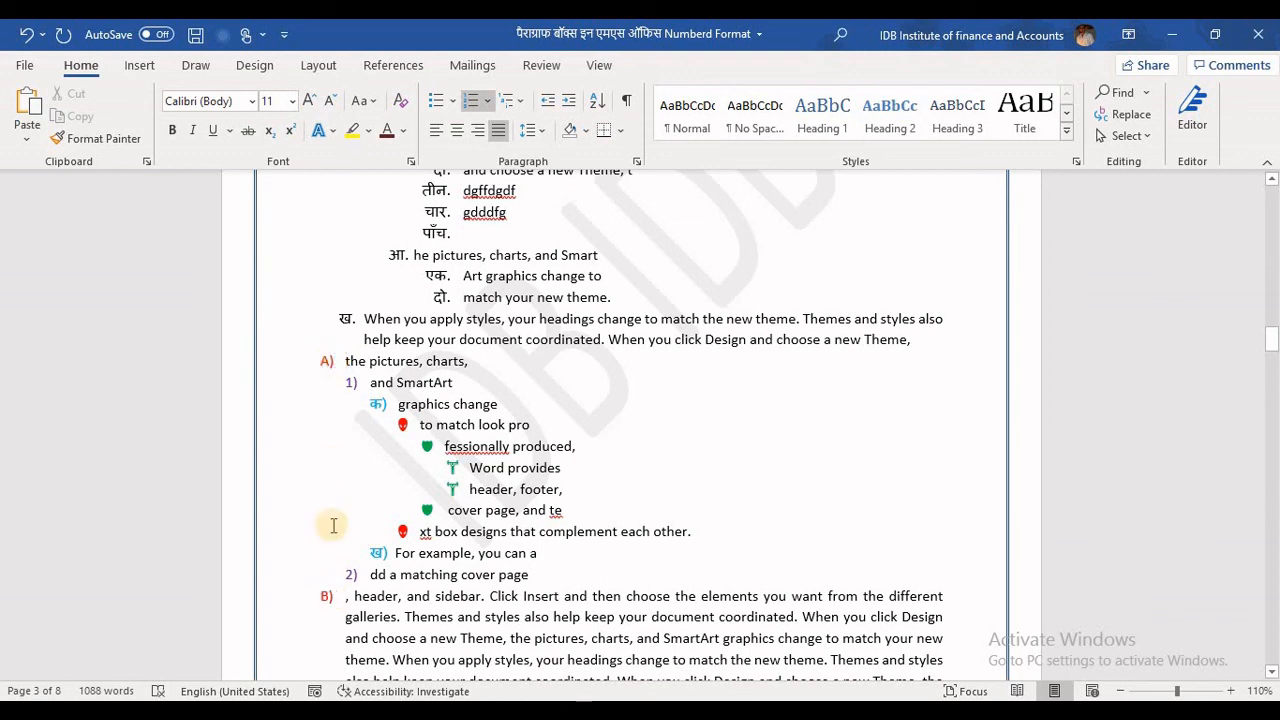
{"action": "left_click", "coordinate": [362, 383]}
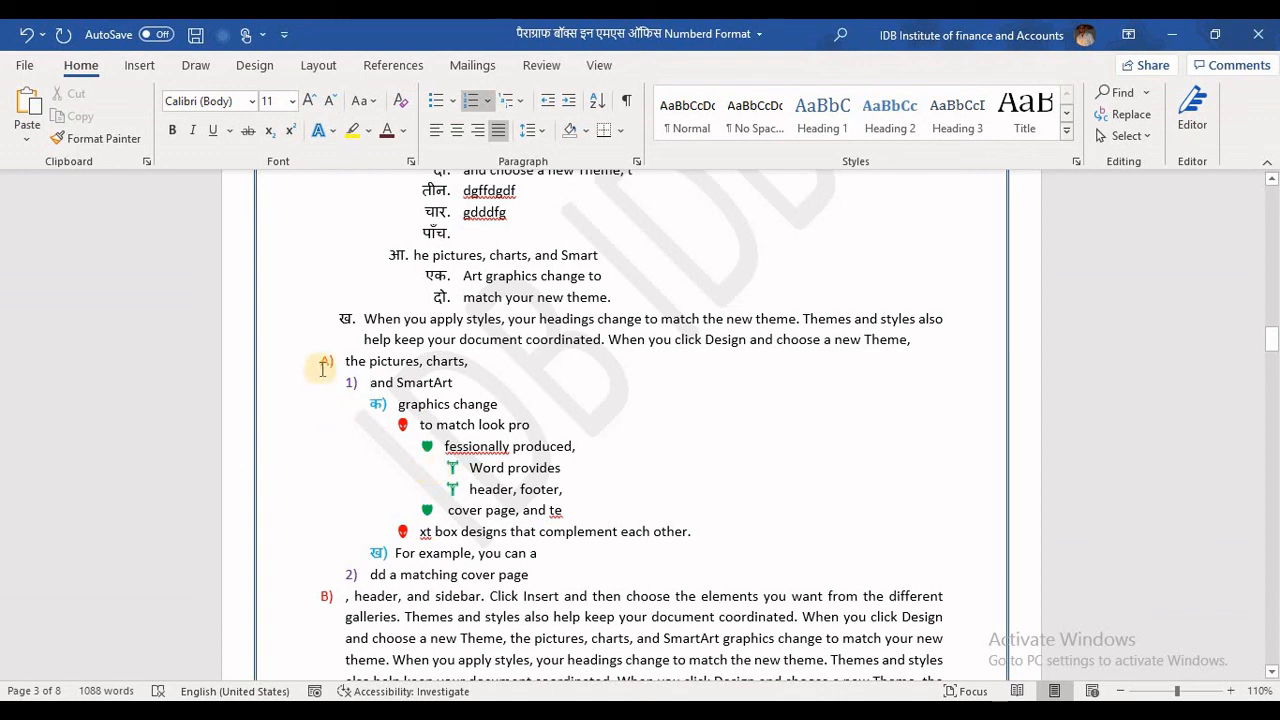
{"action": "left_click_drag", "start_coordinate": [358, 386], "coordinate": [562, 608]}
{"action": "left_click", "coordinate": [562, 608]}
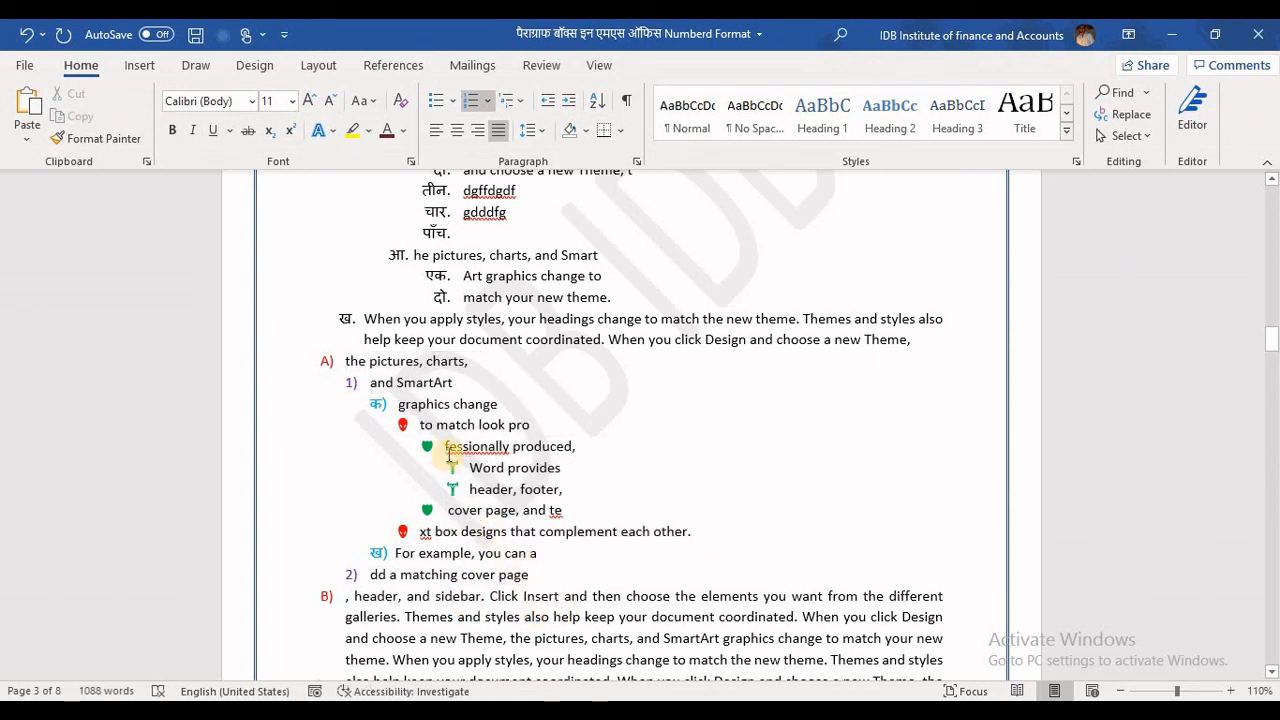